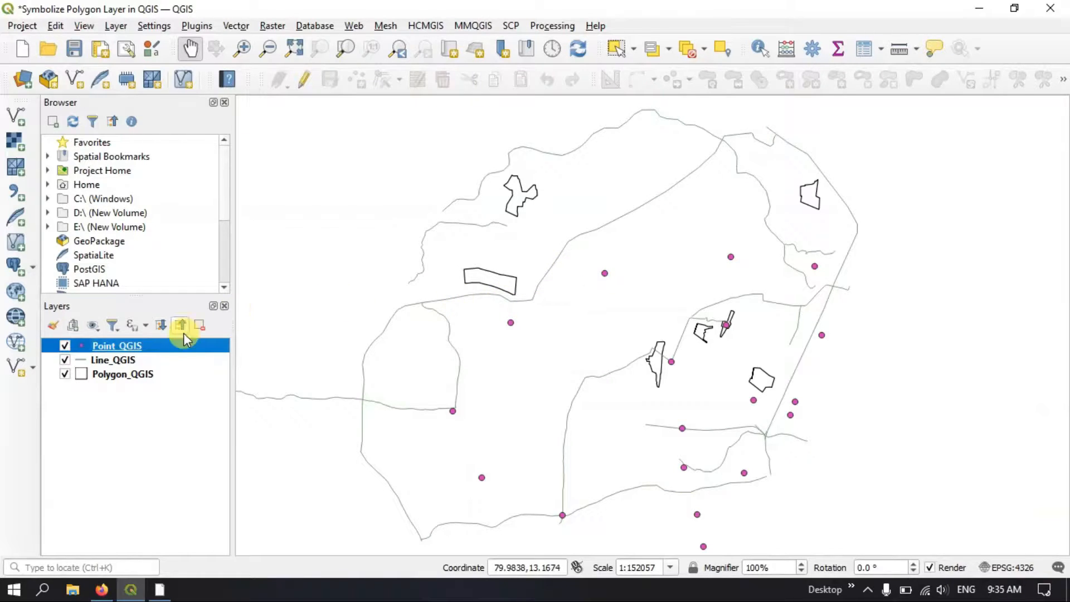
Hide the Line_QGIS and Polygon_QGIS layers so only the Point_QGIS layer is displayed
left_click(65, 359)
left_click(65, 374)
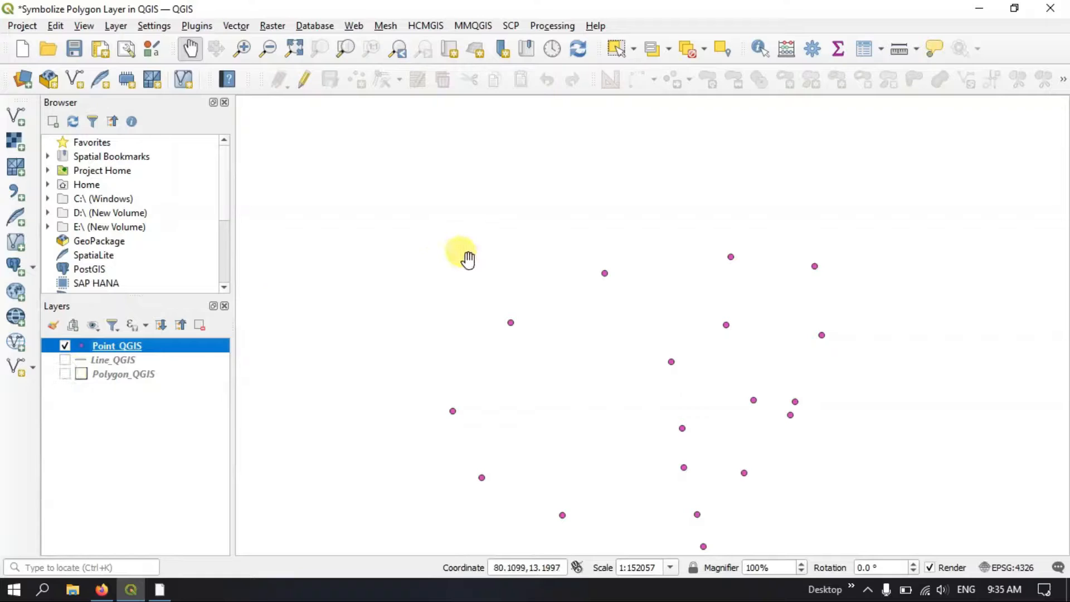
left_click_drag(556, 351, 496, 243)
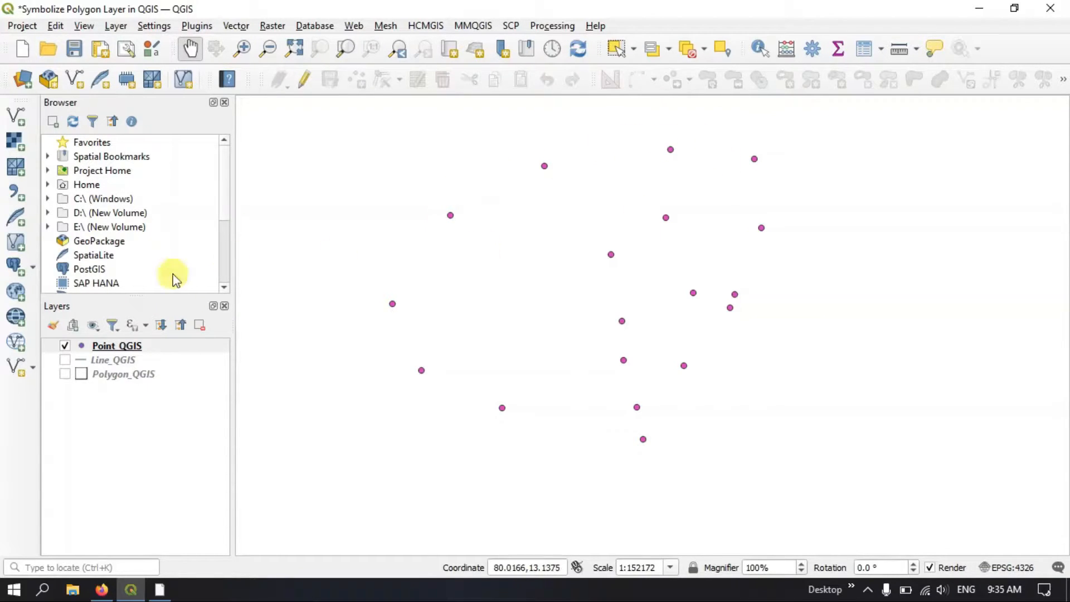
Examine the Name values in the Point_QGIS attribute table, widening the Name column to read them in full
right_click(148, 348)
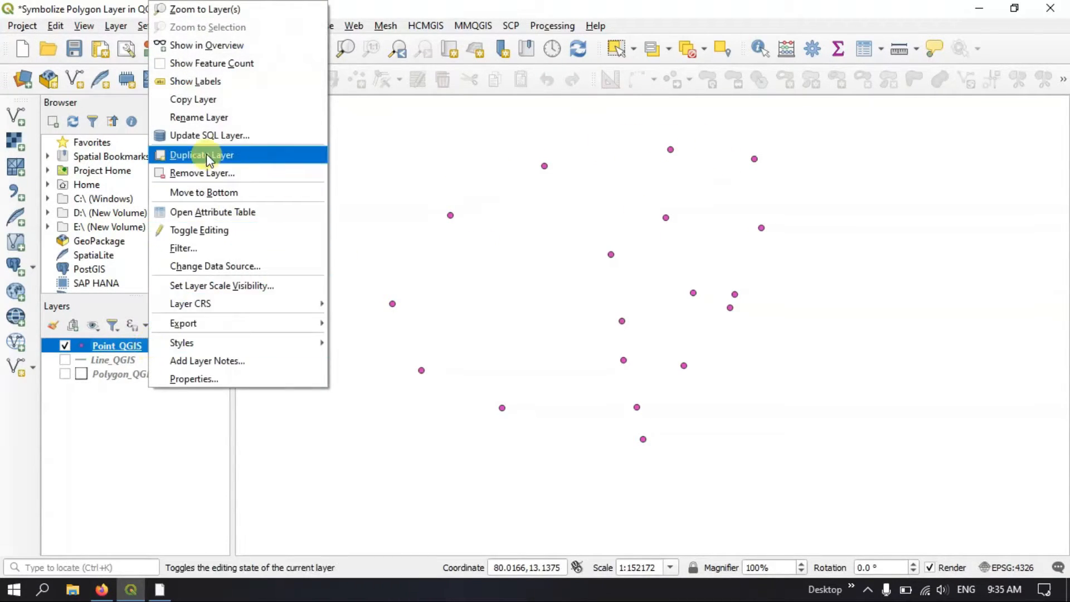
left_click(206, 211)
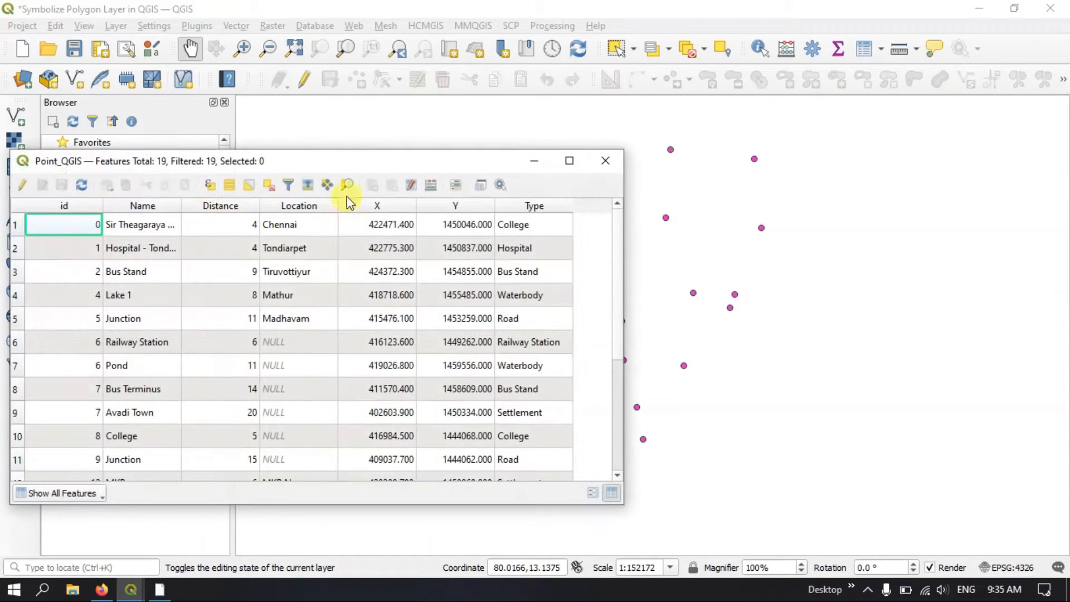
left_click_drag(365, 166, 404, 61)
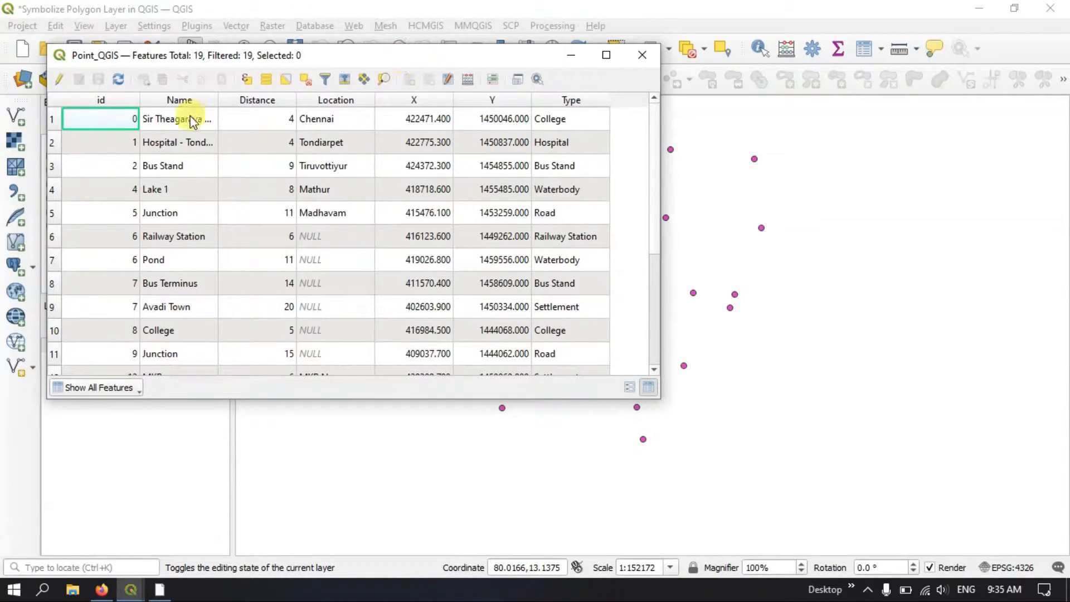
left_click_drag(218, 103, 259, 106)
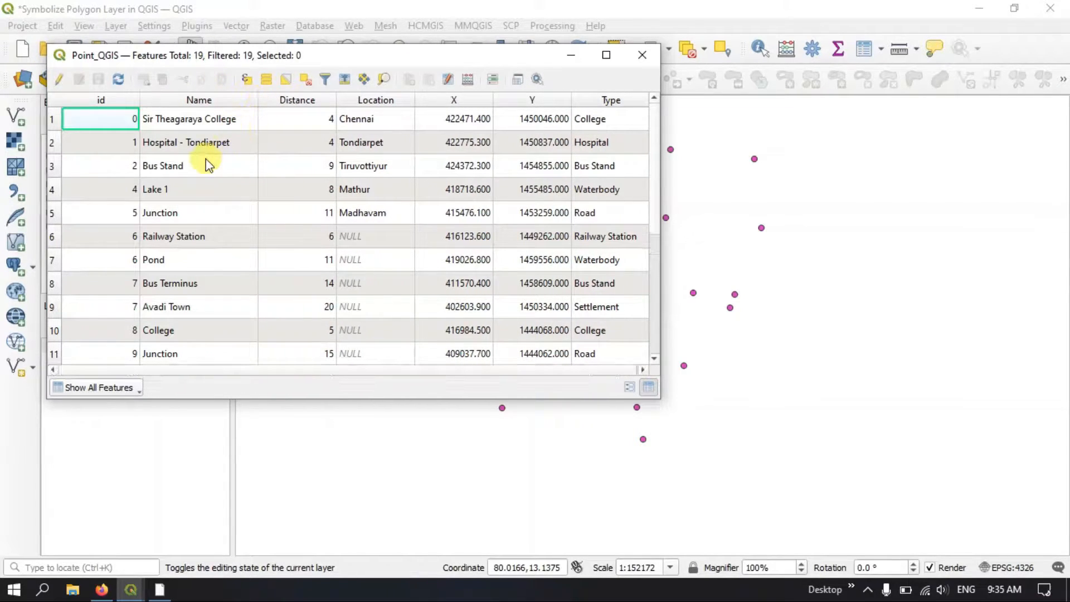
left_click(204, 162)
left_click(215, 145)
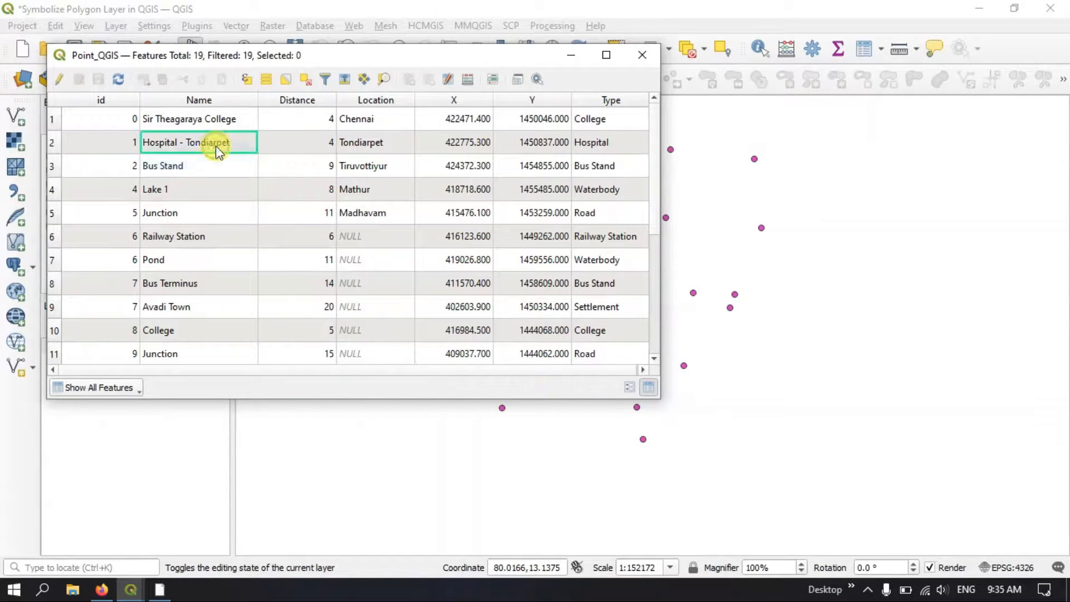
left_click(190, 190)
left_click(180, 212)
left_click(179, 238)
left_click(642, 54)
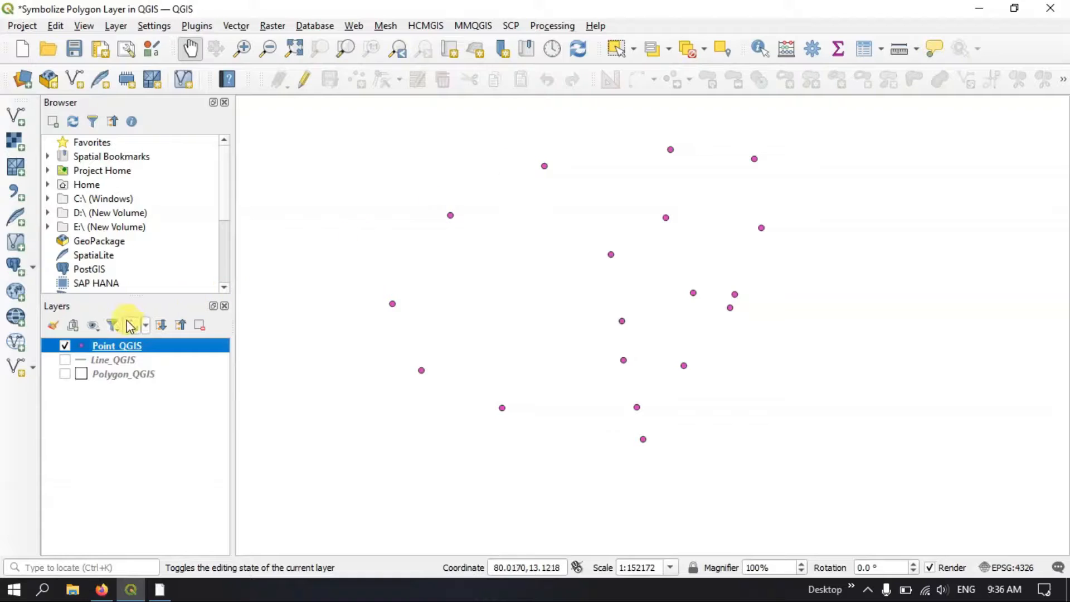
right_click(139, 348)
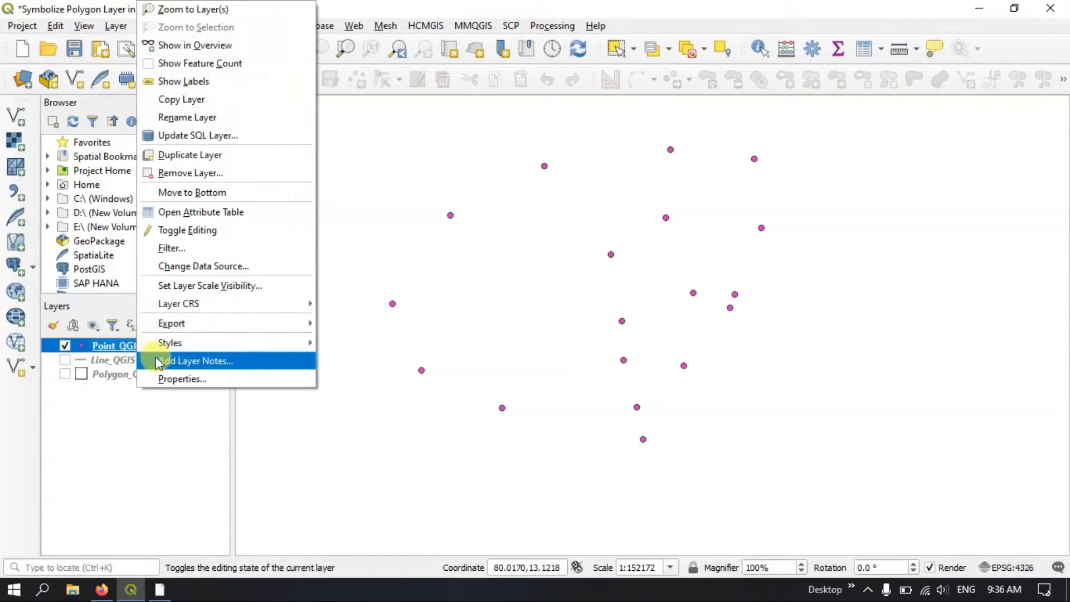
left_click(168, 377)
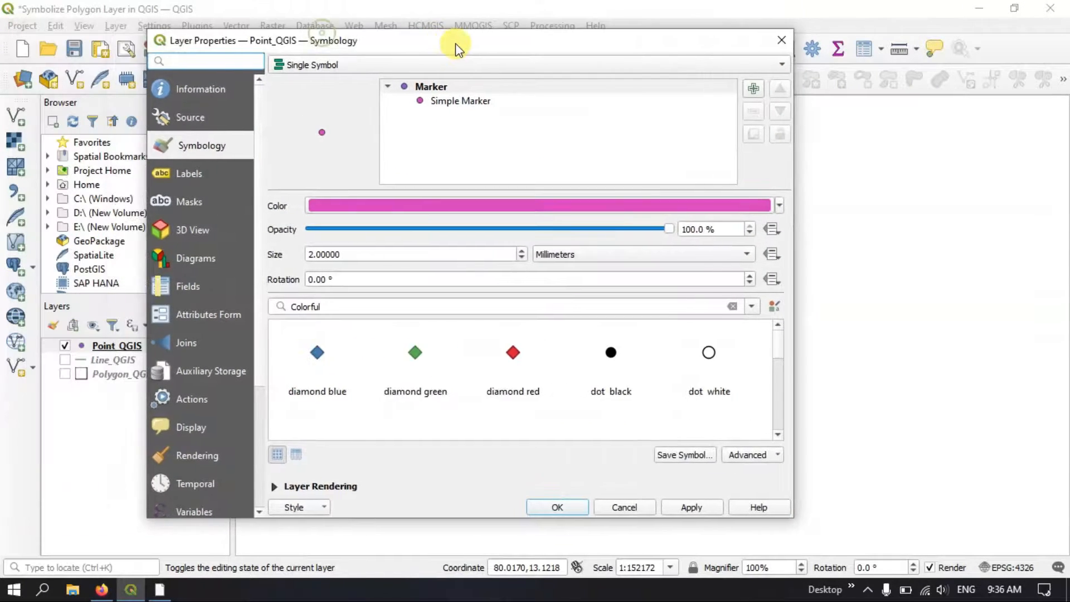
left_click_drag(451, 47, 511, 42)
left_click(273, 142)
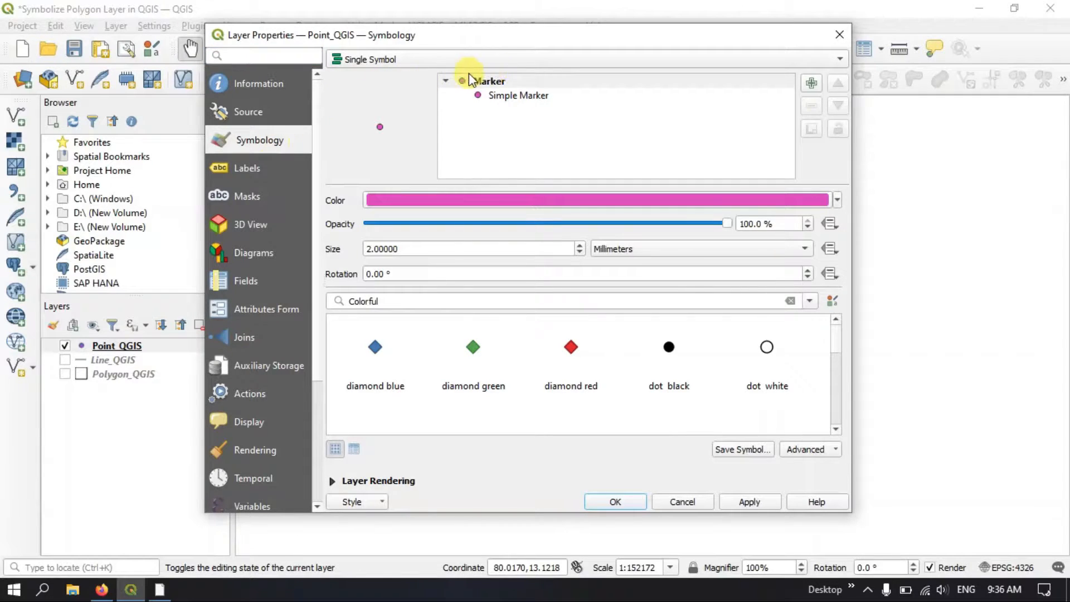
left_click(378, 59)
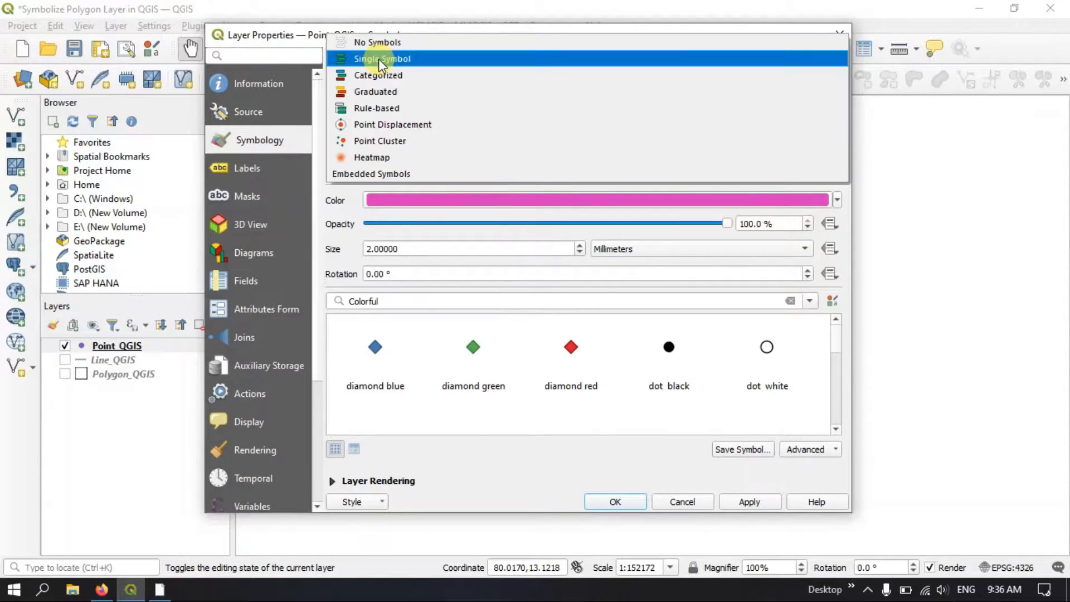
left_click(369, 74)
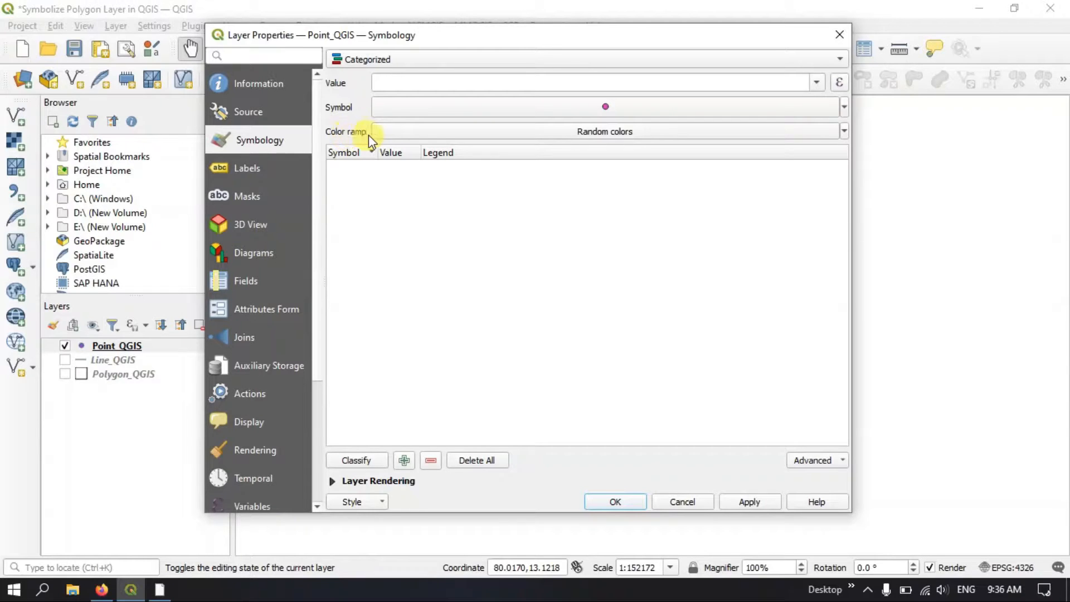
left_click(650, 132)
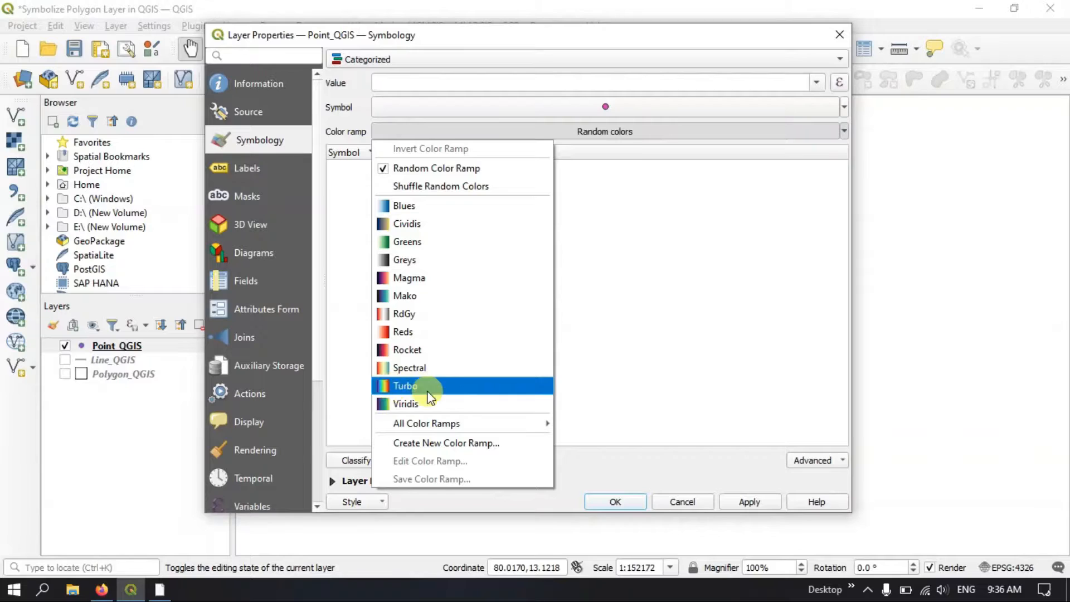
left_click(409, 386)
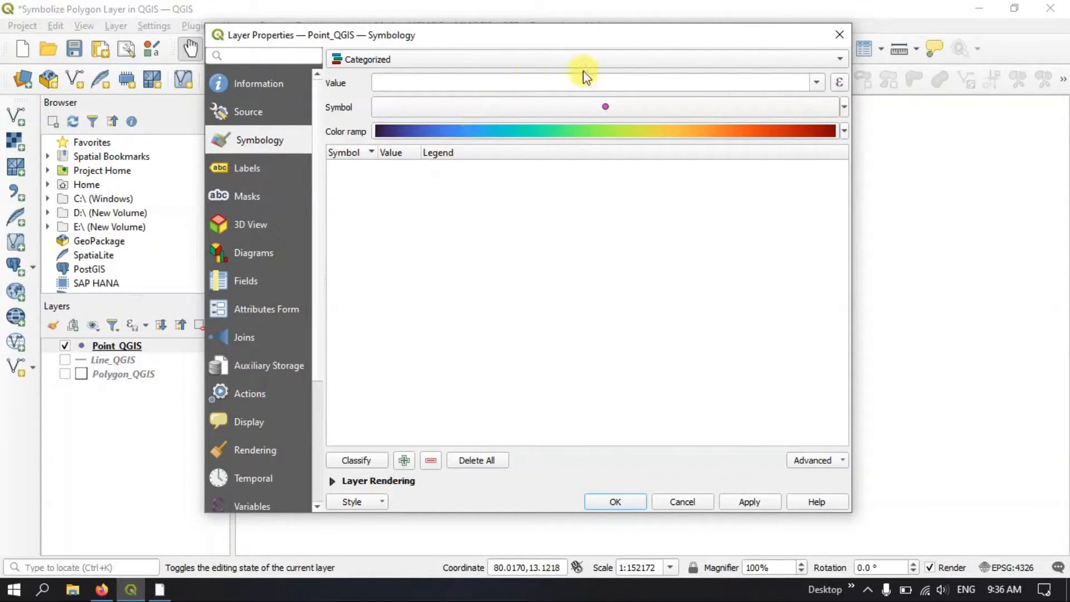
left_click(815, 84)
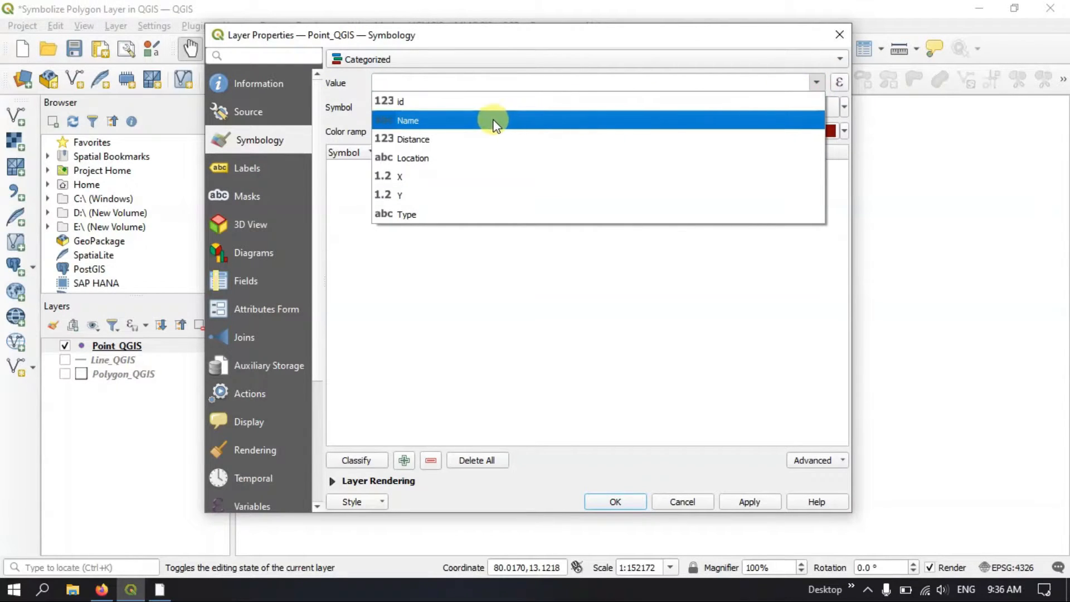
left_click(420, 121)
left_click_drag(440, 38, 548, 37)
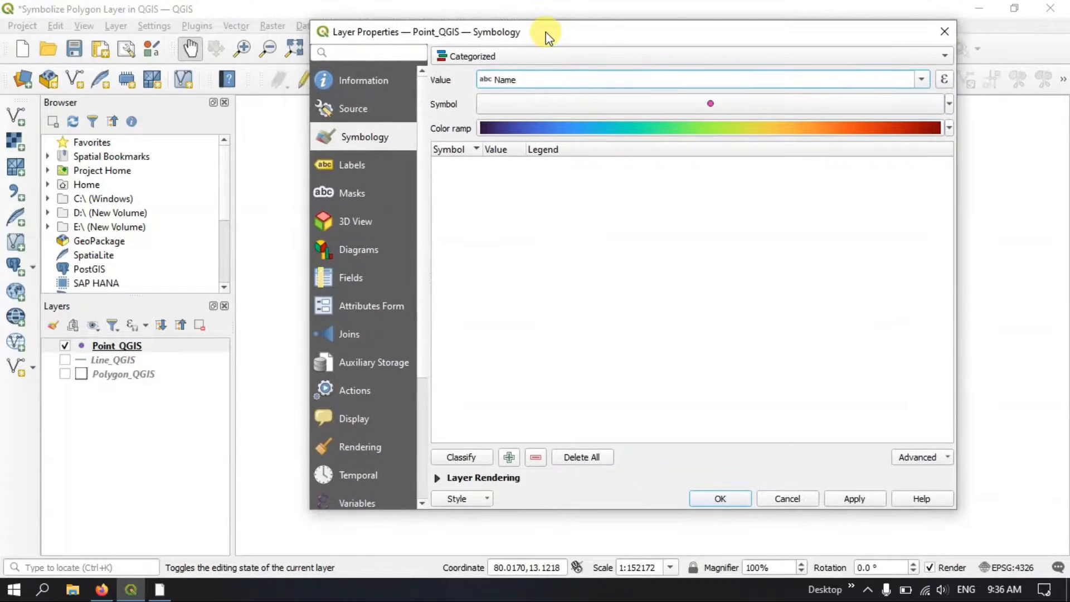
left_click(143, 345)
left_click(942, 33)
Open the Point_QGIS attribute table and sort its records by Name in ascending order
right_click(119, 346)
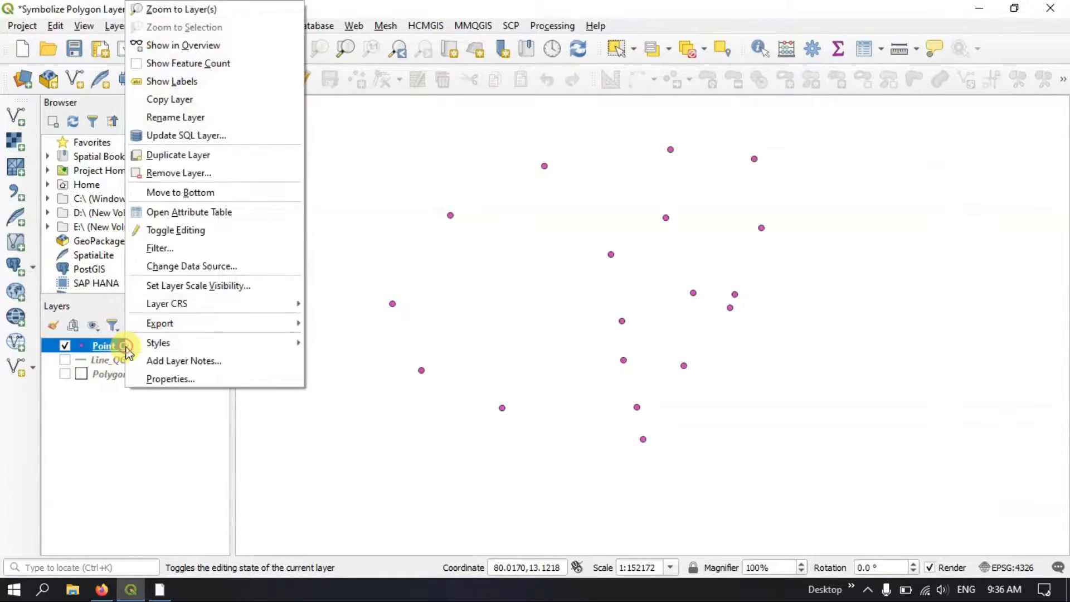
left_click(190, 213)
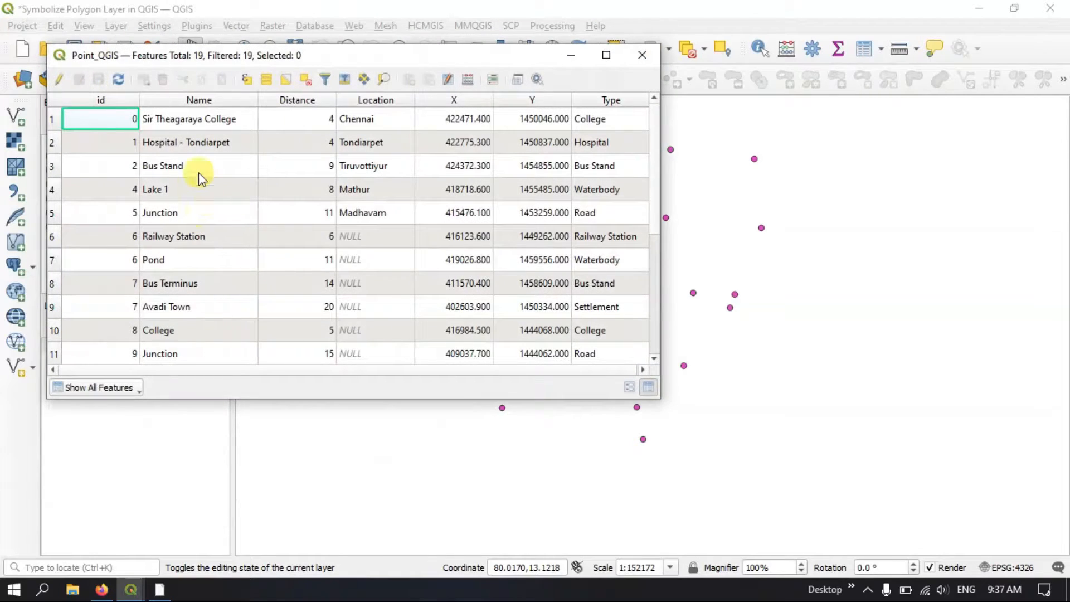
left_click(198, 101)
left_click(198, 103)
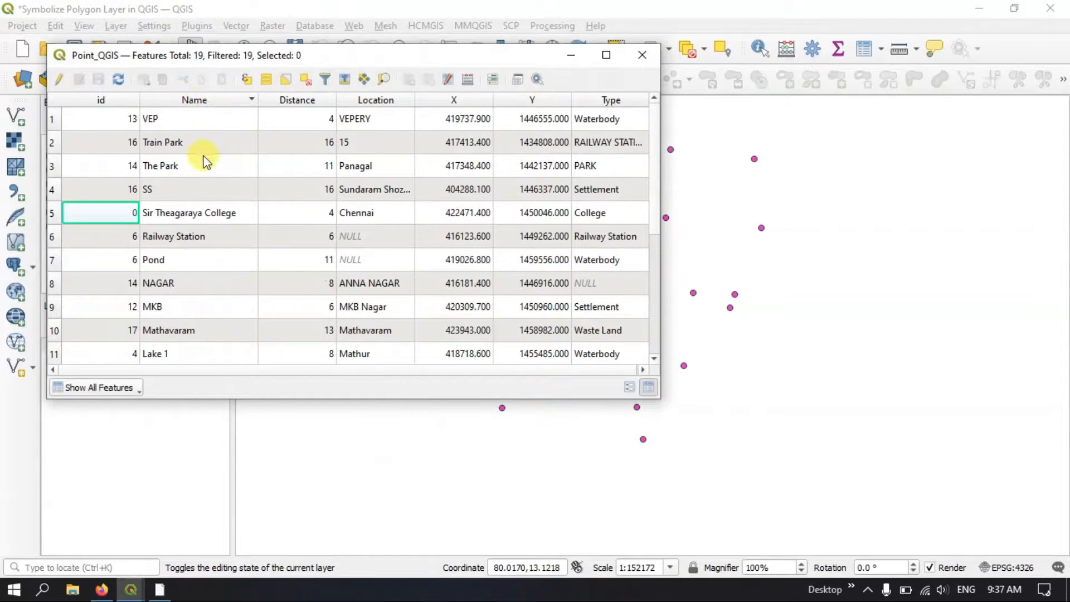
left_click(218, 101)
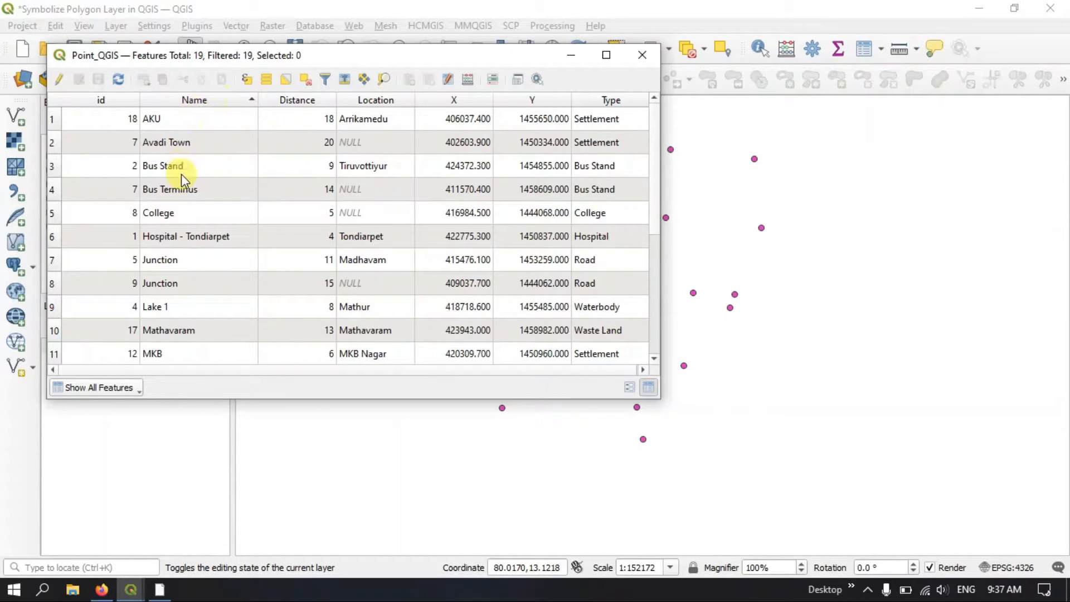
Look through the sorted Name entries for repeated and unique place names, and close the attribute table
scroll(182, 174, "down", 2)
scroll(182, 174, "up", 1)
scroll(182, 174, "up", 1)
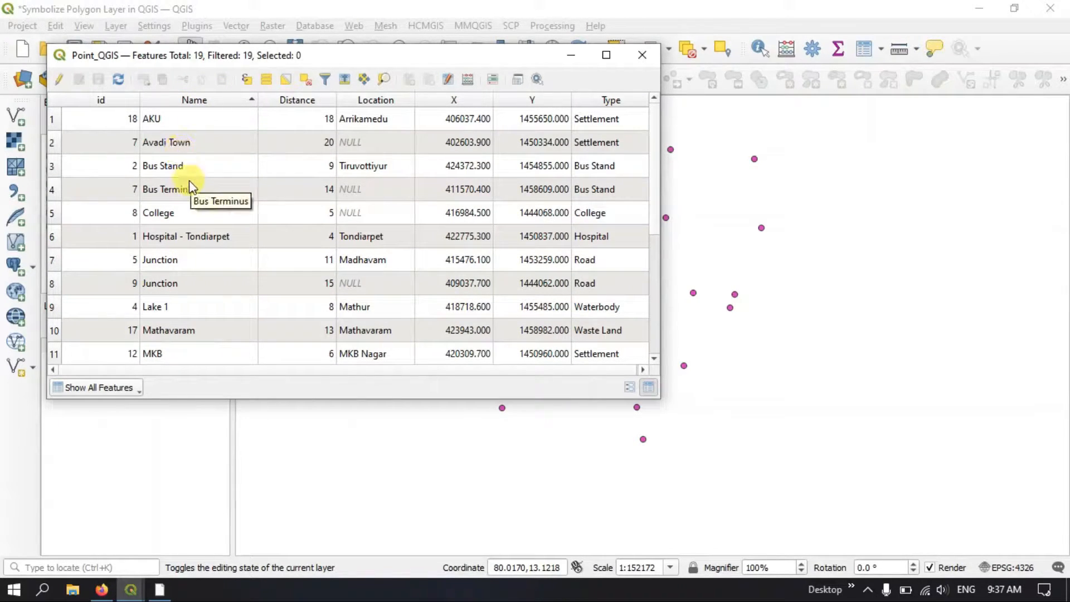
scroll(190, 195, "down", 3)
left_click(154, 214)
left_click(156, 234)
left_click(180, 261)
left_click(176, 305)
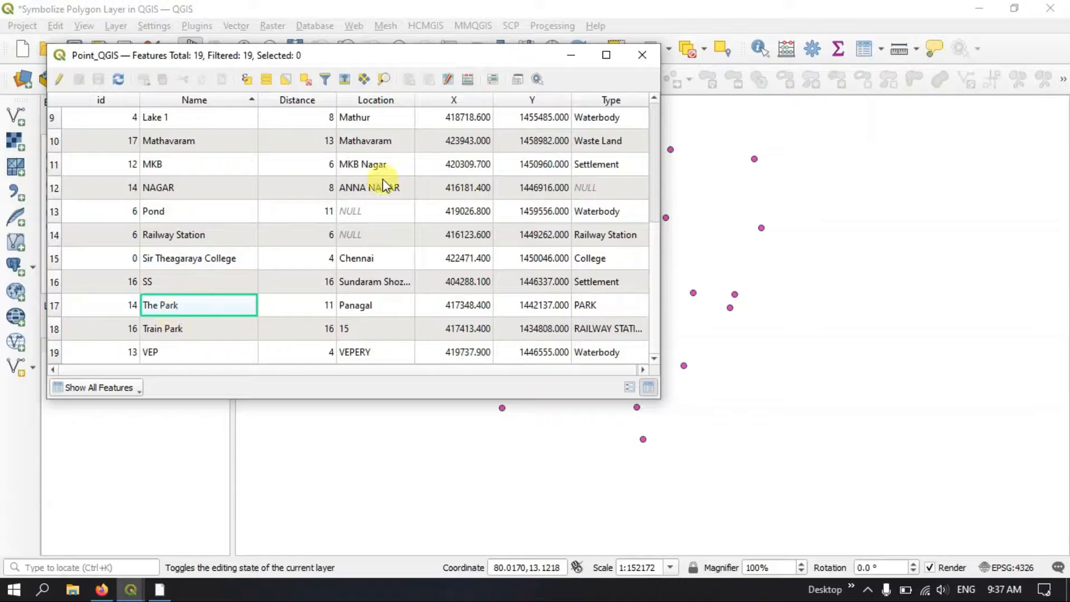
left_click(642, 55)
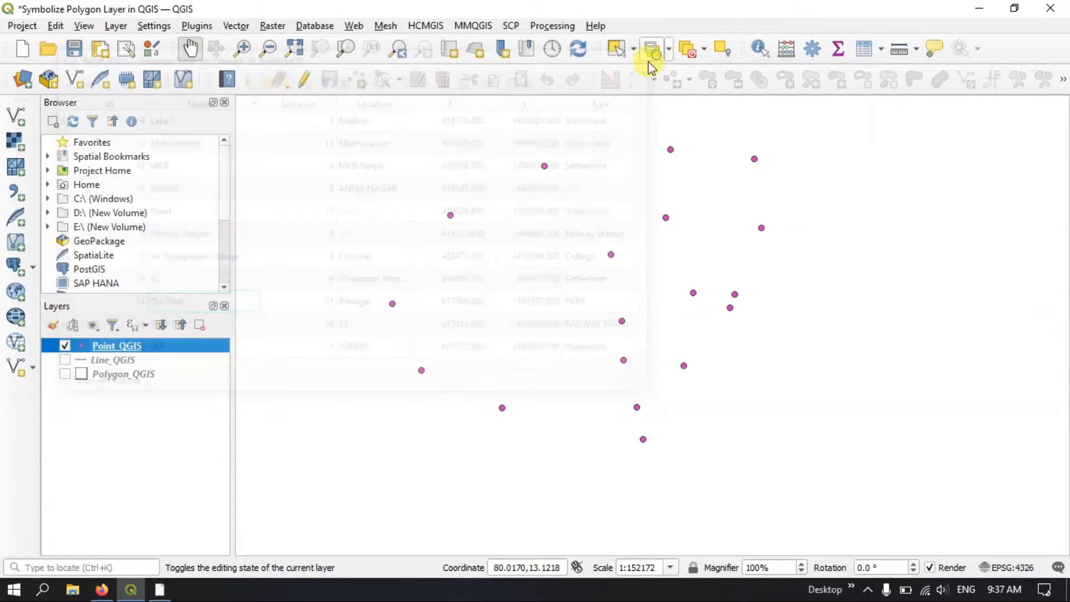
Set the Point_QGIS layer's symbology to Categorized, using the Name field as the value
right_click(123, 346)
left_click(172, 376)
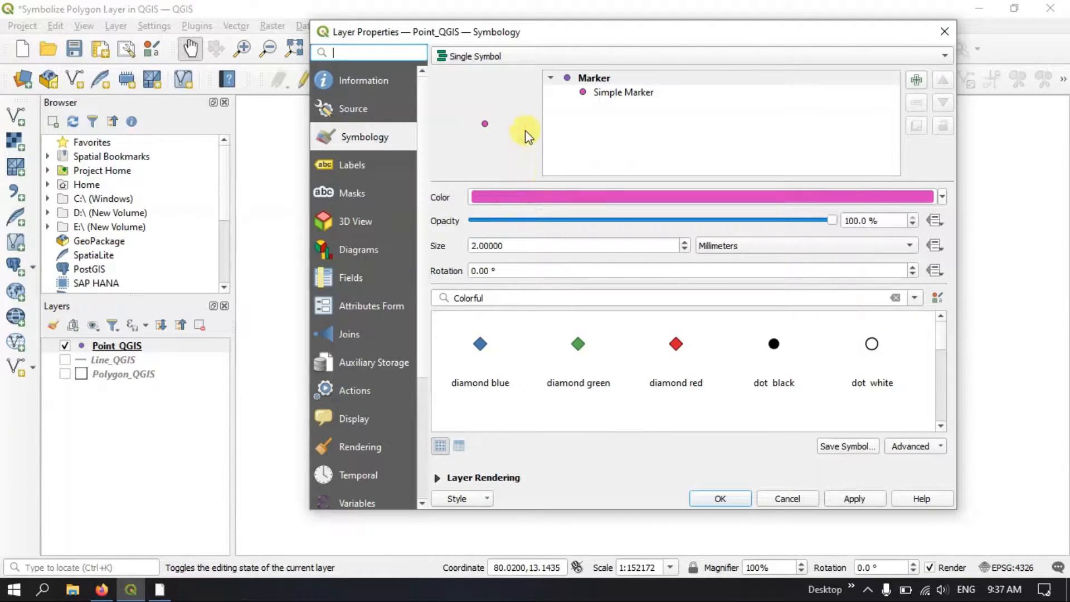
left_click(455, 54)
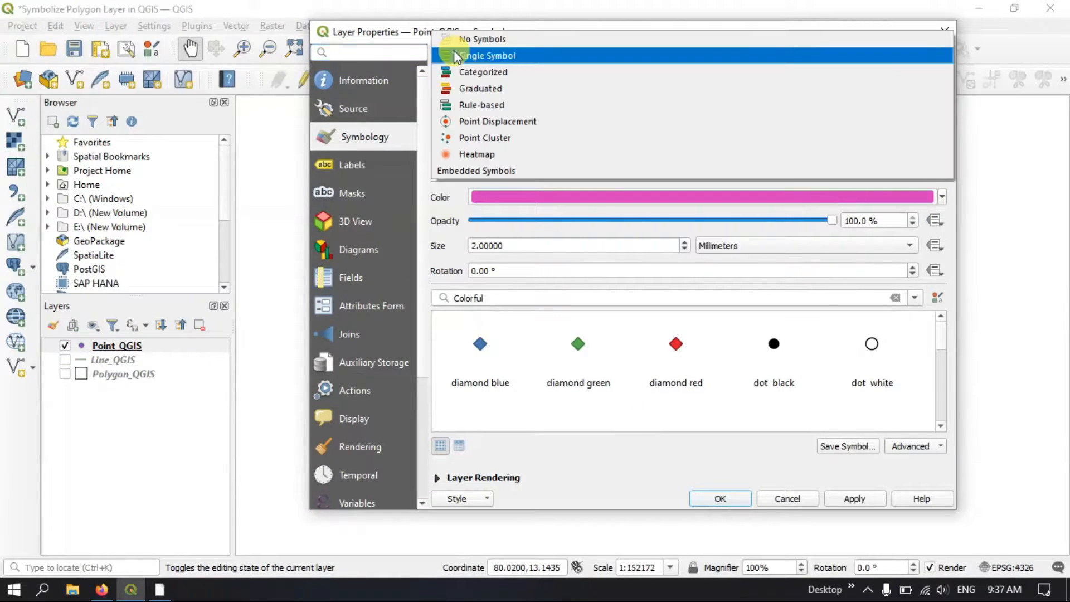
left_click(471, 74)
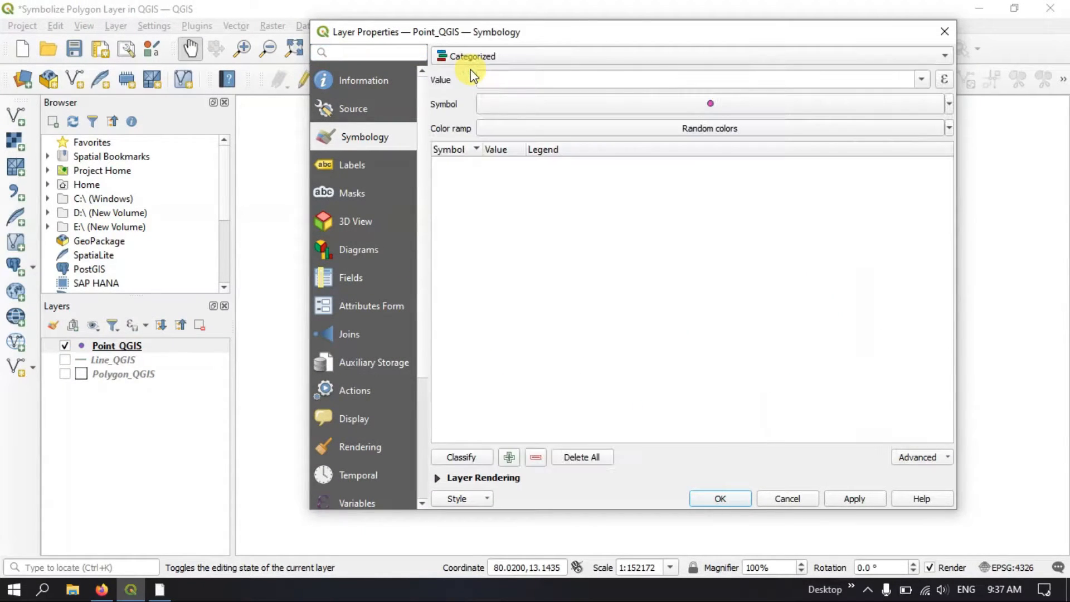
left_click(921, 83)
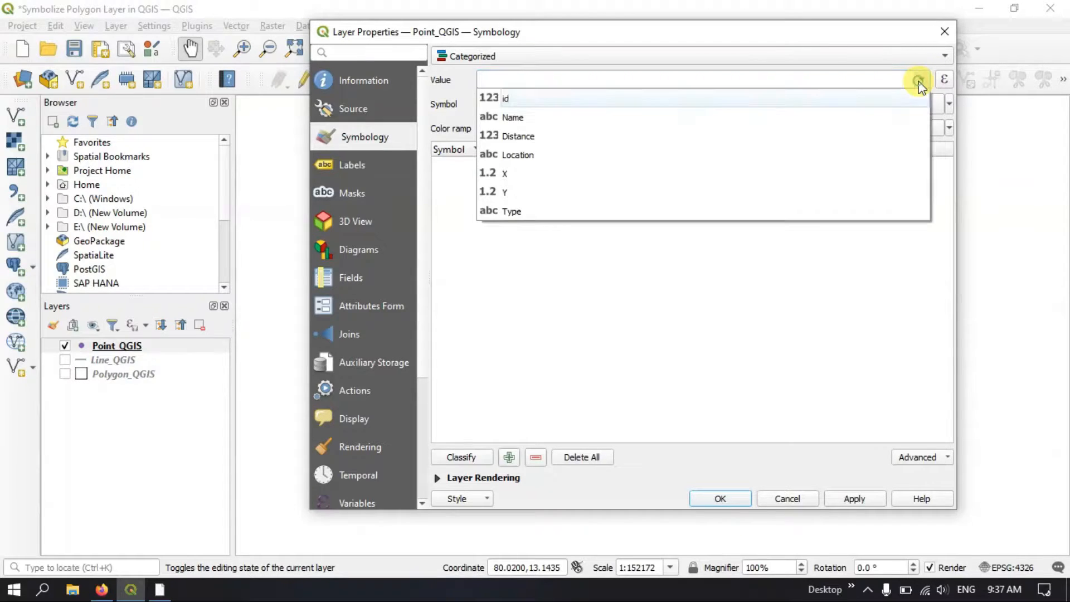
left_click(518, 115)
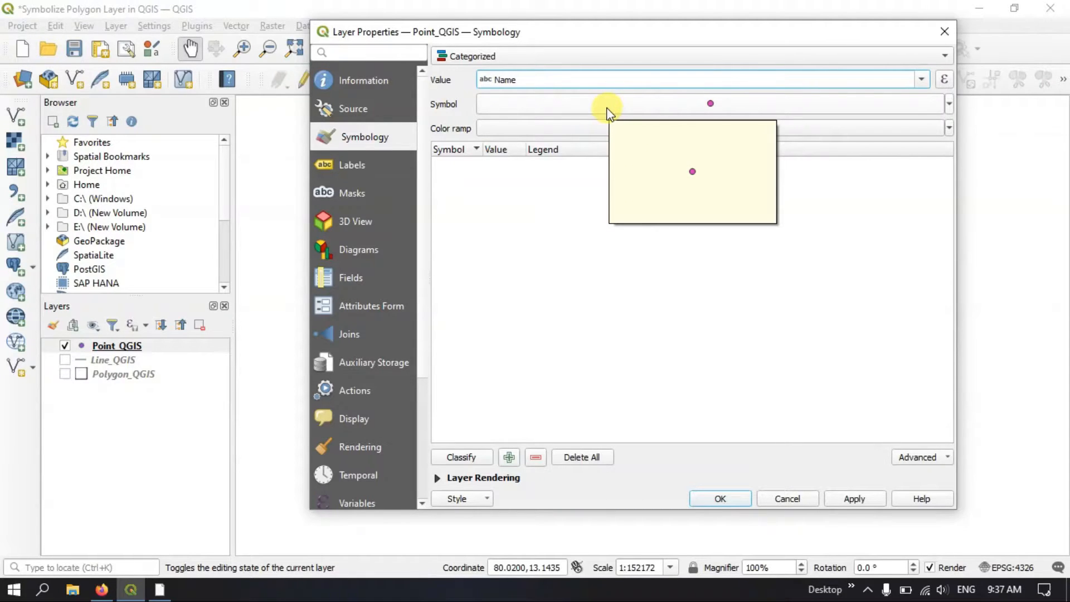
Apply the Turbo color ramp, classify the points into categories, and widen the Value column of the category list
left_click(948, 130)
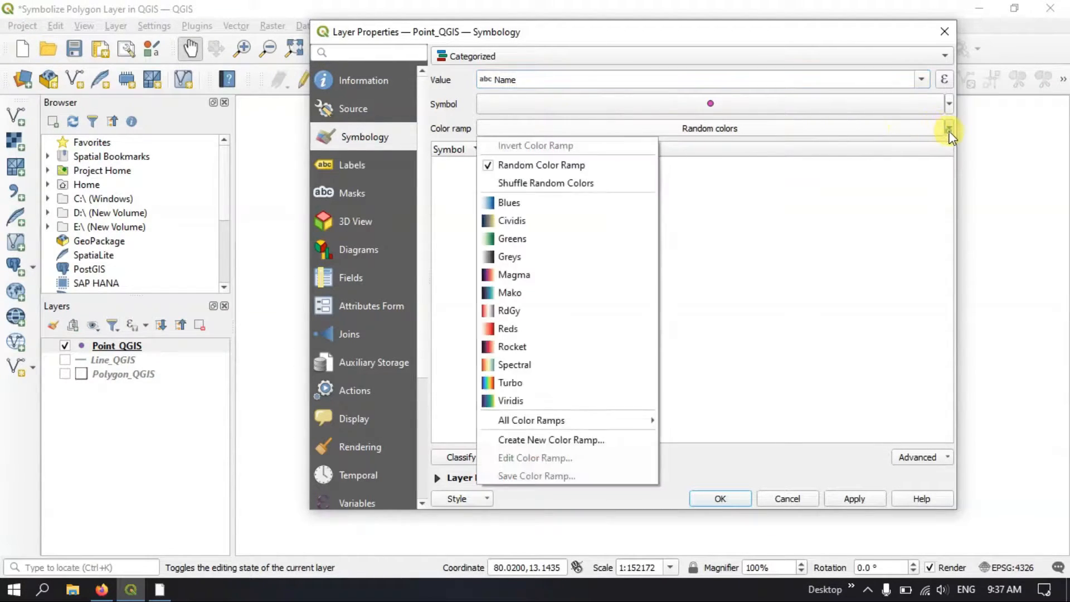
left_click(544, 381)
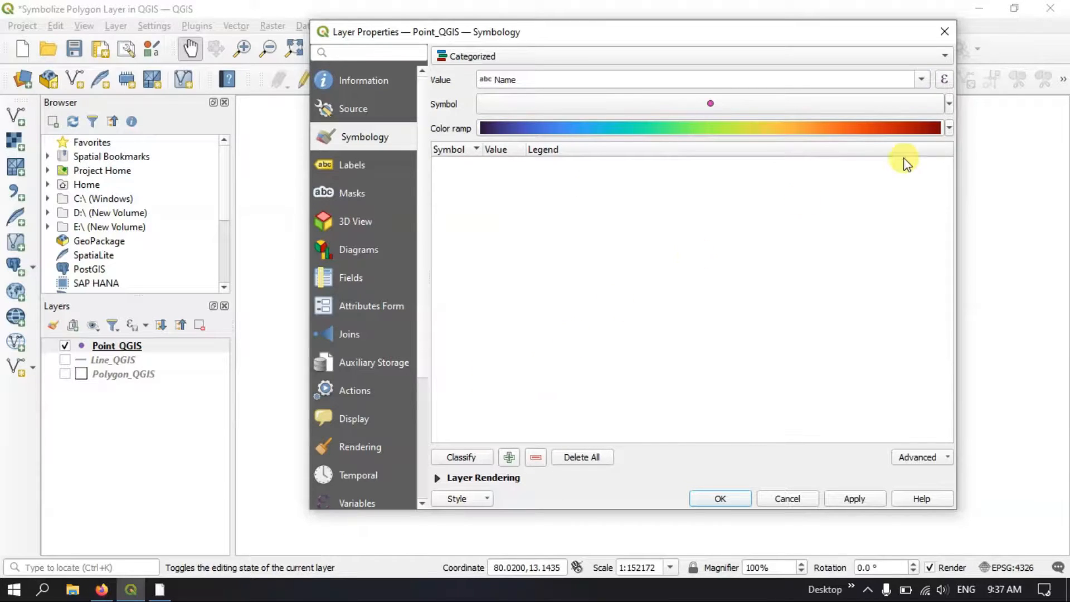
left_click(950, 128)
mouse_move(548, 403)
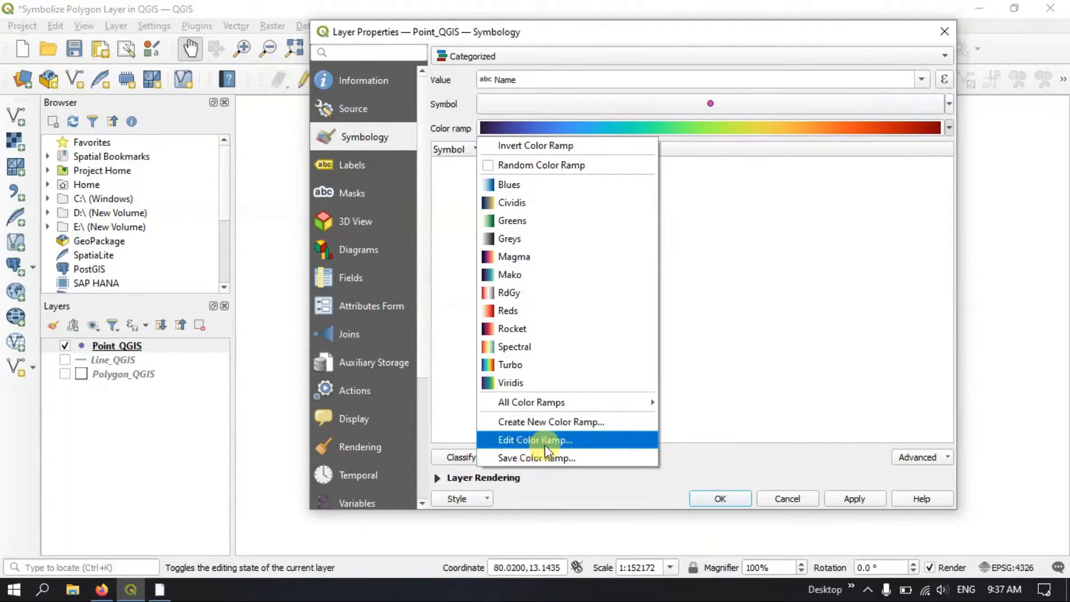
left_click(557, 370)
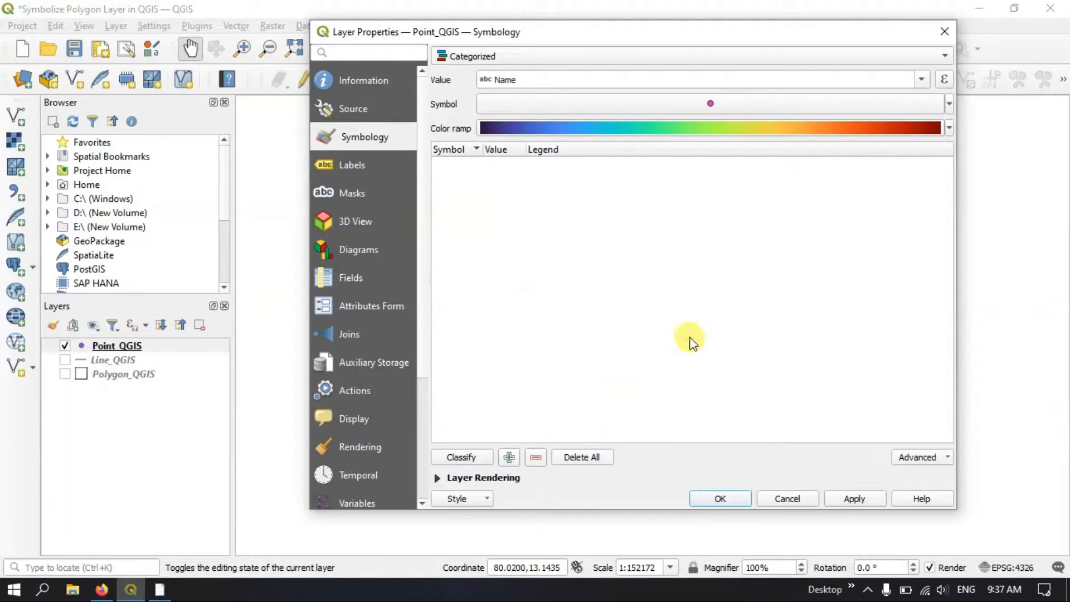
left_click(475, 458)
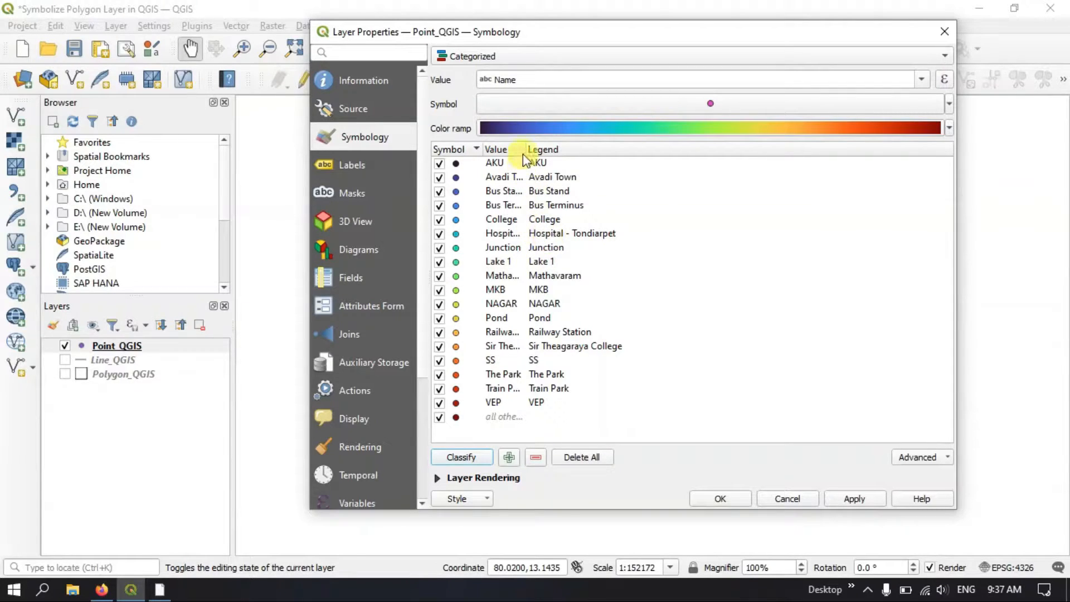
left_click_drag(527, 147, 568, 148)
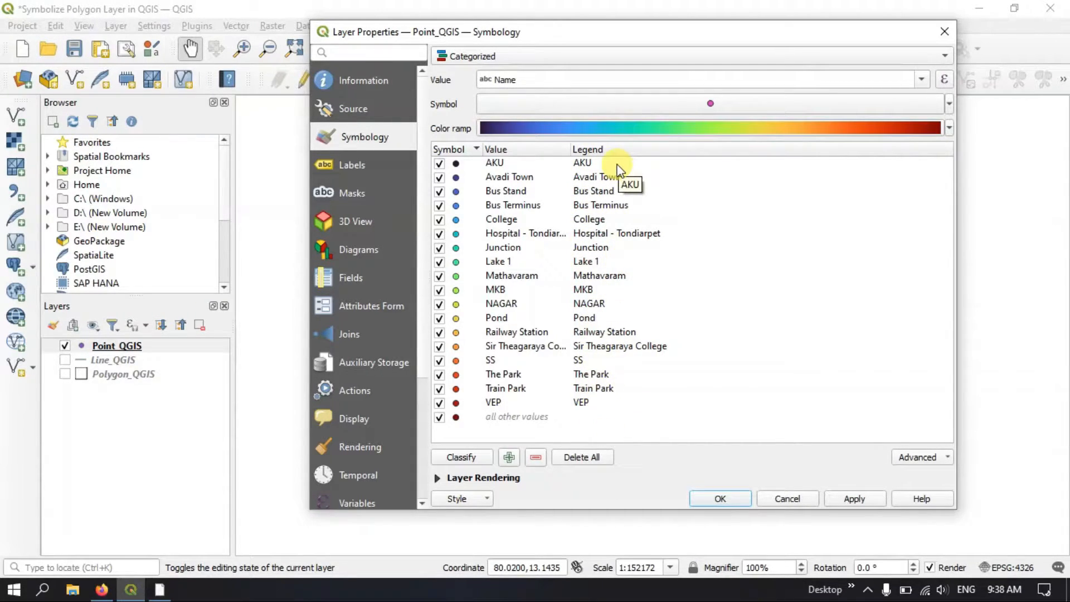
Exclude the all other values category from the Point_QGIS symbology, then apply the categorized style and close the layer properties
left_click(589, 177)
left_click(592, 191)
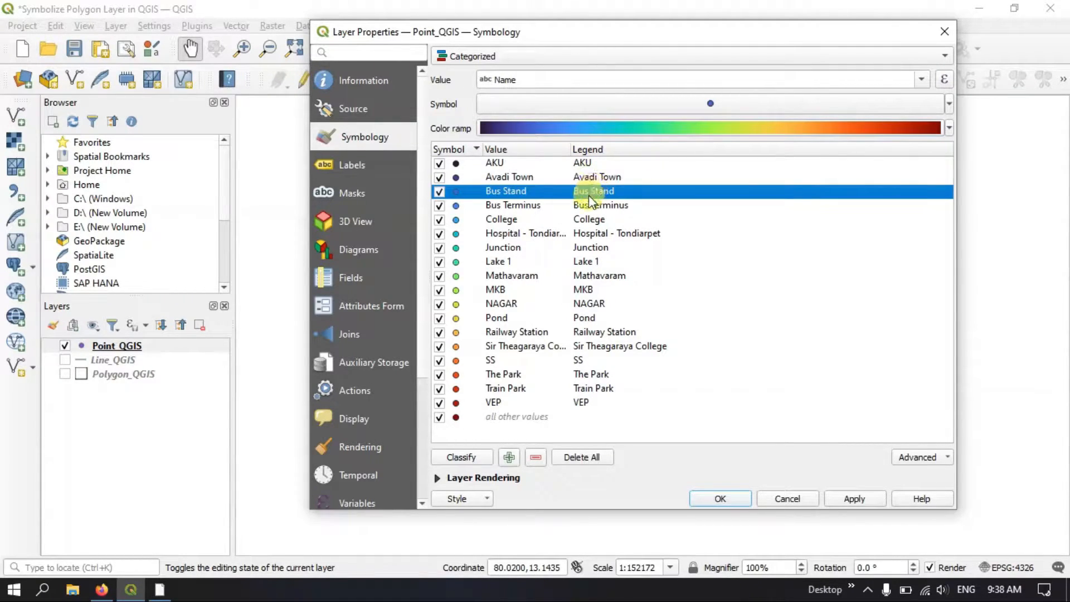
left_click(586, 206)
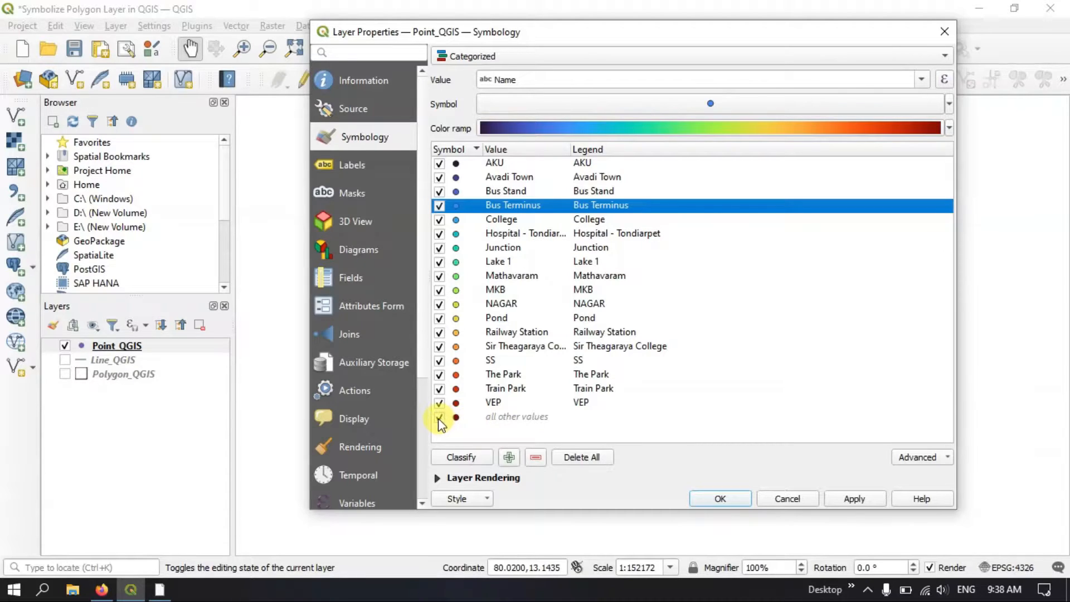
left_click(869, 499)
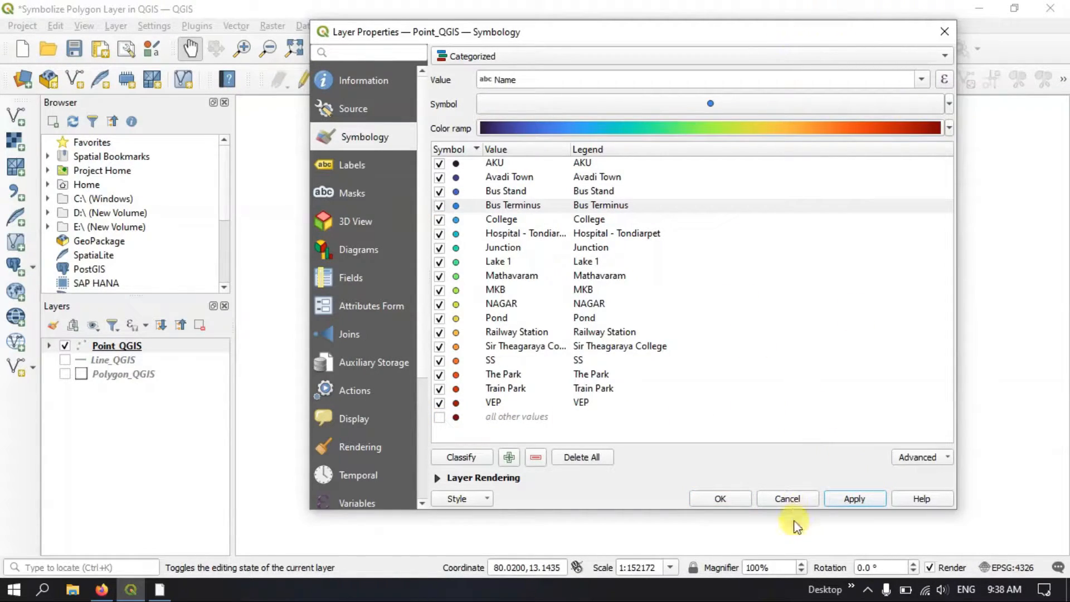
left_click(723, 502)
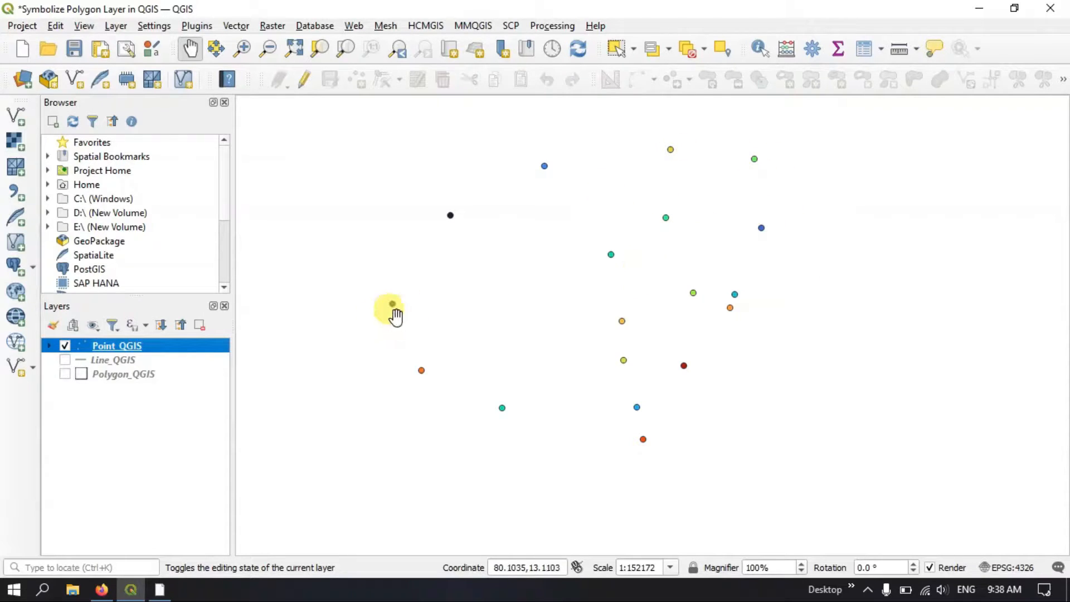
Reopen the Point_QGIS layer properties and apply the diamond red marker as the base symbol for all categories
right_click(134, 346)
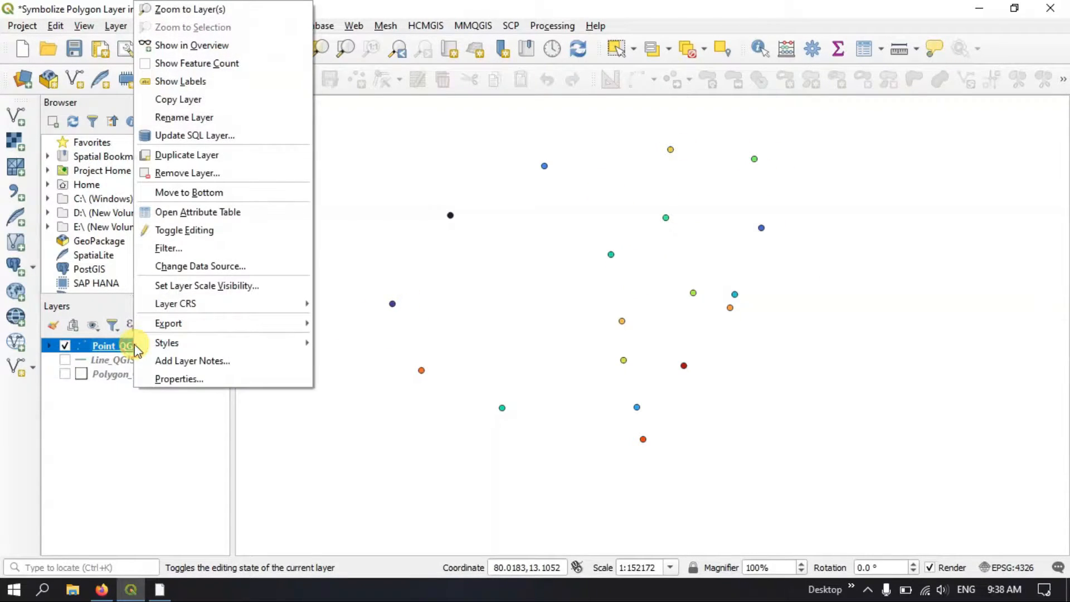
left_click(213, 378)
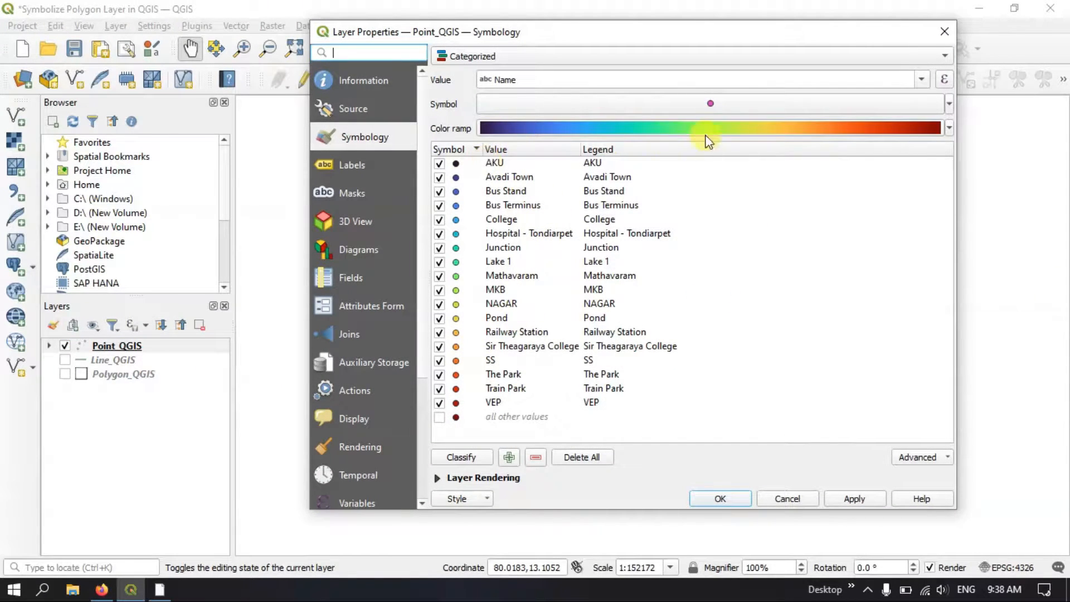
left_click(754, 106)
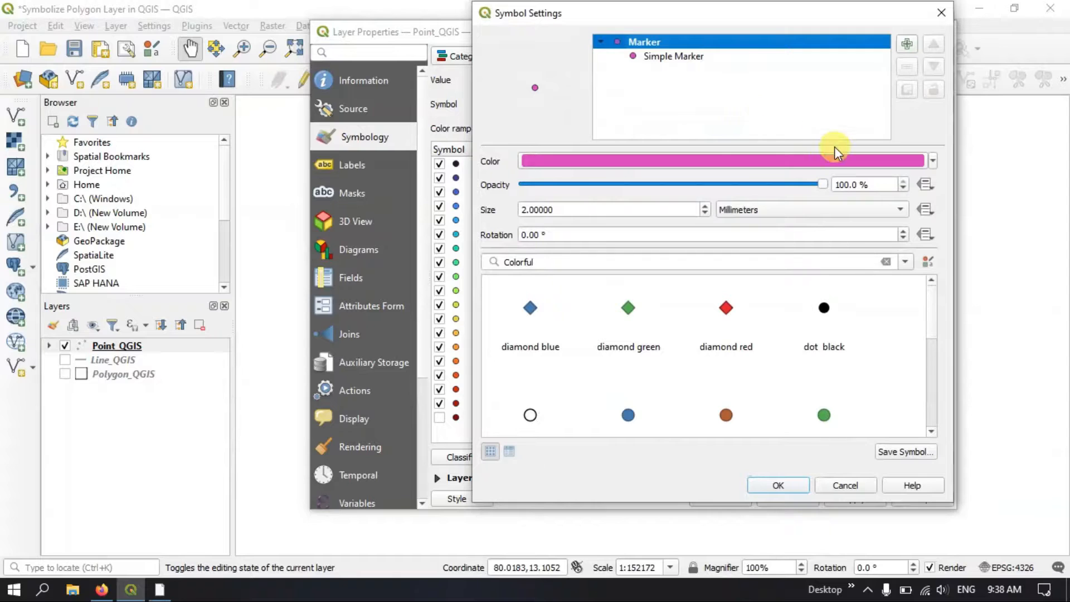
left_click(720, 312)
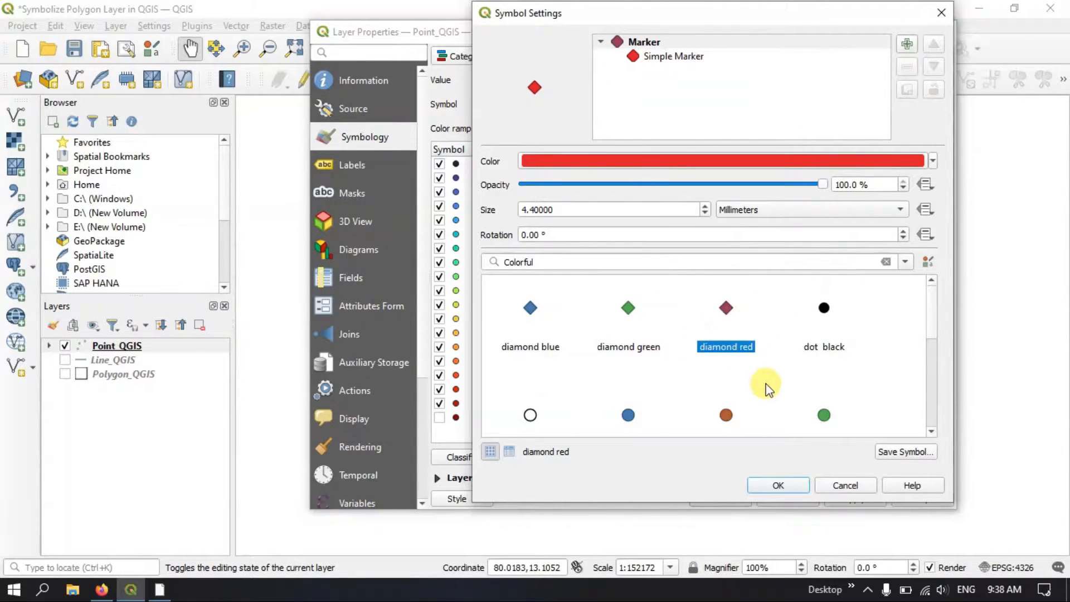
left_click(788, 487)
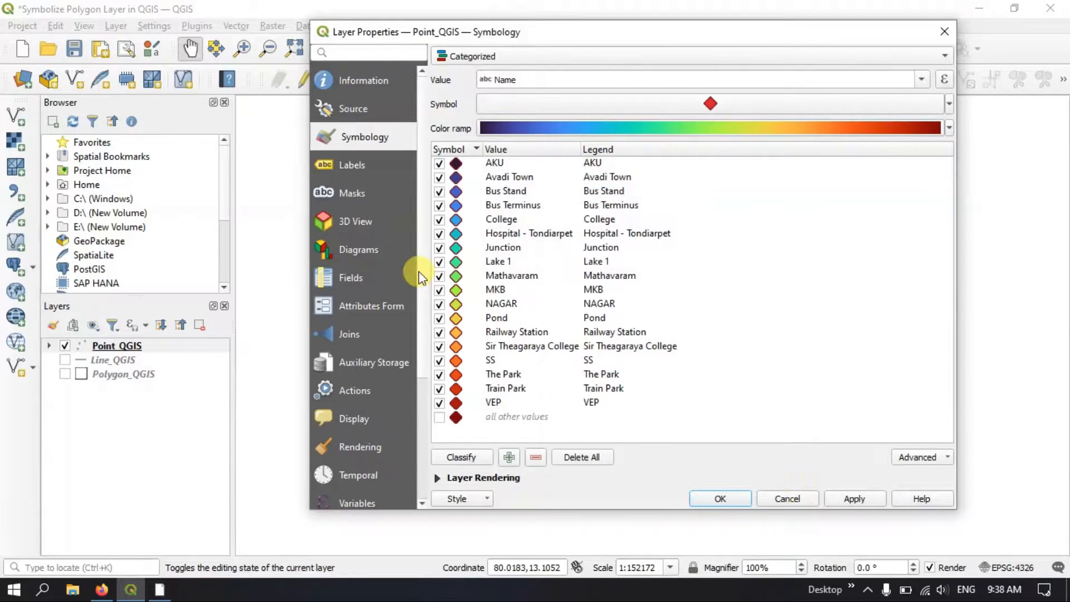
left_click(854, 498)
mouse_move(676, 38)
left_mouse_down()
mouse_move(239, 33)
mouse_move(573, 160)
mouse_move(689, 391)
mouse_move(645, 306)
mouse_move(669, 133)
mouse_move(664, 69)
left_mouse_up()
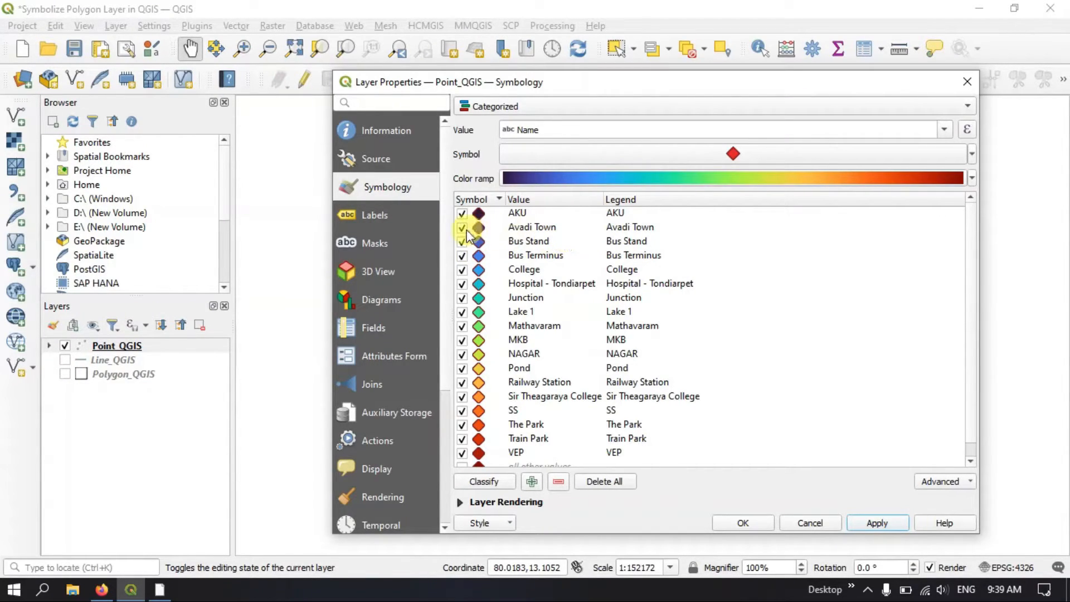
Open the Bus Stand category's symbol settings and change its Simple Marker layer to the SVG Marker type
left_click(487, 245)
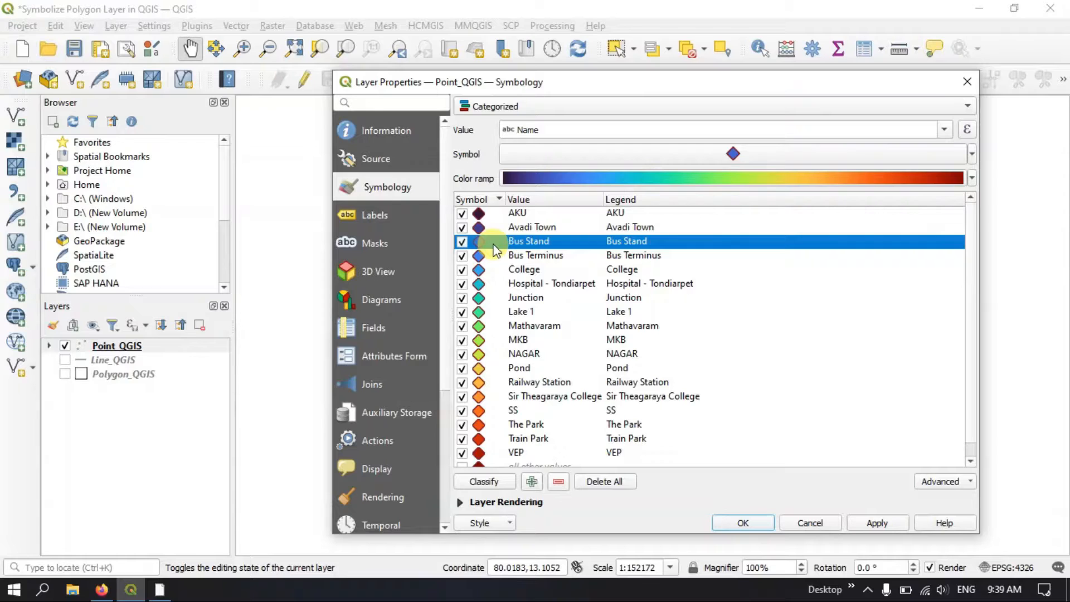
left_click(567, 160)
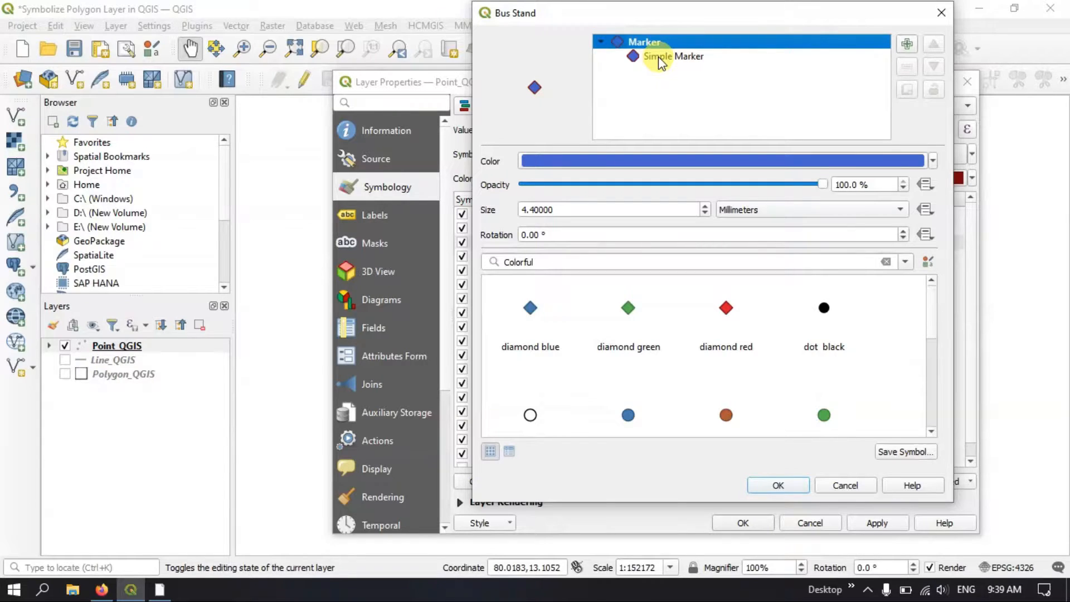
left_click(657, 56)
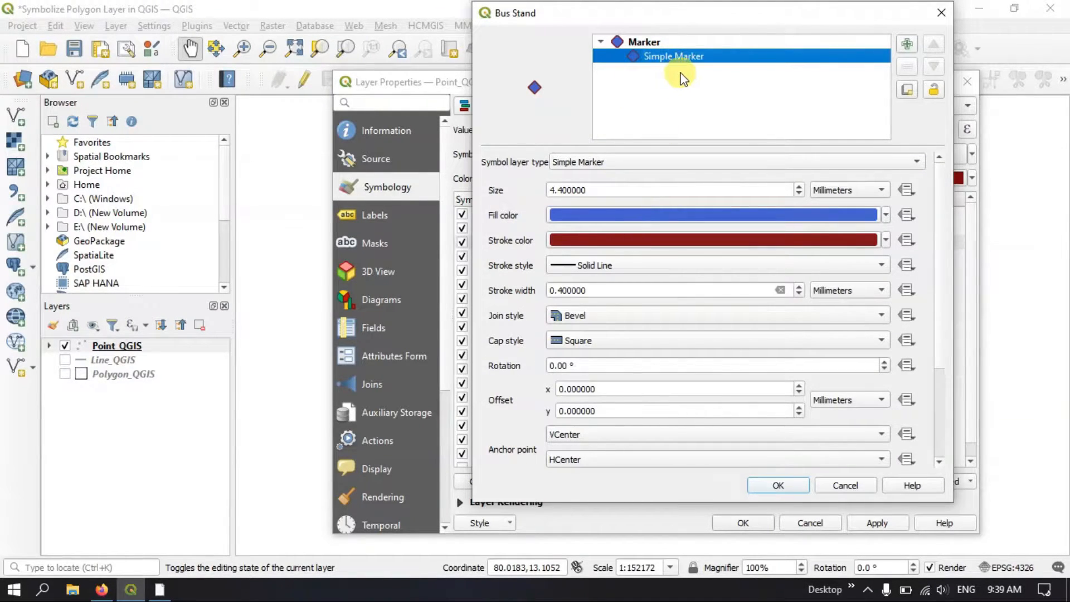
left_click(609, 165)
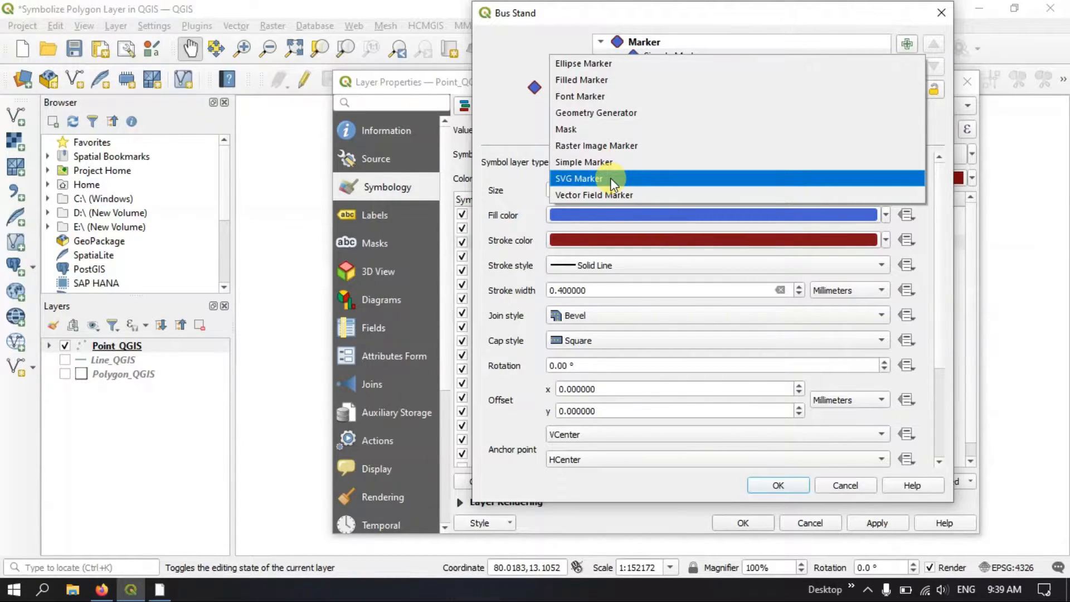
left_click(610, 179)
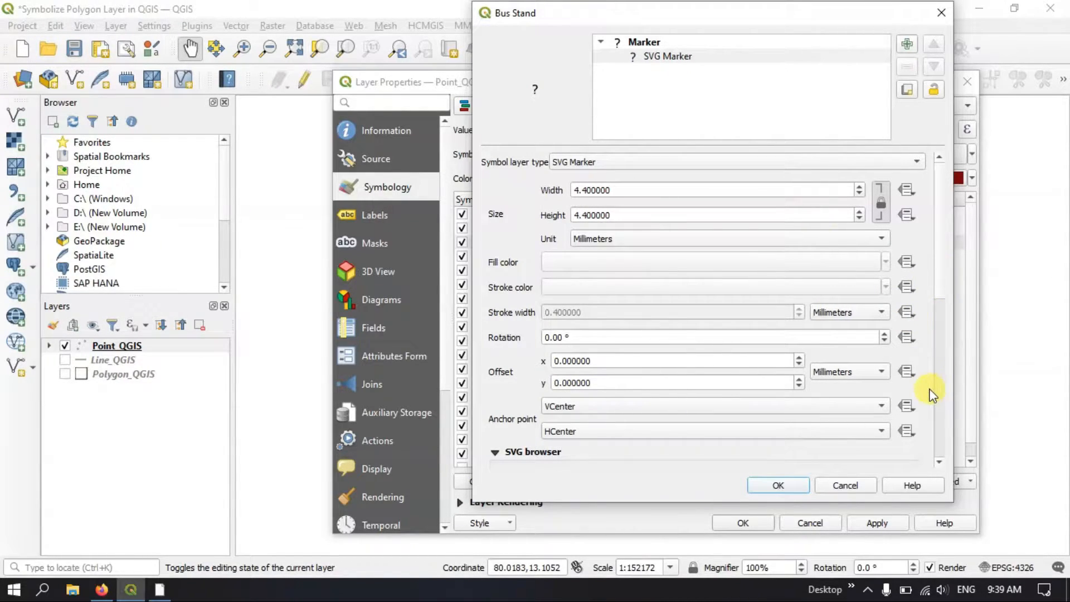
Choose the bus image from the transport SVG group for the Bus Stand marker
scroll(931, 396, "down", 5)
scroll(932, 396, "up", 3)
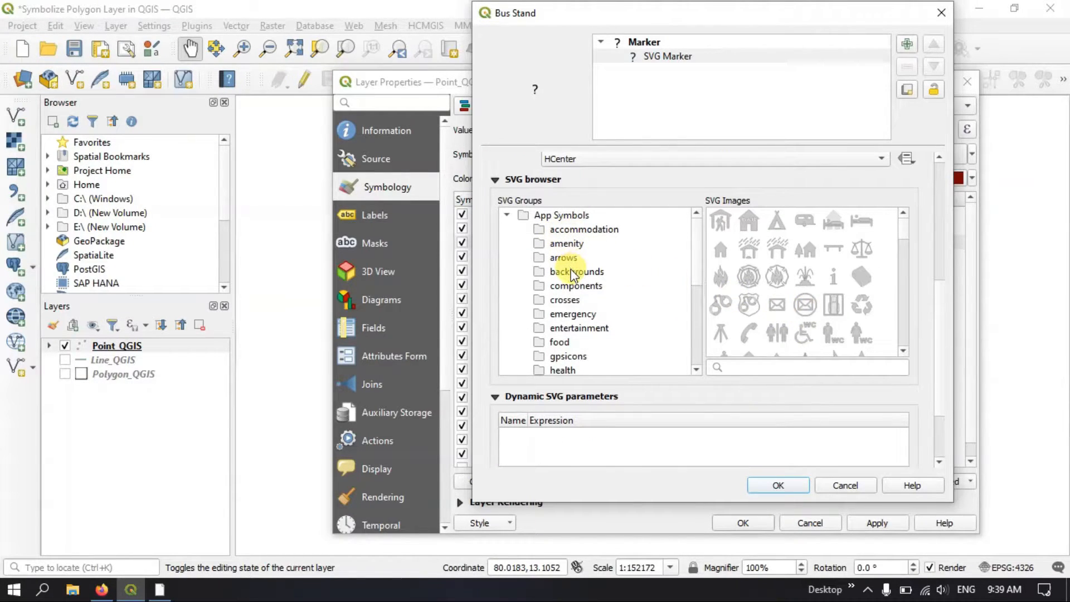
scroll(573, 274, "down", 5)
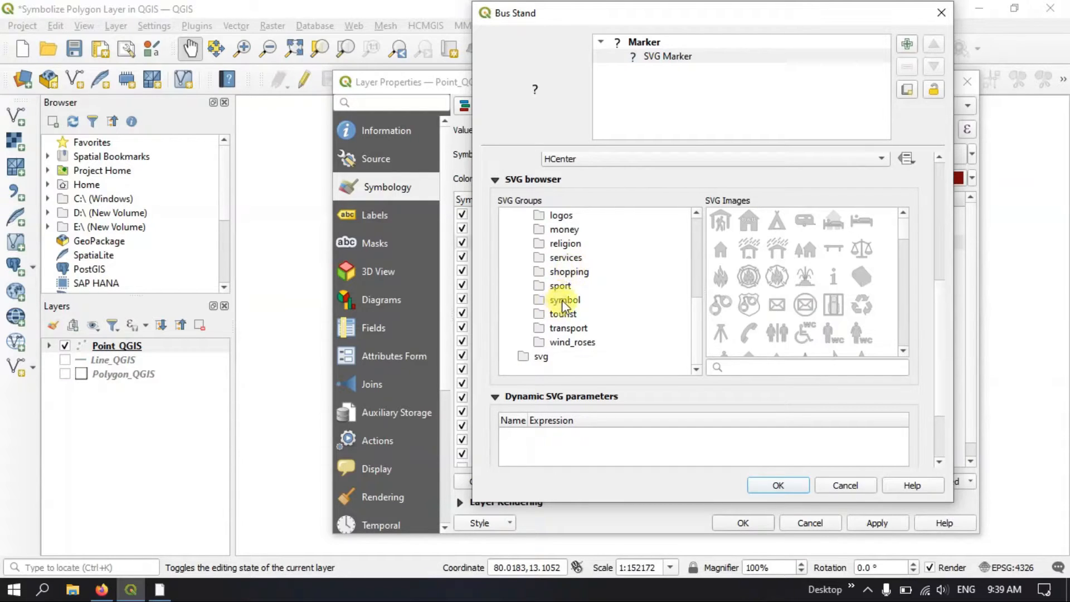
scroll(580, 298, "up", 1)
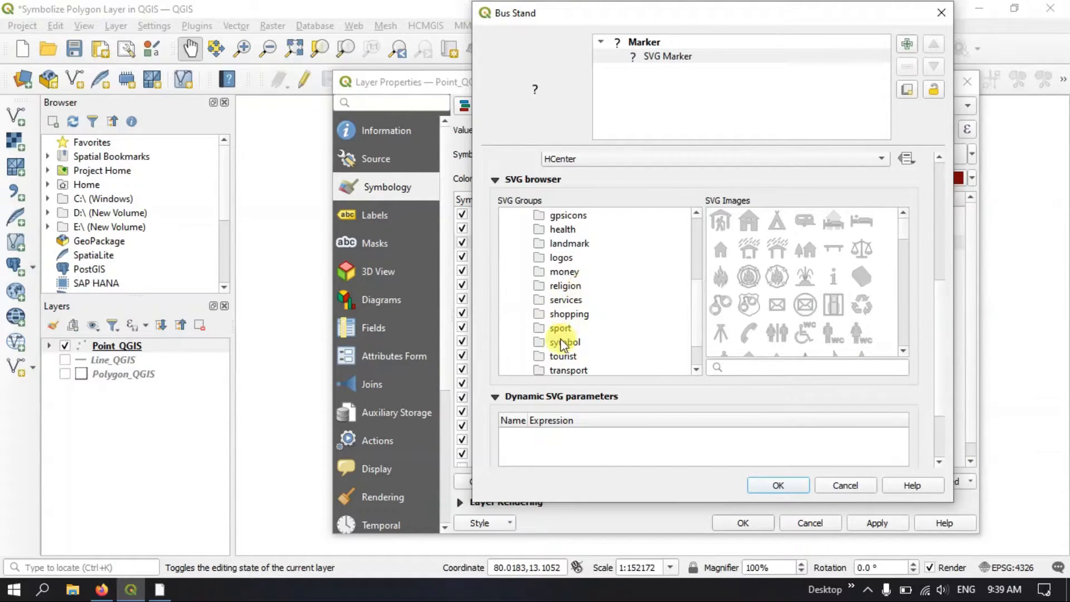
left_click(558, 371)
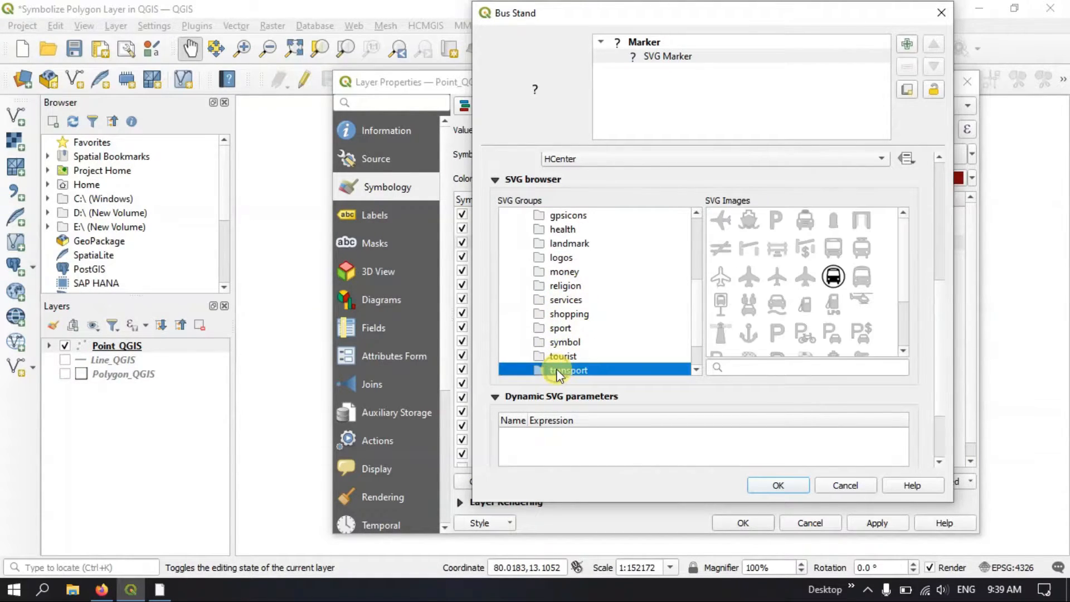
left_click(836, 254)
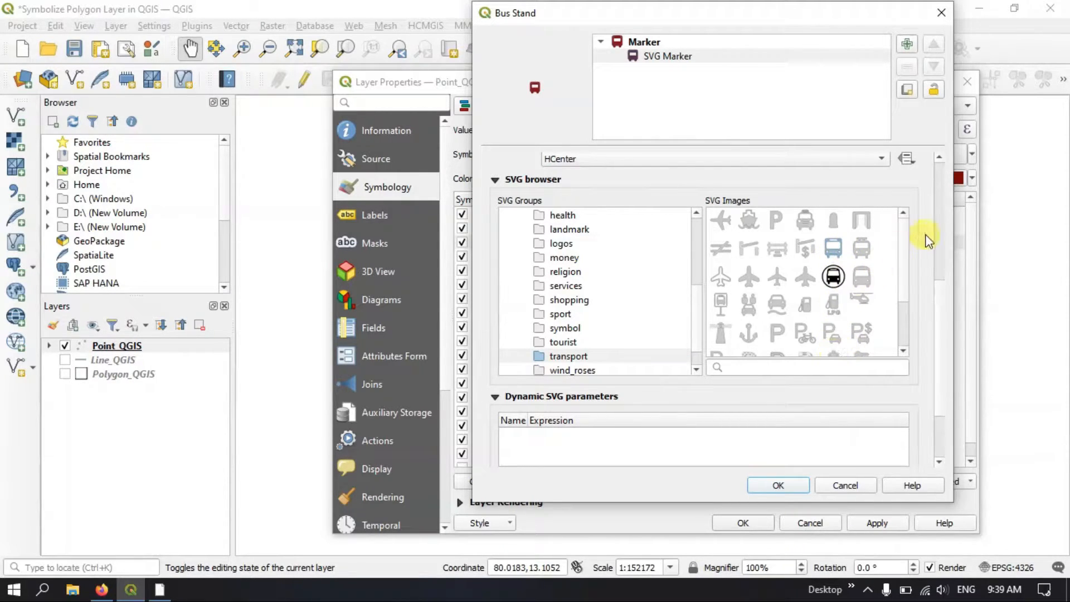
Set the Bus Stand marker's fill color to green and its stroke color to blue, and accept the symbol settings
scroll(940, 240, "up", 5)
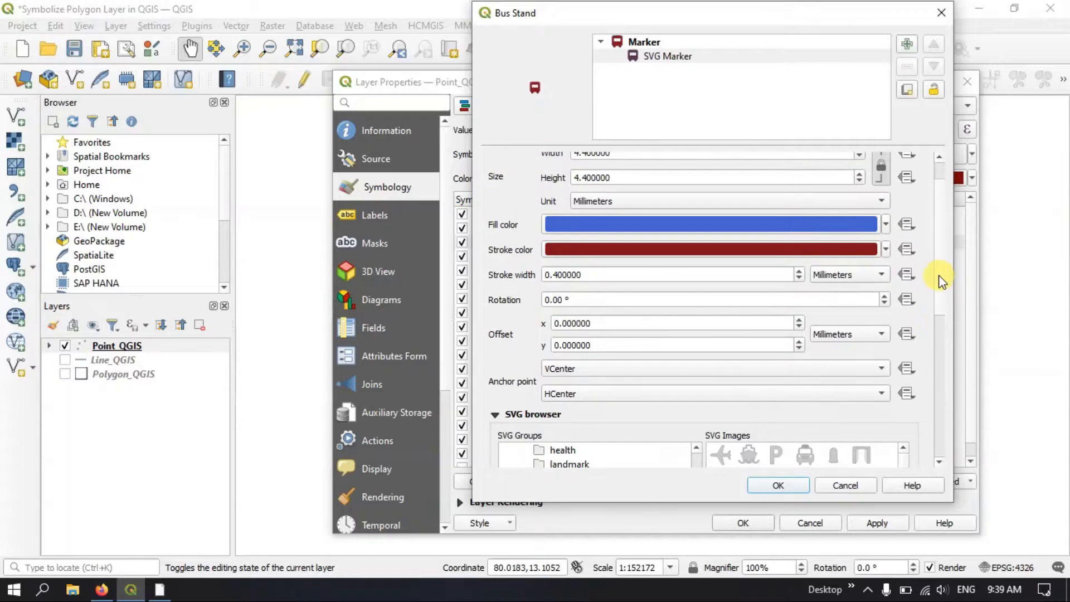
left_click(885, 224)
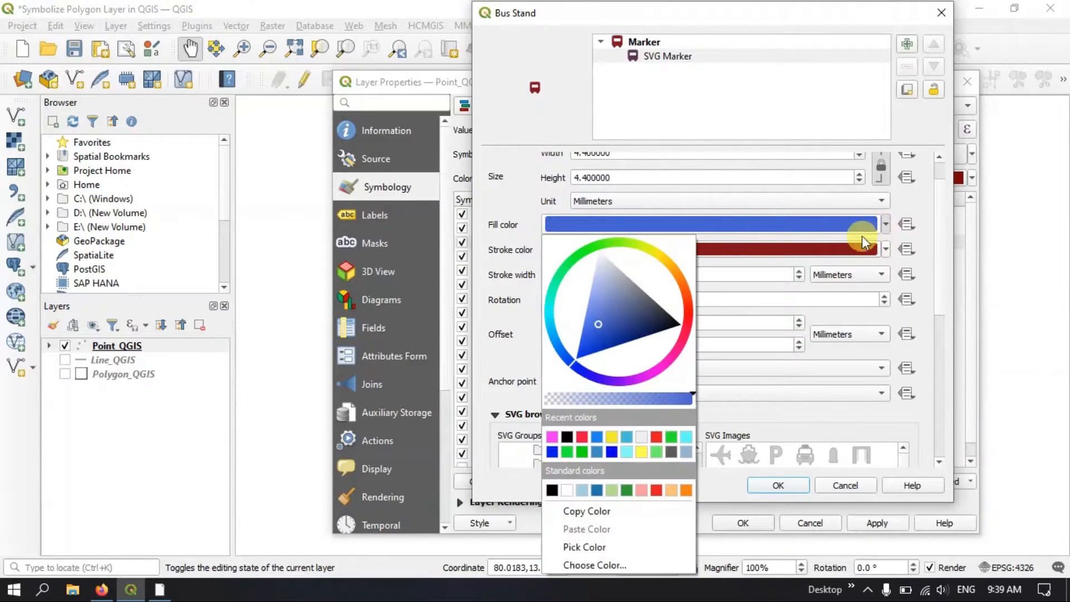
left_click(588, 251)
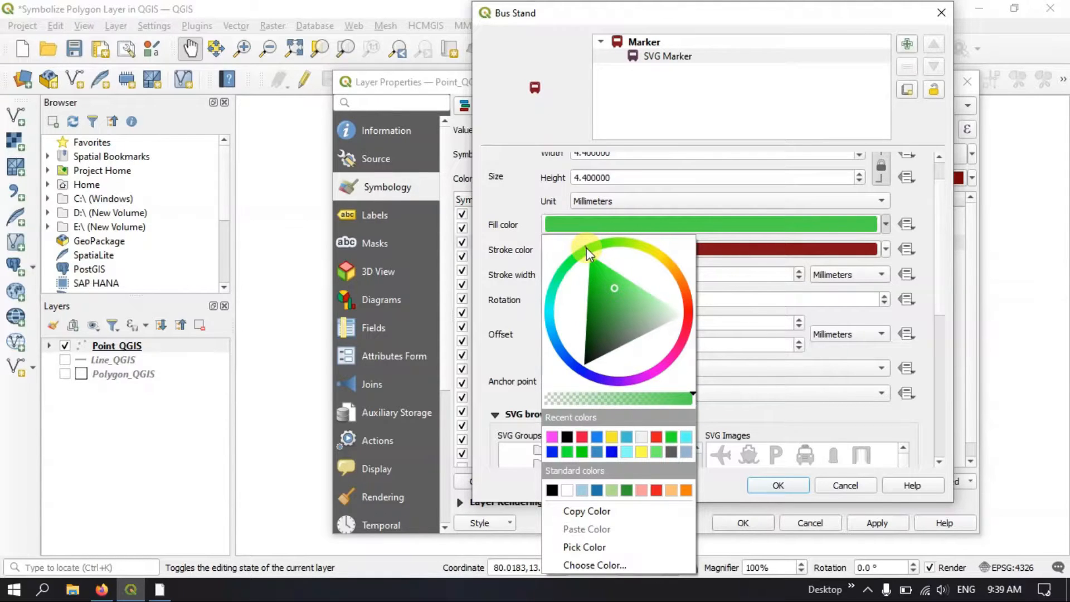
left_click(617, 223)
scroll(524, 189, "up", 1)
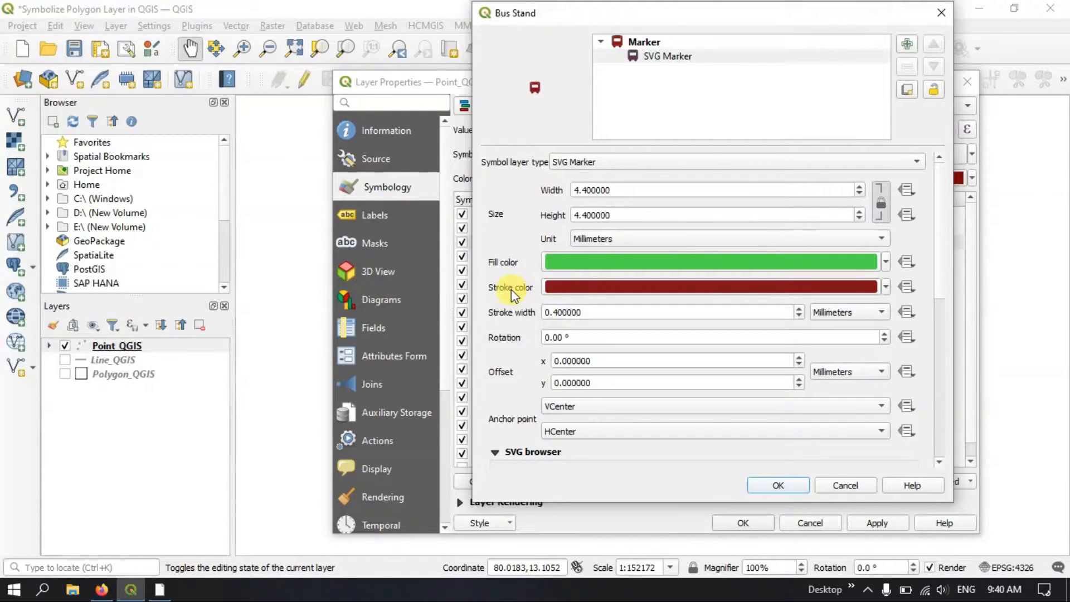
left_click(883, 287)
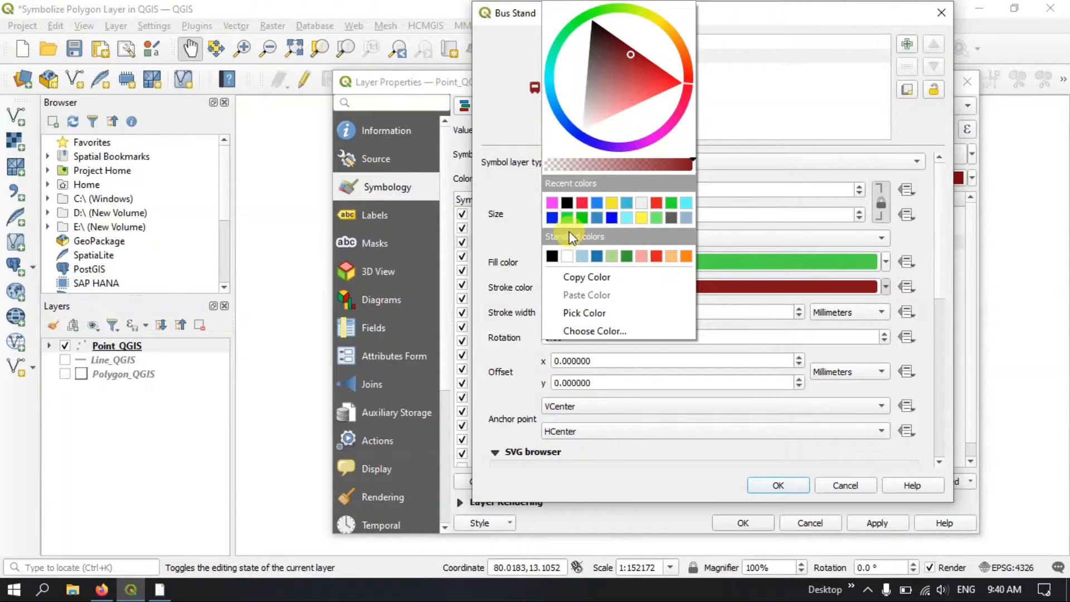
left_click(557, 220)
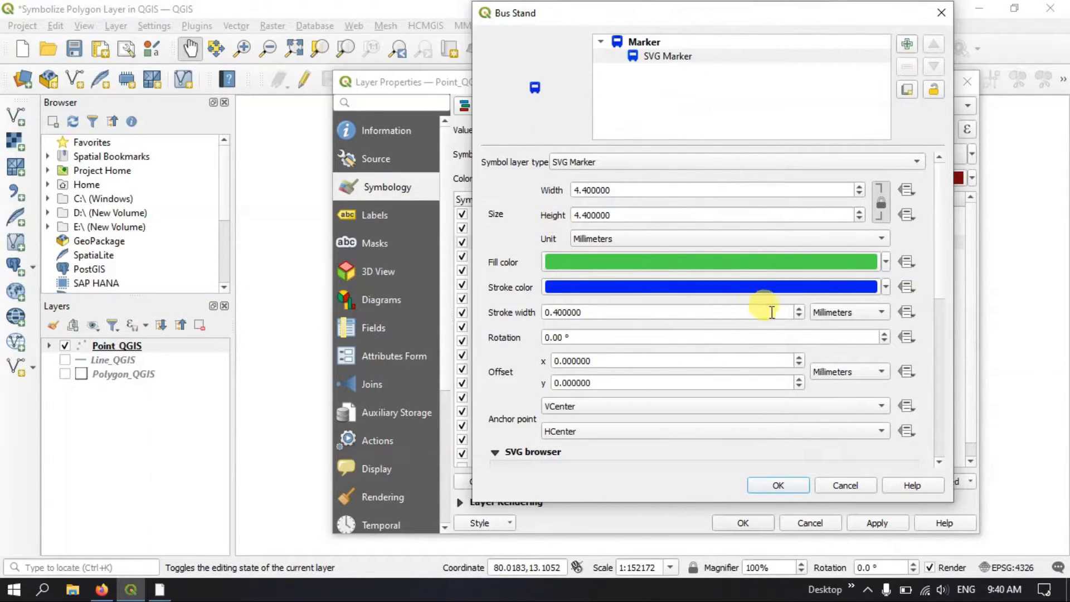
left_click(780, 486)
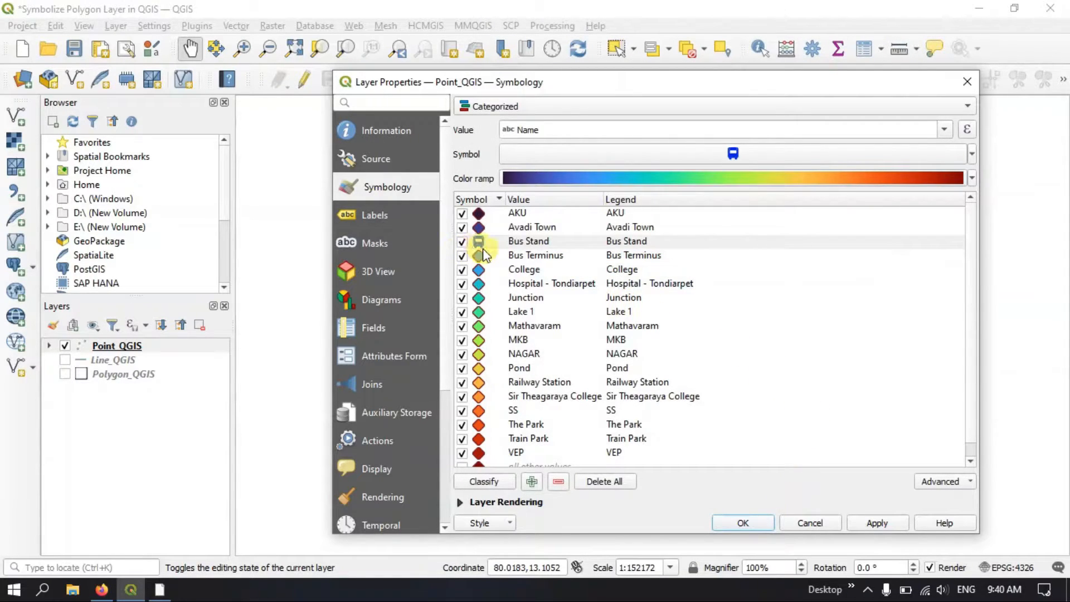
Apply the Bus Stand symbol to the layer and move the properties dialog aside to check the points on the map
left_click_drag(591, 86, 370, 71)
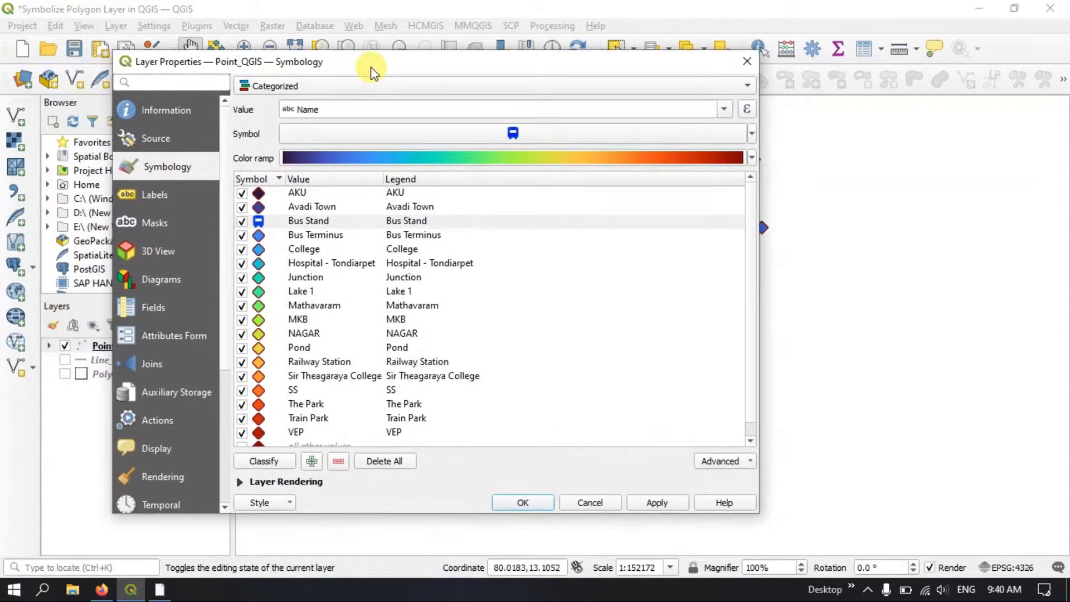
left_click(653, 504)
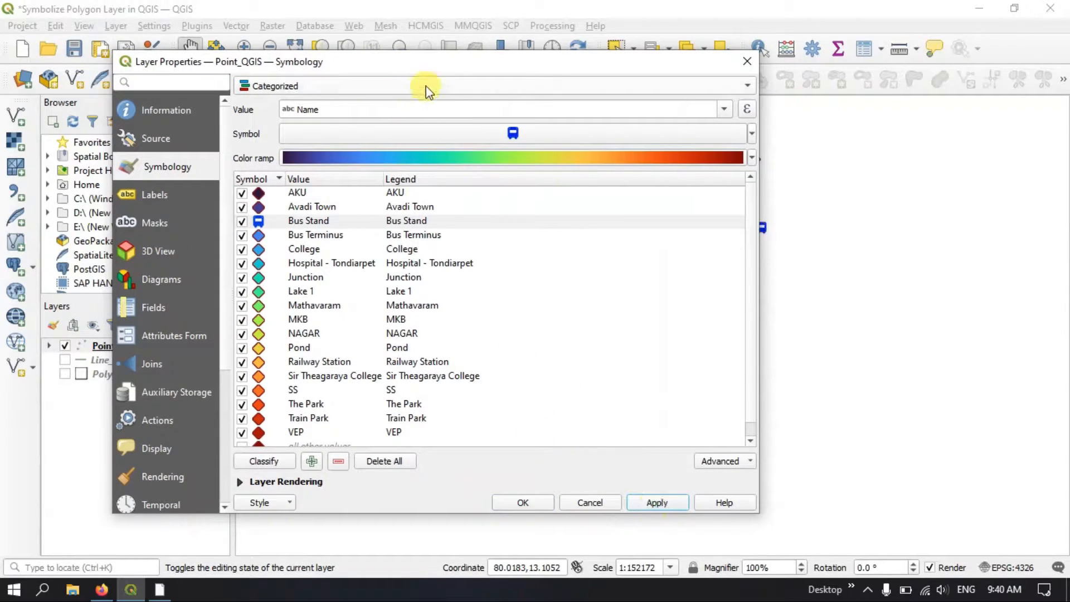
left_click_drag(452, 64, 477, 495)
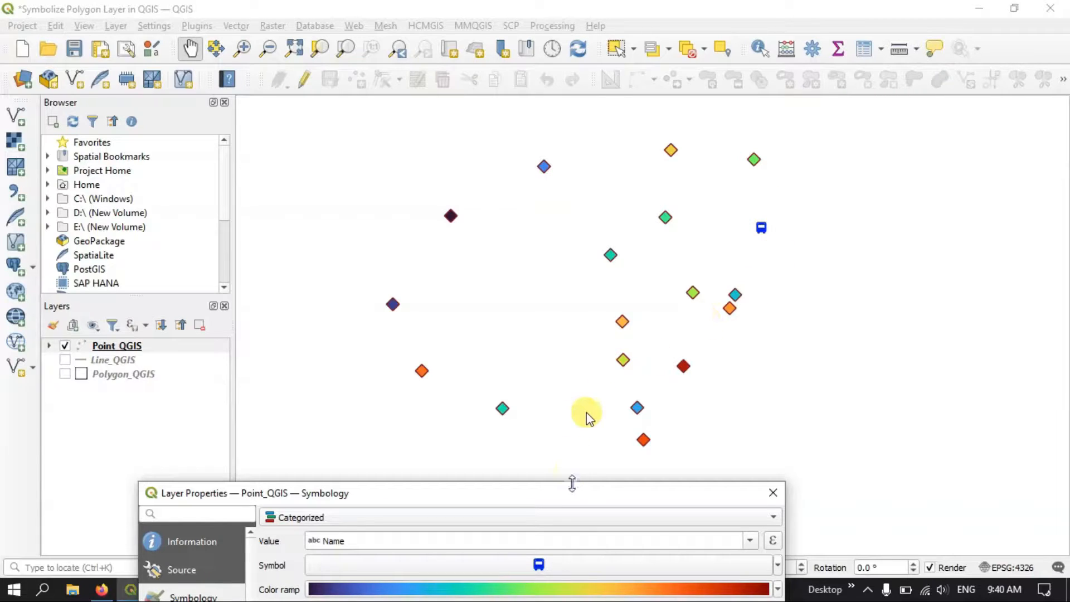
left_click_drag(574, 494, 705, 94)
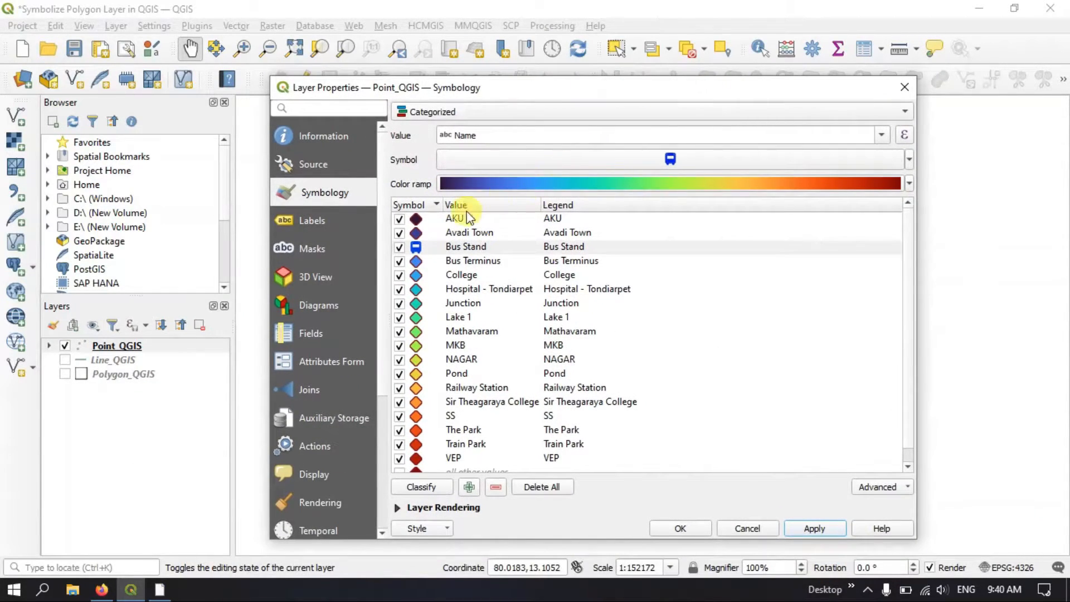
Copy the Bus Stand symbol and paste it onto the Bus Terminus category
left_click(413, 246)
right_click(414, 246)
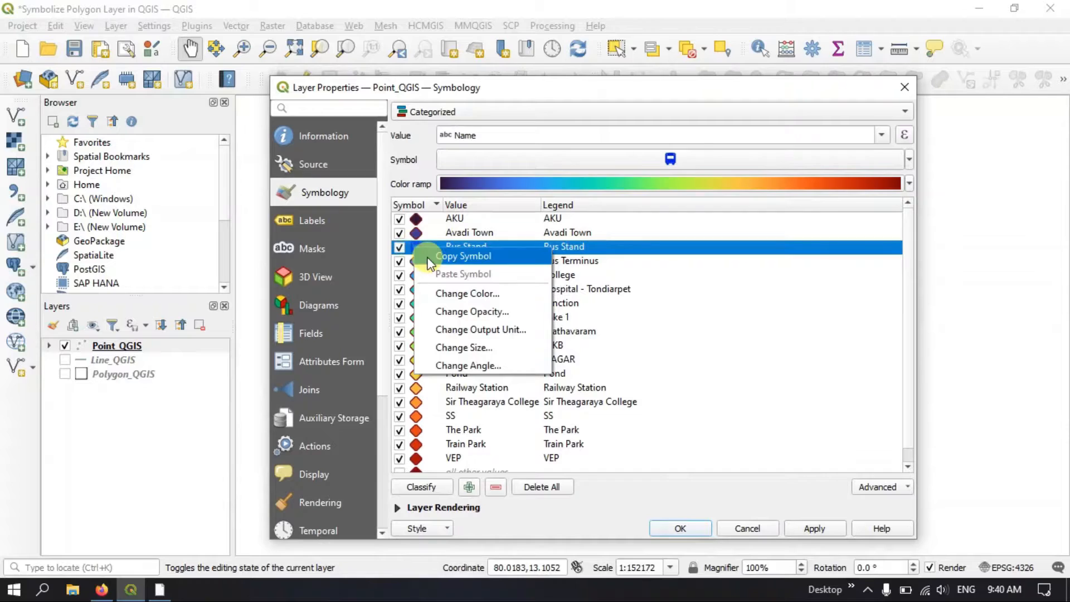
left_click(454, 269)
left_click(417, 262)
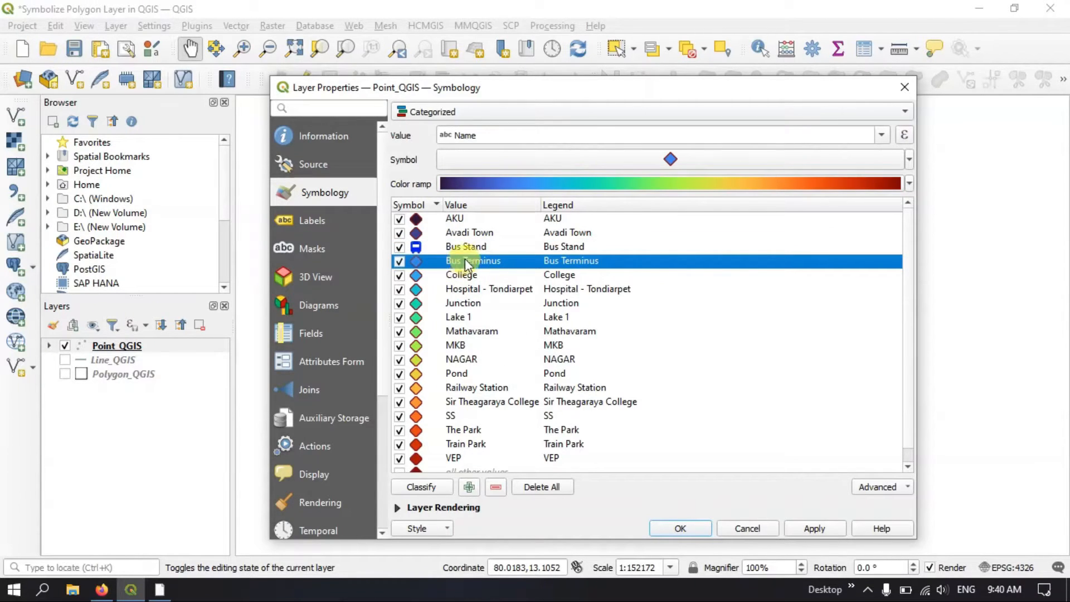
right_click(427, 266)
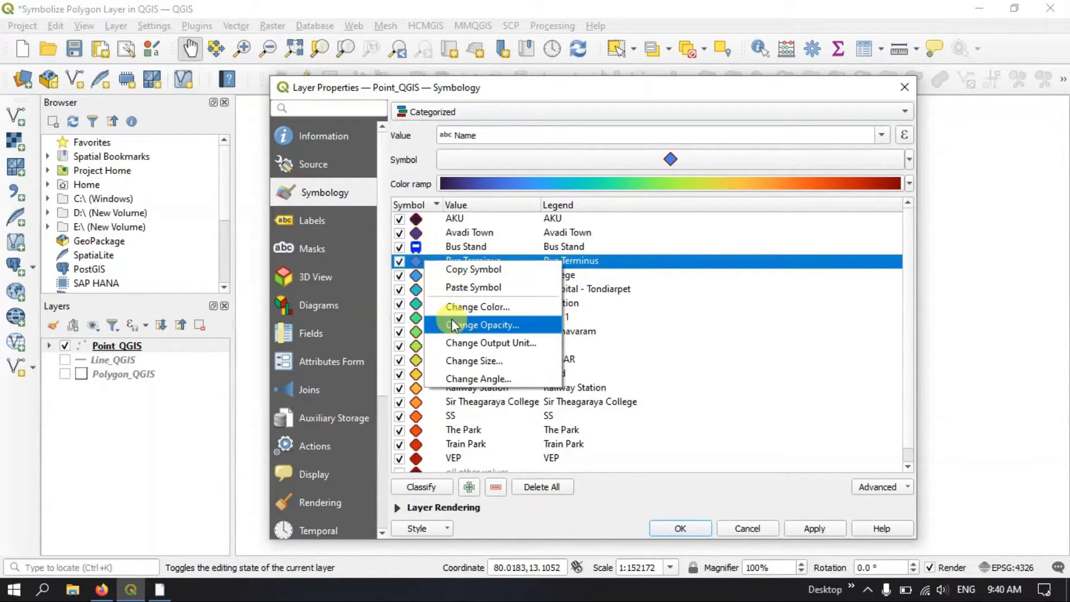
left_click(465, 286)
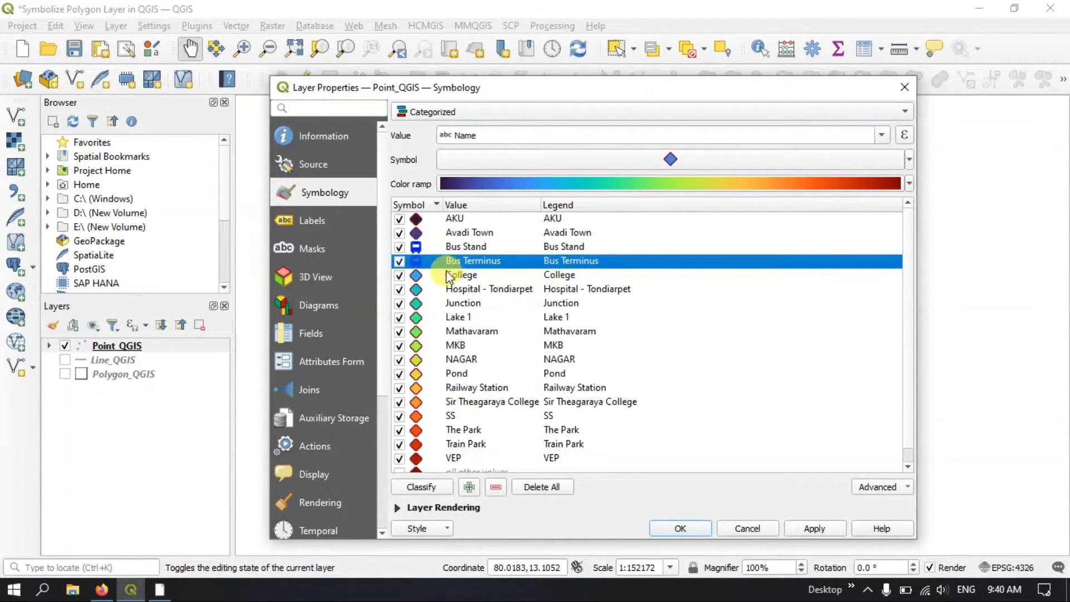
Open the symbol settings of the Hospital - Tondiarpet category and change its symbol layer type to SVG Marker
left_click(420, 289)
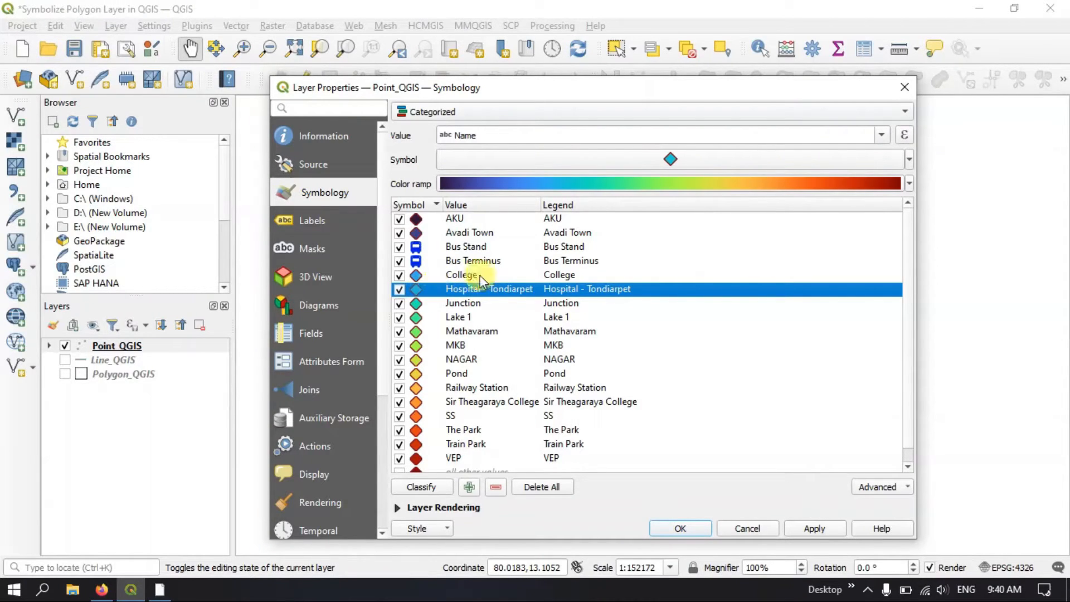
left_click(908, 159)
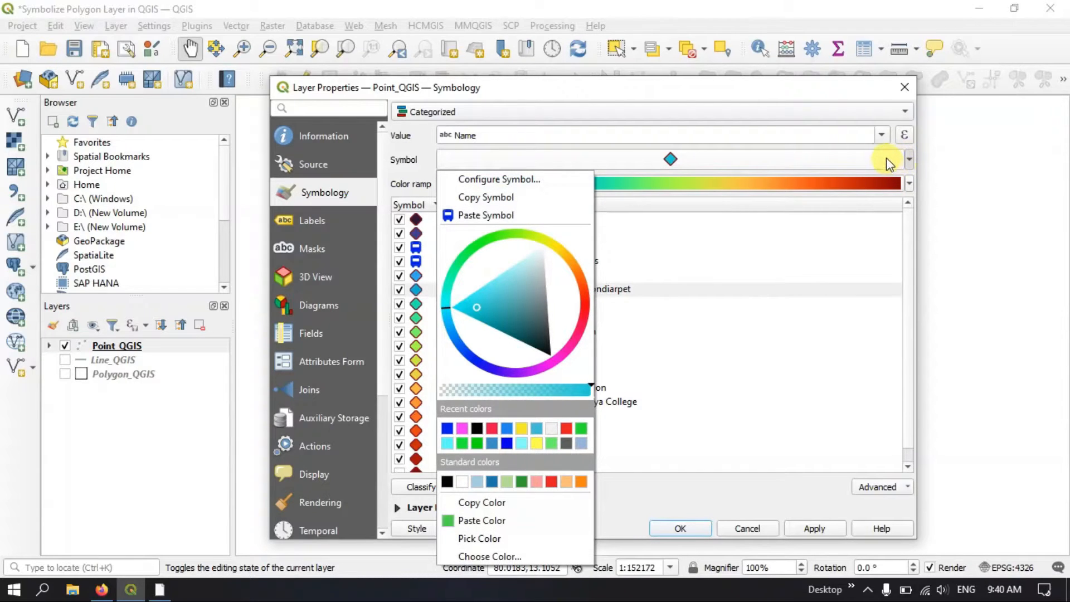
left_click(844, 161)
left_click(845, 161)
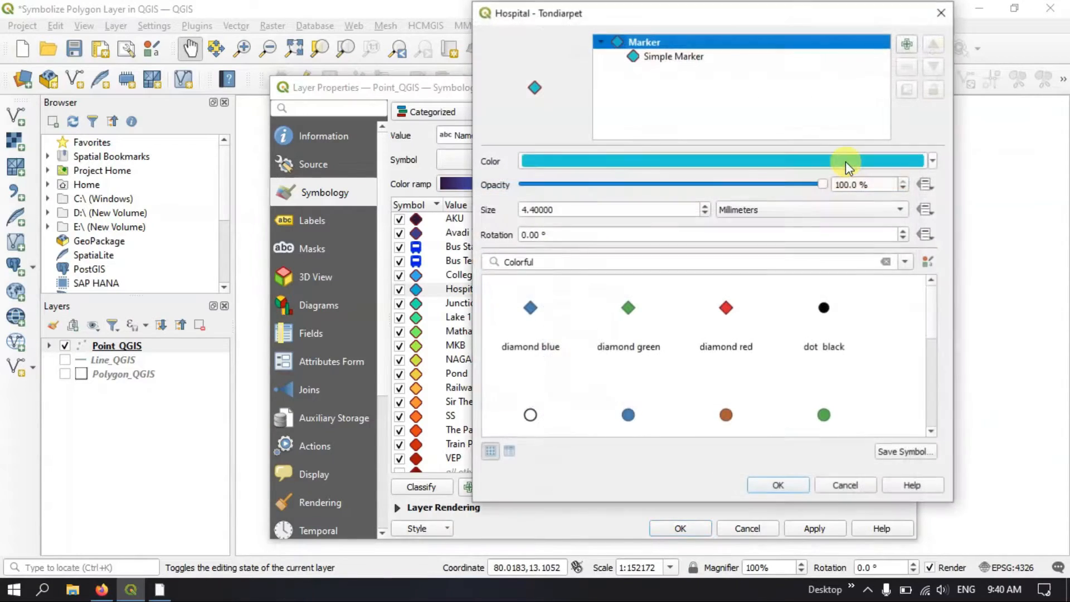
left_click(671, 56)
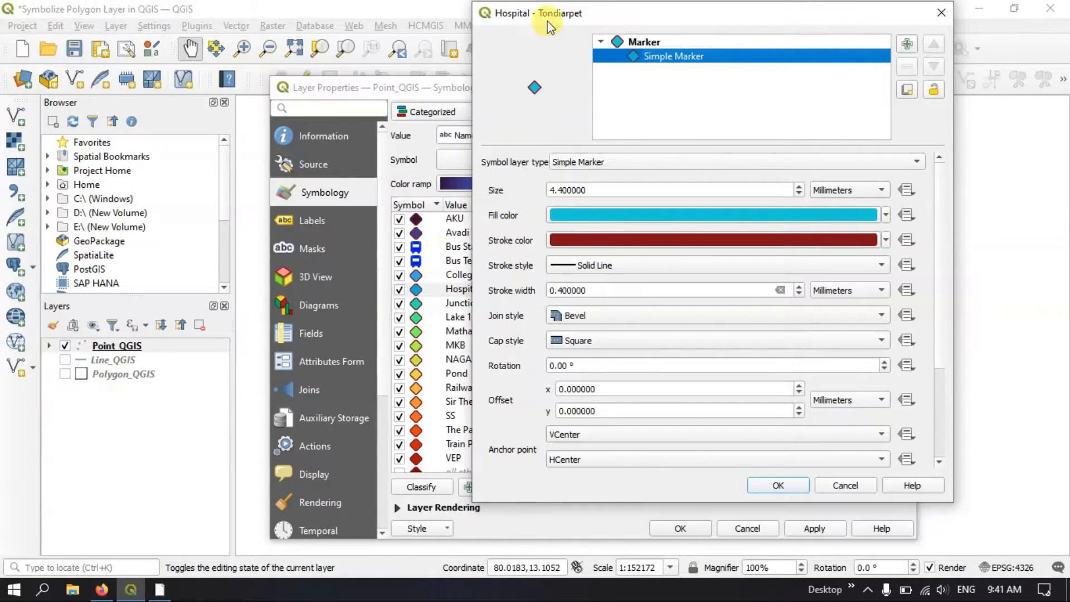
left_click_drag(549, 12, 562, 14)
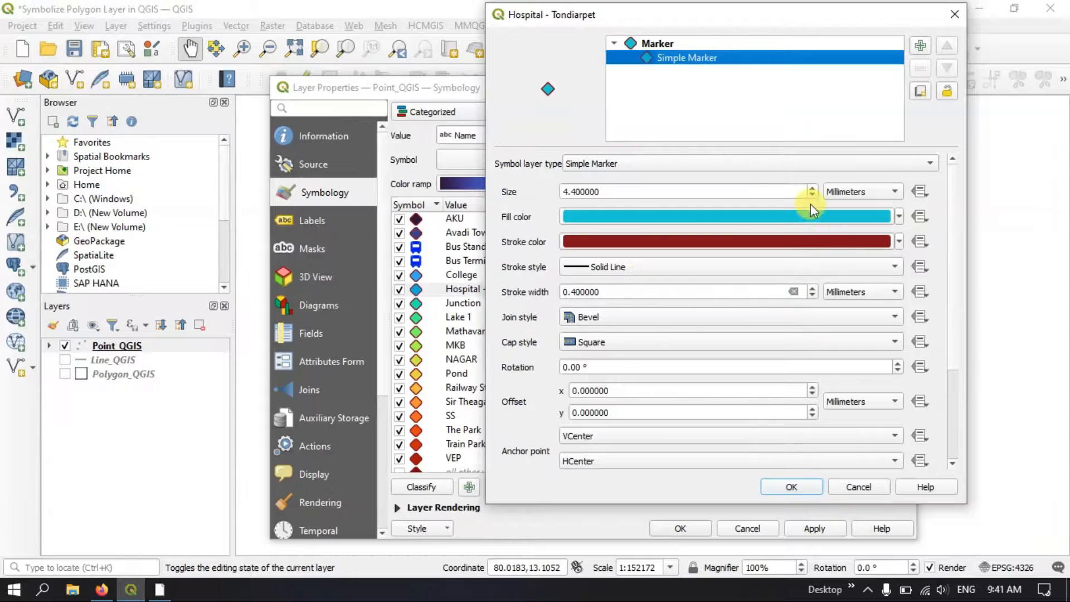
left_click(774, 168)
left_click(694, 182)
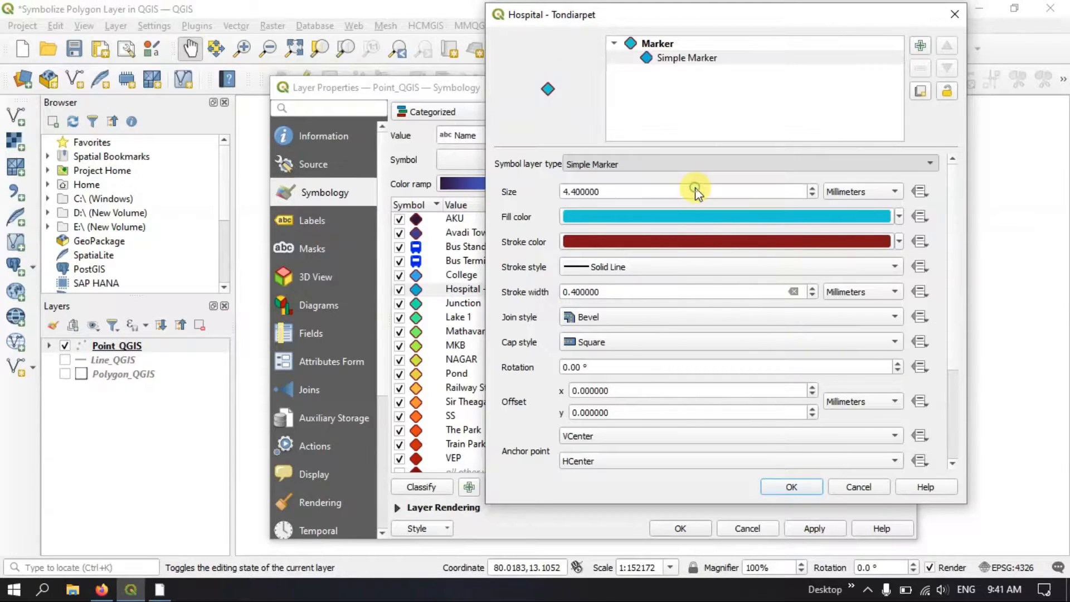
Choose the cross image from the emergency SVG group for the Hospital - Tondiarpet marker
scroll(956, 298, "down", 10)
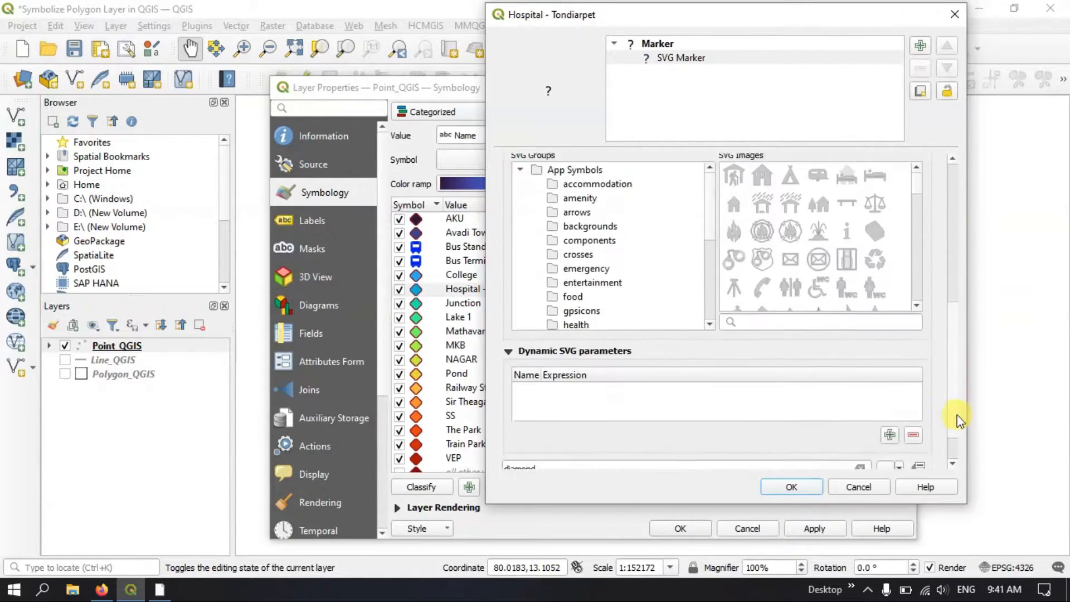
scroll(961, 400, "up", 4)
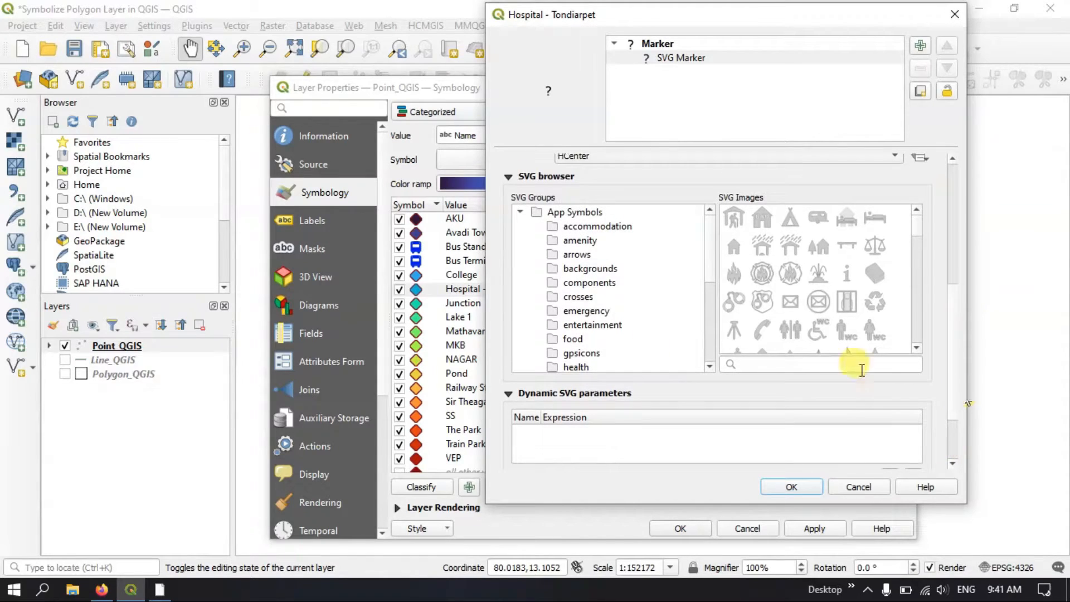
left_click(580, 253)
left_click(580, 239)
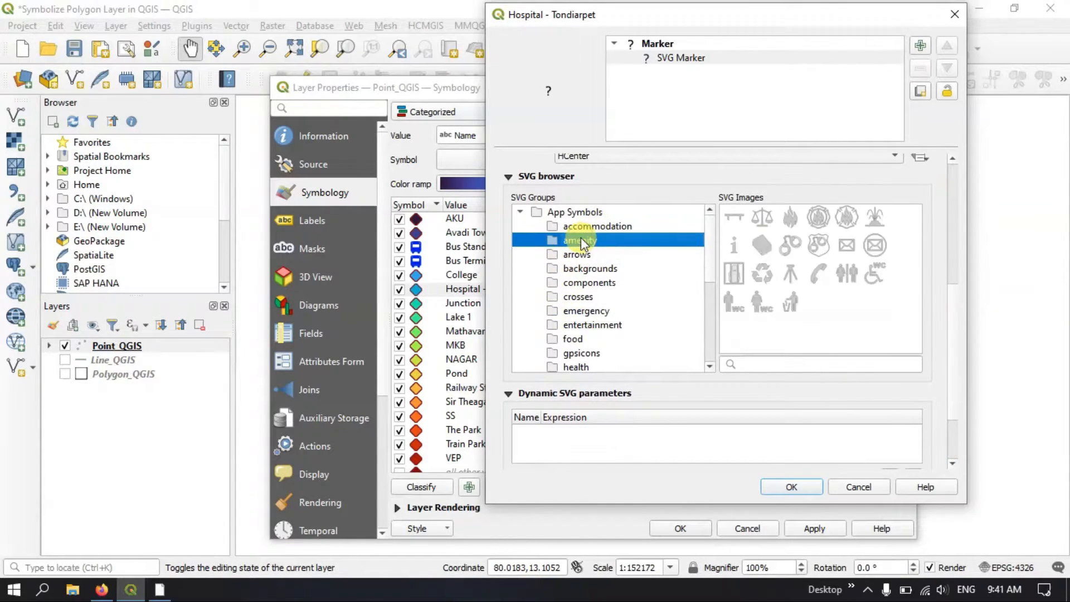
scroll(581, 239, "down", 2)
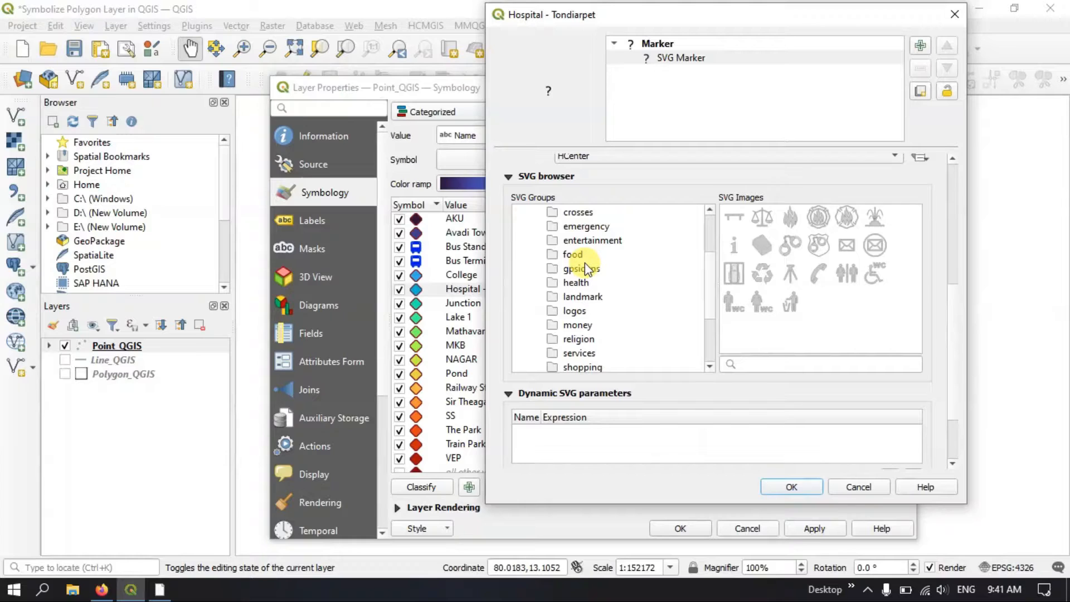
left_click(598, 229)
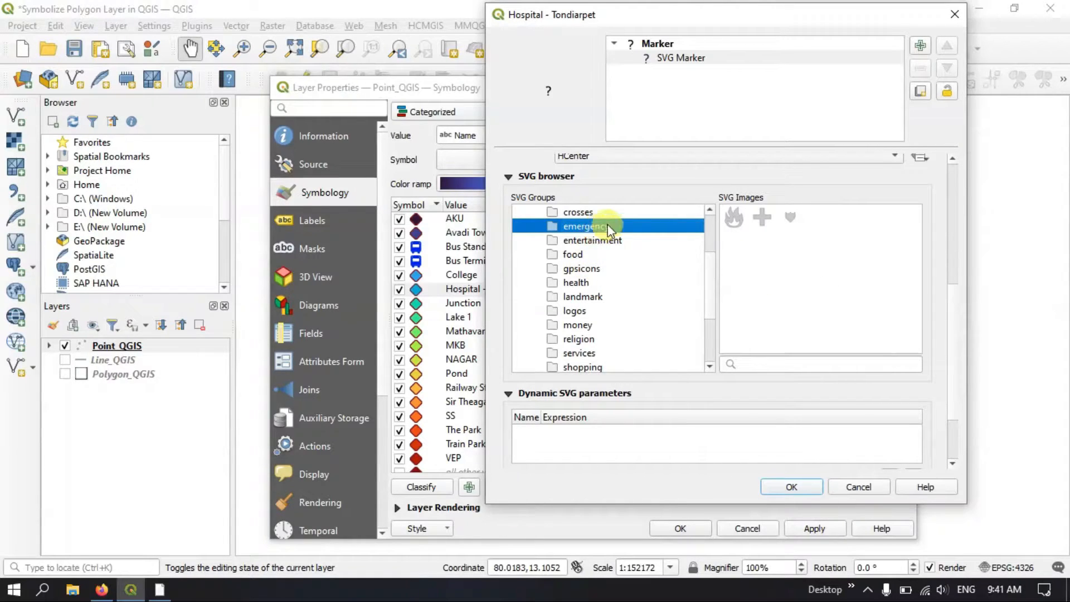
left_click(761, 218)
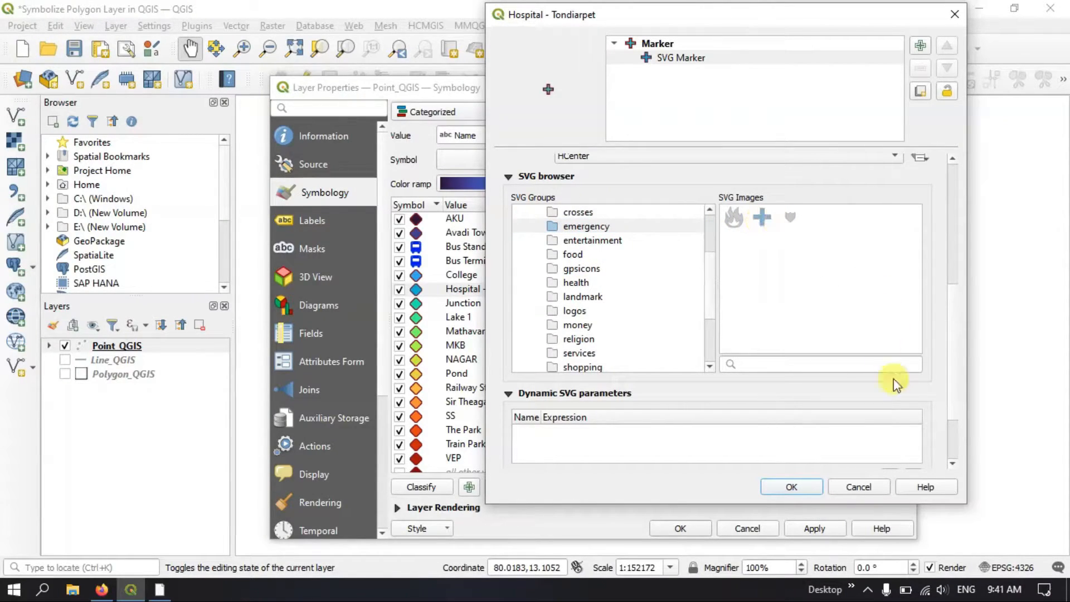
Set the hospital marker's fill color and stroke color to red, and accept the symbol settings
scroll(881, 315, "up", 3)
scroll(881, 313, "up", 3)
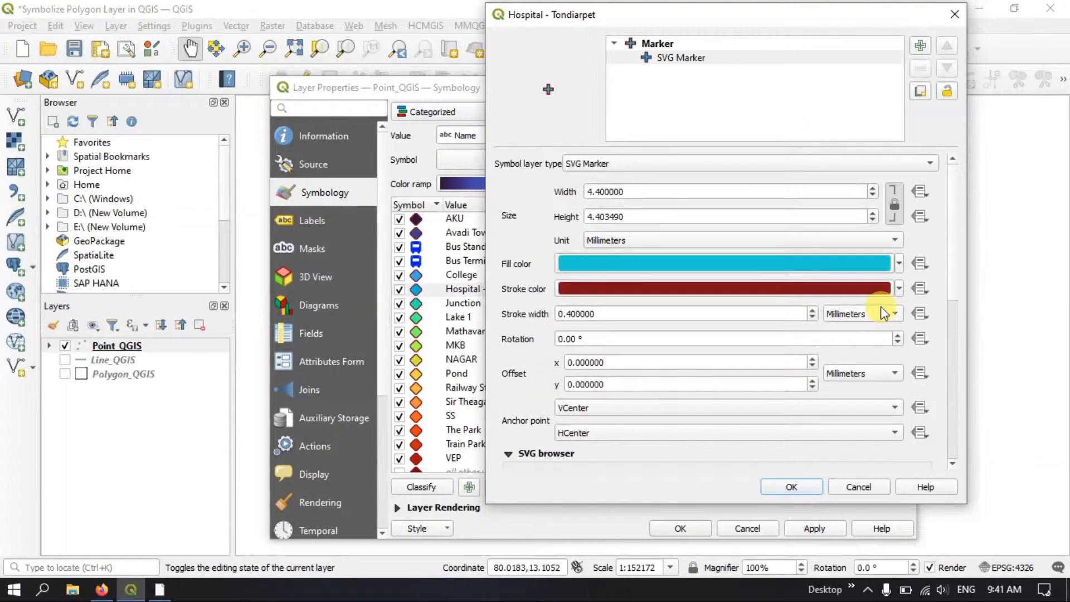
left_click(899, 263)
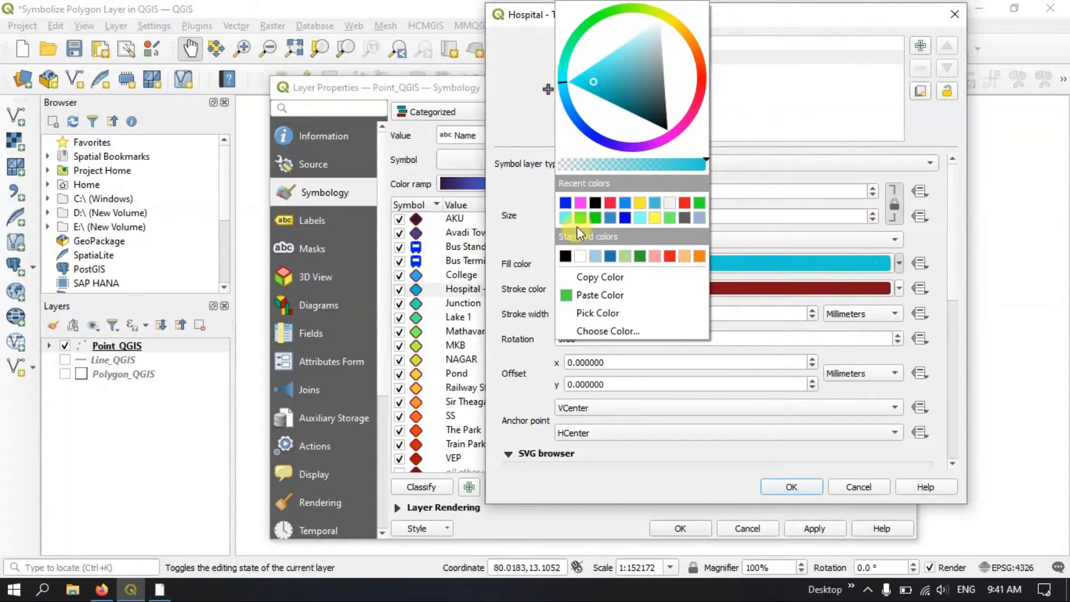
left_click(688, 202)
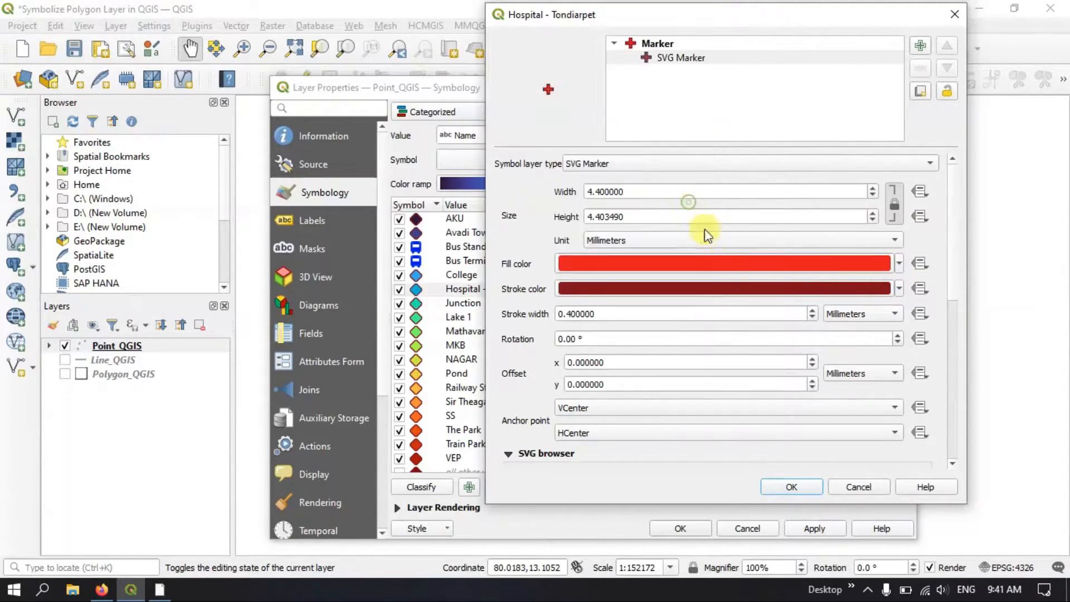
left_click(896, 289)
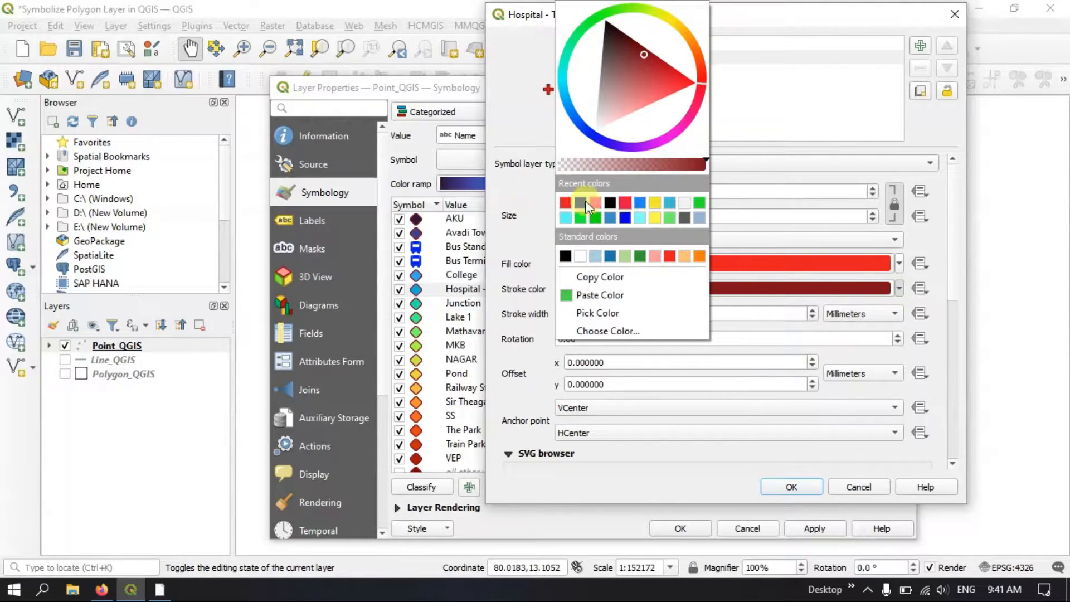
left_click(568, 201)
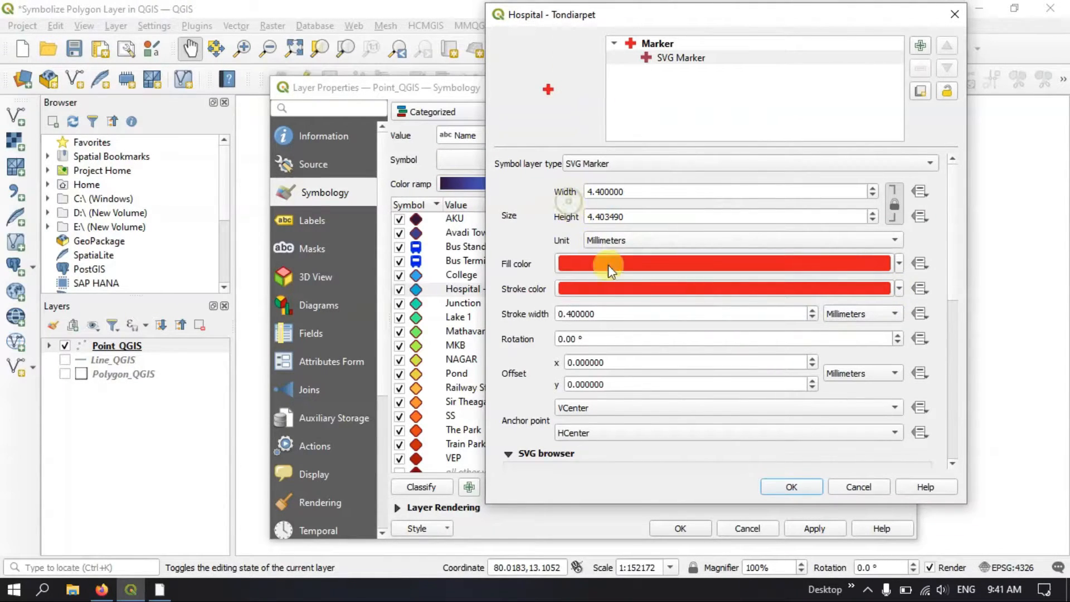
left_click(786, 487)
Apply the hospital symbol to the layer and move the properties dialog aside to check the points on the map
left_click(815, 528)
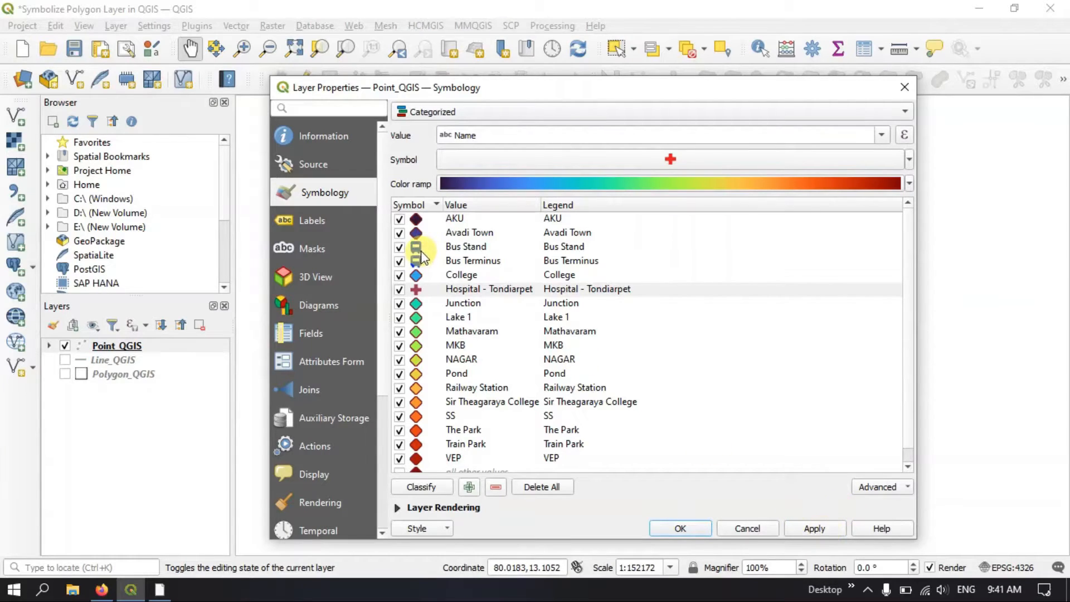
left_click_drag(645, 89, 235, 53)
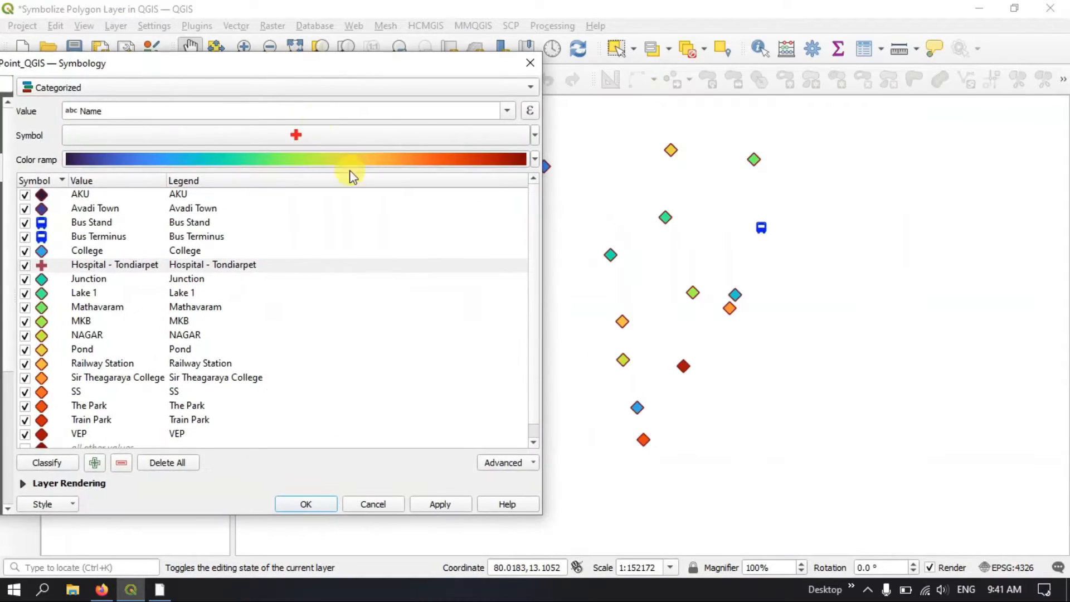
left_click(448, 506)
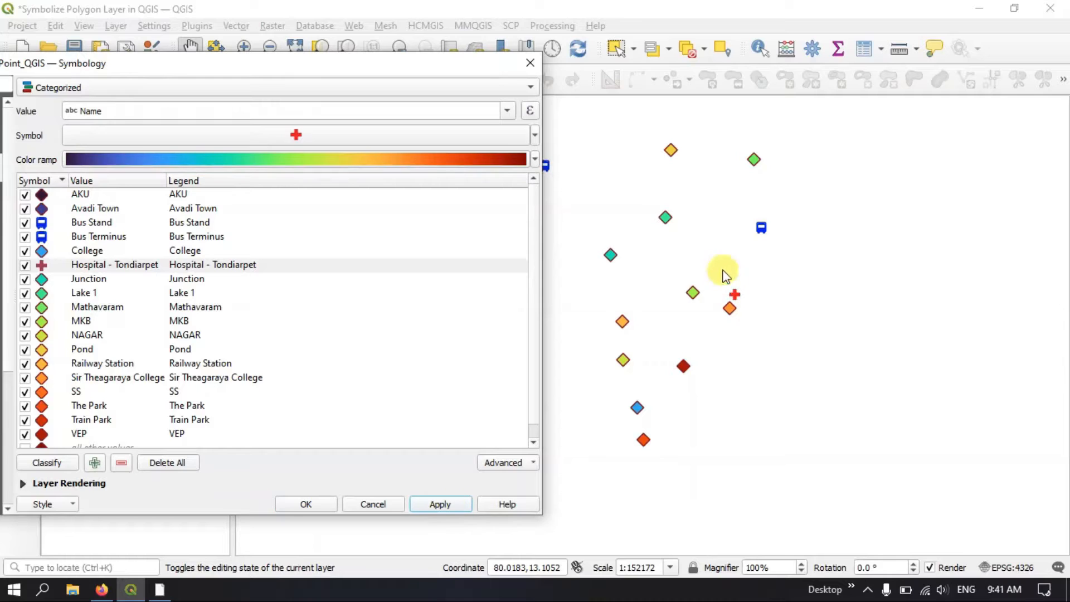
left_click_drag(440, 59, 824, 59)
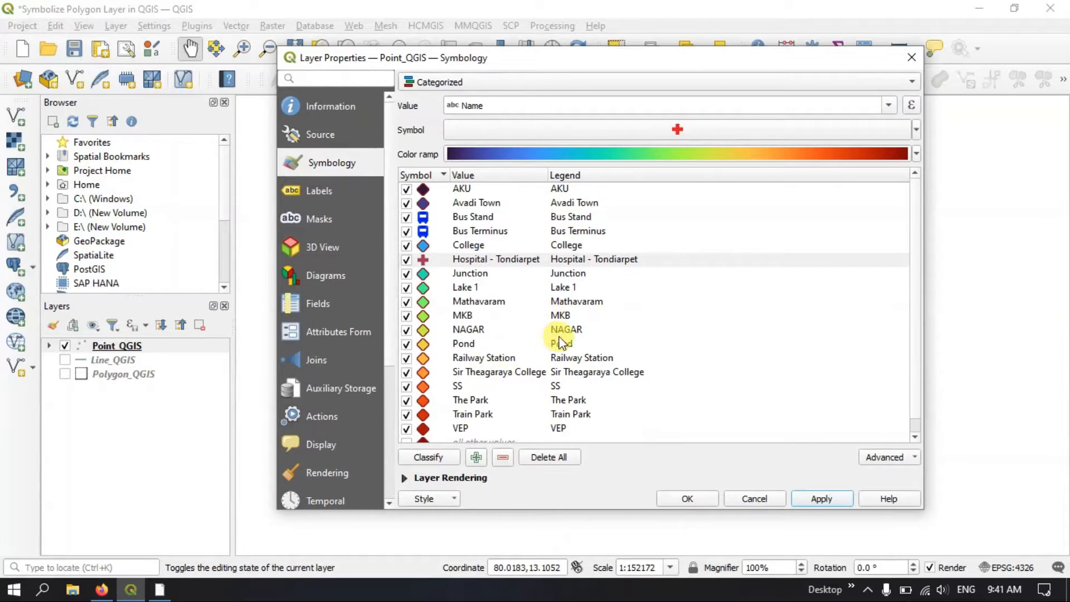
Open the symbol settings of the Railway Station category and change its symbol layer type to SVG Marker
scroll(557, 340, "down", 1)
left_click(476, 350)
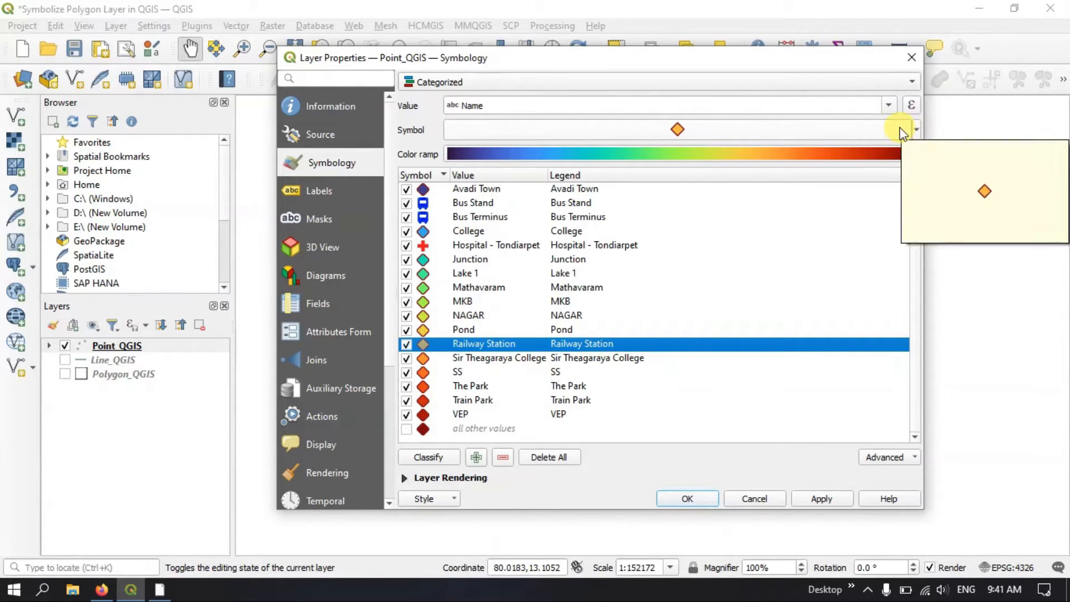
left_click(862, 130)
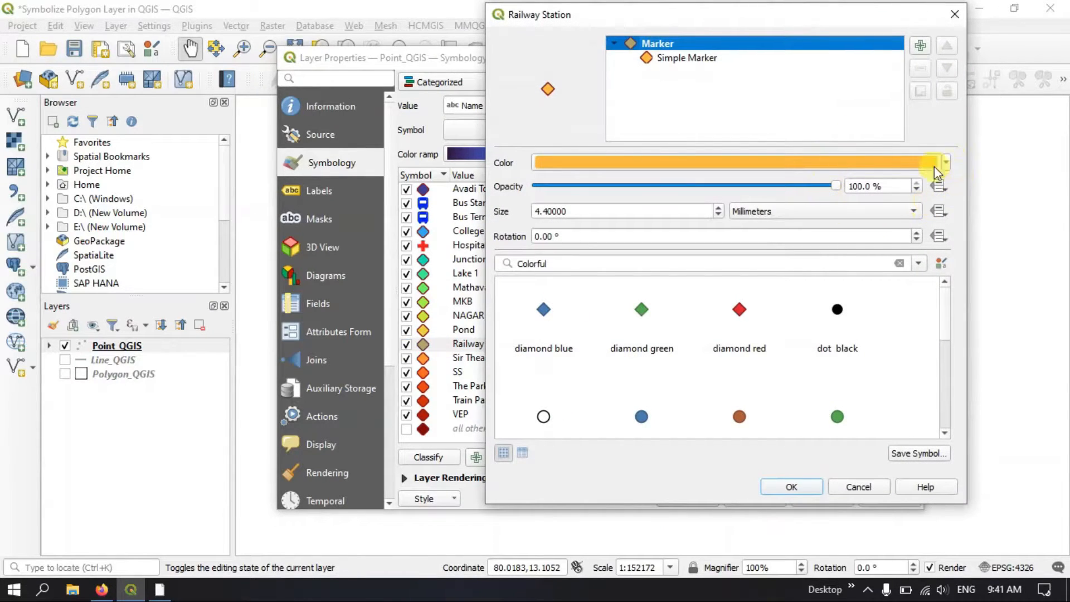
left_click(673, 58)
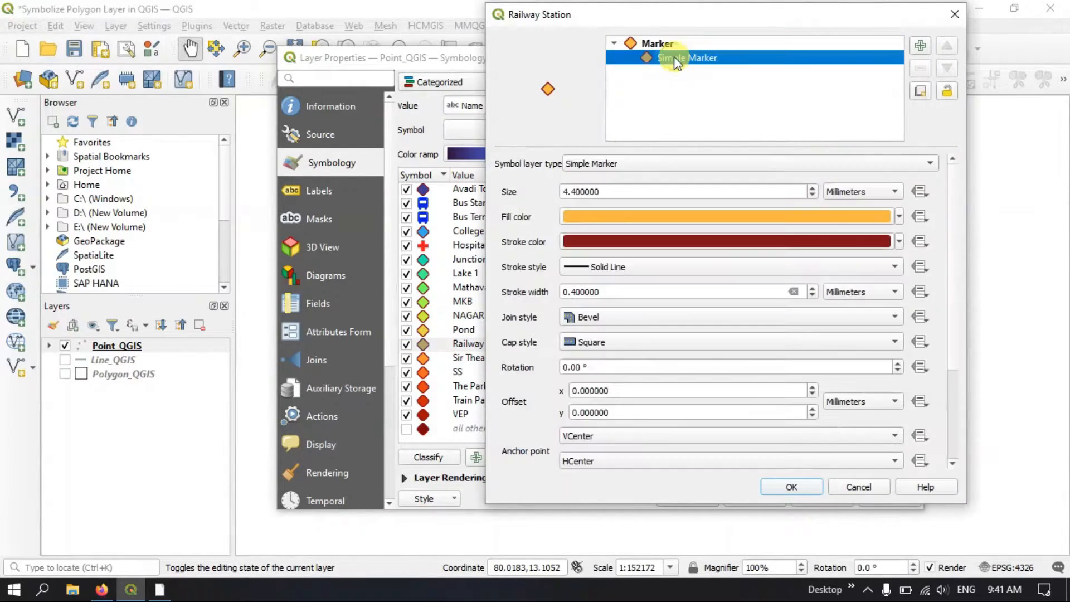
left_click(630, 160)
left_click(614, 180)
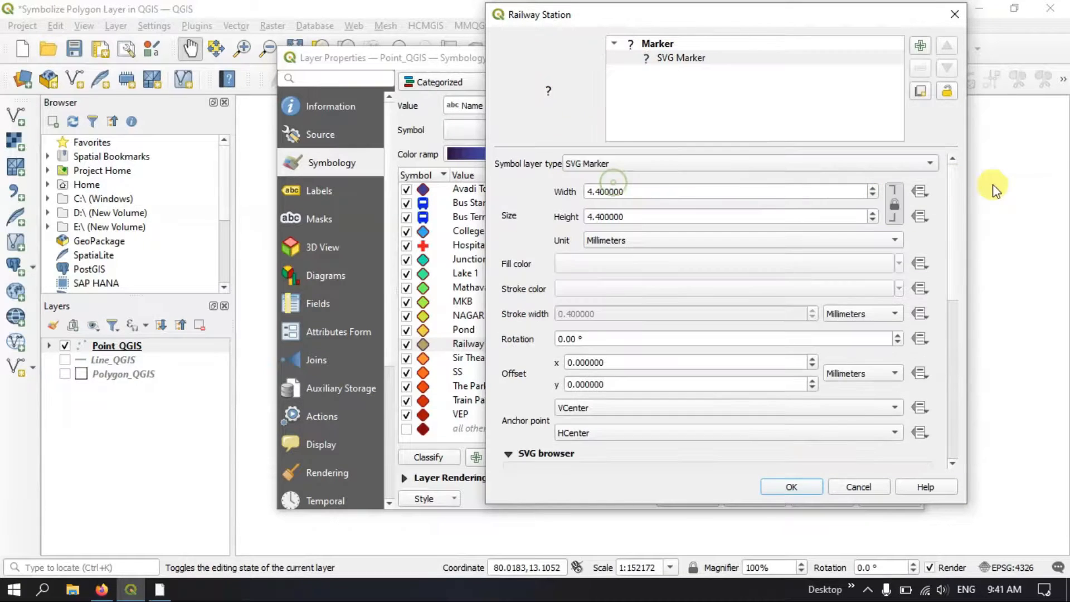
Choose the transport_train_station2.svg image from the transport SVG group for the Railway Station marker and apply it to the layer
mouse_move(951, 227)
left_mouse_down()
mouse_move(959, 328)
mouse_move(917, 392)
left_mouse_up()
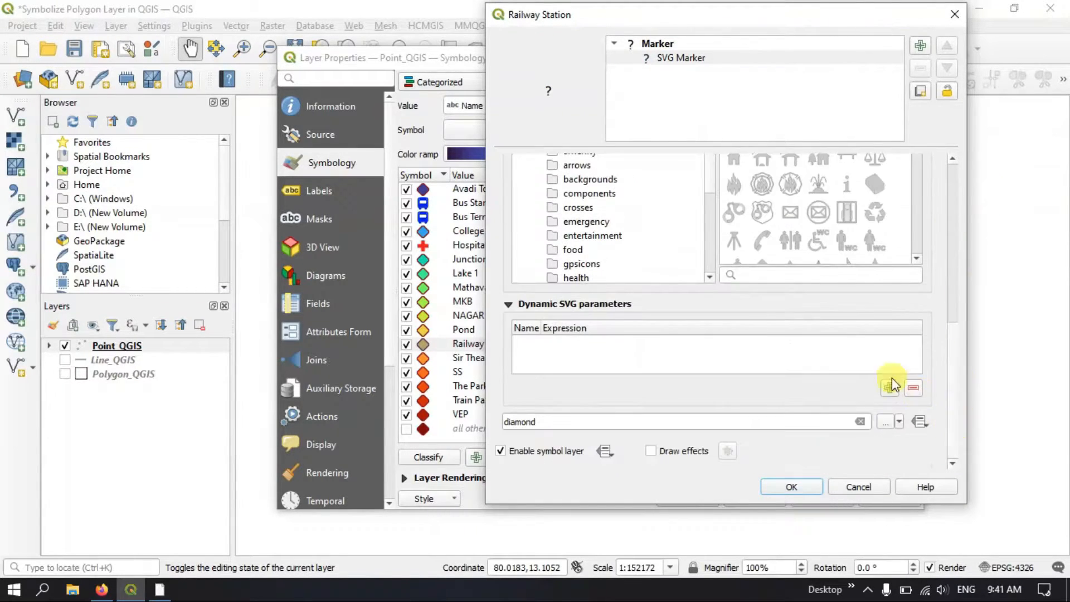
scroll(602, 222, "down", 5)
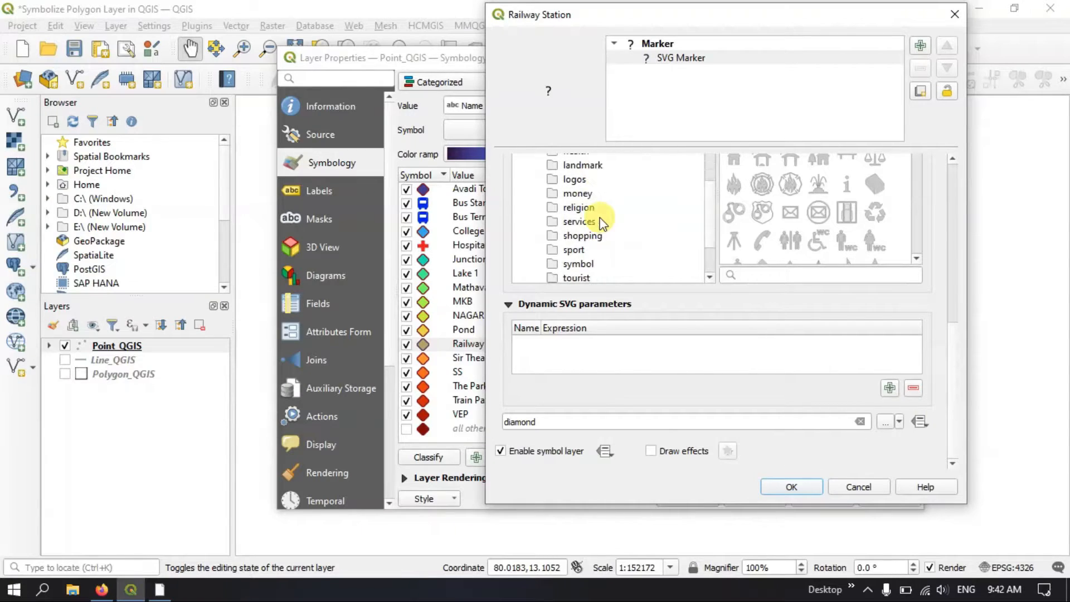
left_click(580, 237)
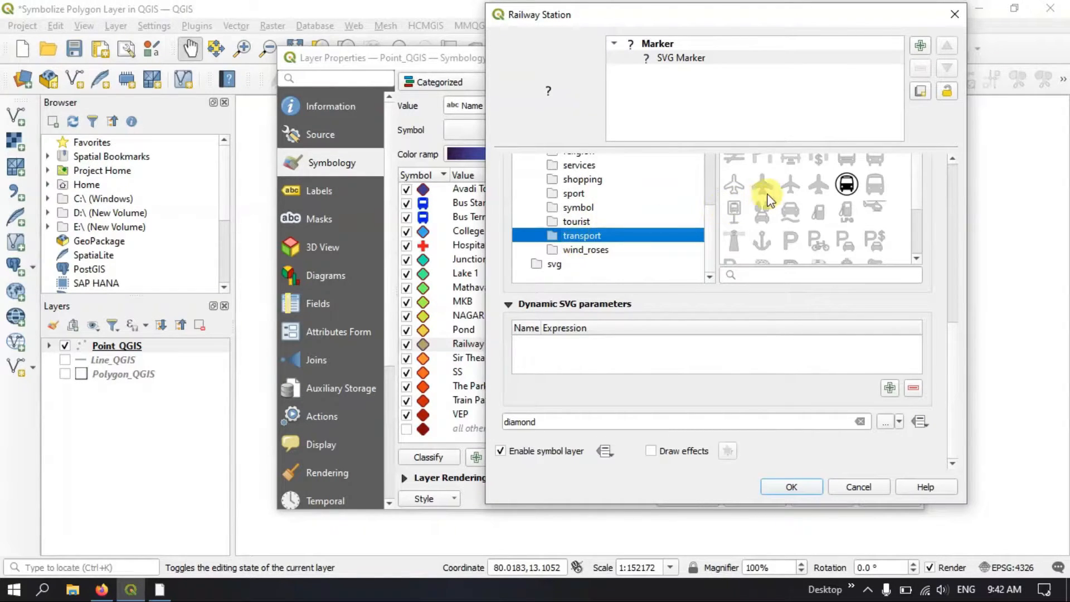
scroll(856, 211, "down", 3)
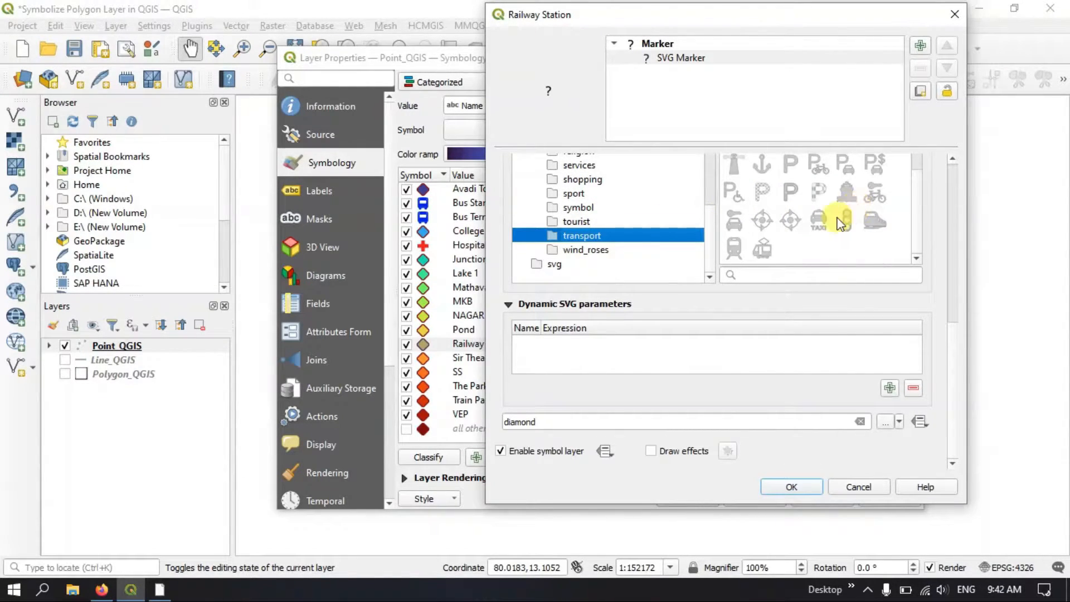
left_click(732, 252)
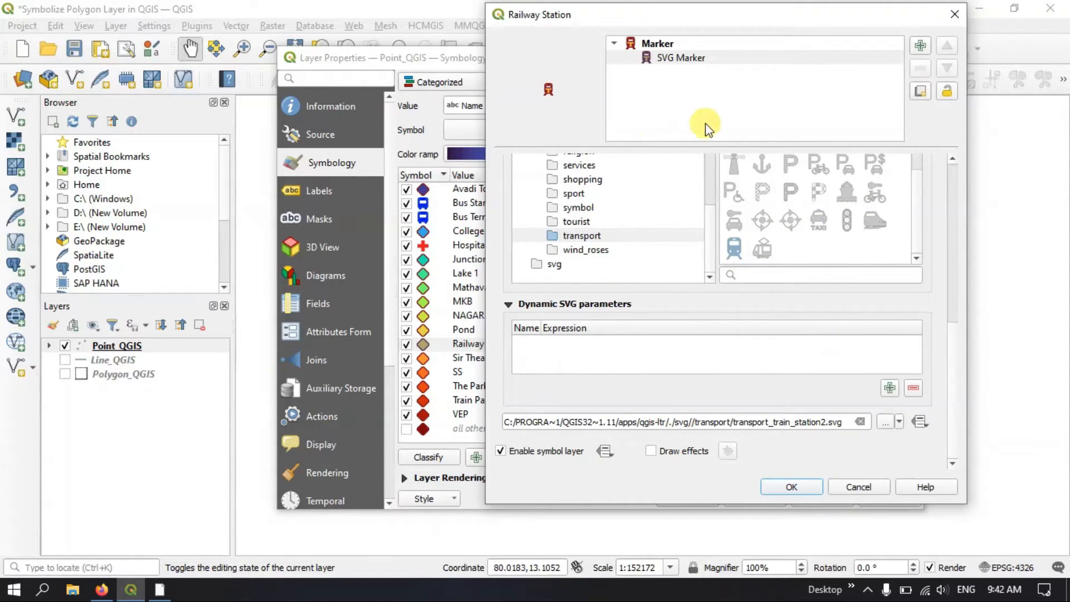
left_click(791, 487)
left_click(820, 495)
mouse_move(564, 60)
left_mouse_down()
mouse_move(760, 336)
mouse_move(676, 443)
mouse_move(663, 494)
mouse_move(659, 457)
mouse_move(794, 368)
mouse_move(429, 52)
mouse_move(566, 43)
left_mouse_up()
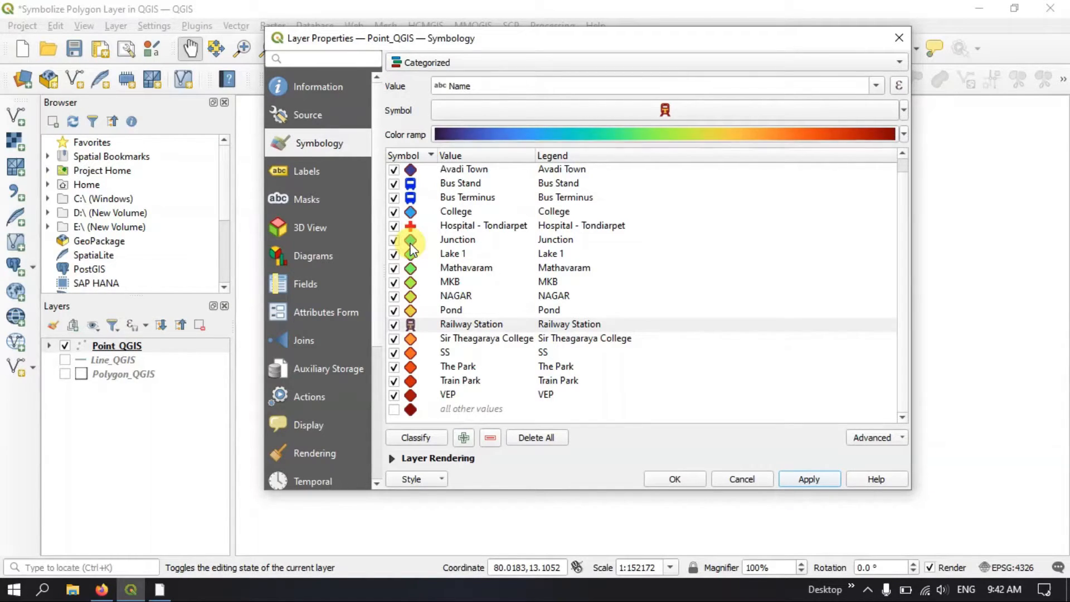
Set the symbol size of the Sir Theagaraya College category to 7.40
left_click(487, 341)
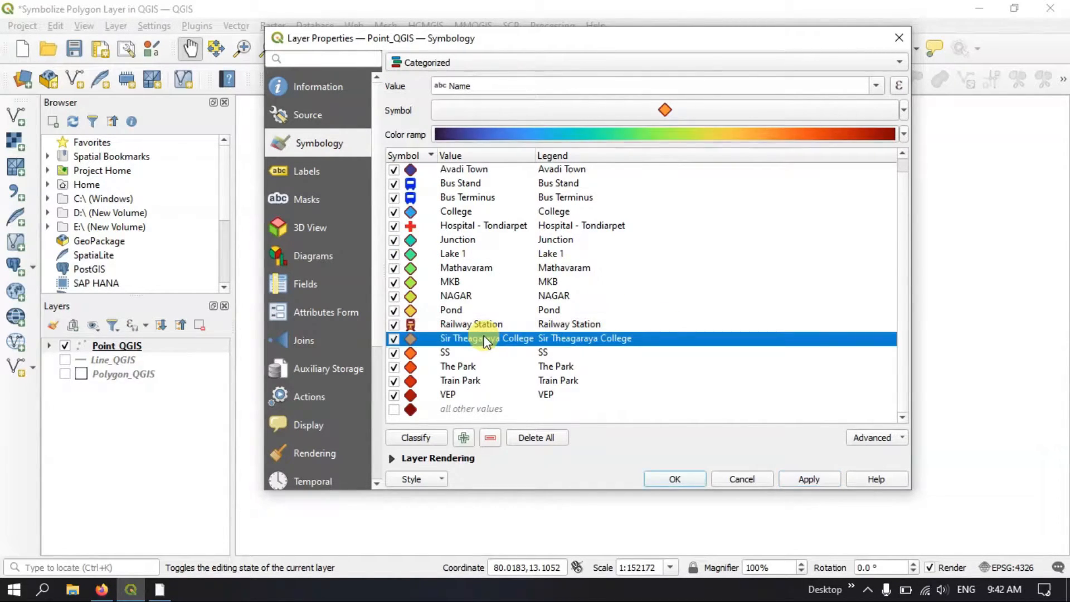
right_click(484, 337)
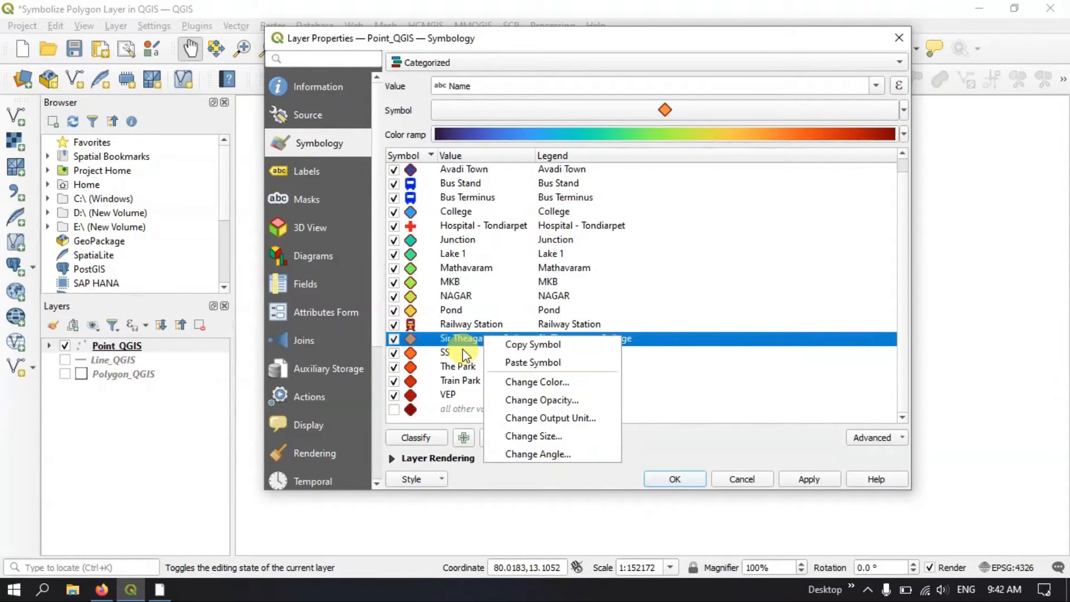
left_click(448, 335)
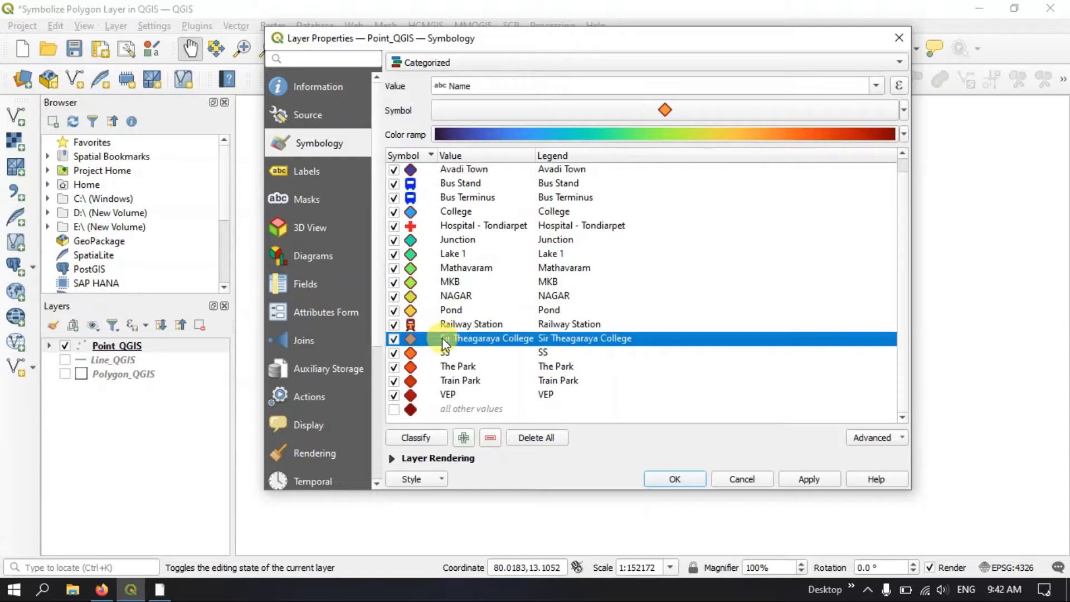
right_click(446, 343)
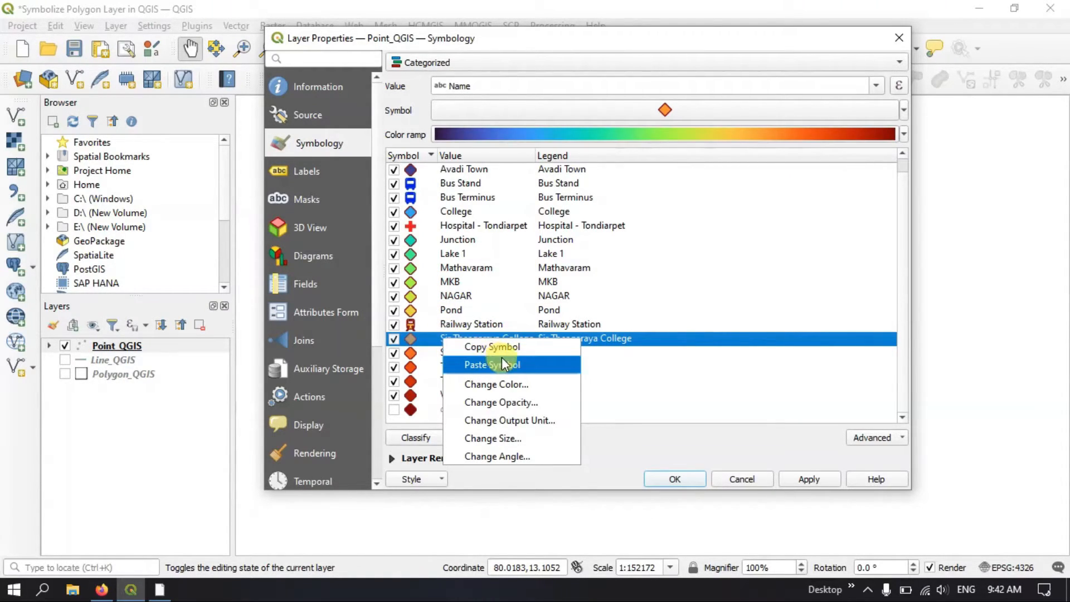
left_click(522, 439)
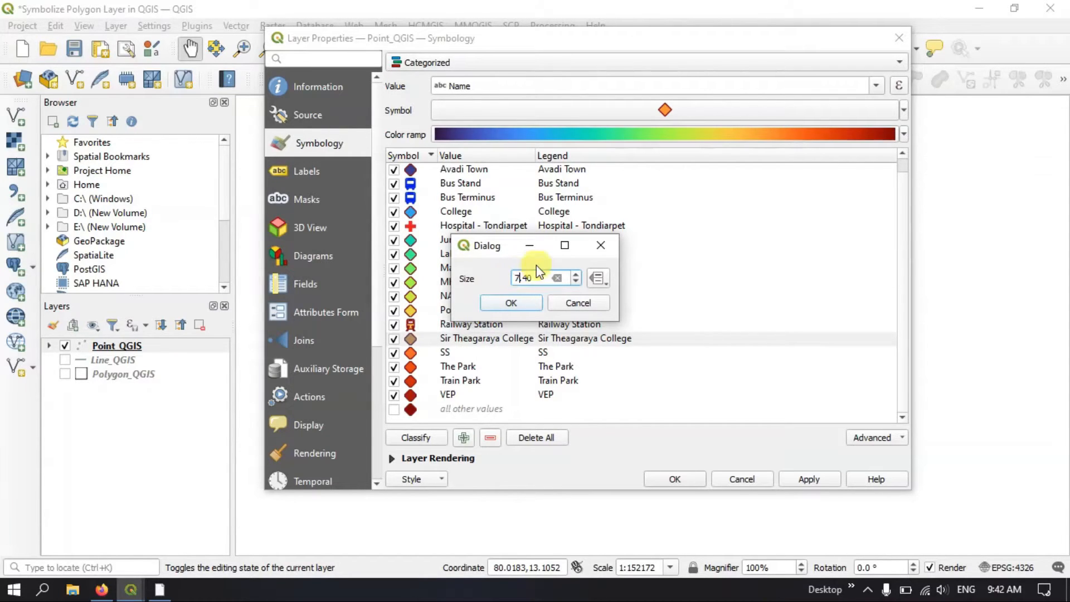
left_click(523, 300)
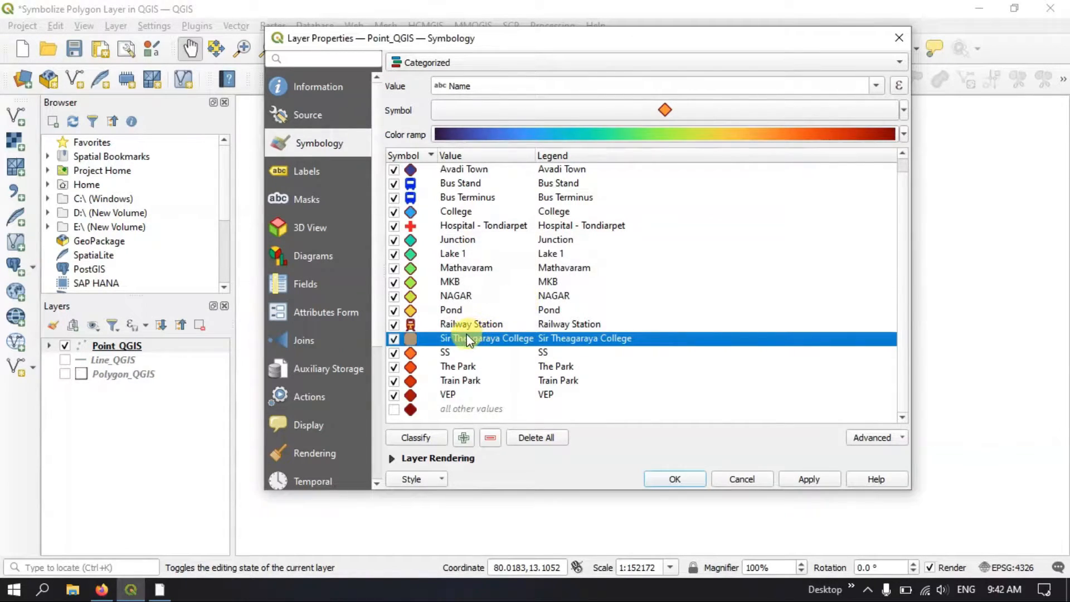
Change the symbol color of the Sir Theagaraya College category to red (#fe2a3c)
right_click(449, 342)
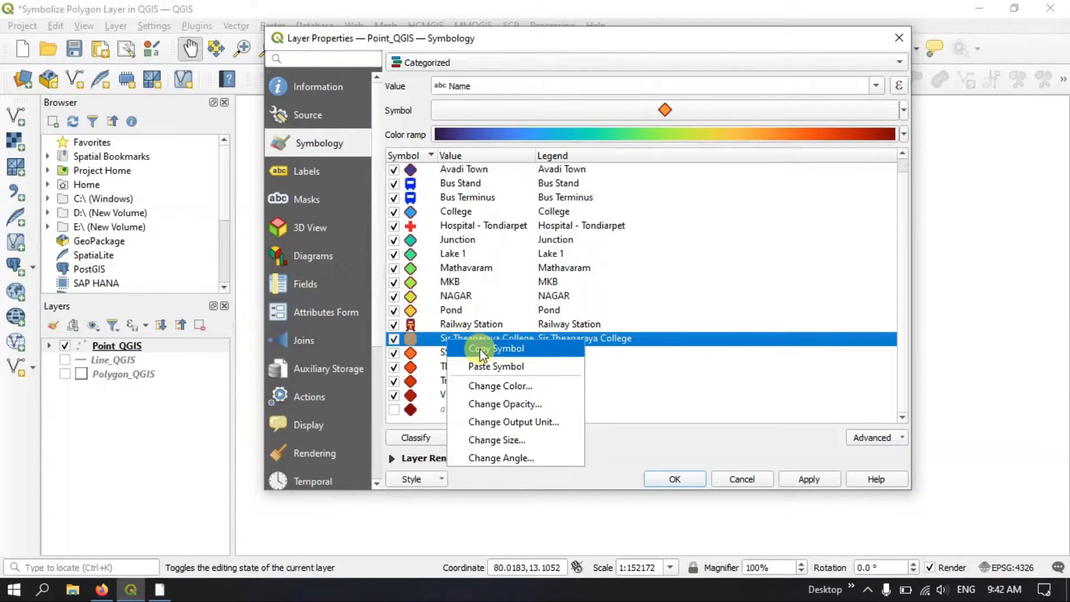
left_click(493, 385)
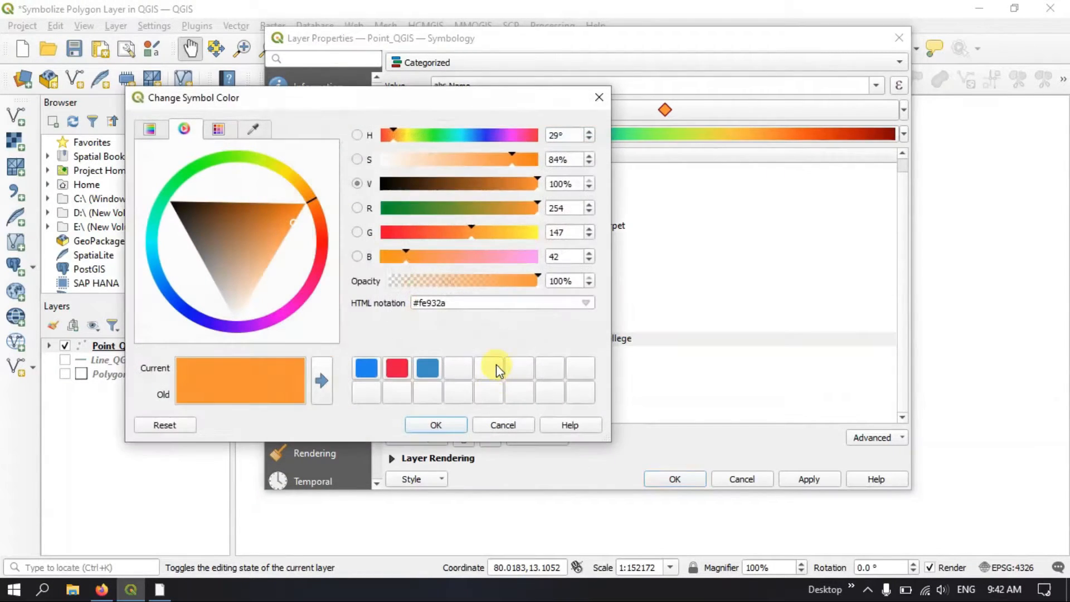
left_click(320, 249)
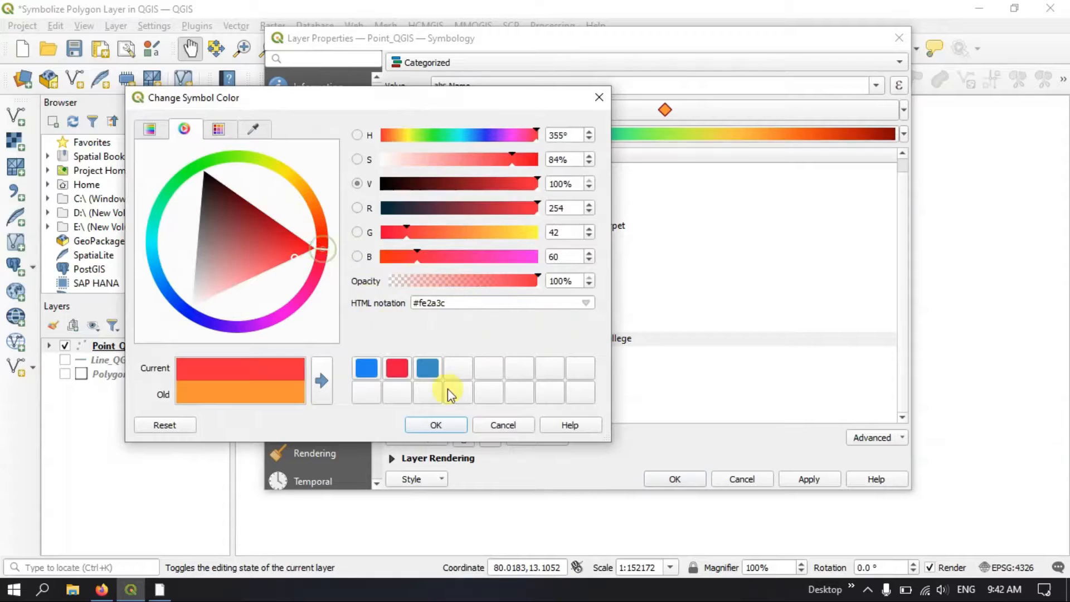
left_click(449, 429)
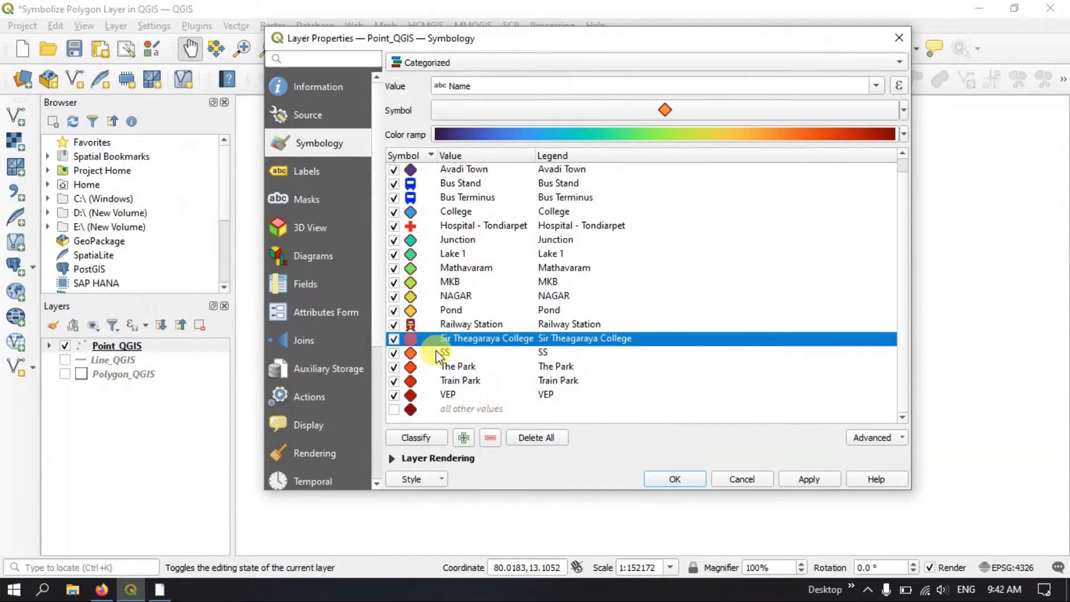
Apply the college symbol changes to the layer and move the properties dialog aside briefly to check the marker on the map
left_click(793, 480)
left_click_drag(606, 49, 661, 548)
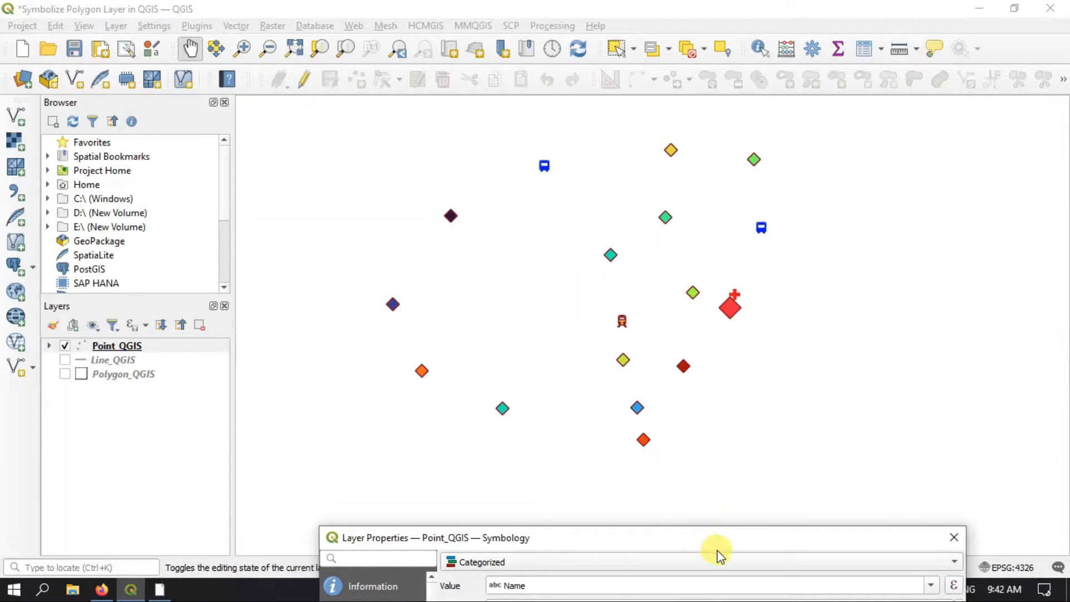
left_click_drag(727, 536, 621, 82)
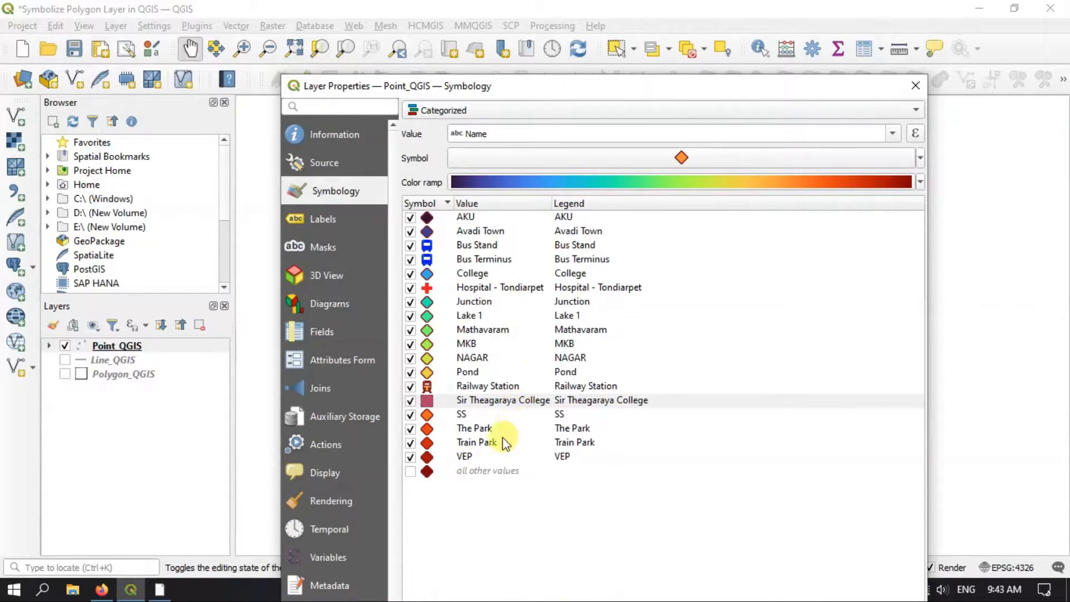
left_click(466, 316)
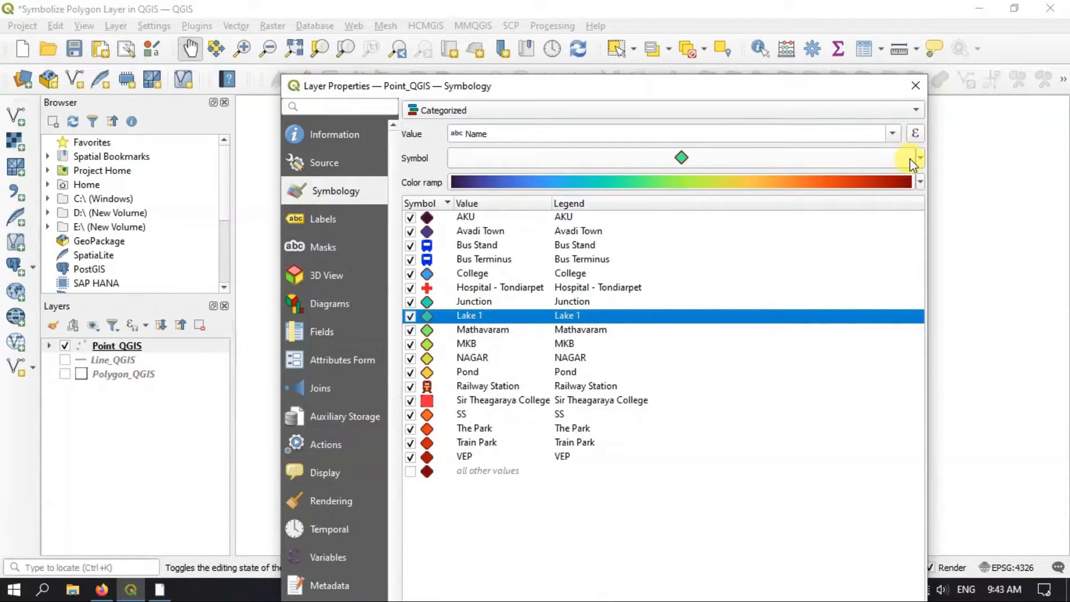
left_click(885, 164)
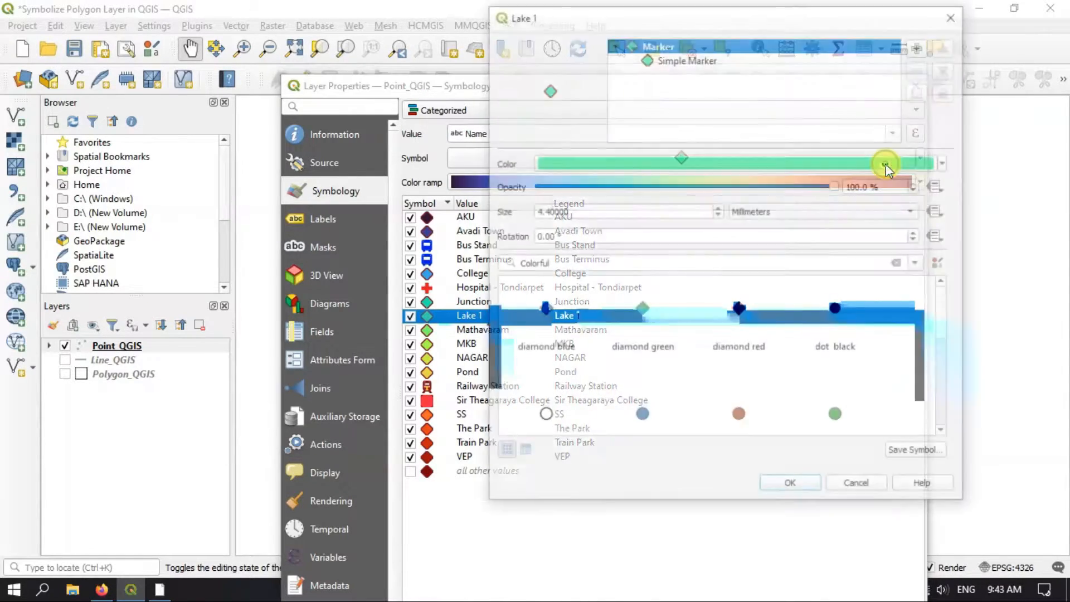
left_click(671, 59)
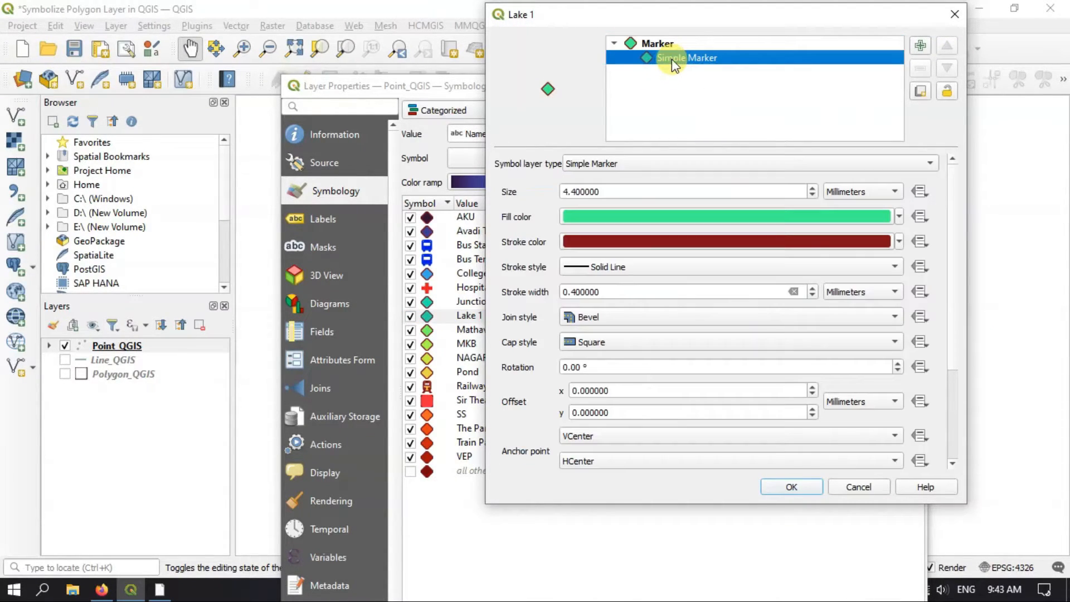
left_click(619, 162)
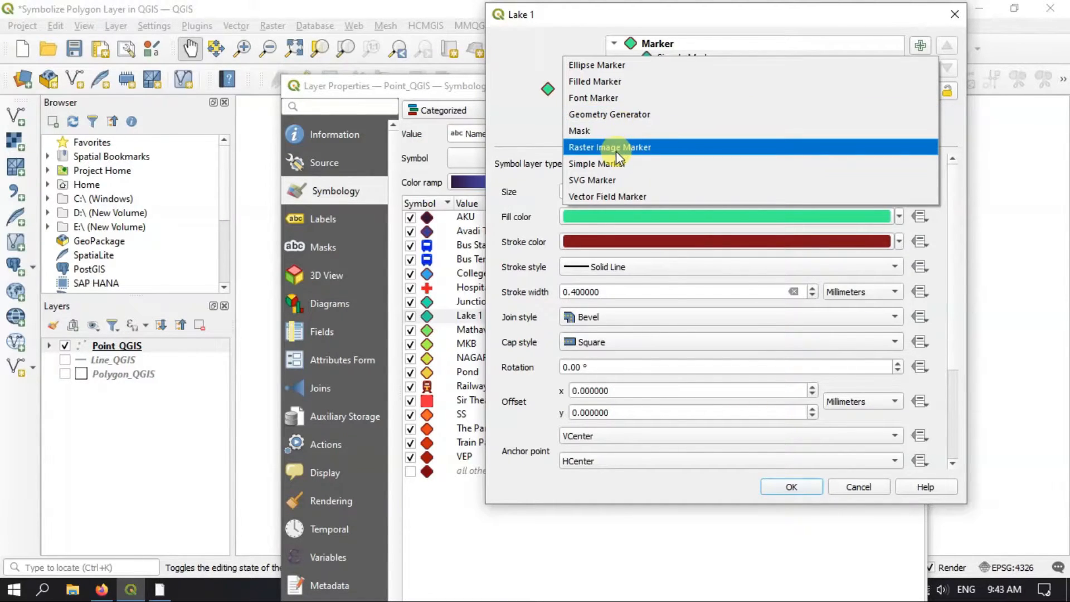
left_click(606, 197)
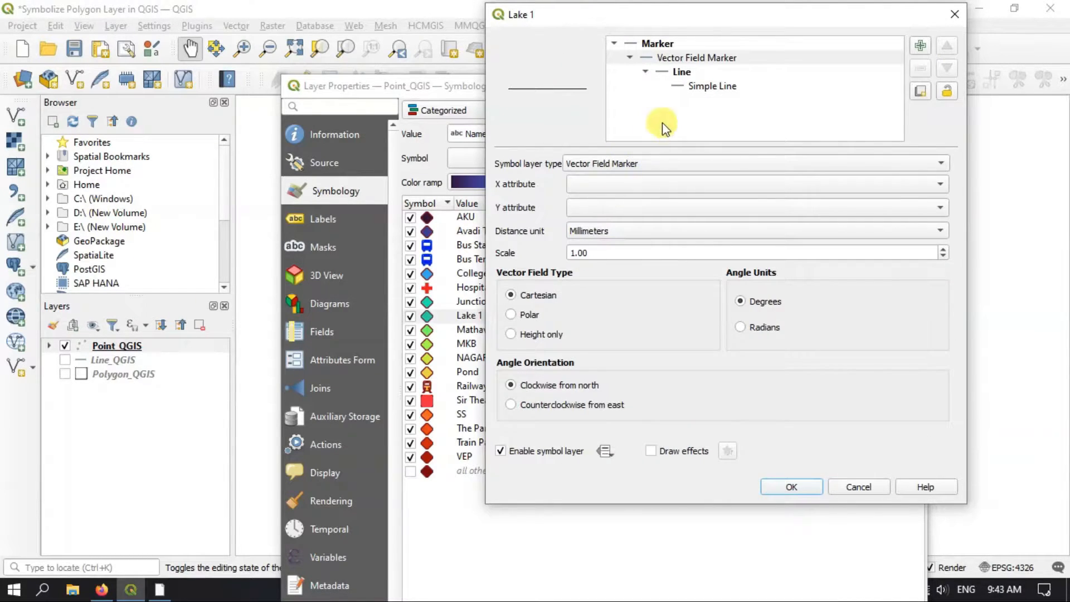
left_click(954, 14)
left_click(734, 161)
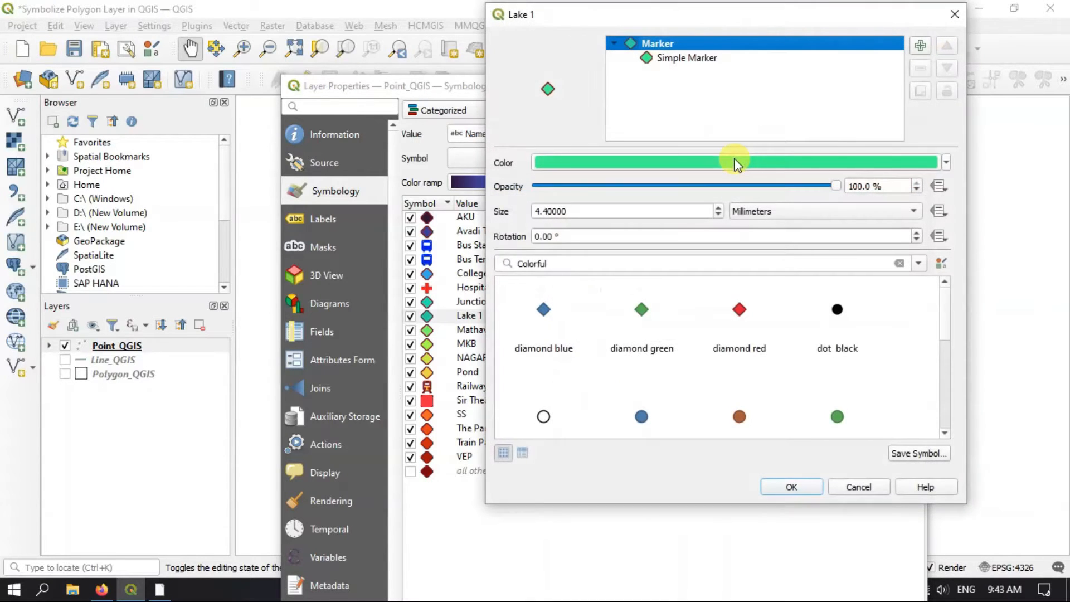
left_click(858, 487)
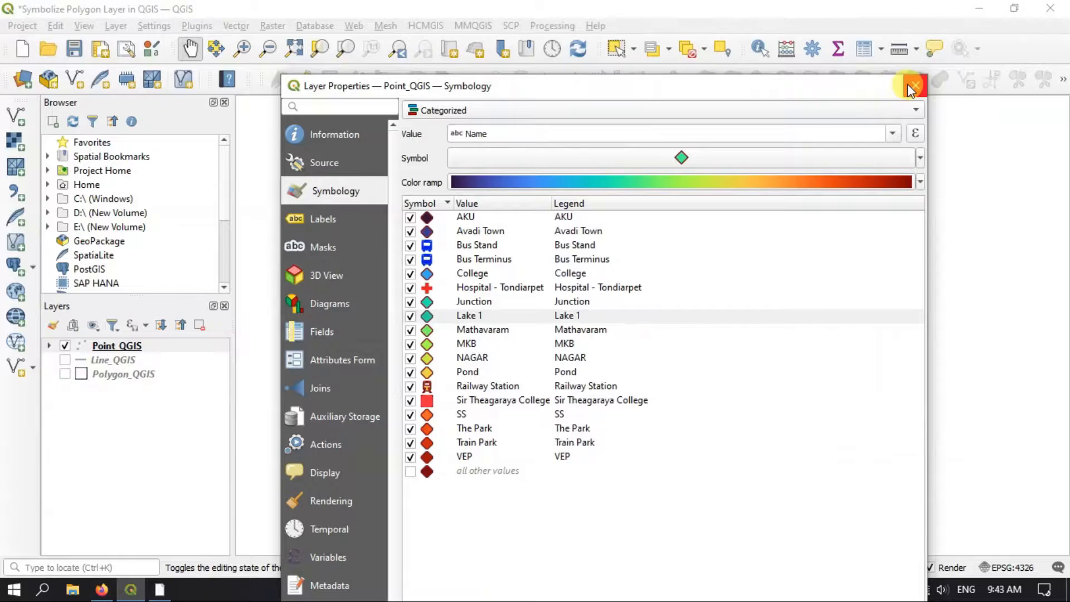
Close the Point_QGIS properties, hide that layer and show the Line_QGIS layer on the map
left_click_drag(768, 85, 766, 20)
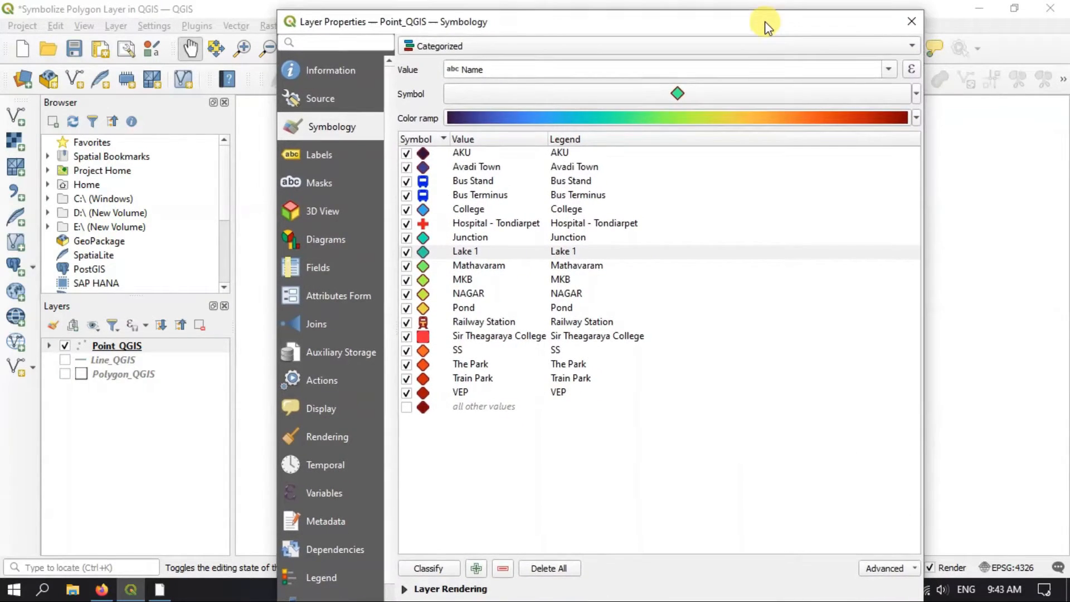
left_click(919, 29)
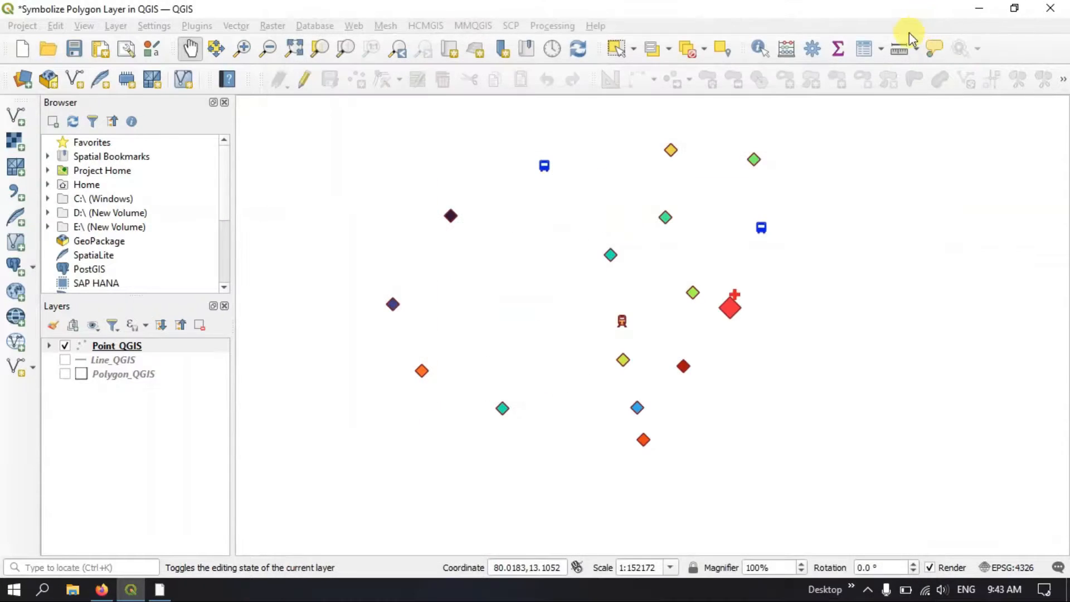
left_click(65, 345)
left_click(65, 360)
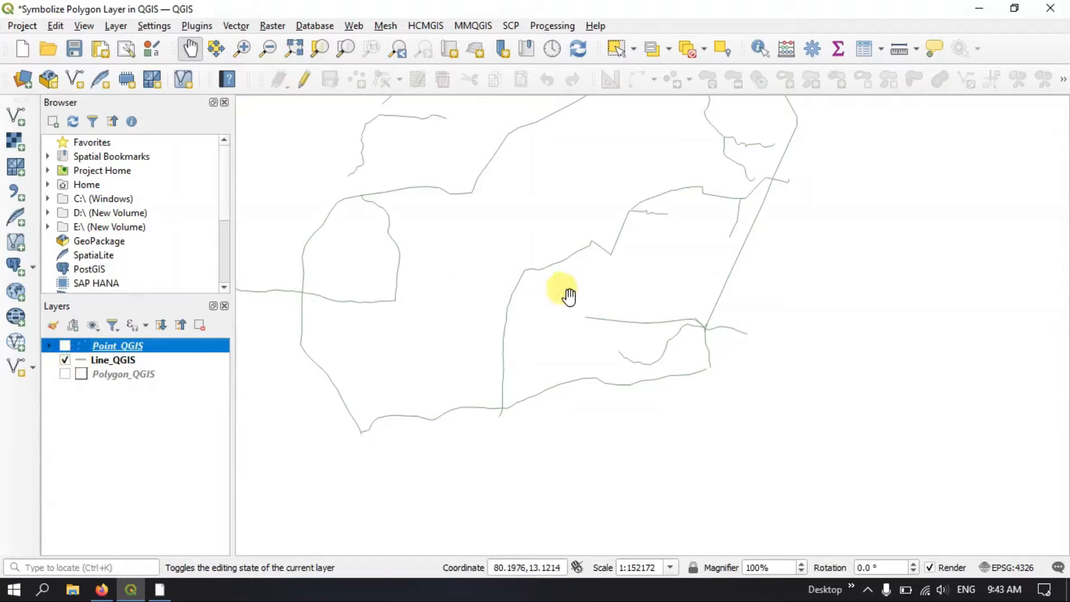
scroll(786, 357, "down", 1)
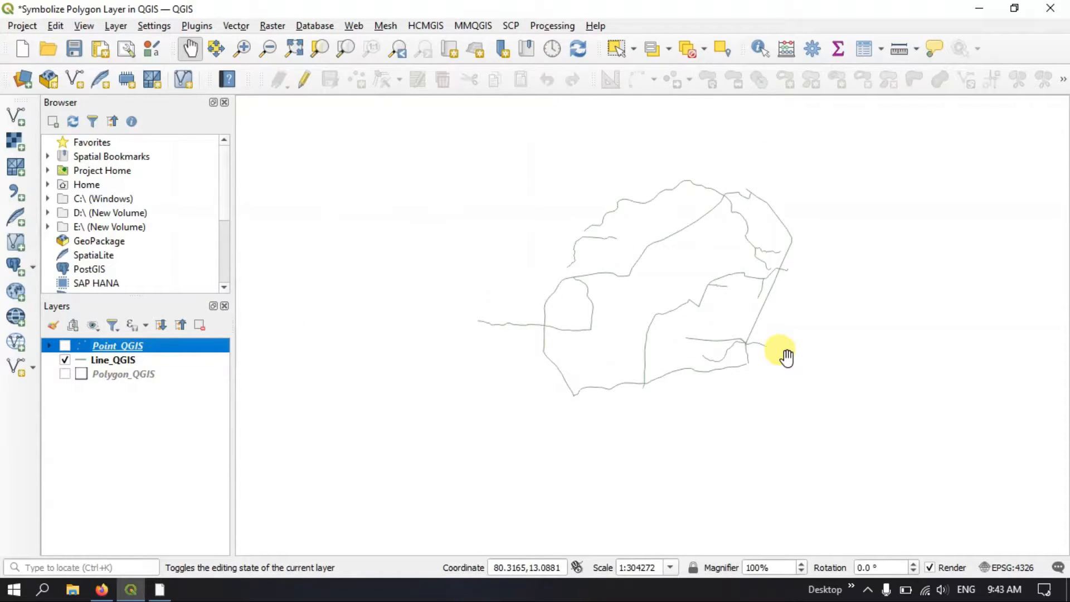
scroll(787, 357, "up", 1)
left_click_drag(734, 318, 809, 425)
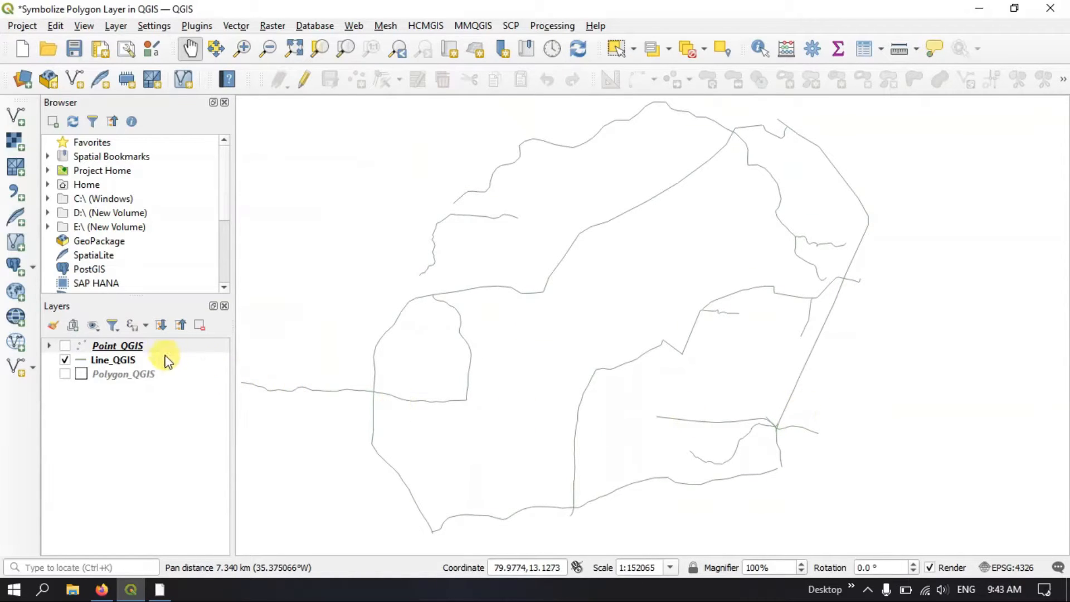
Open the Line_QGIS attribute table, review the feature names in the Name column, and close the table
left_click(139, 358)
right_click(139, 358)
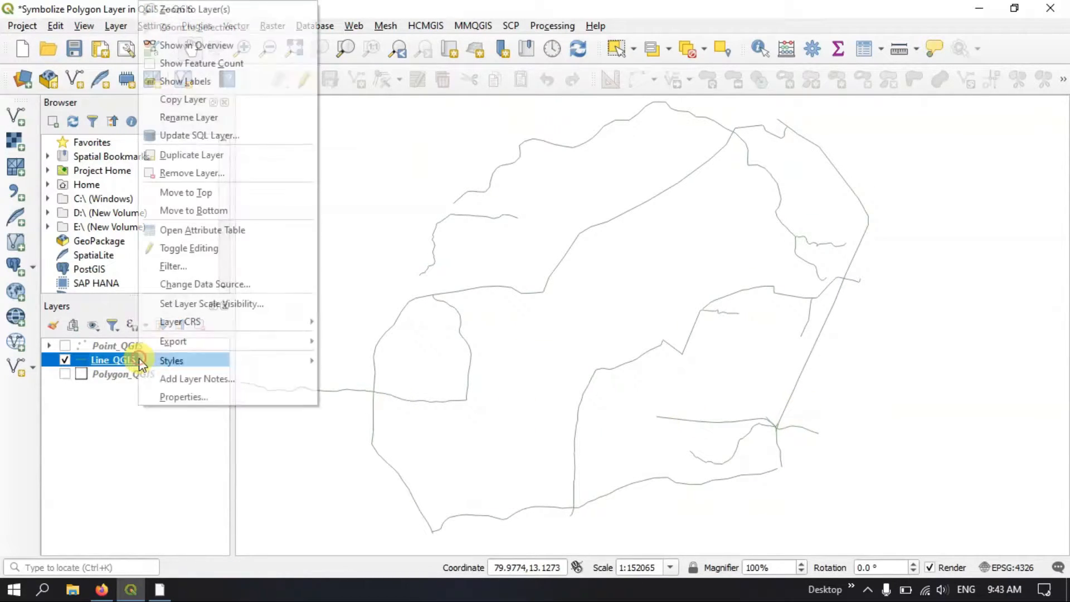
left_click(178, 230)
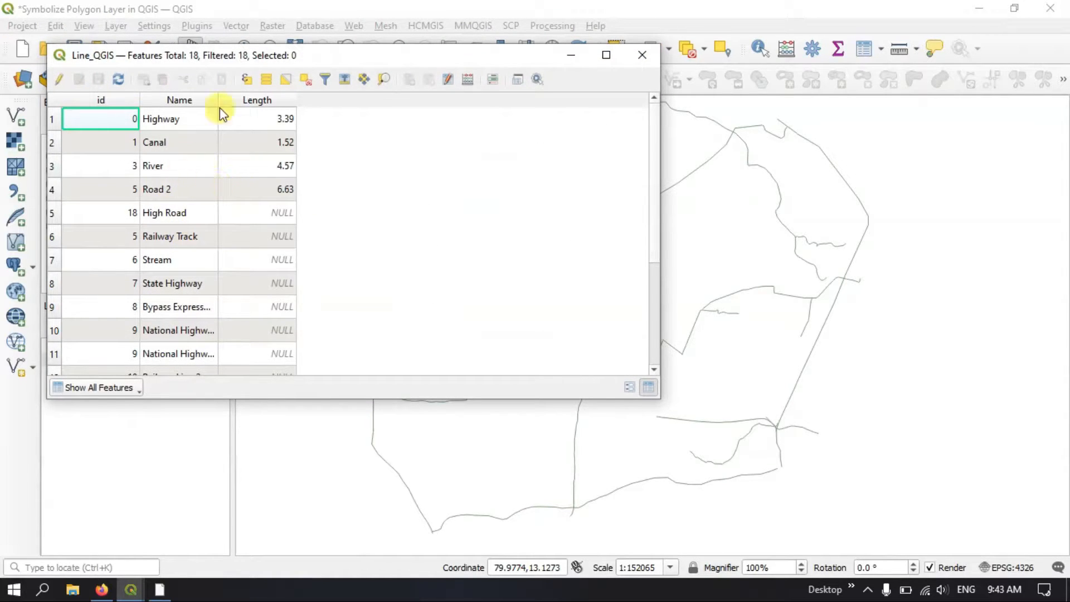
left_click_drag(314, 45, 313, 34)
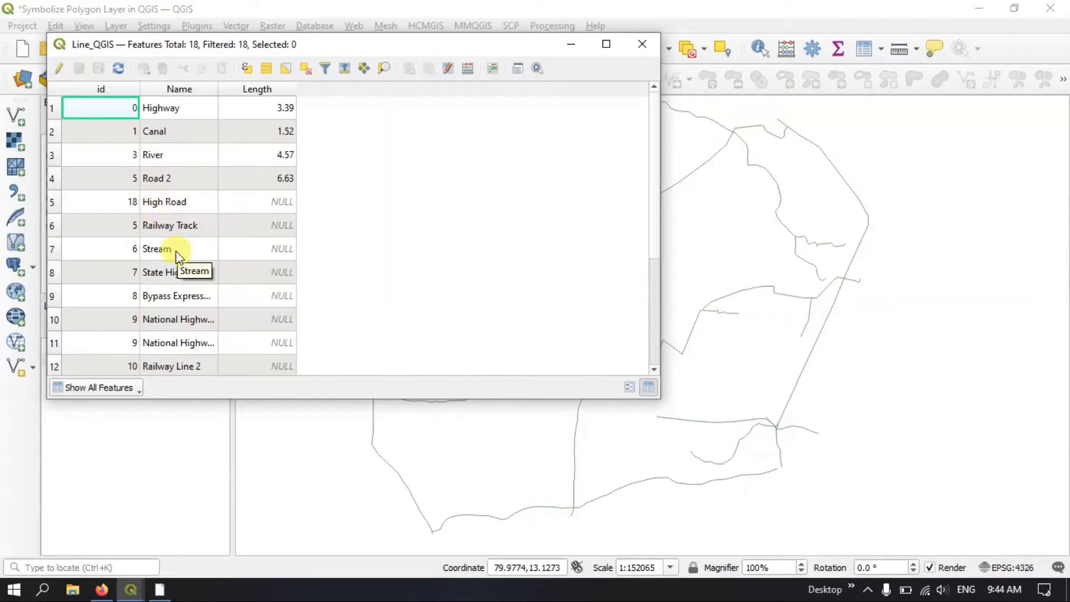
scroll(176, 250, "down", 1)
scroll(187, 234, "down", 1)
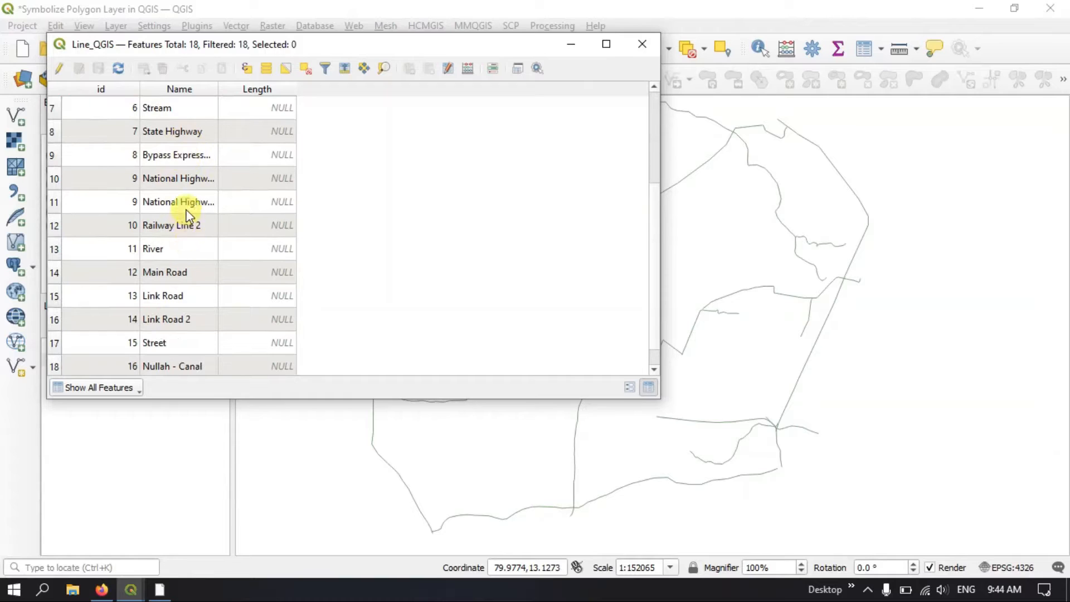
scroll(184, 268, "down", 1)
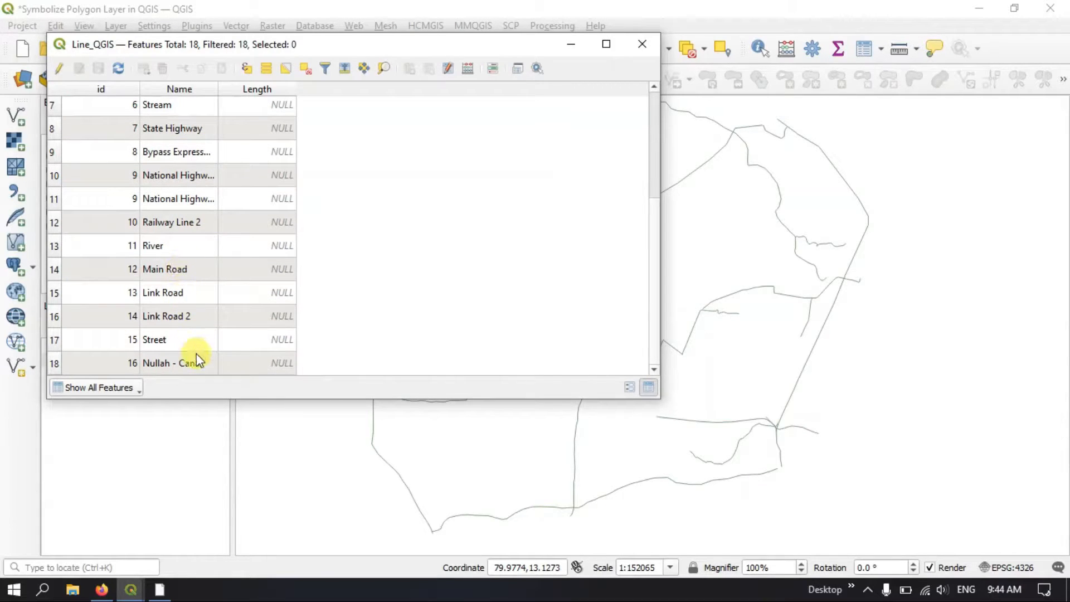
scroll(195, 268, "up", 3)
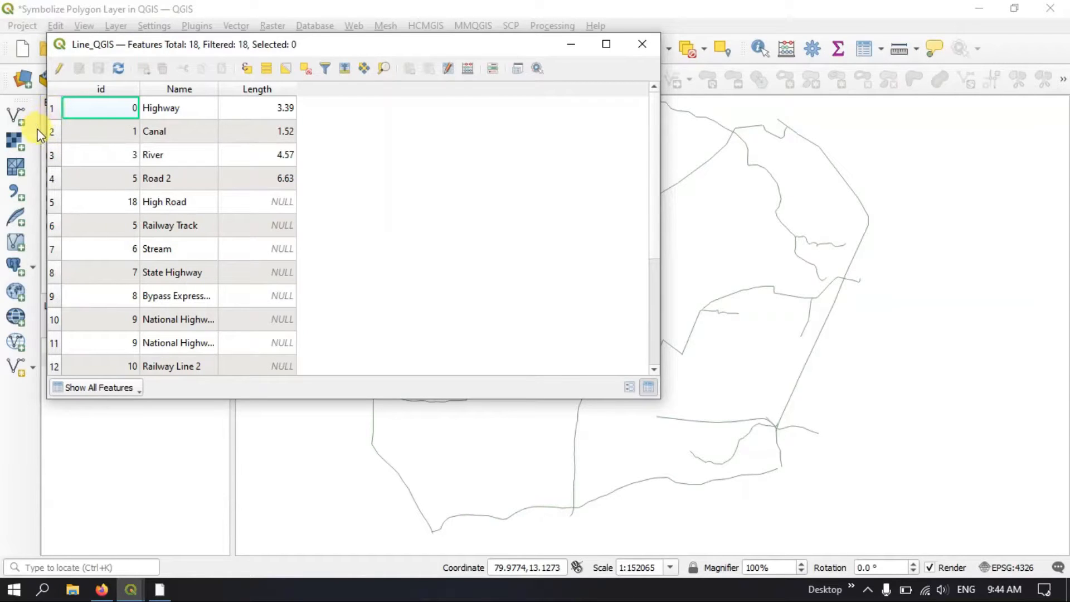
left_click(641, 44)
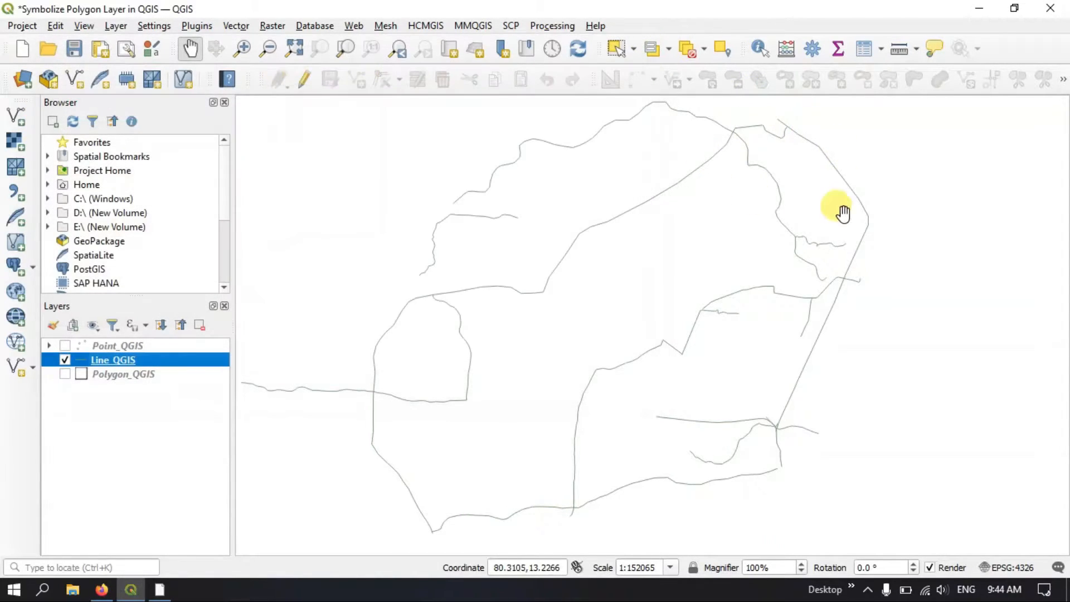
Open the Line_QGIS symbology properties and set the layer to categorized rendering based on the Name field
right_click(114, 363)
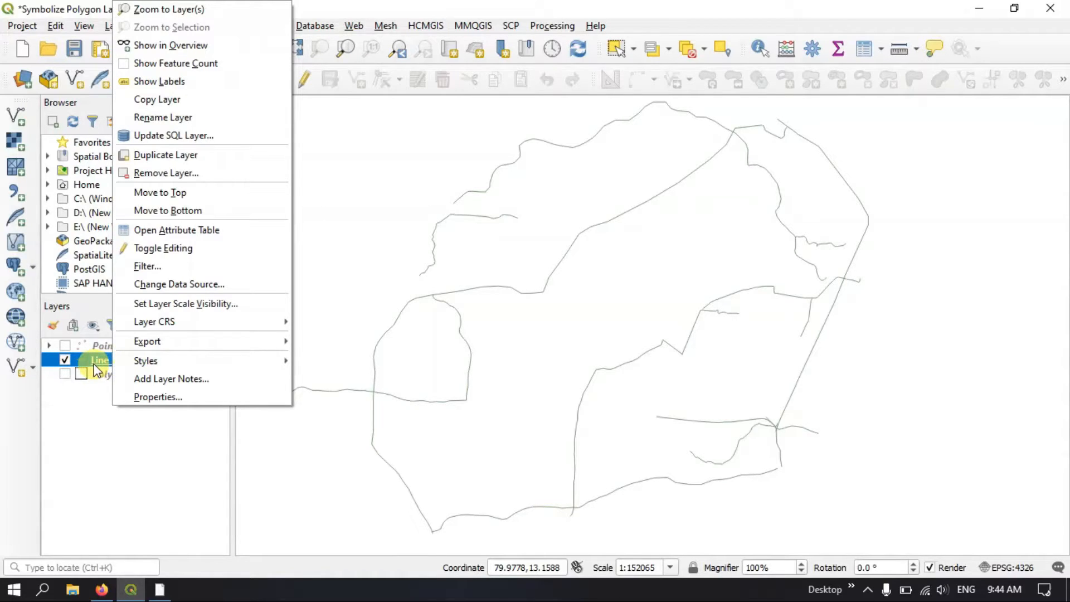
left_click(133, 394)
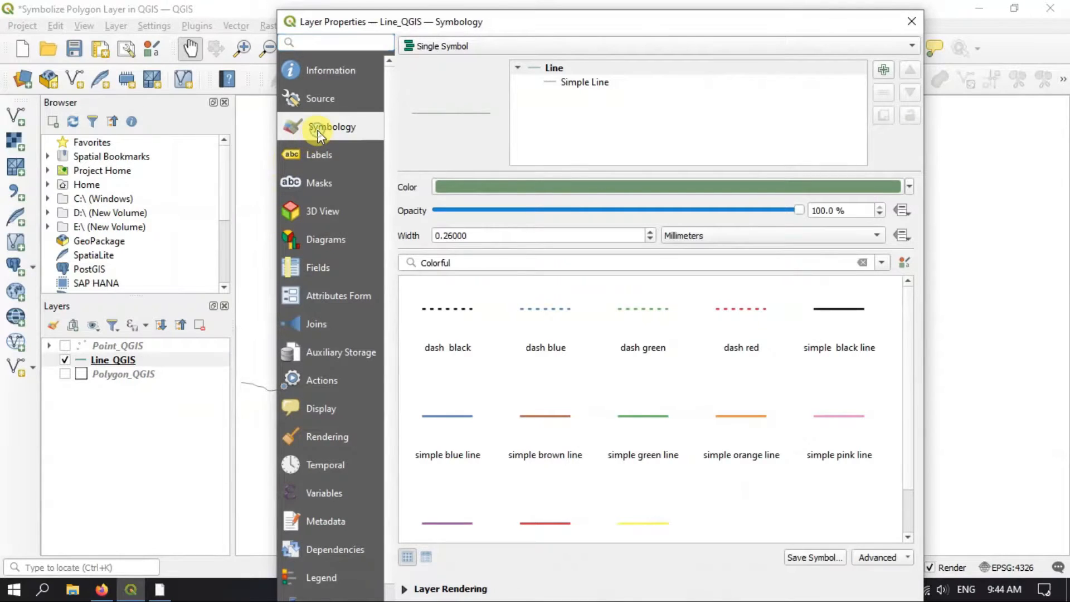
left_click(477, 45)
left_click(480, 61)
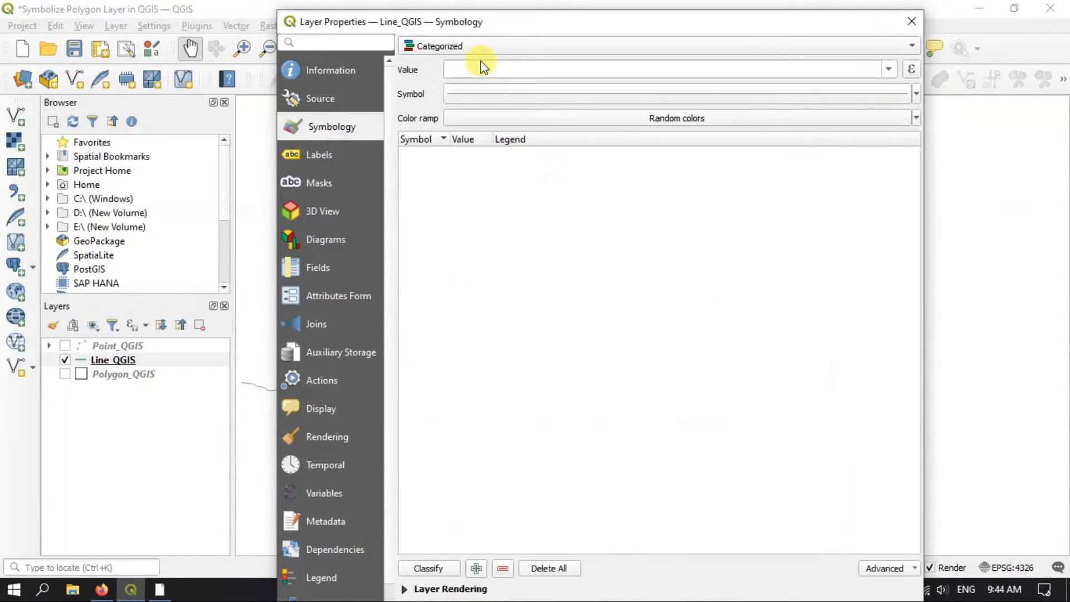
left_click(888, 69)
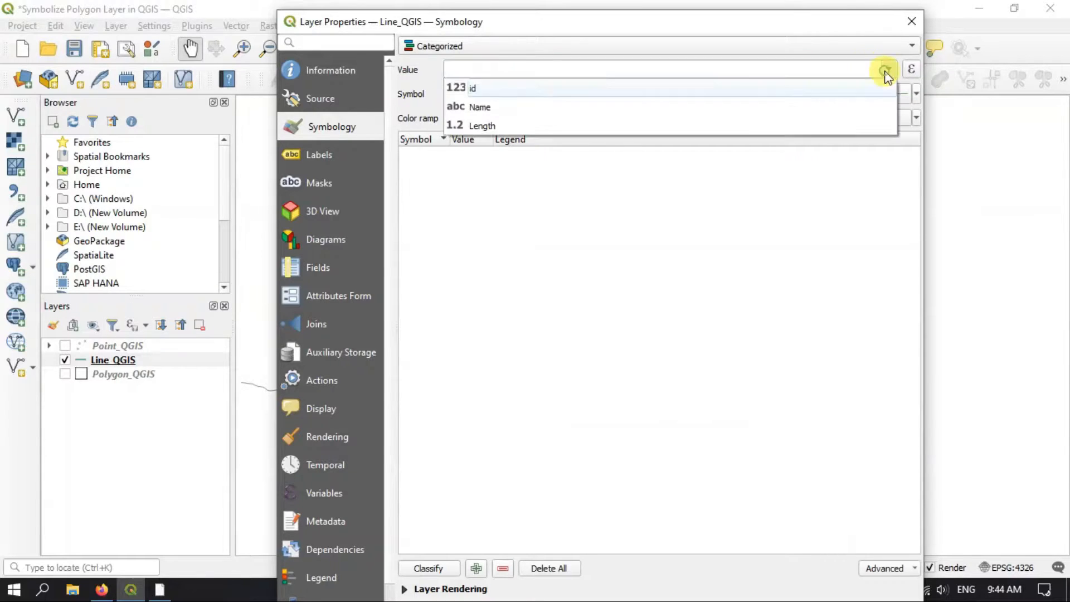
left_click(594, 107)
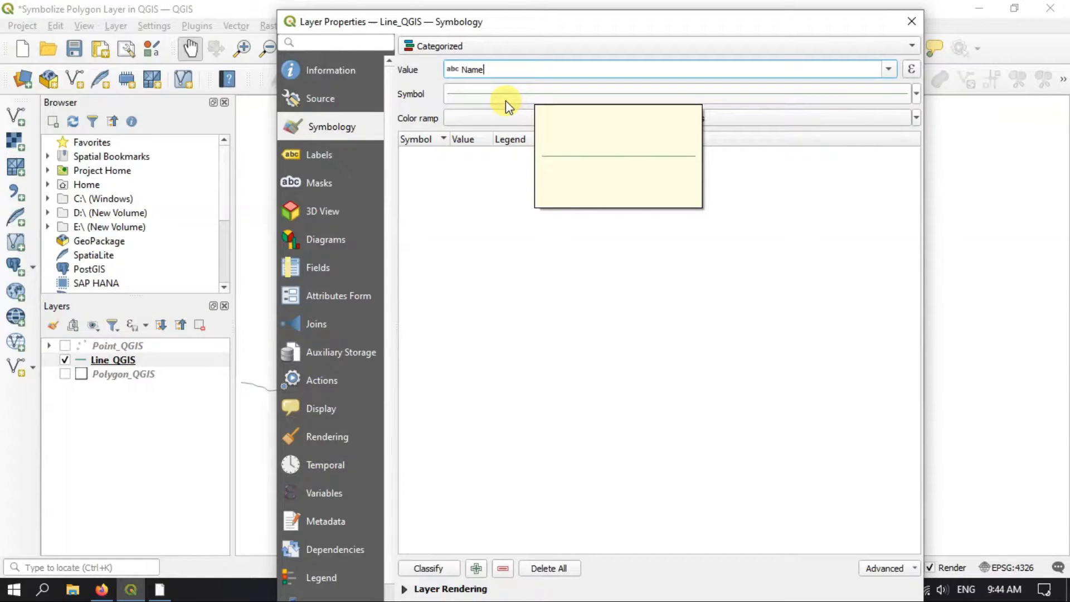
Set the base symbol for the line categories to the simple green line preset
left_click(815, 99)
scroll(769, 348, "down", 3)
scroll(769, 348, "up", 3)
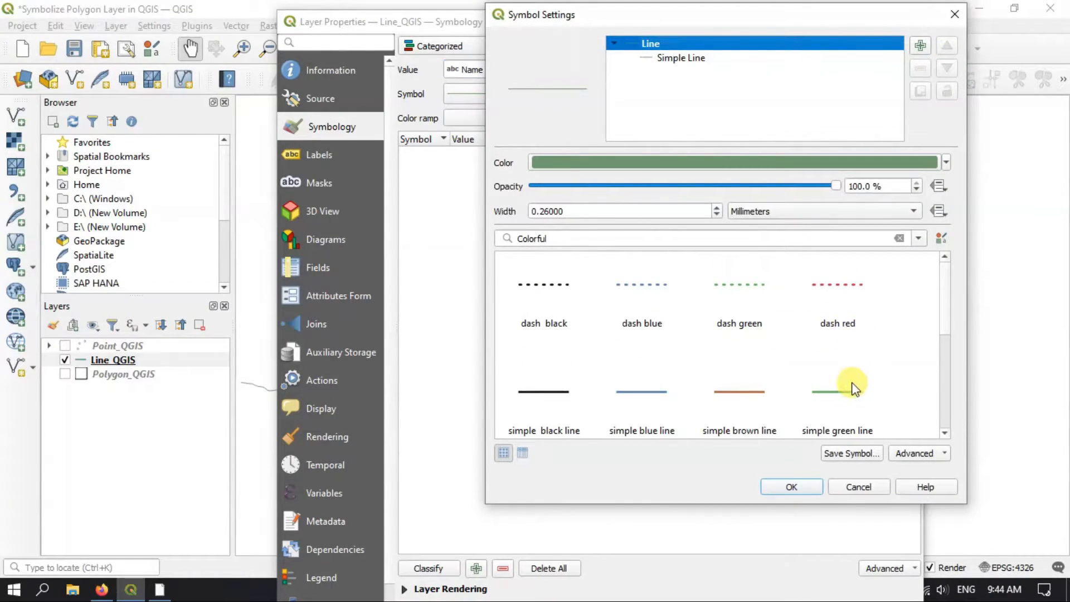
left_click(834, 401)
left_click(793, 485)
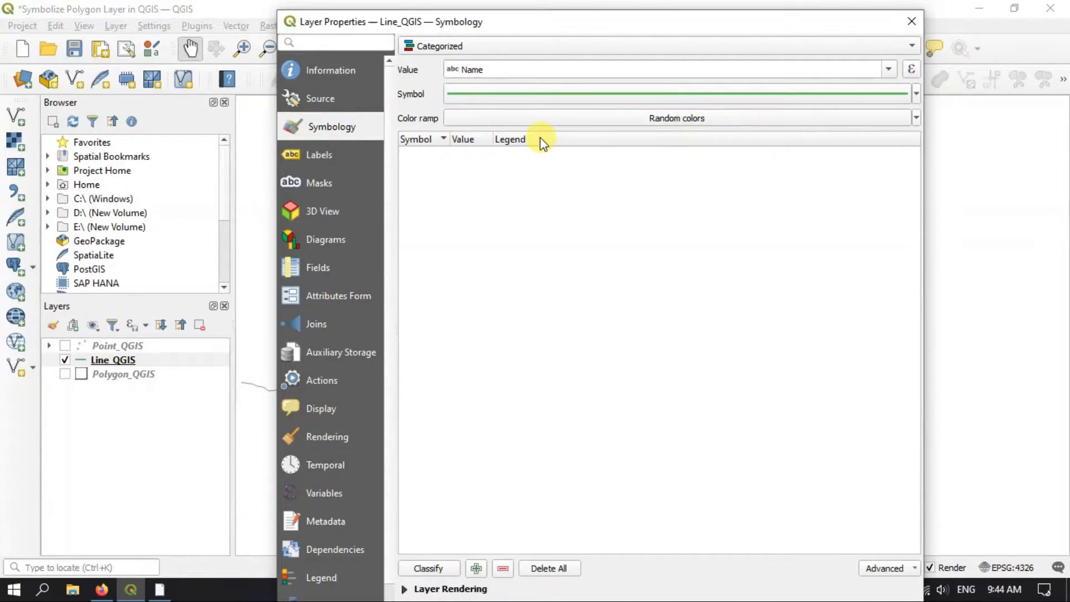
Choose the RdBu color ramp, invert it, and classify the lines into categories by Name
left_click(635, 119)
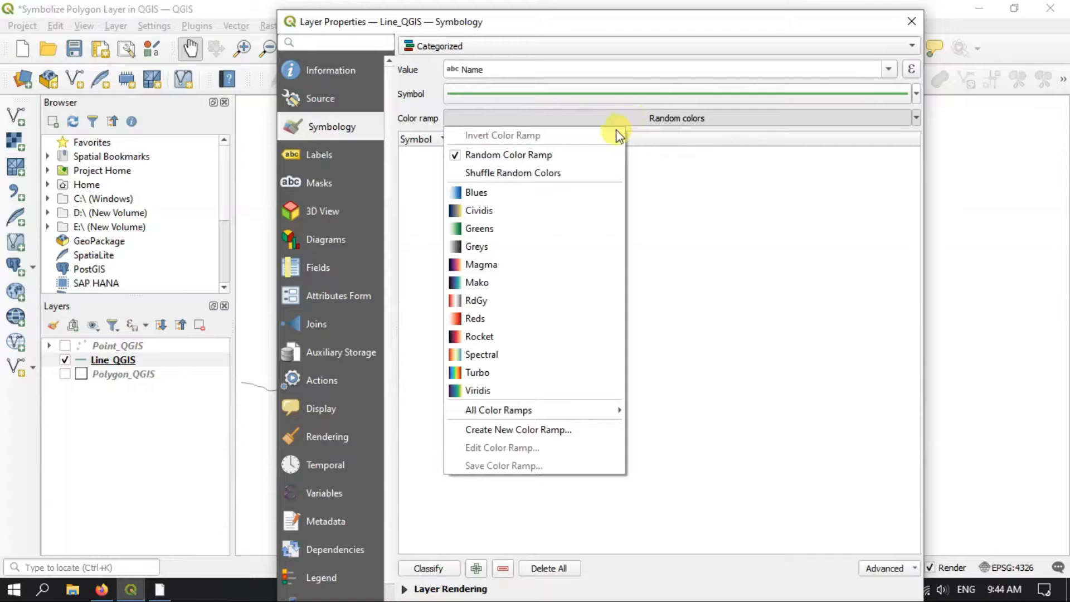
mouse_move(479, 413)
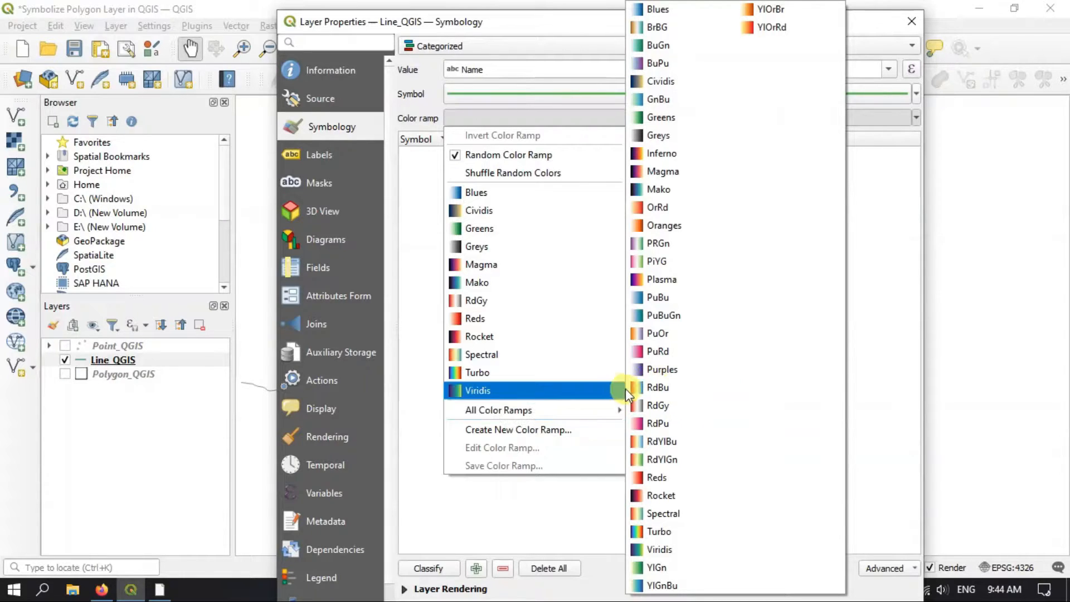
left_click(658, 393)
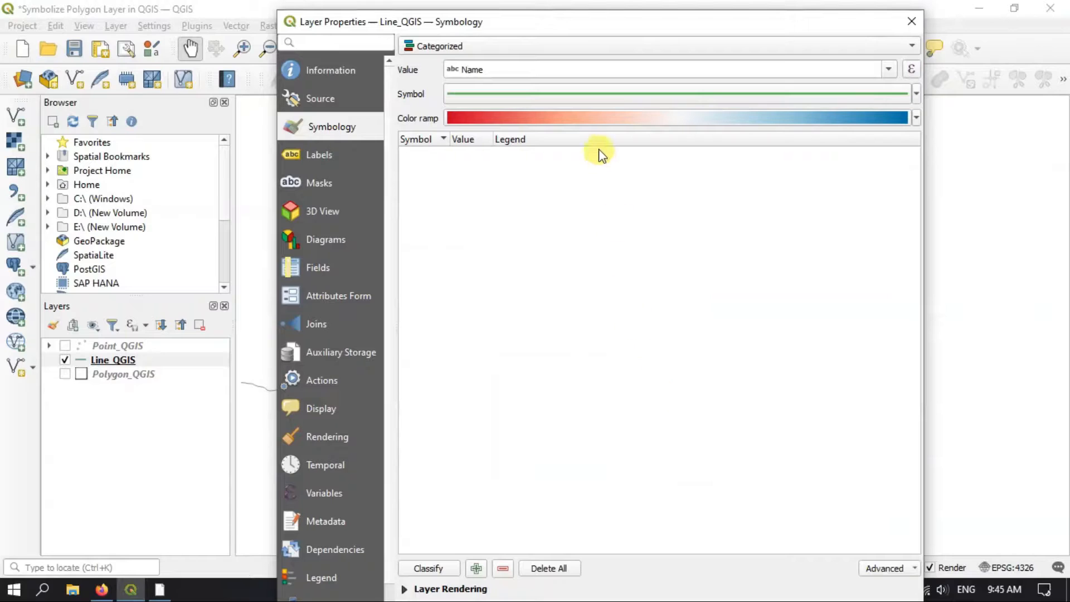
left_click(917, 117)
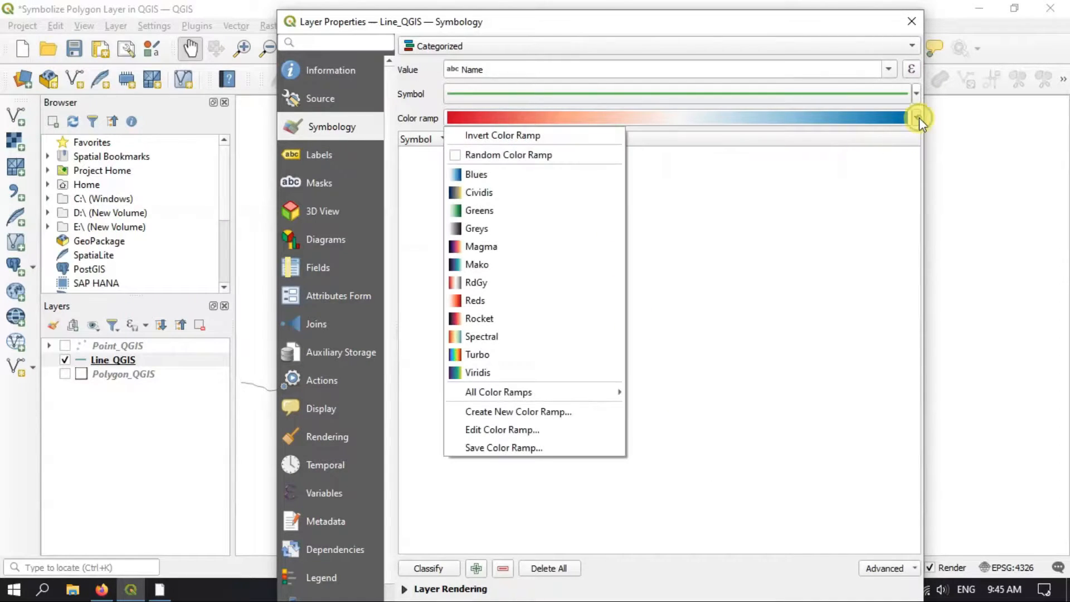
left_click(561, 133)
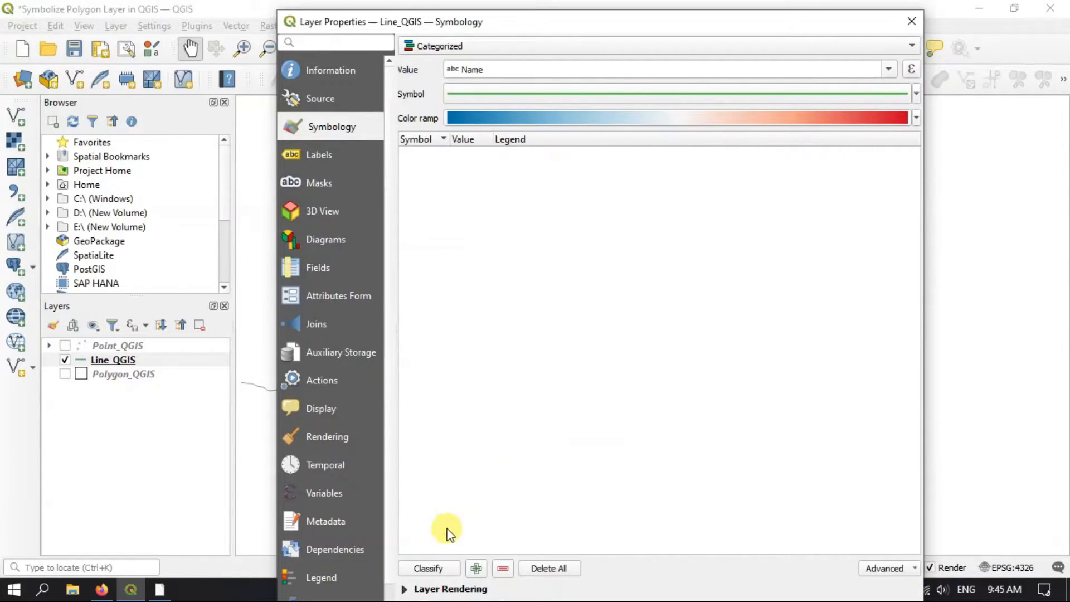
left_click(432, 573)
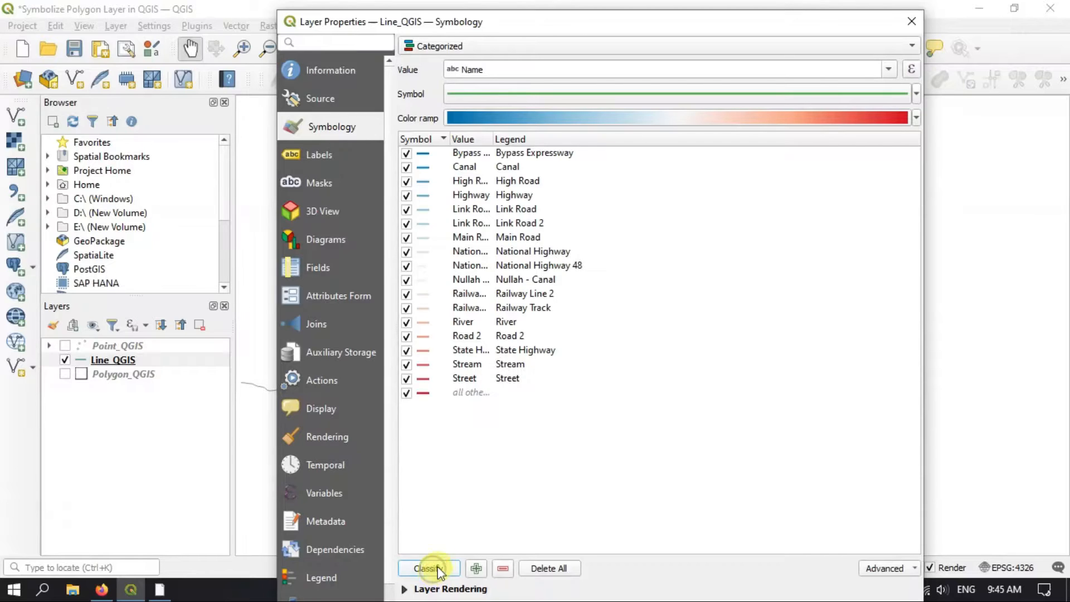
Widen the category columns to read the full names and review the entries from Bypass Expressway to Highway
left_click_drag(449, 138, 616, 167)
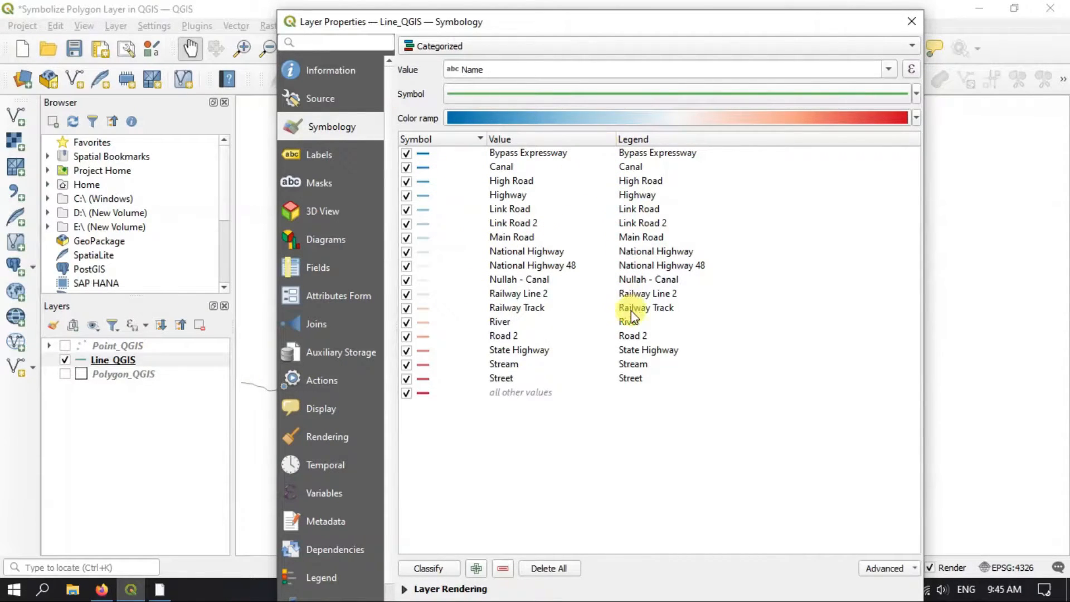
left_click(628, 154)
left_click(624, 167)
left_click(639, 181)
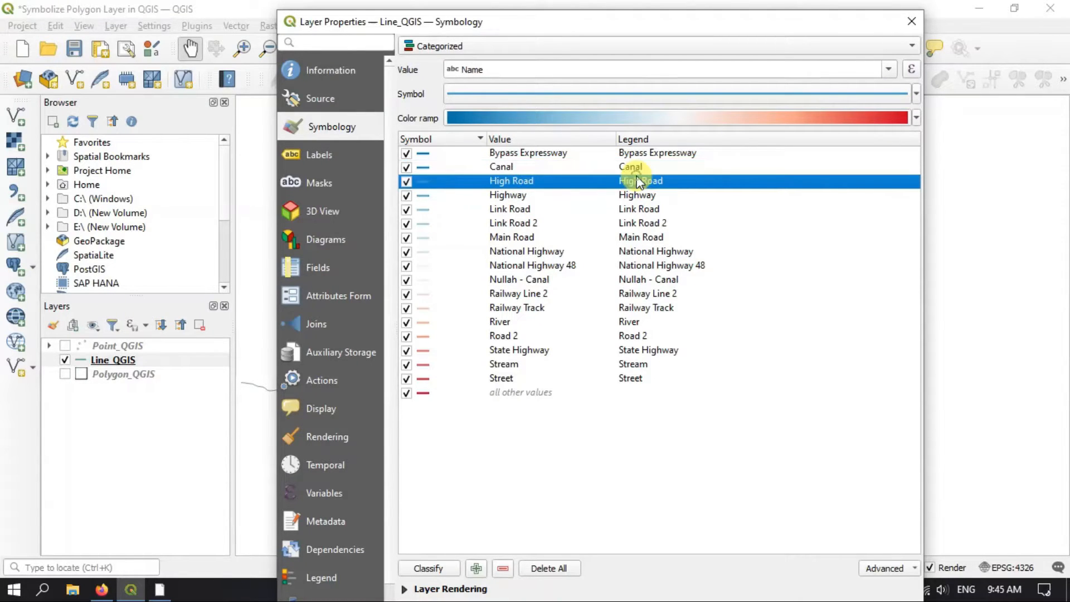
left_click(657, 156)
left_click(636, 165)
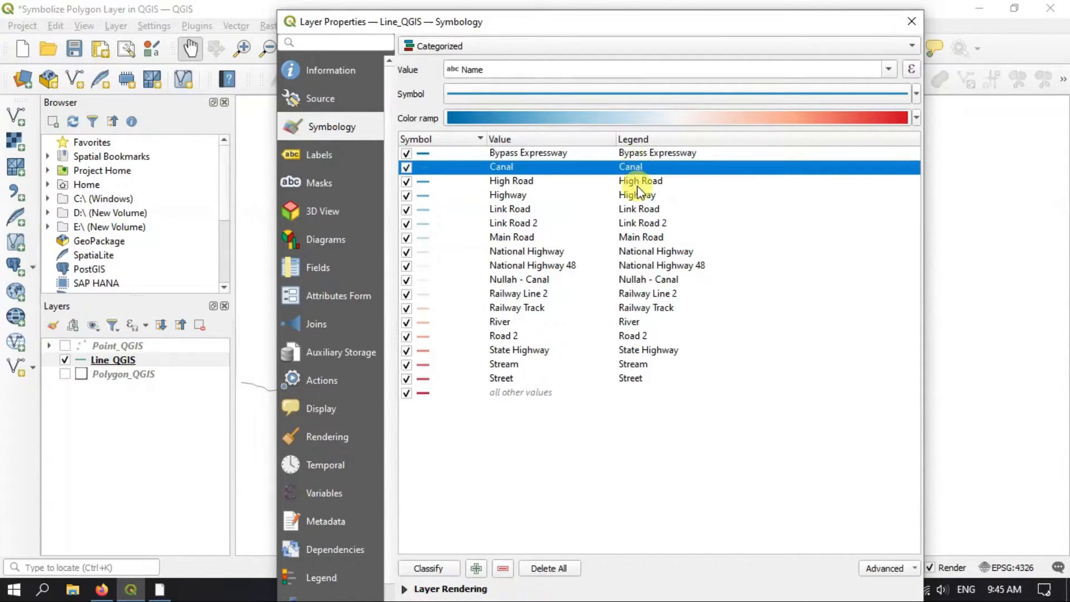
left_click(646, 181)
left_click(640, 195)
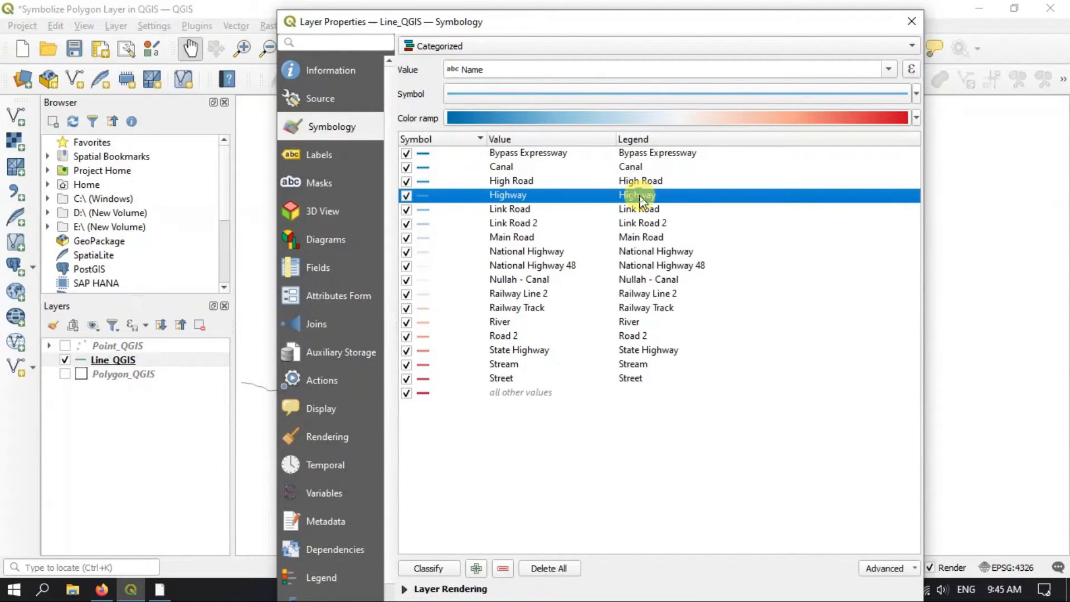
Apply the categorized symbology to Line_QGIS, close its properties, and inspect the colored lines on the map
left_click_drag(711, 11, 696, 49)
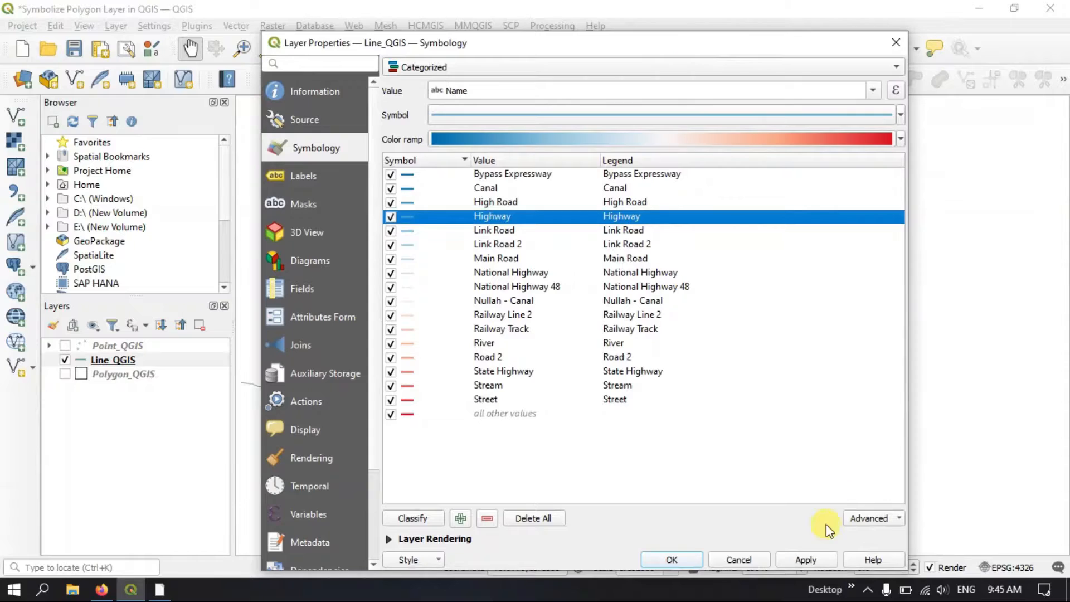
left_click(805, 559)
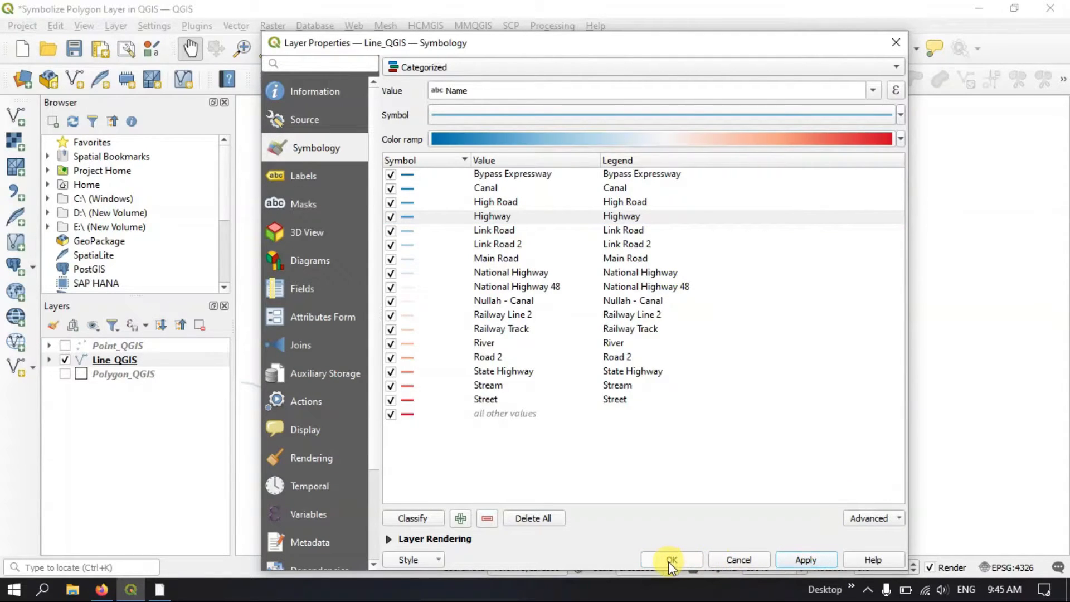
left_click(669, 560)
scroll(694, 228, "down", 1)
scroll(696, 228, "up", 1)
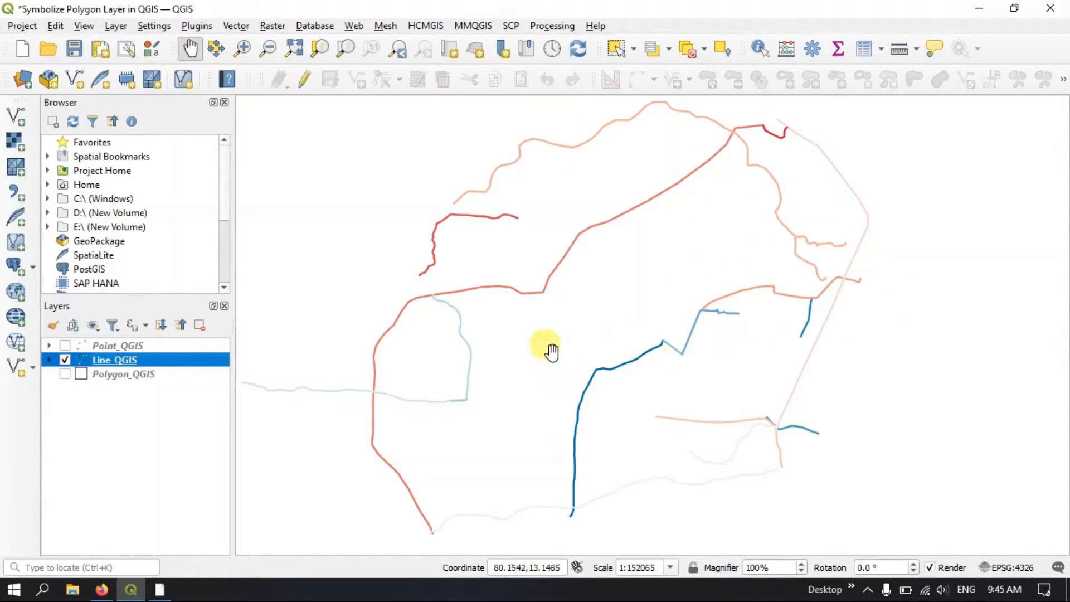
Reopen the Line_QGIS symbology properties and change the Canal category's symbol color to dark blue (#263abb)
right_click(209, 362)
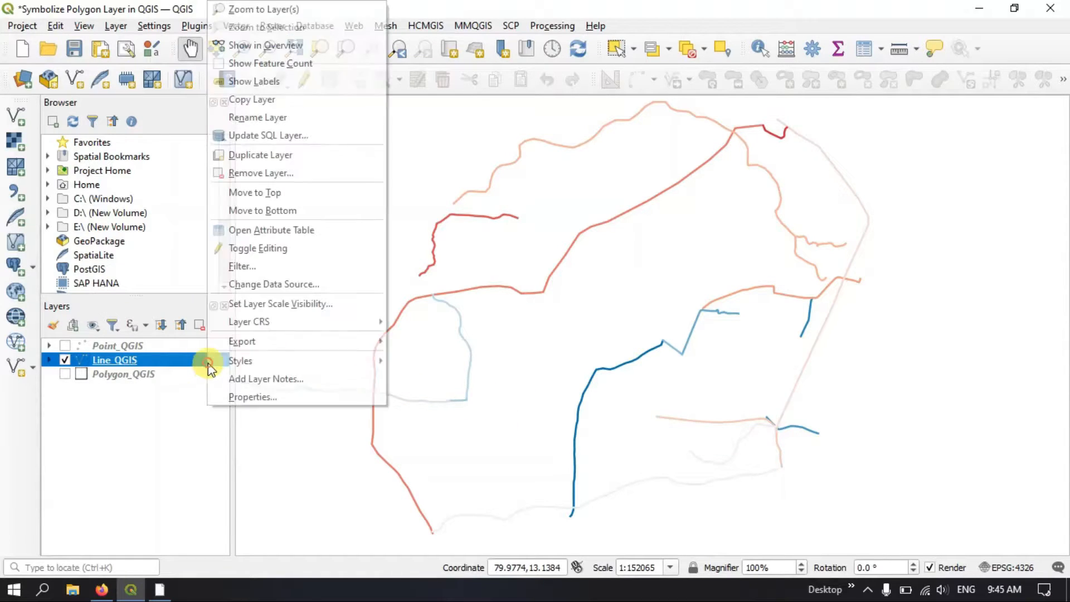
left_click(246, 393)
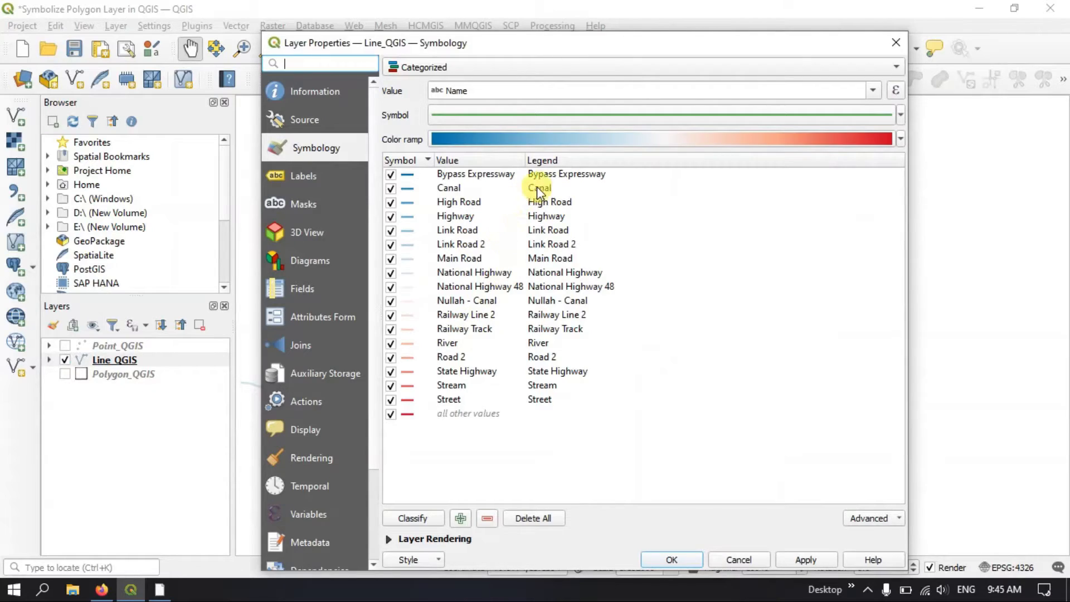
left_click(408, 193)
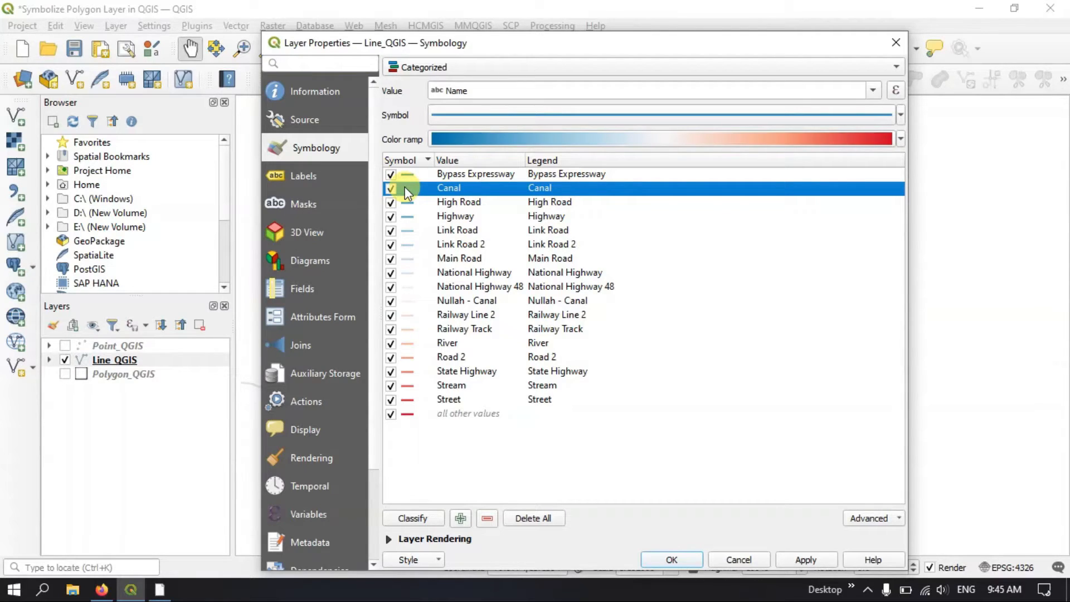
right_click(408, 193)
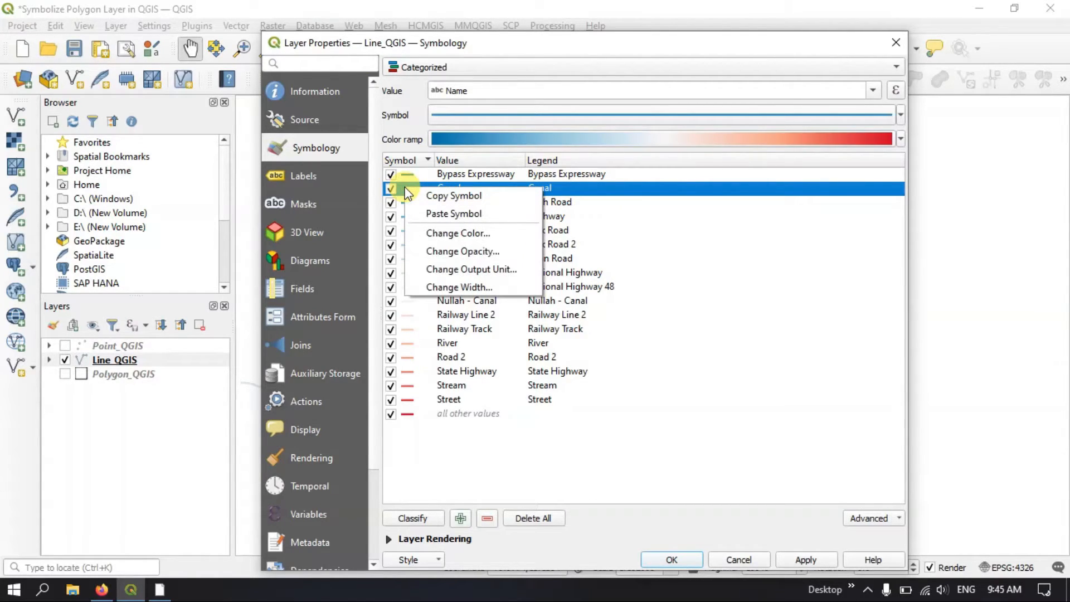
left_click(458, 234)
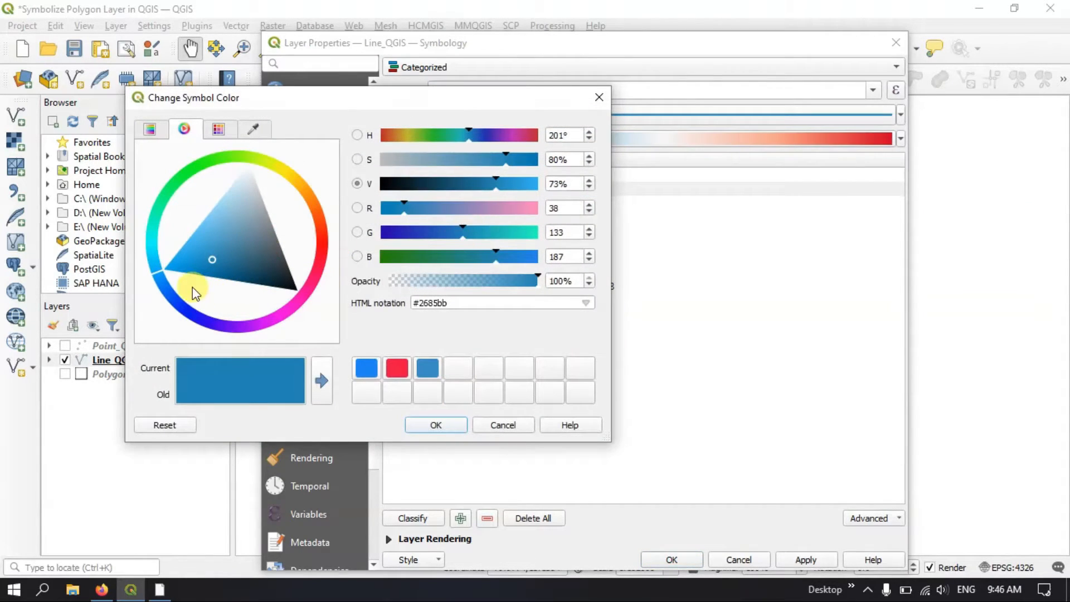
left_click_drag(155, 273, 179, 306)
left_click(314, 373)
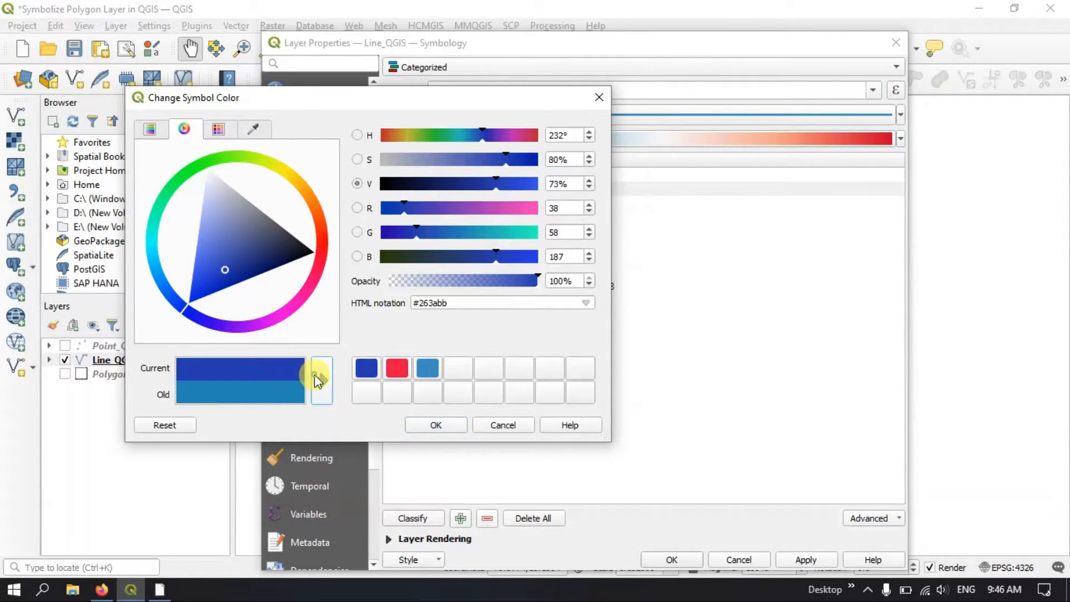
left_click(436, 425)
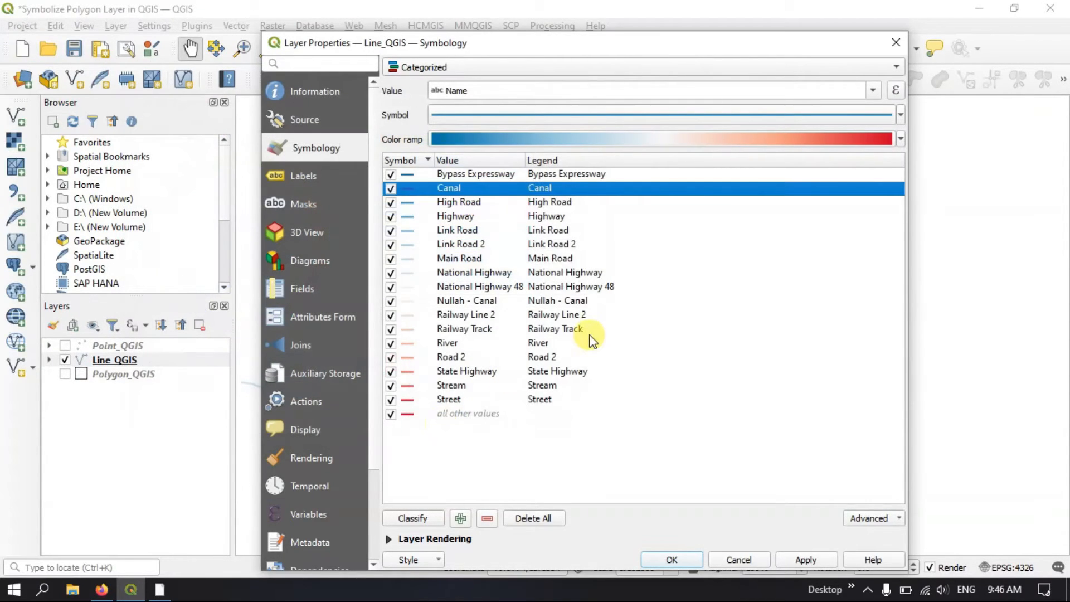
Set the Canal category's line width to 1.66, apply it, and move the properties dialog aside briefly to check the map
right_click(410, 184)
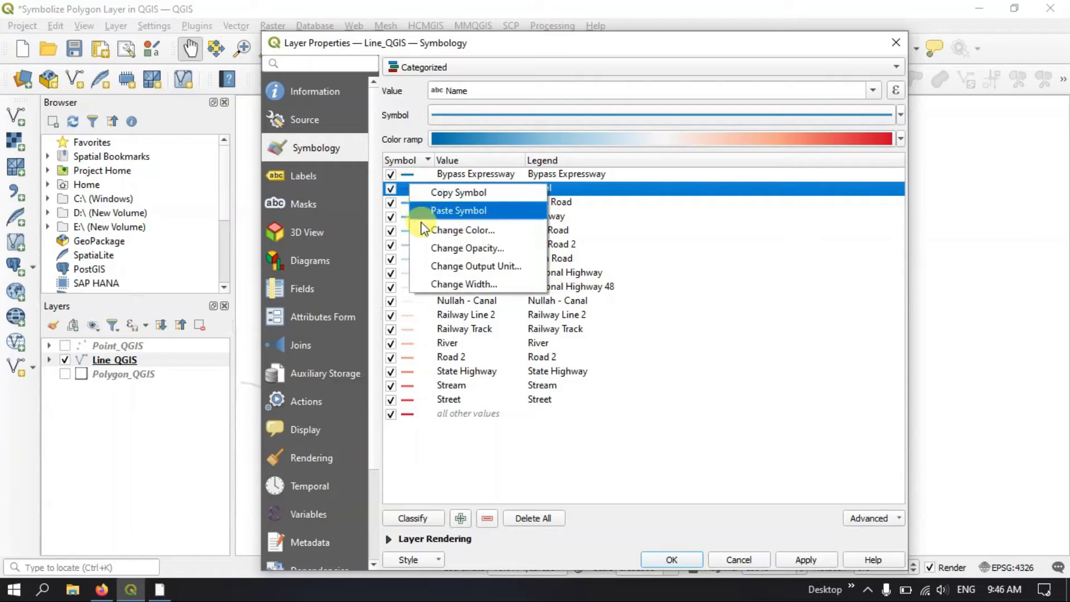
left_click(442, 286)
double_click(575, 274)
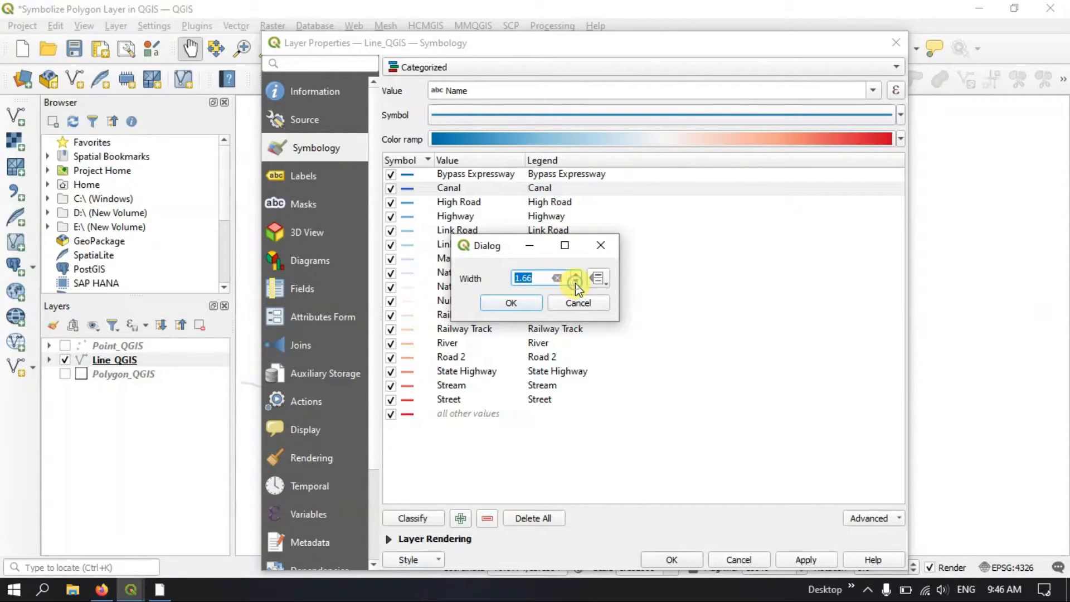
left_click(533, 303)
left_click(541, 187)
left_click(819, 564)
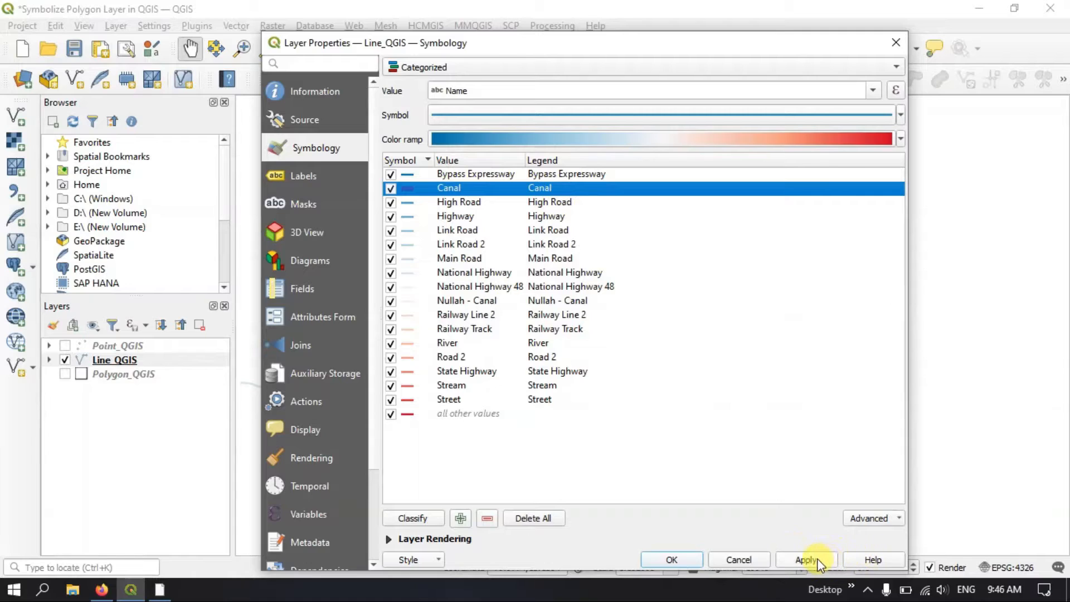
left_click_drag(689, 48, 309, 70)
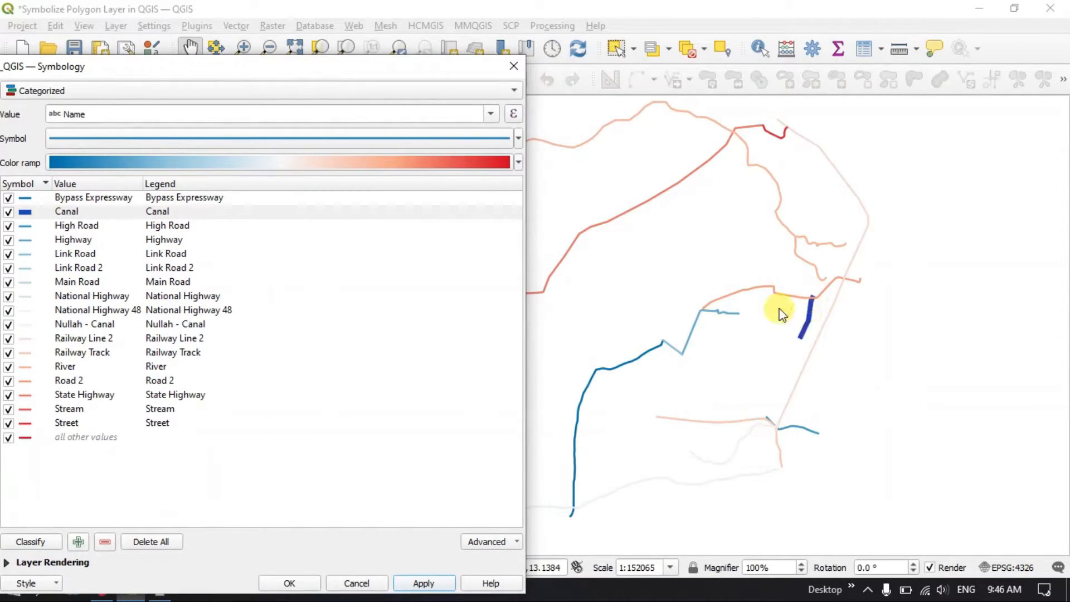
left_click_drag(437, 78, 684, 41)
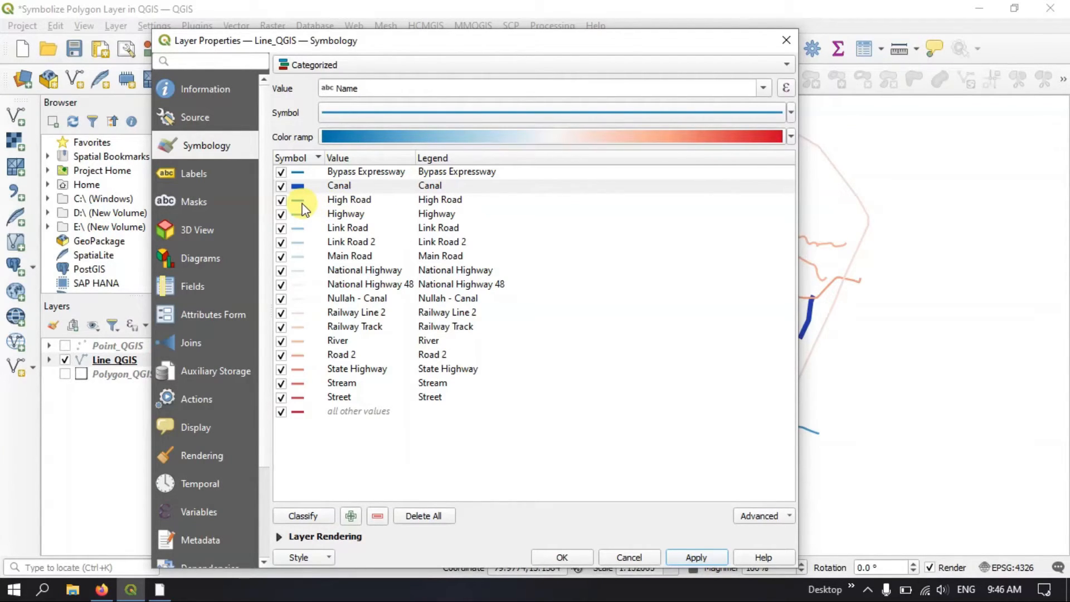
Open the National Highway category's symbol and set its simple line to black with a 2.66 mm stroke width
left_click(302, 270)
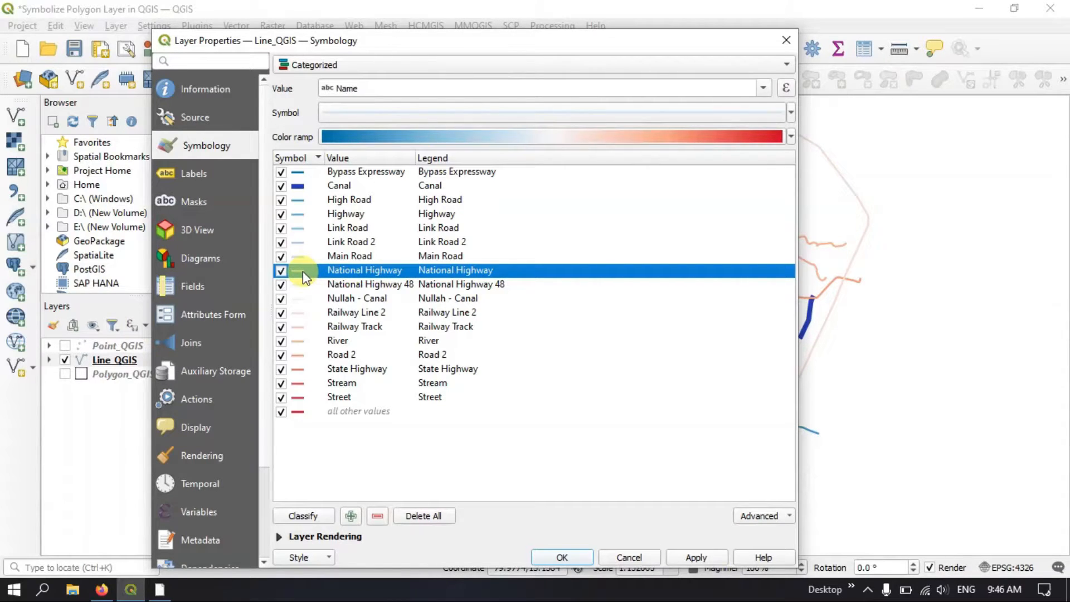
left_click(615, 115)
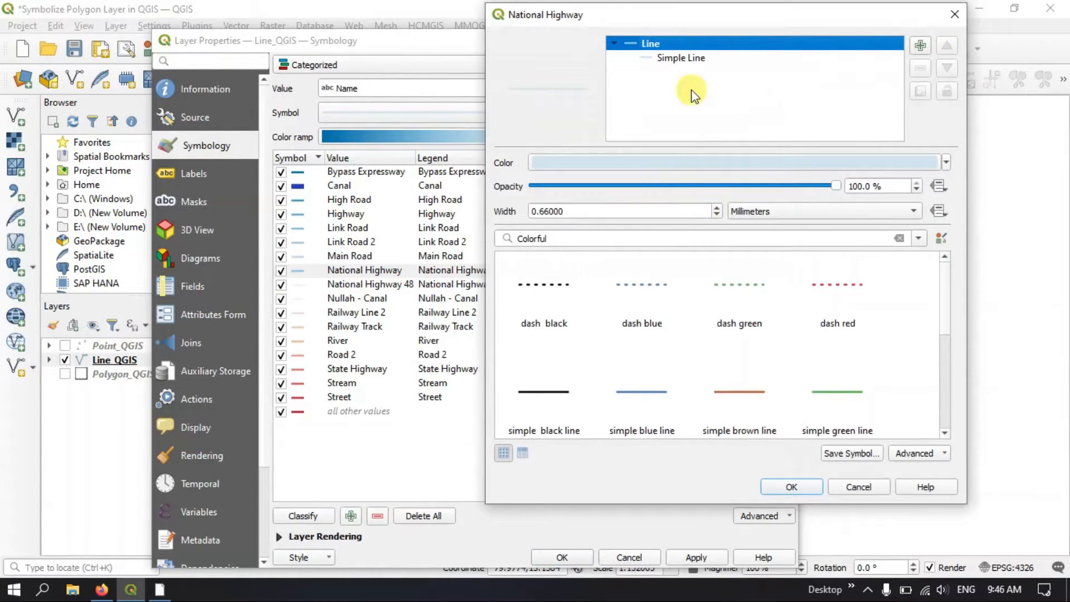
left_click(685, 60)
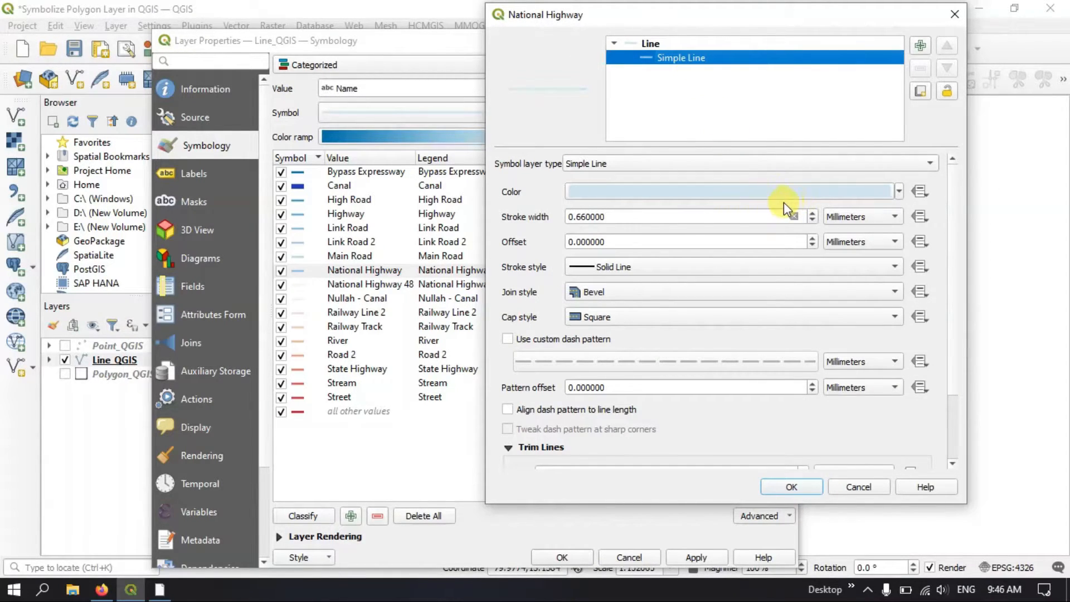
left_click(898, 192)
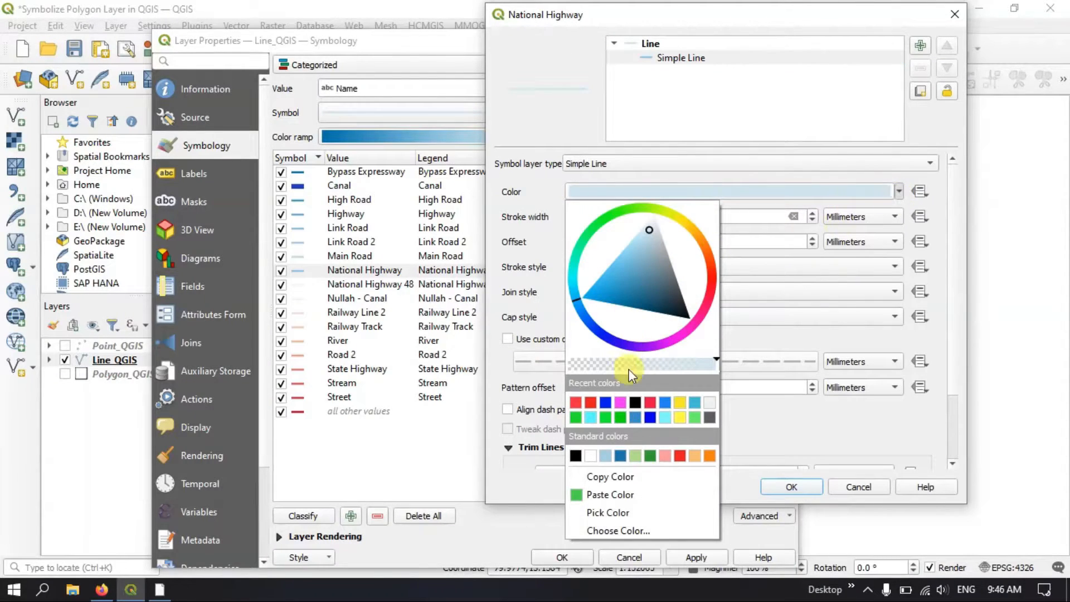
left_click(637, 406)
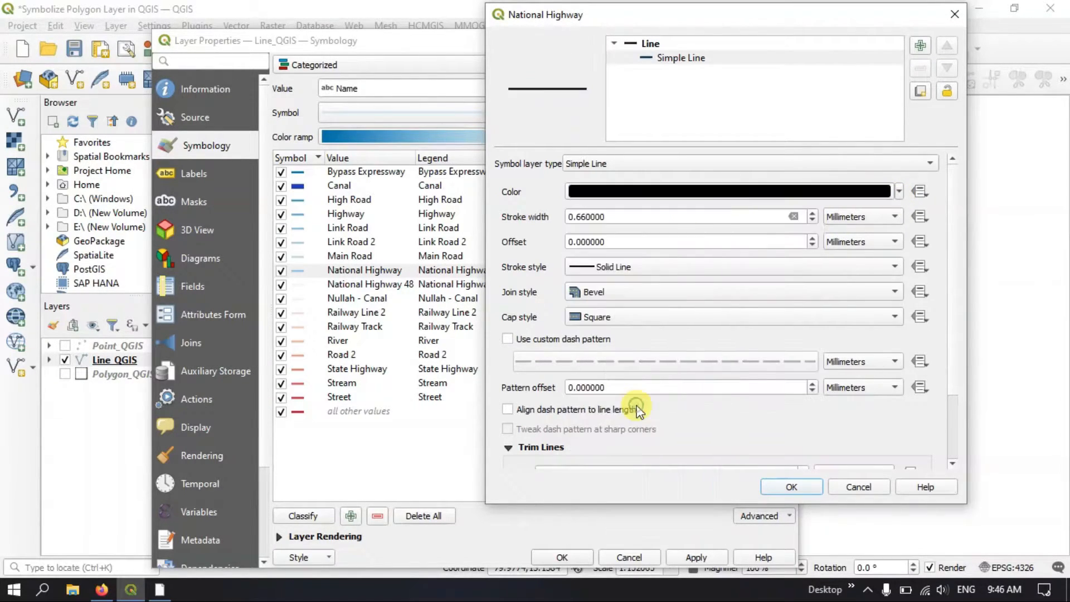
left_click(811, 213)
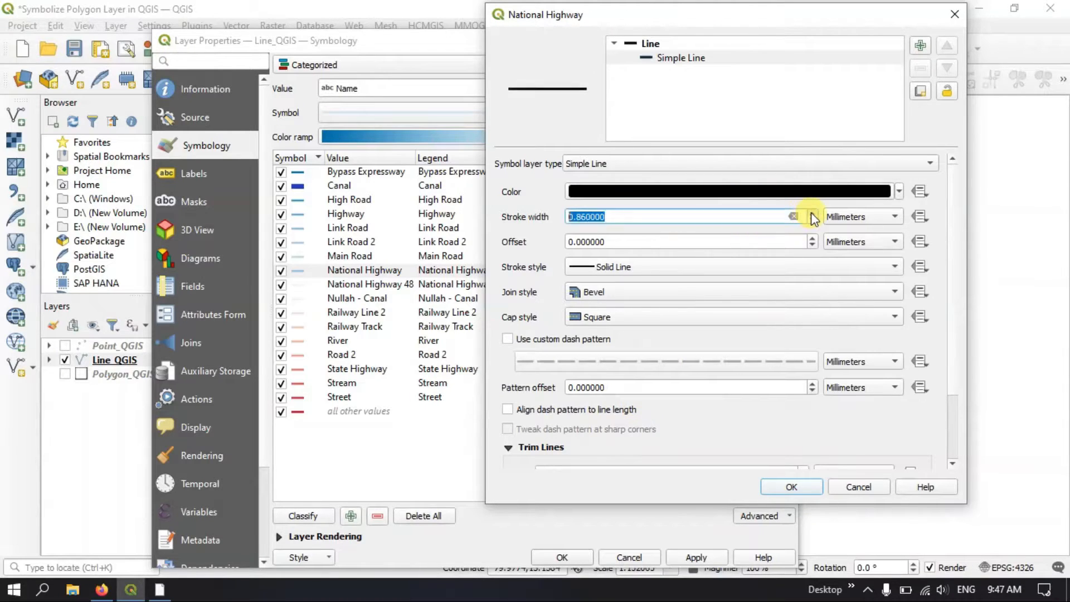
left_click(811, 214)
left_click(811, 213)
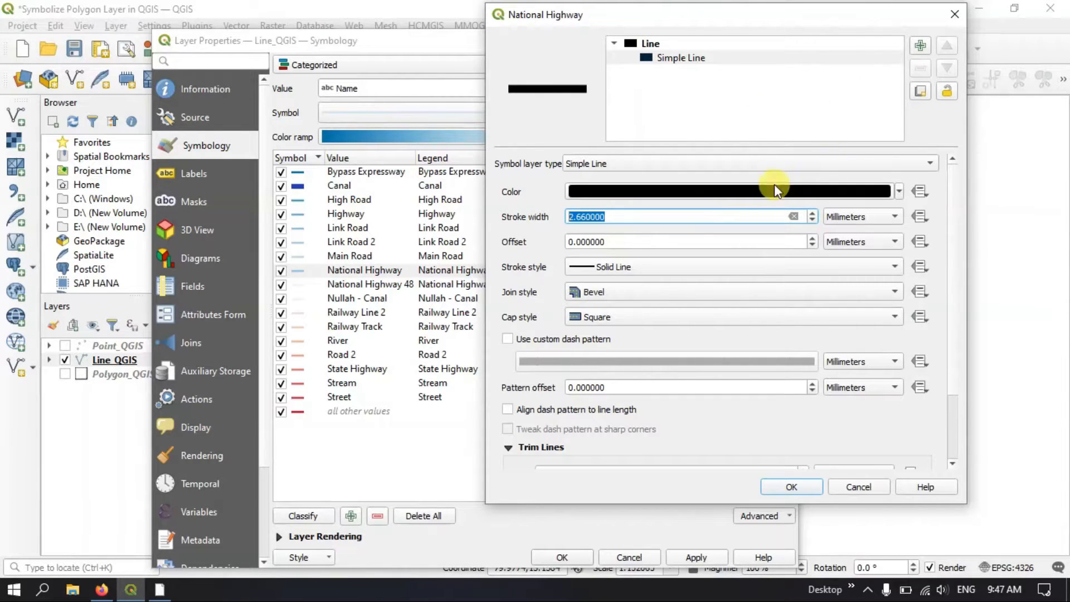
Choose the Solid Line stroke style, Bevel join style and Flat cap style for the black National Highway line
left_click(588, 268)
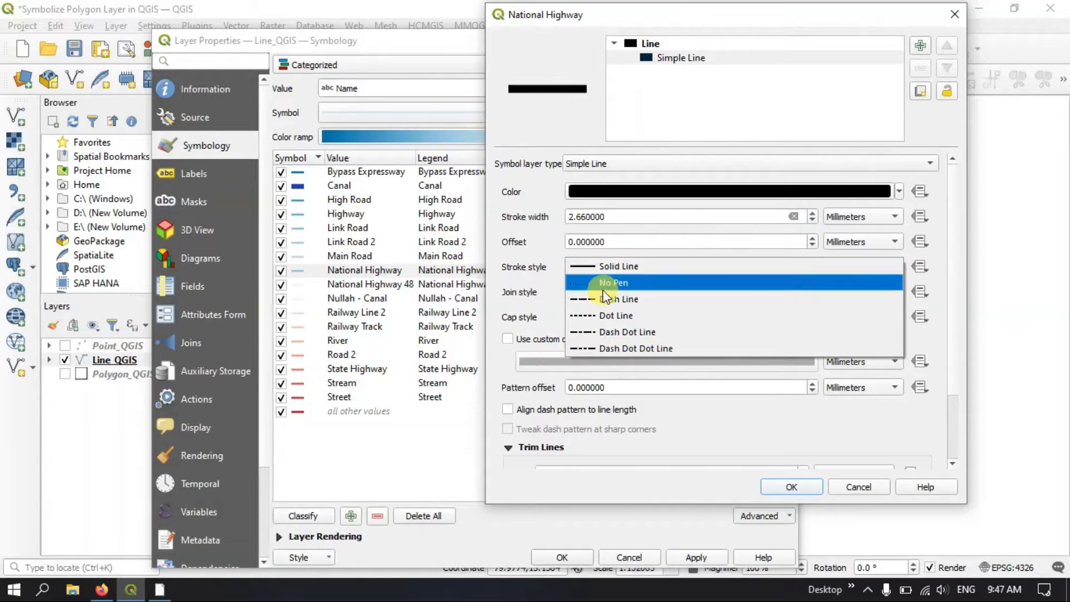
left_click(602, 266)
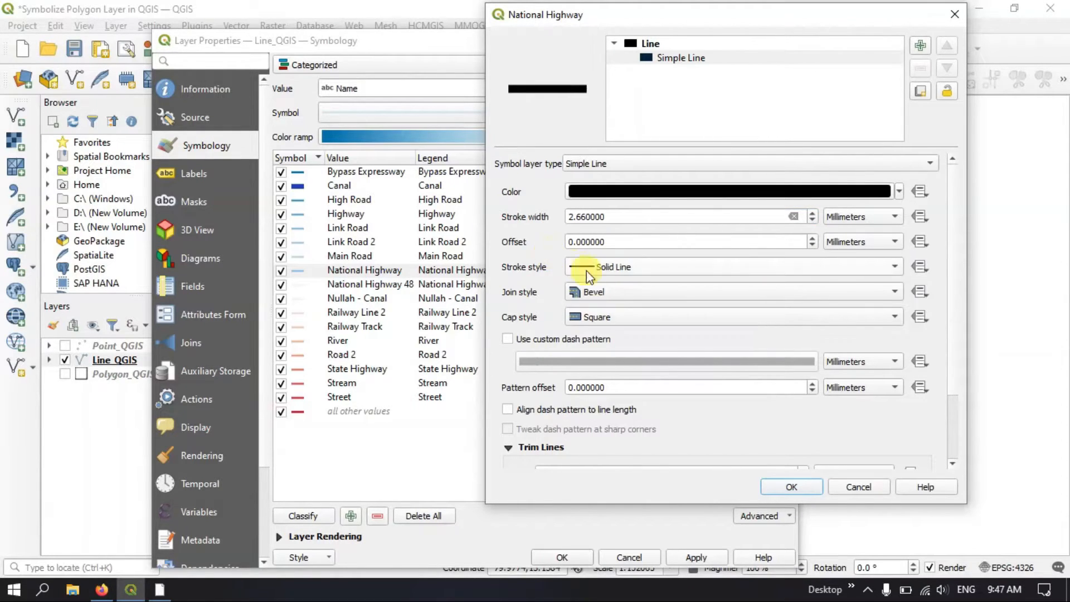
left_click(606, 293)
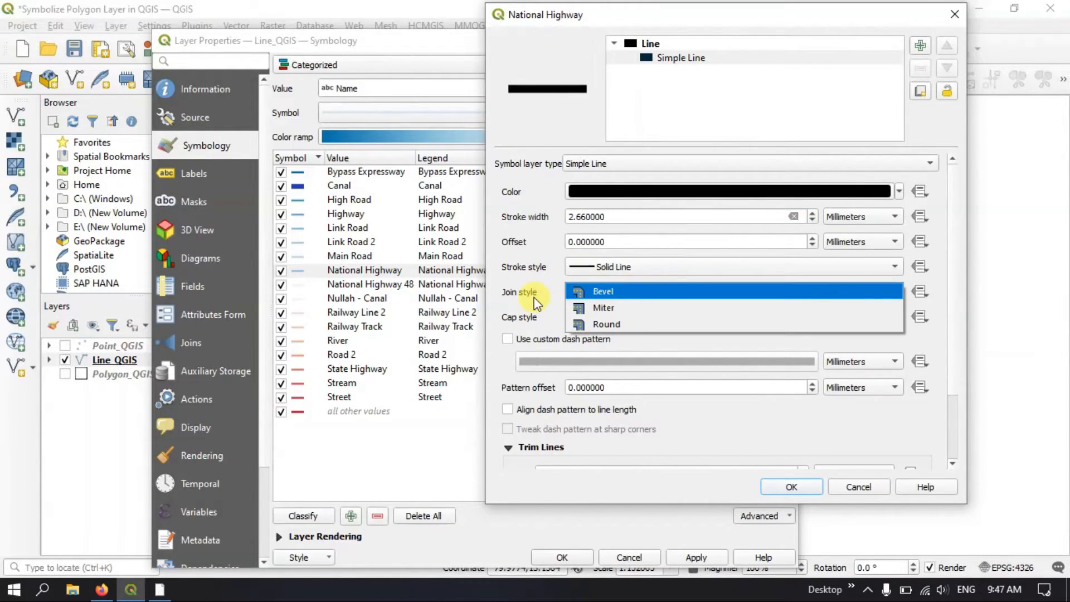
left_click(599, 292)
left_click(599, 317)
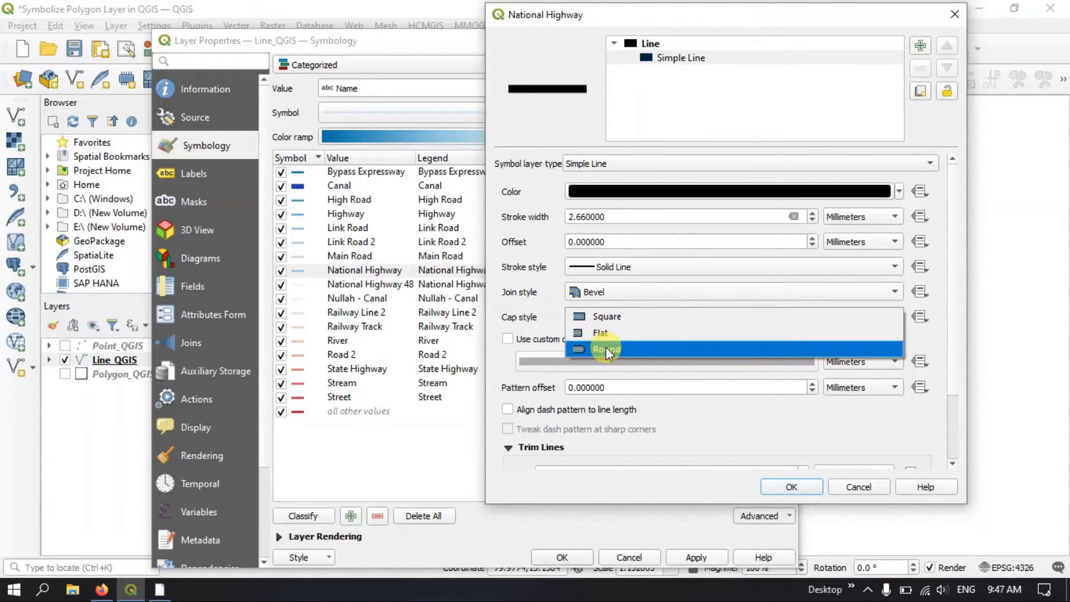
left_click(610, 347)
left_click(613, 316)
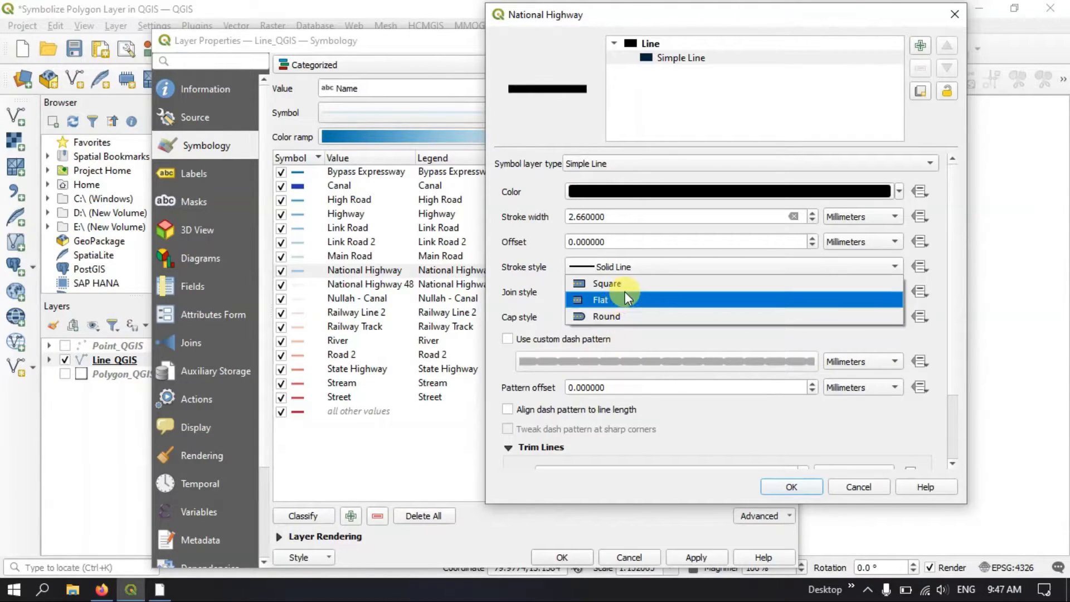
left_click(622, 301)
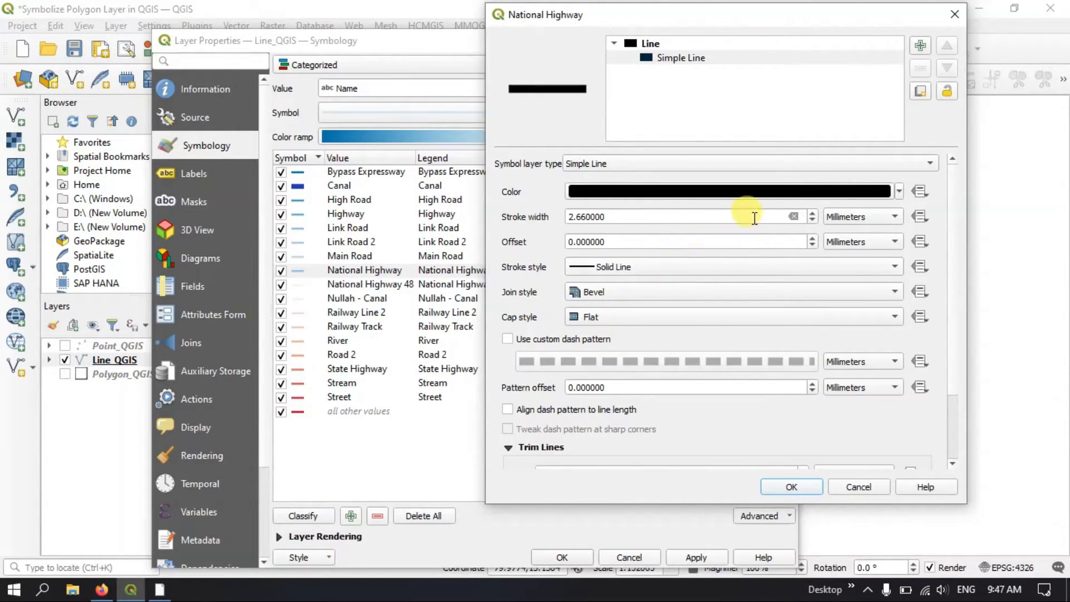
Add a second simple line layer above the black National Highway line and color it yellow (#f8ed1c)
left_click(919, 46)
left_click(672, 58)
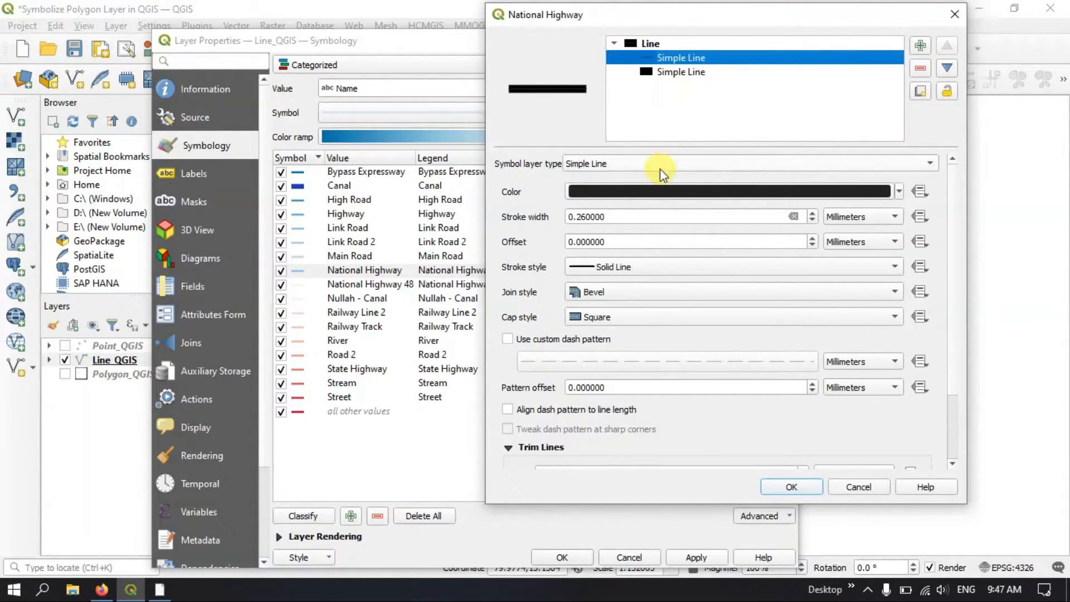
left_click(656, 194)
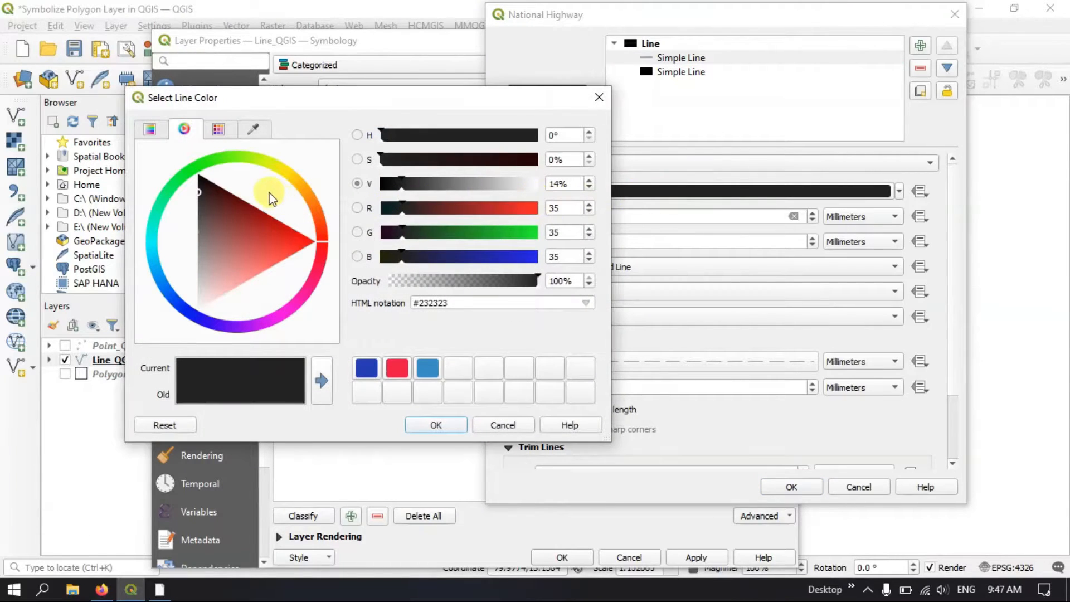
left_click(279, 174)
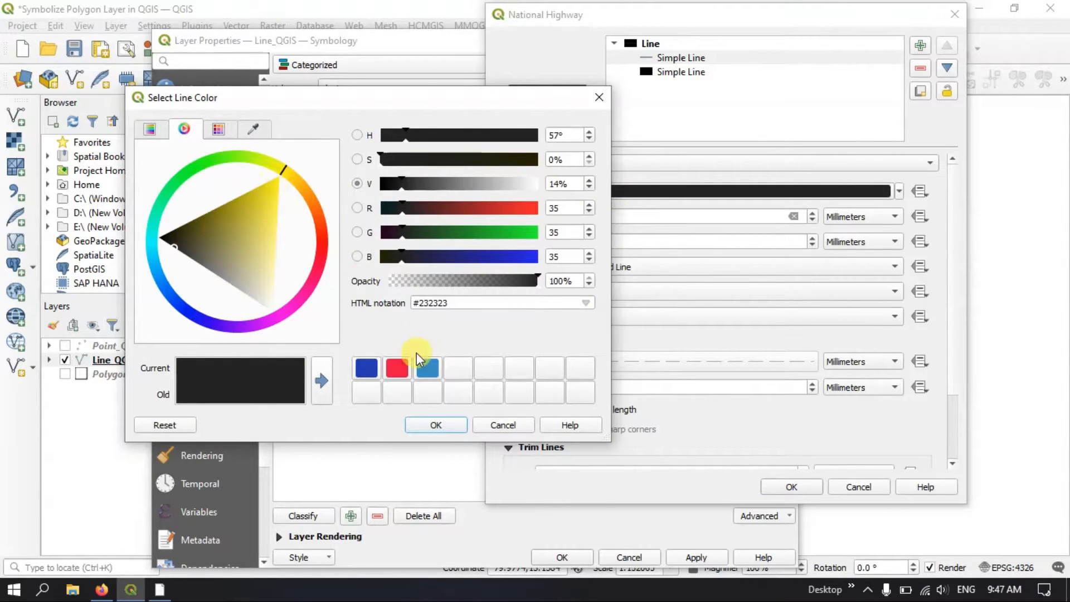
left_click(275, 192)
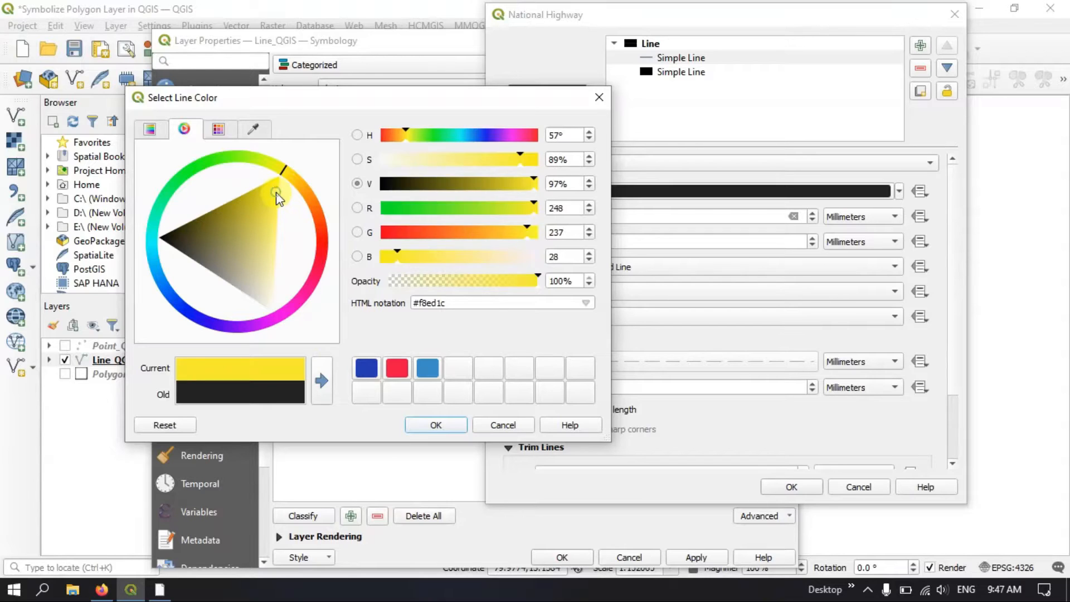
left_click(321, 382)
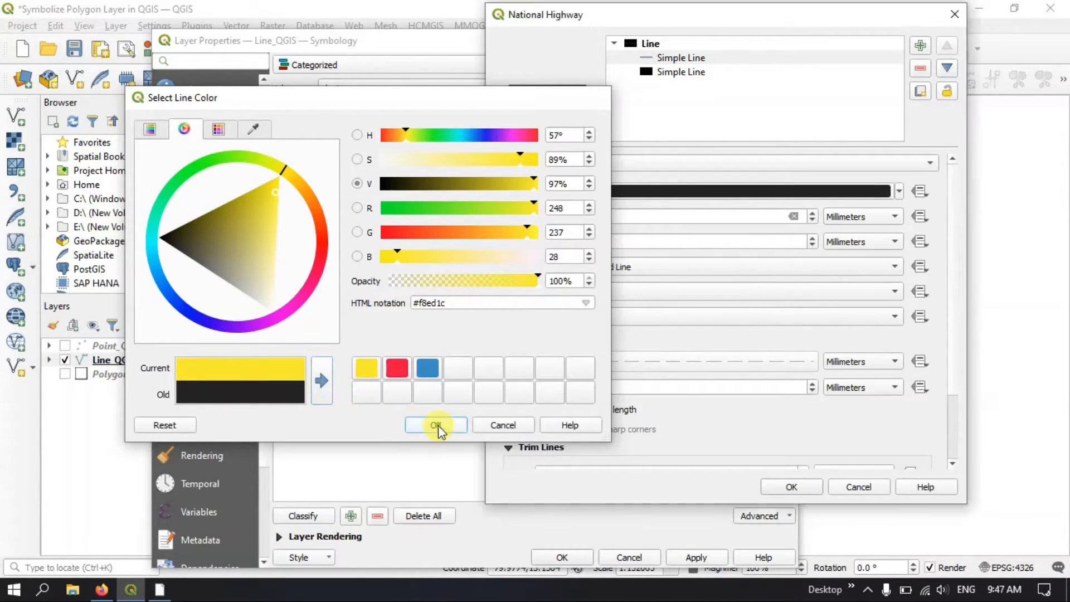
left_click(436, 425)
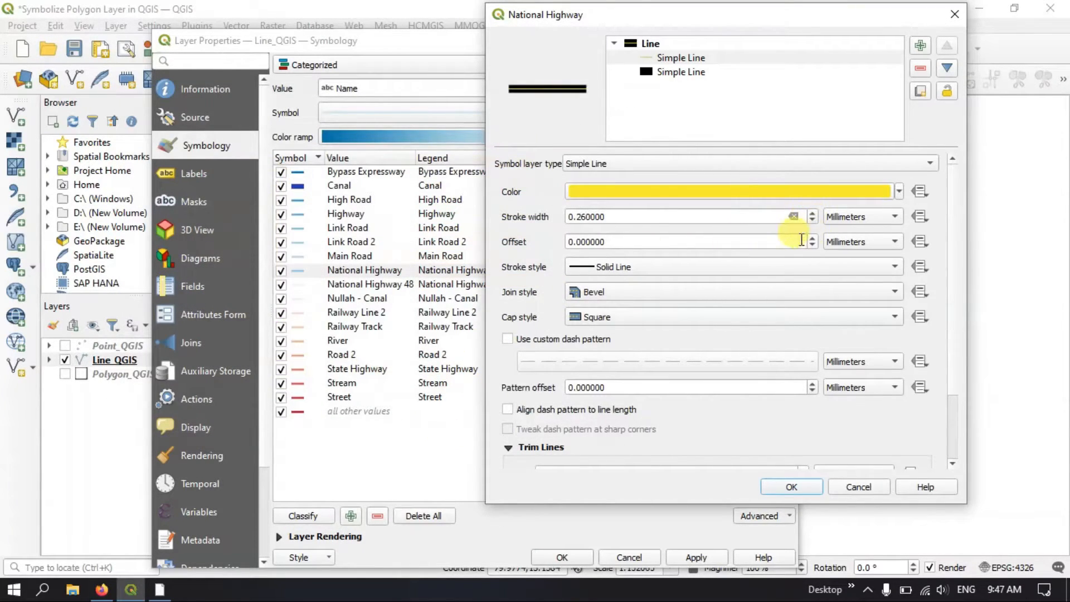
Give the yellow line a Dash Line stroke style and 1.06 mm stroke width, and accept the National Highway symbol
left_click(625, 266)
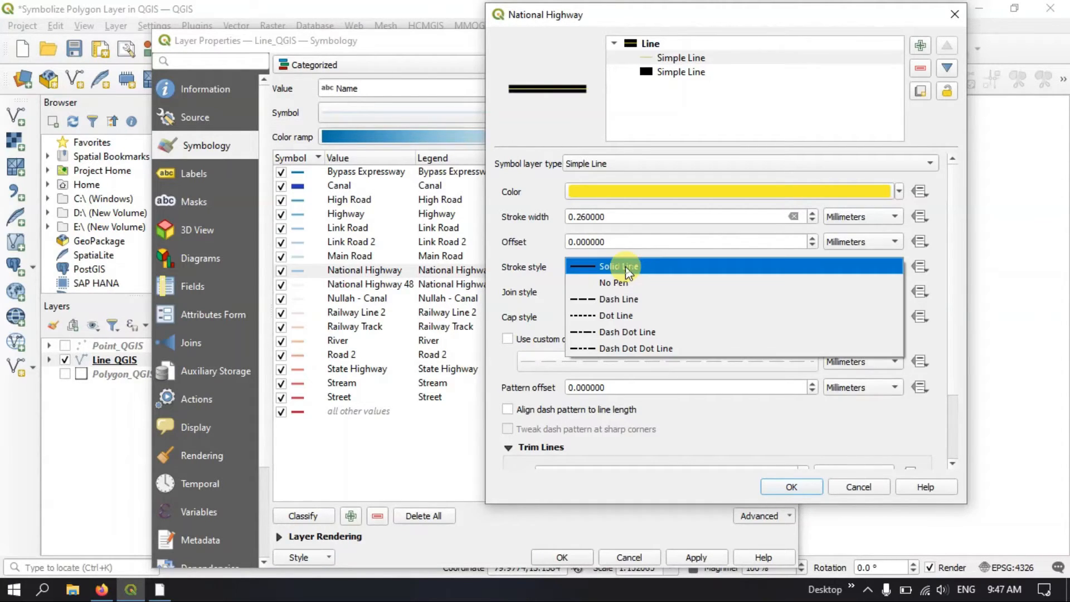
left_click(652, 309)
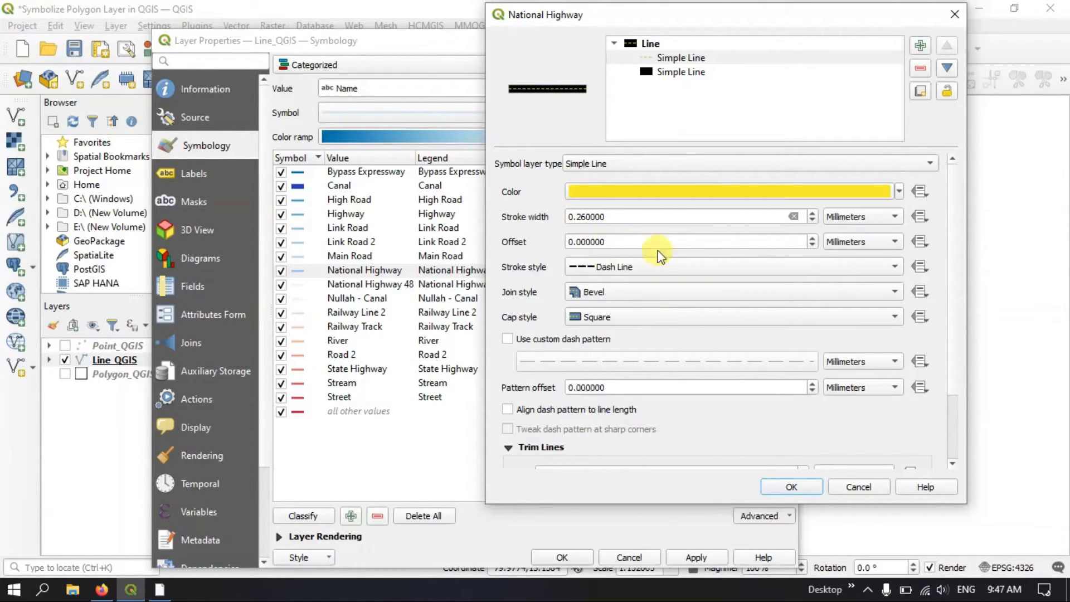
left_click(812, 213)
left_click(812, 213)
left_click(812, 213)
left_click(812, 213)
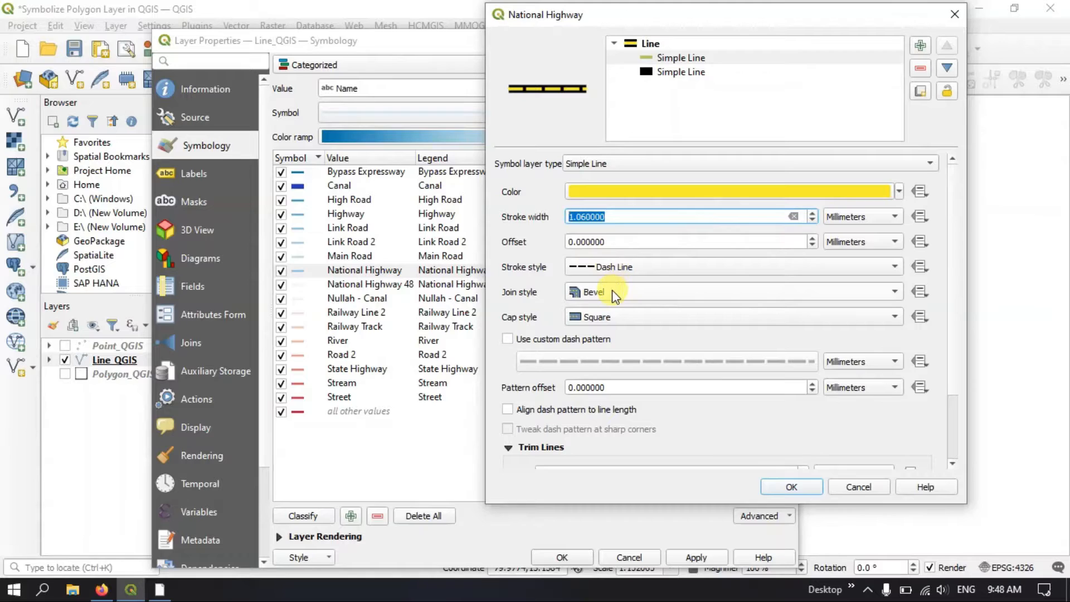
left_click(792, 487)
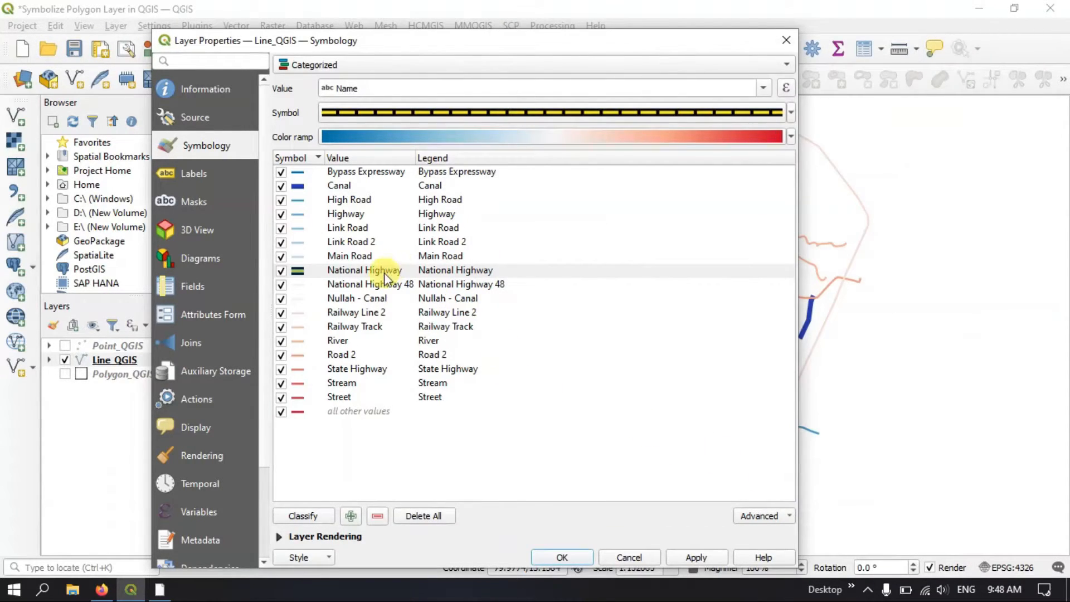
Apply the National Highway symbol and move the properties dialog aside briefly to check the line on the map
left_click(698, 555)
left_click_drag(668, 48, 716, 536)
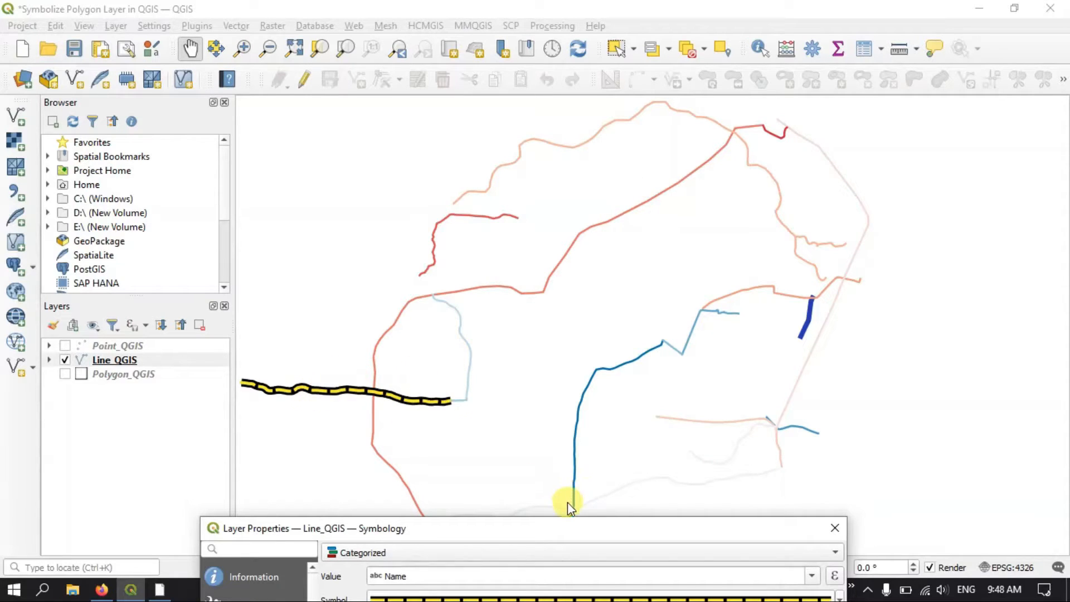
left_click_drag(573, 528, 620, 60)
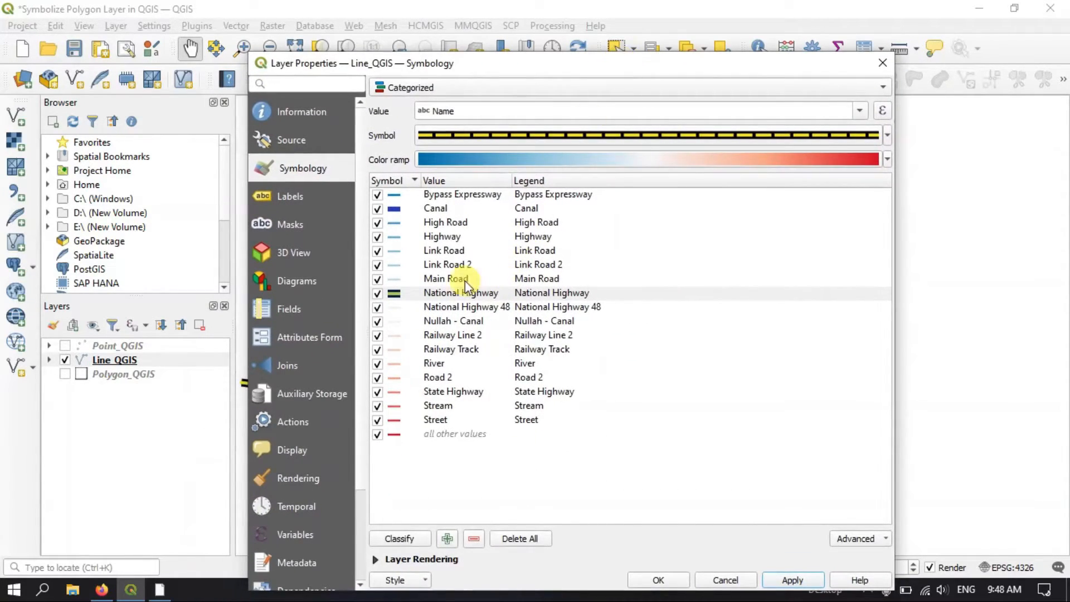
Copy the National Highway symbol onto the National Highway 48 category and apply the change
left_click(438, 309)
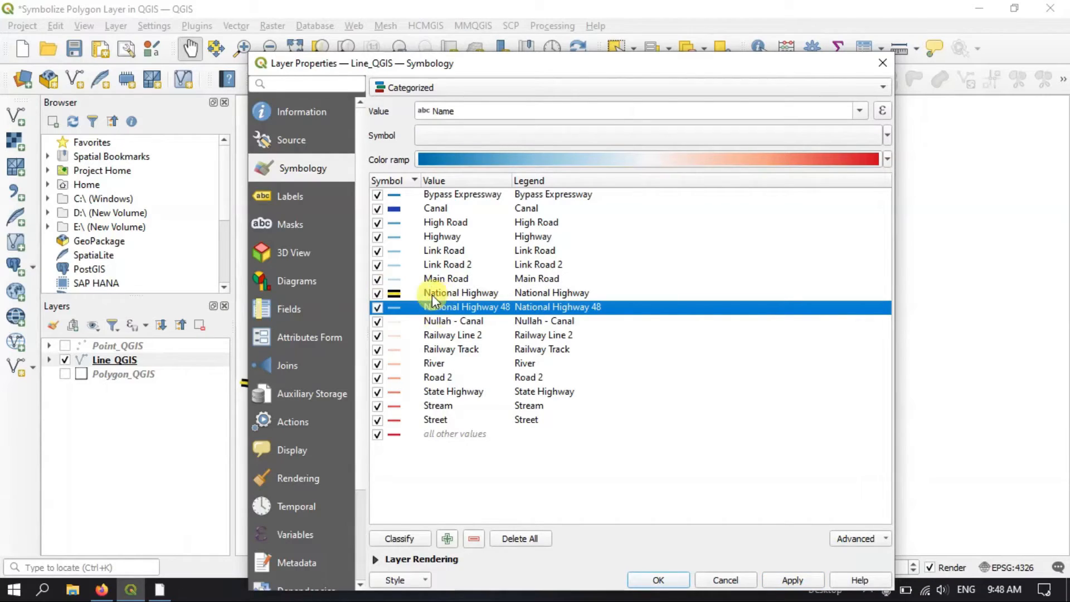
left_click(400, 292)
right_click(403, 294)
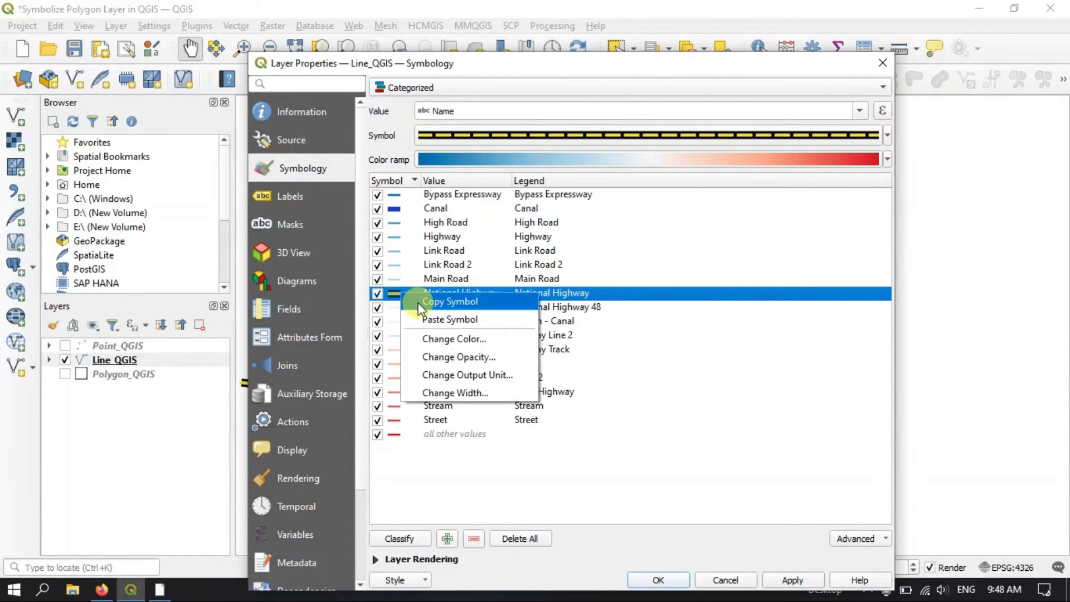
left_click(419, 304)
left_click(399, 309)
right_click(399, 310)
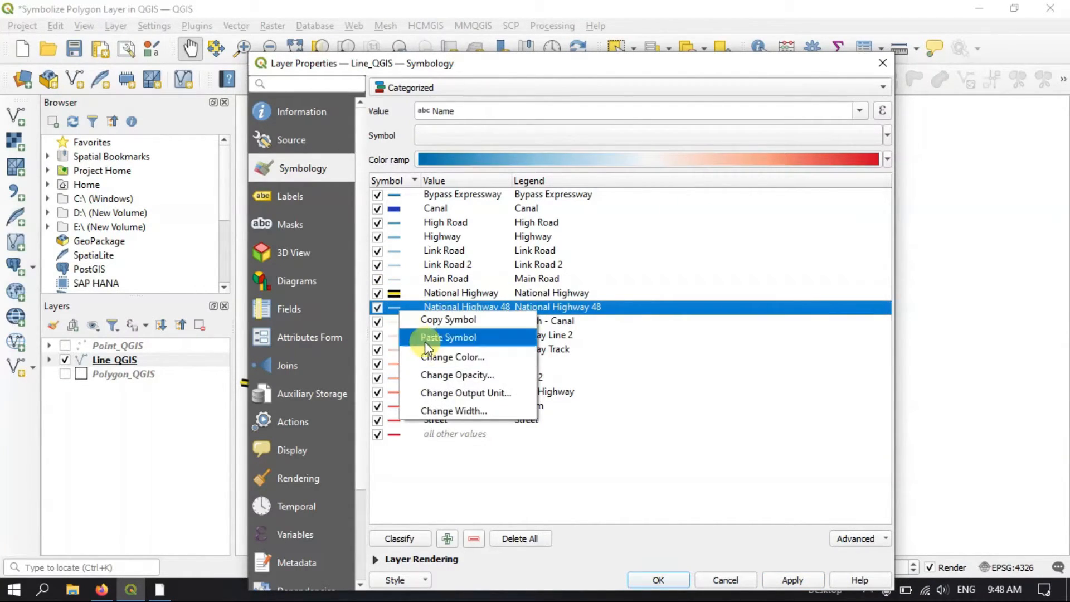
left_click(426, 341)
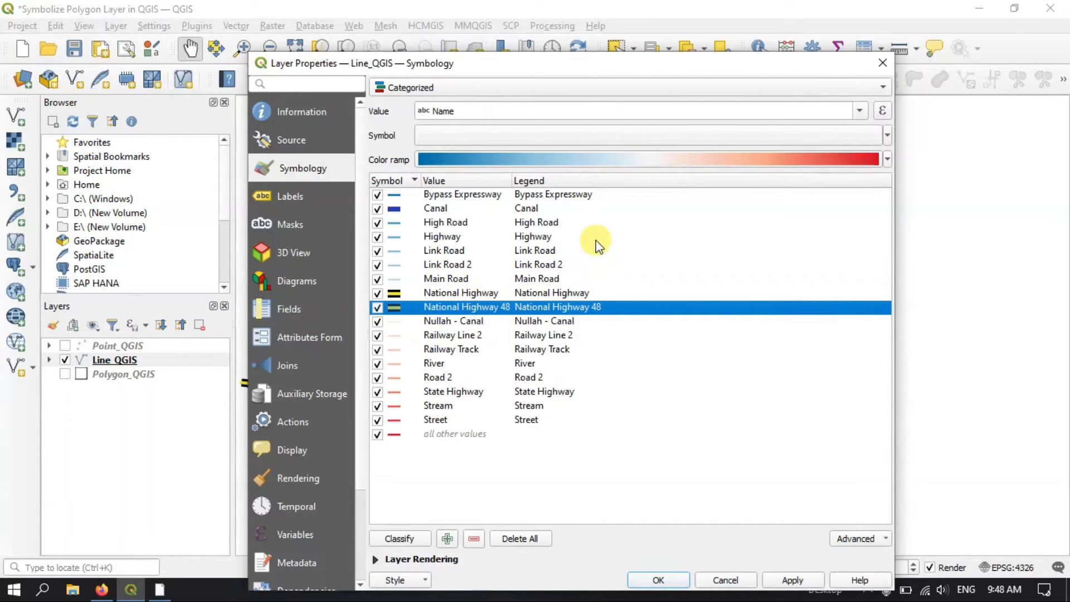
left_click_drag(635, 64, 619, 43)
left_click(800, 496)
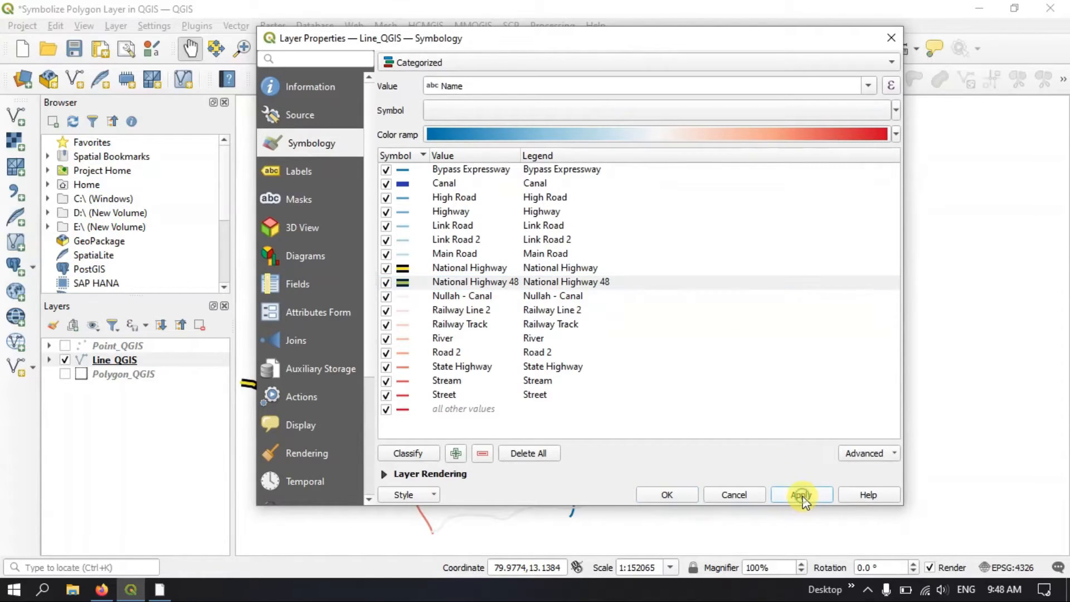
Open the Railway Track symbol settings, list all symbols in the library, and choose the topo railway preset
left_click(401, 324)
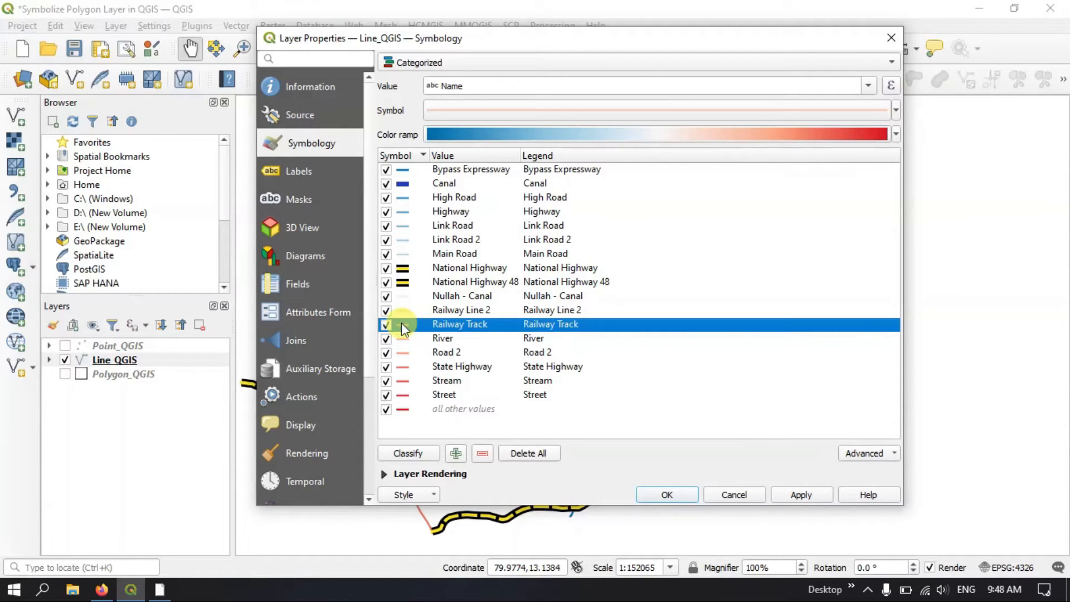
left_click(828, 113)
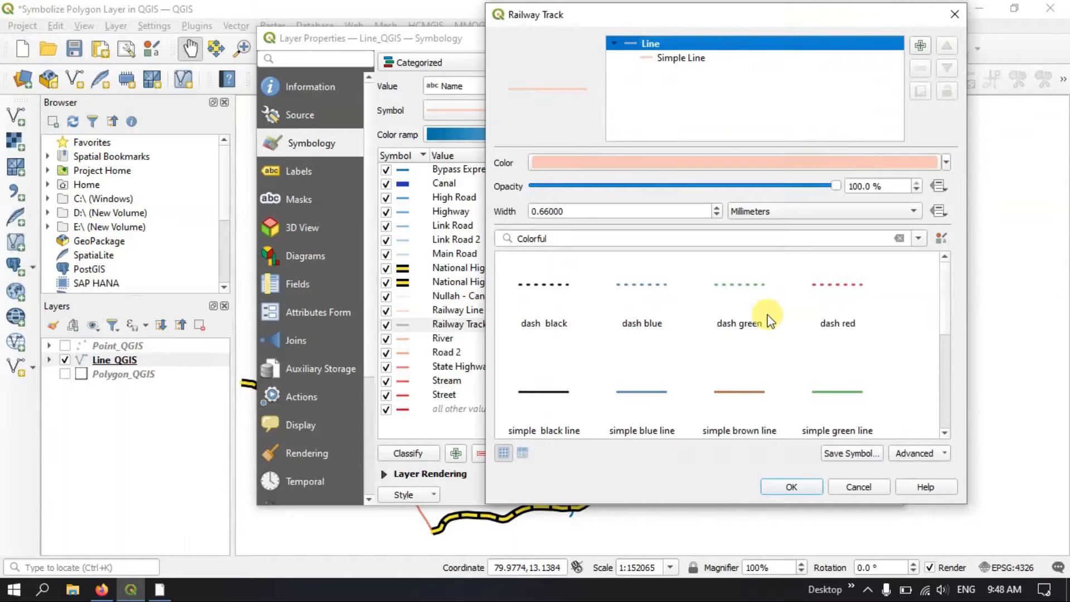
scroll(766, 315, "down", 3)
scroll(768, 312, "up", 3)
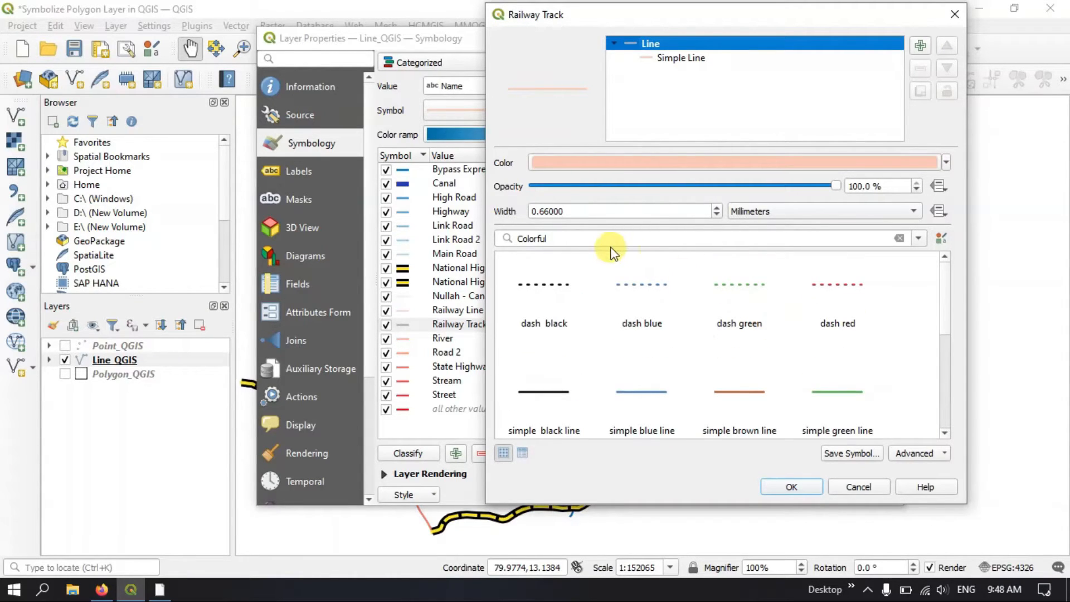
left_click(566, 239)
left_click(913, 238)
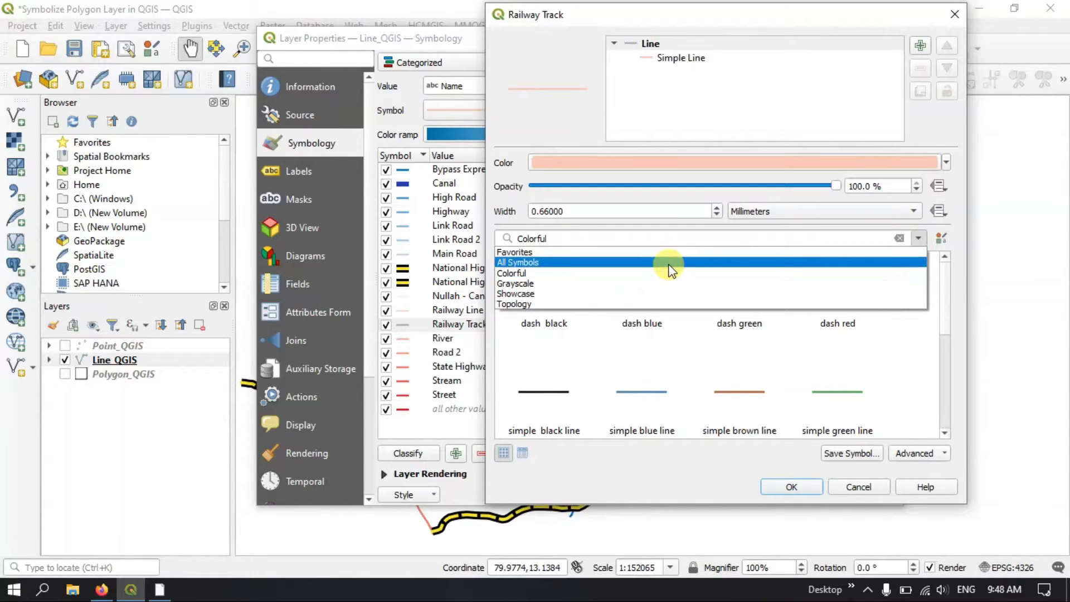
left_click(669, 262)
scroll(688, 327, "down", 5)
scroll(703, 323, "down", 5)
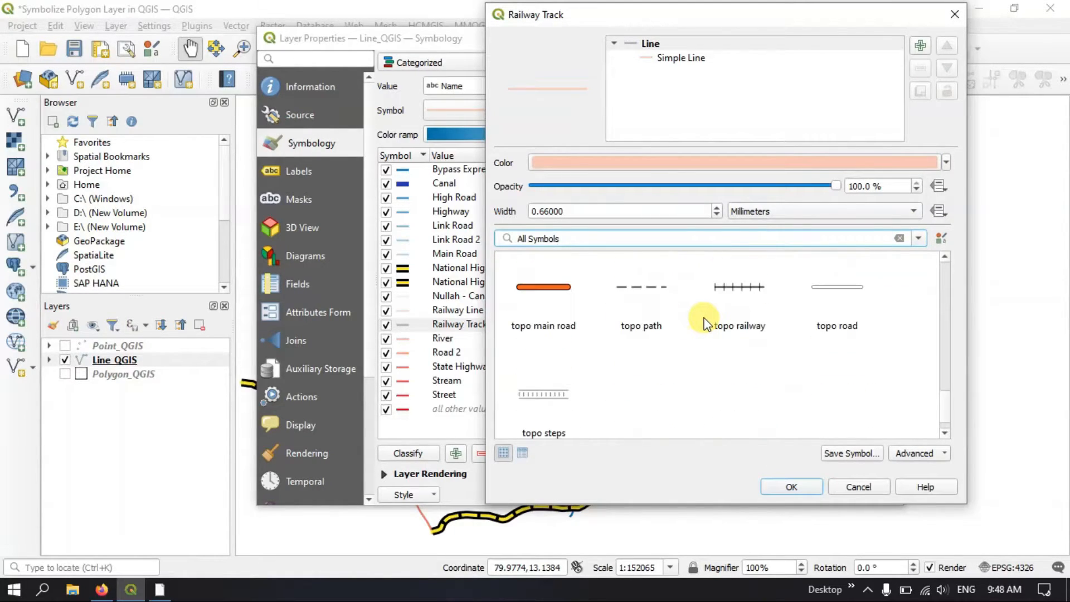
left_click(741, 293)
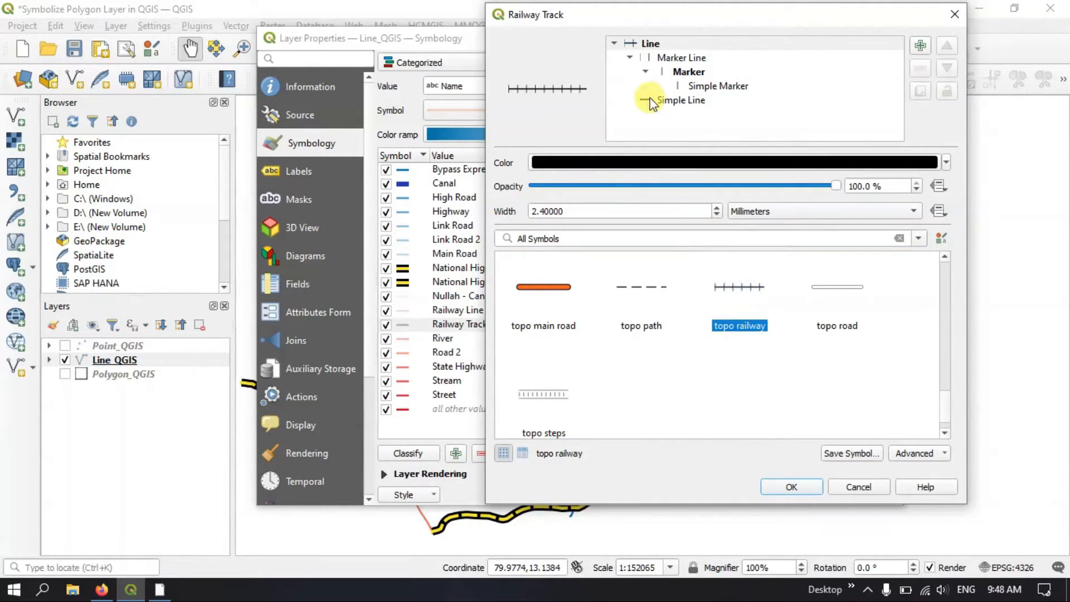
Set the stroke color of the Railway Track symbol's simple marker to dark red (#601414) and accept the symbol
left_click(693, 85)
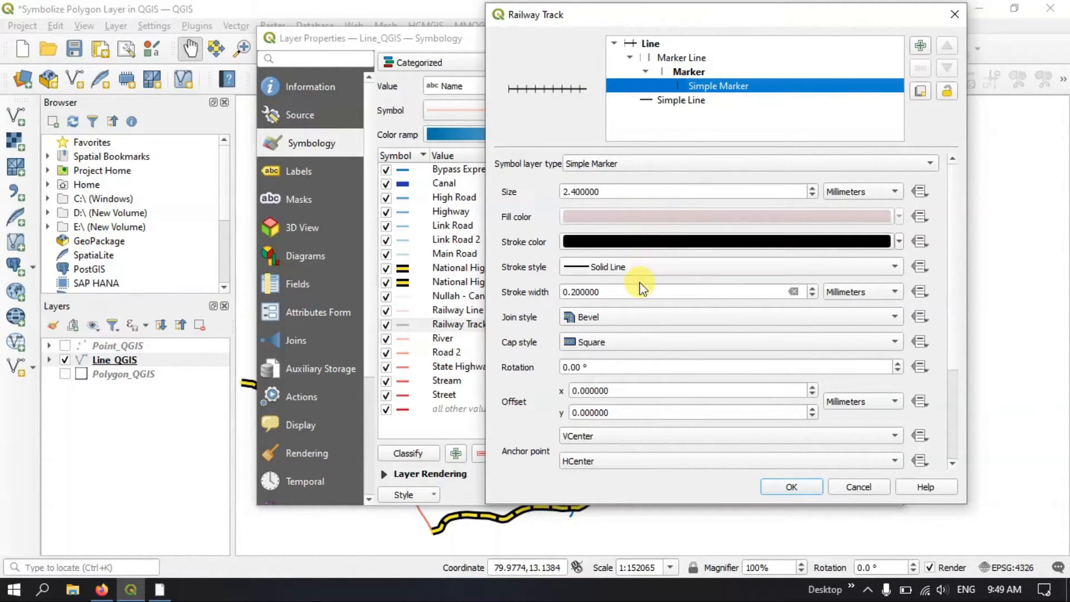
left_click(651, 242)
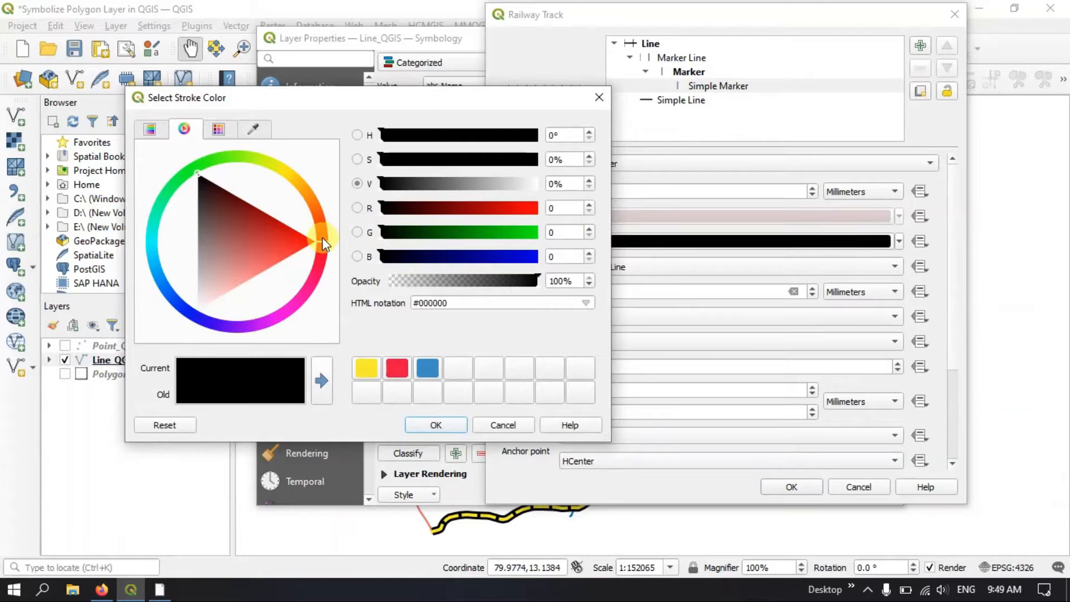
left_click(233, 205)
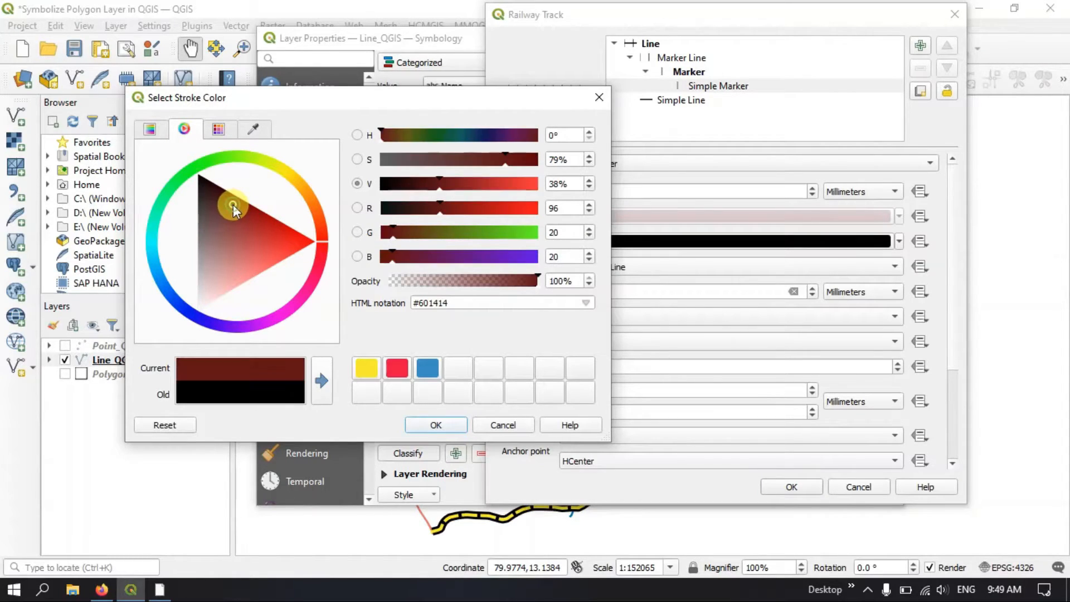
left_click(322, 381)
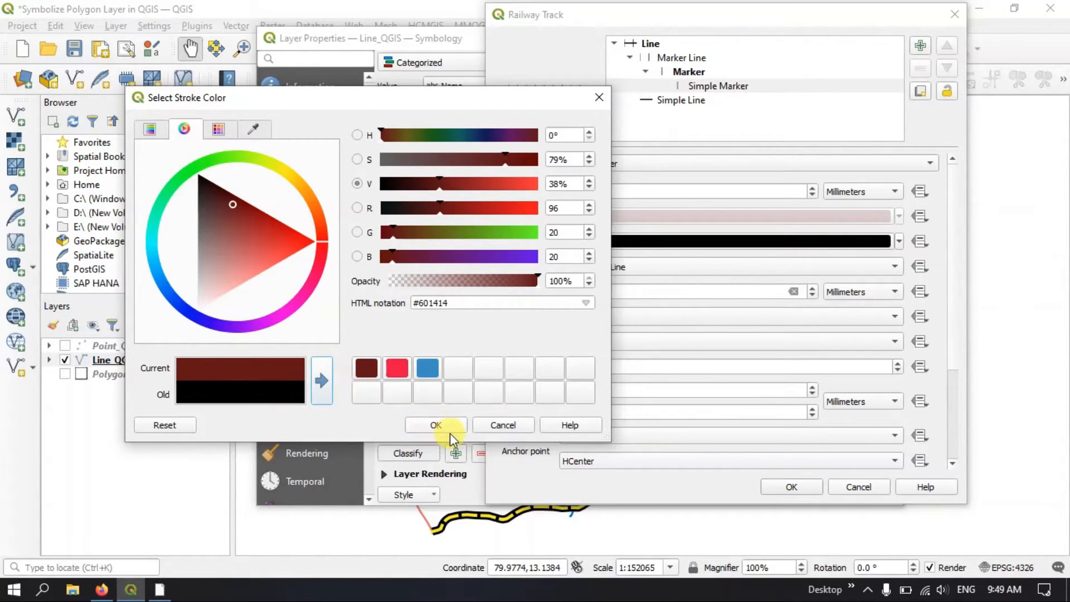
left_click(438, 425)
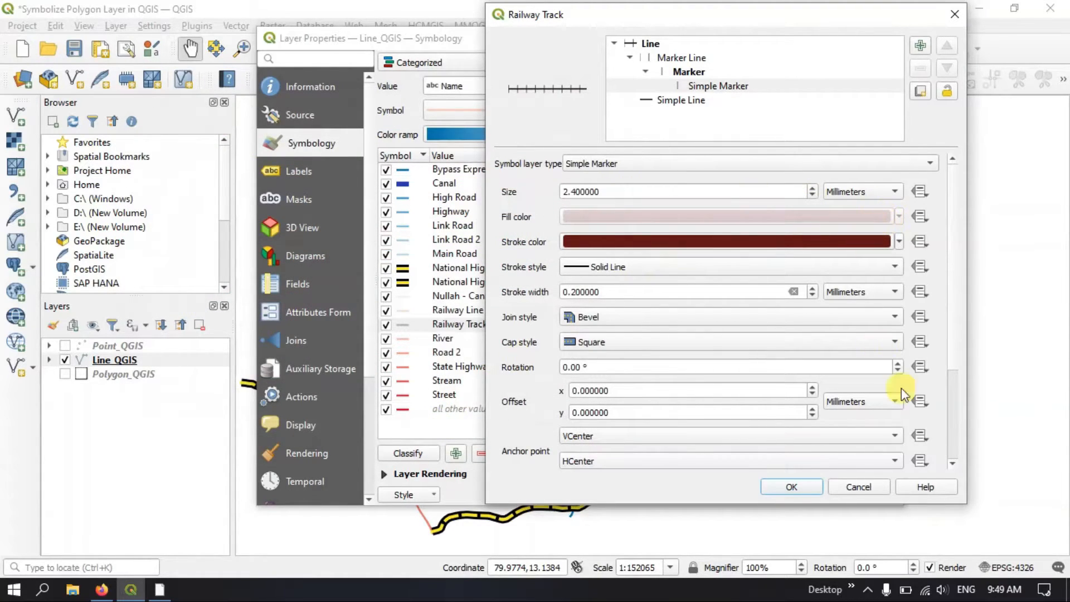
left_click(805, 488)
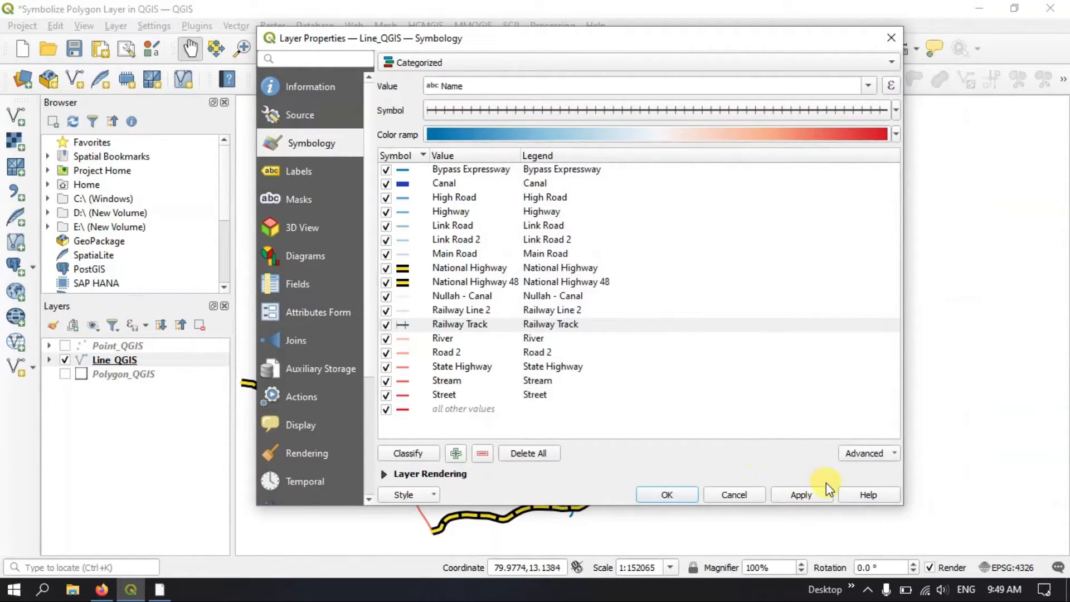
Apply the Railway Track symbol and move the properties dialog aside briefly to check the railway on the map
left_click(801, 494)
left_click_drag(604, 40, 695, 534)
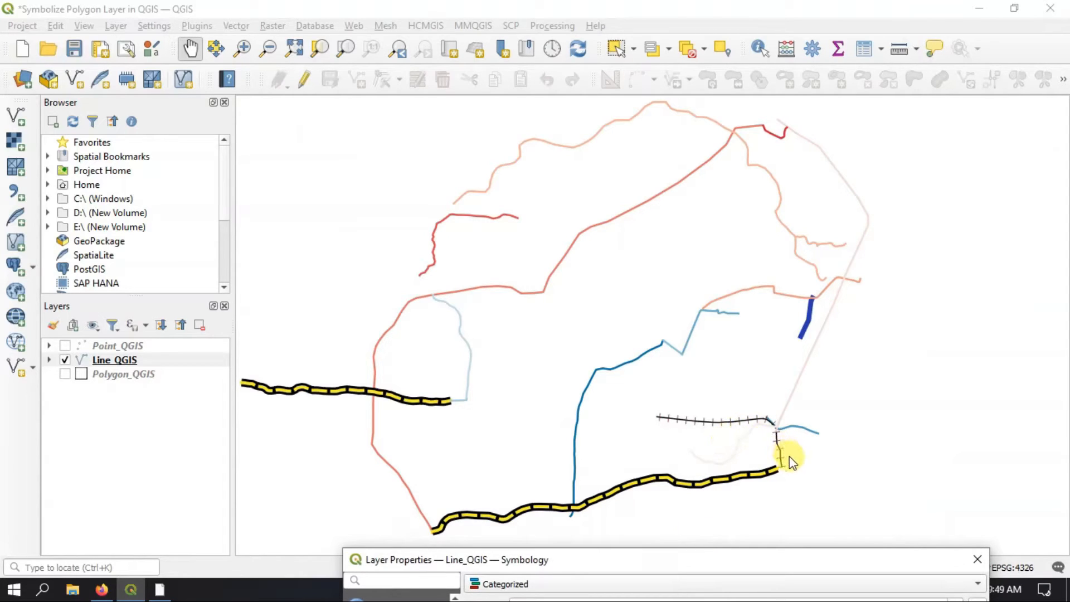
left_click_drag(650, 561, 629, 122)
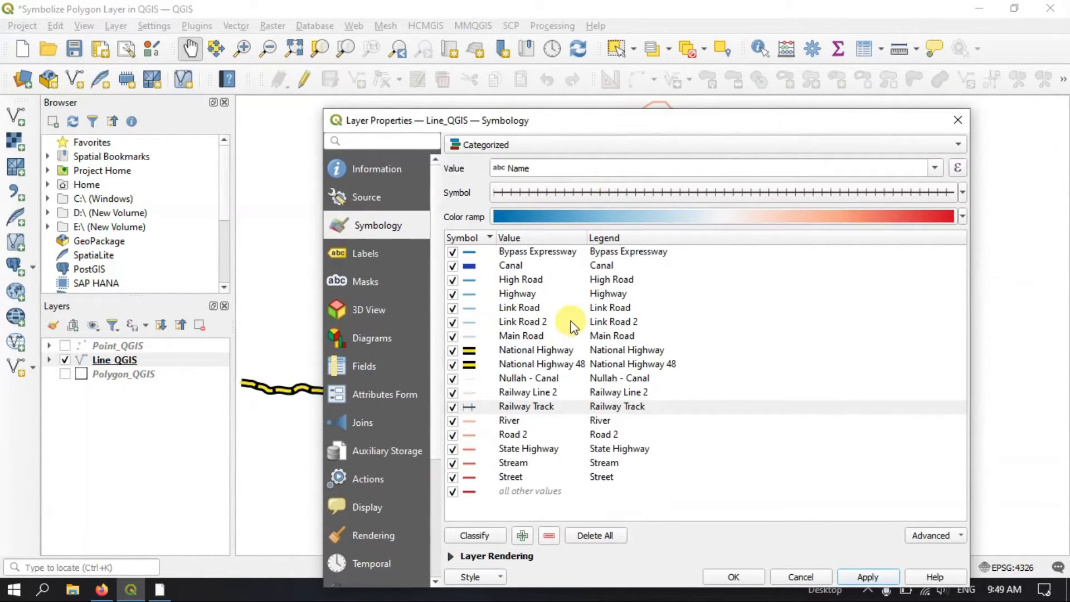
Copy the Railway Track symbol onto the Railway Line 2 category and apply the change
left_click(473, 406)
right_click(473, 407)
left_click(503, 415)
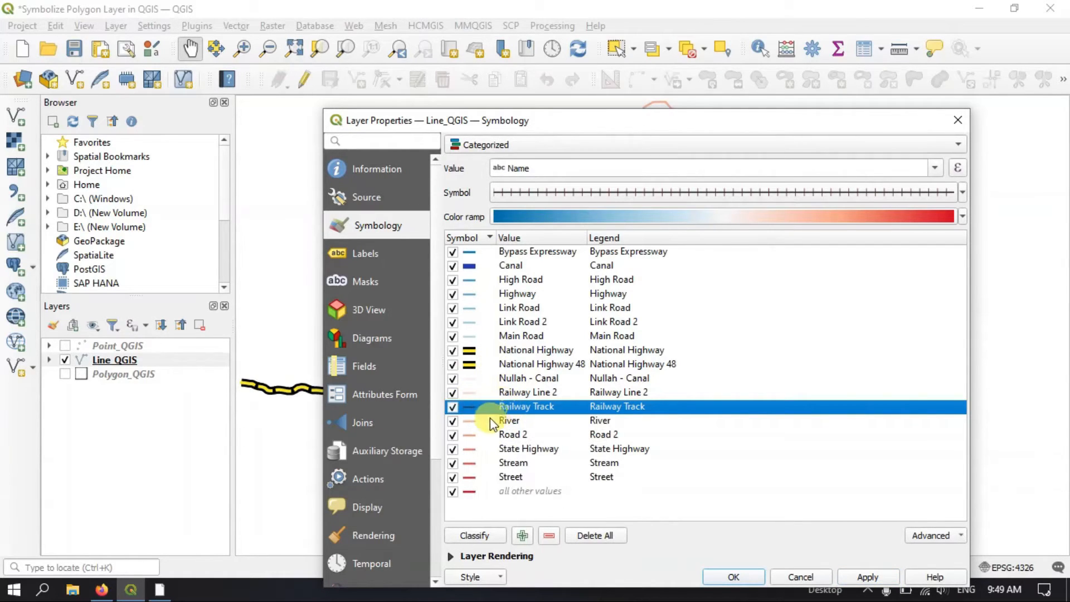
left_click(472, 394)
right_click(472, 396)
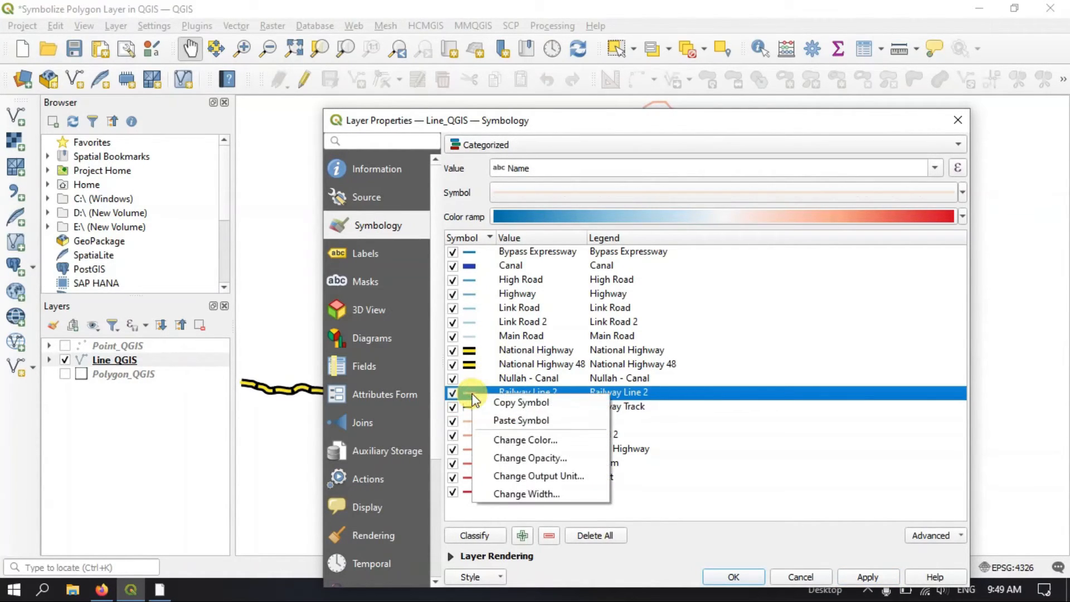
left_click(504, 418)
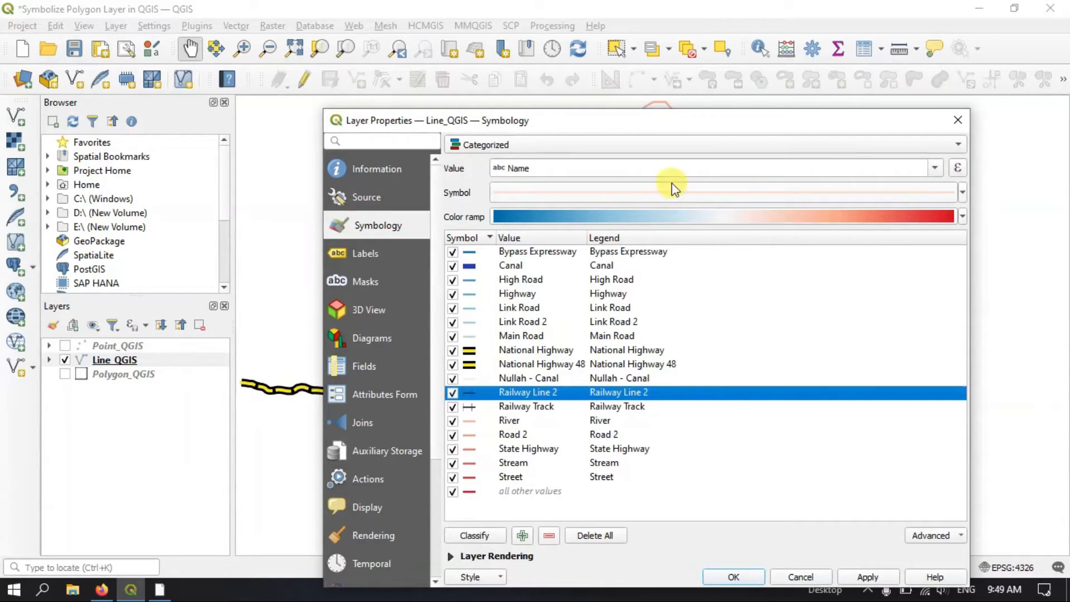
left_click_drag(686, 122, 678, 65)
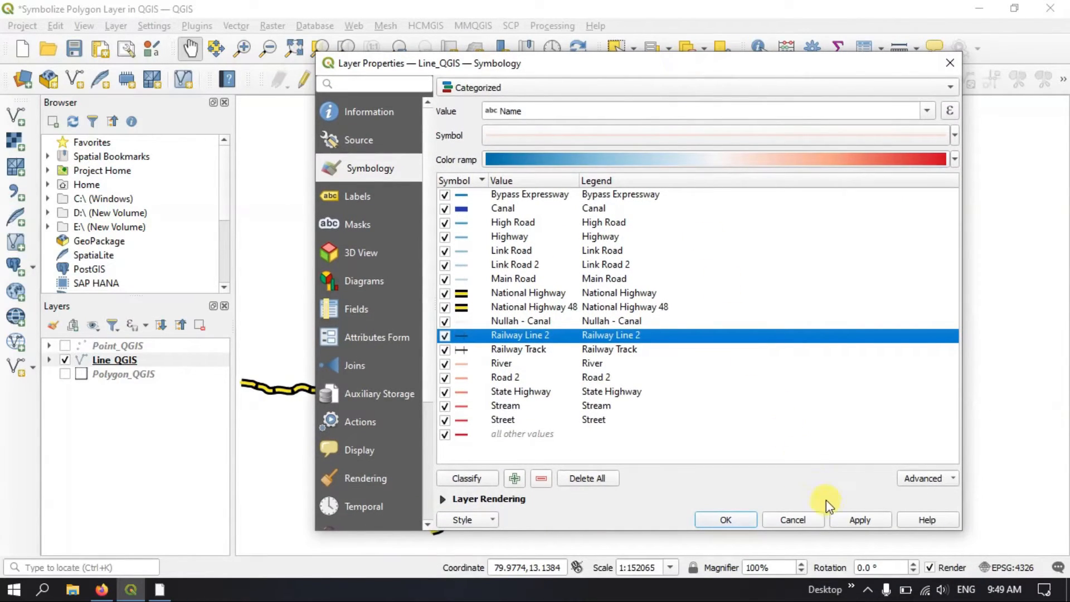
left_click(858, 526)
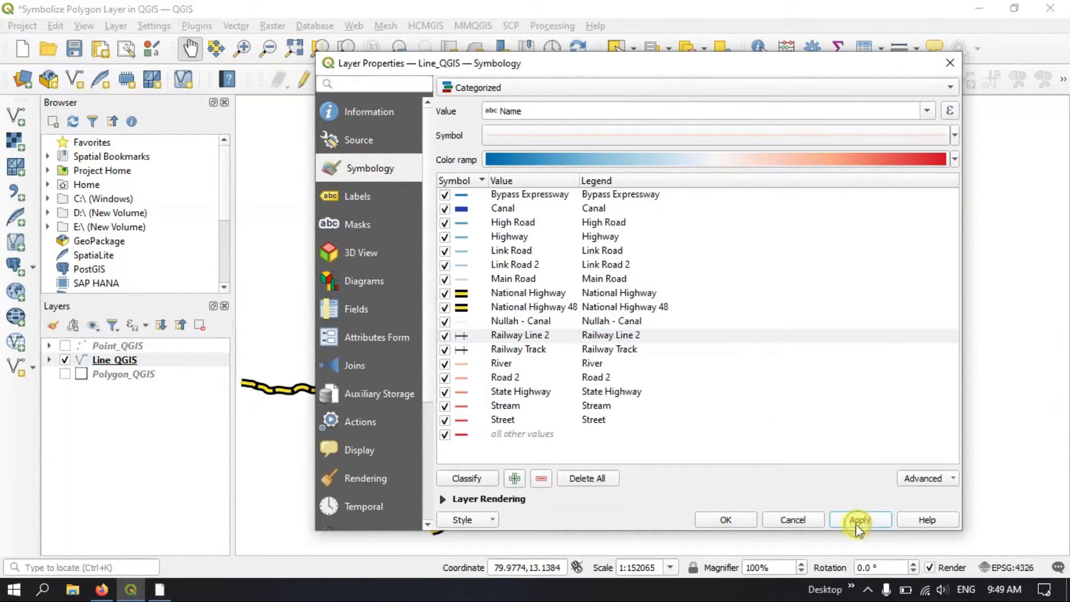
Change the State Highway symbol's color to bright red (#e81d02)
left_click(465, 395)
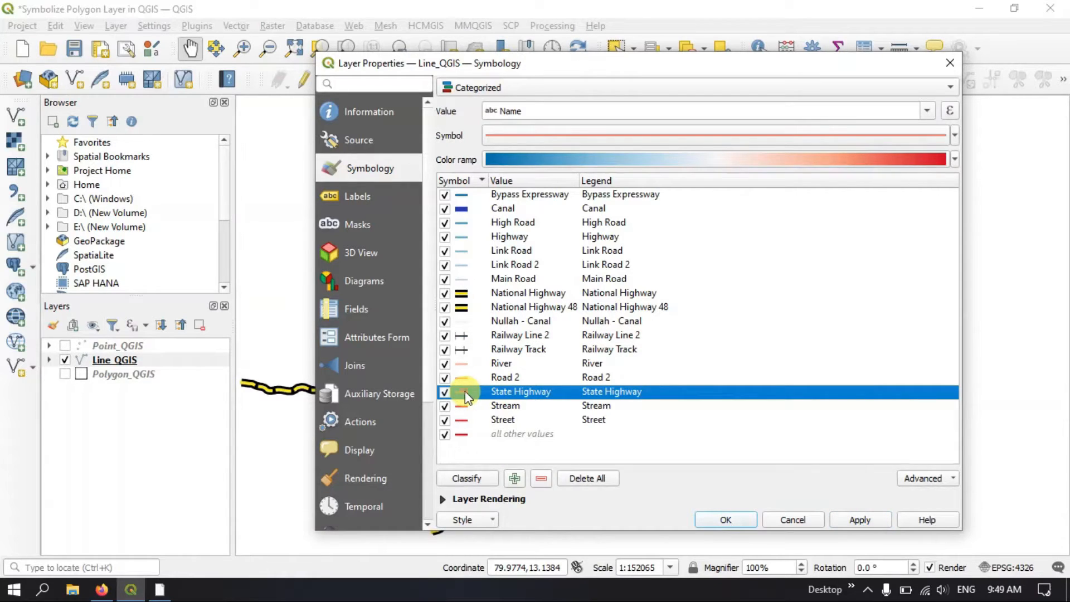
right_click(465, 390)
left_click(529, 438)
left_click(537, 160)
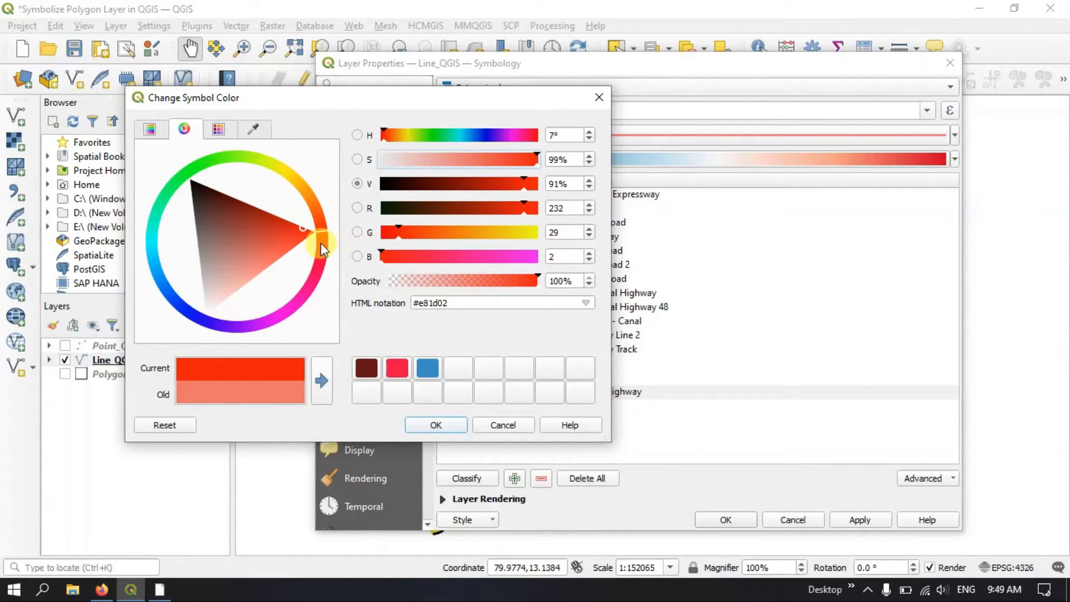
left_click(322, 381)
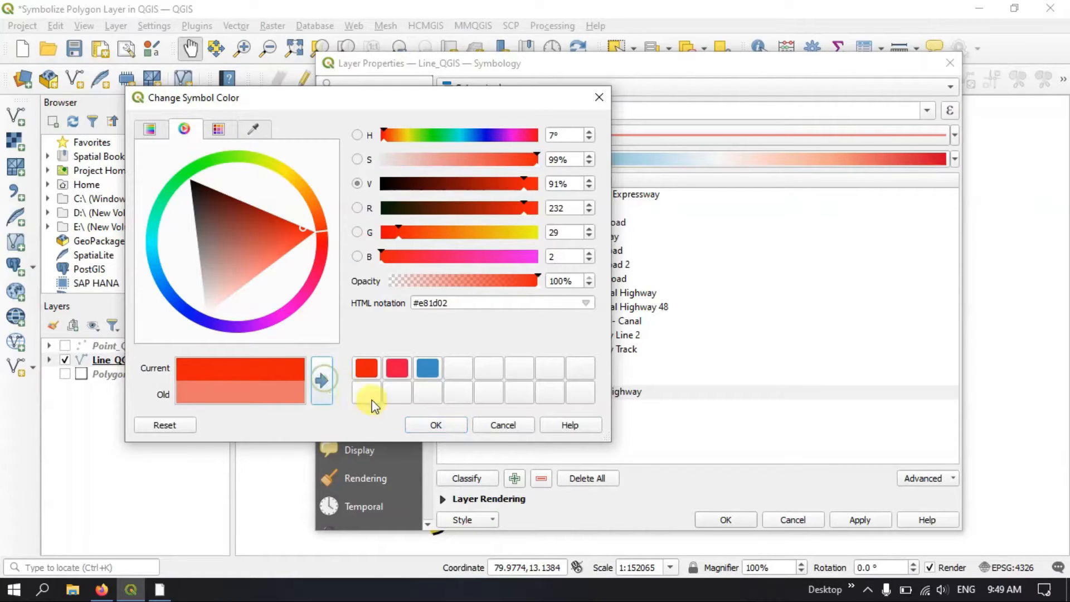
left_click(436, 426)
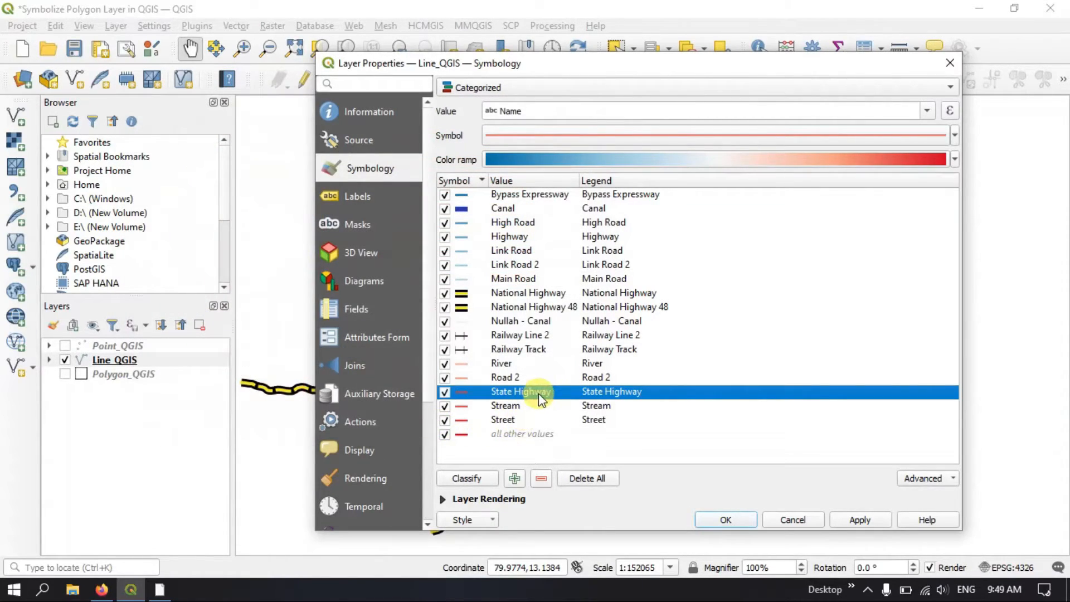
Set the State Highway line width to 1.66
right_click(538, 393)
left_click(596, 490)
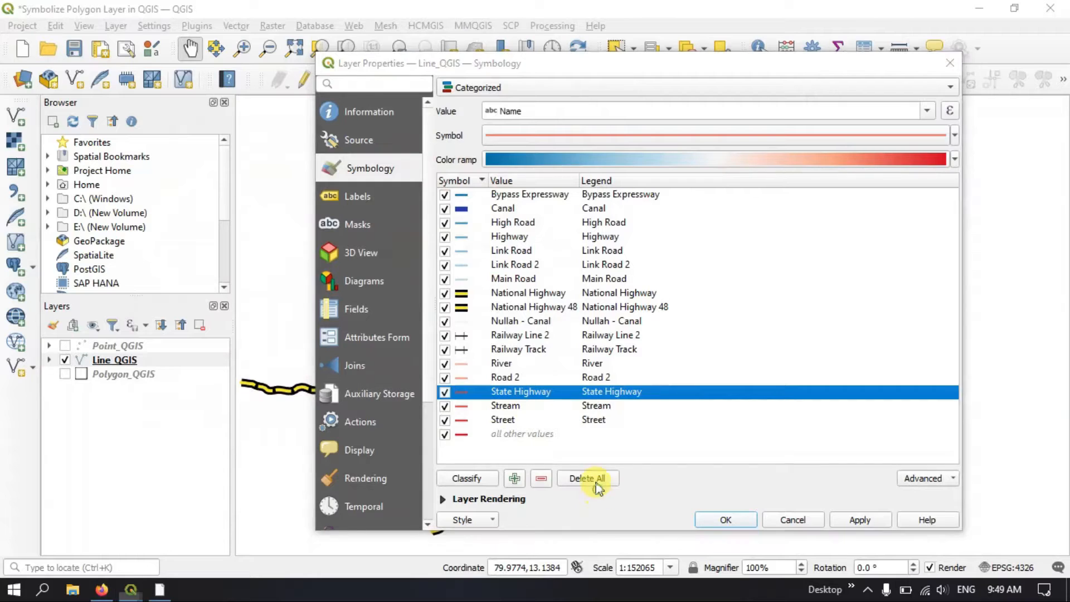
left_click(579, 273)
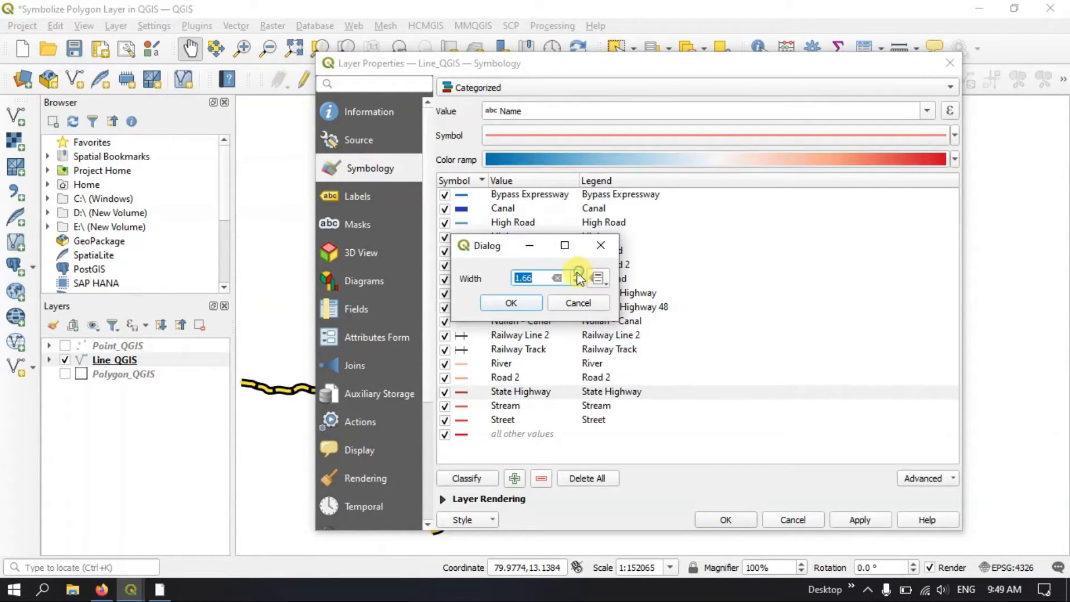
left_click_drag(534, 278, 517, 277)
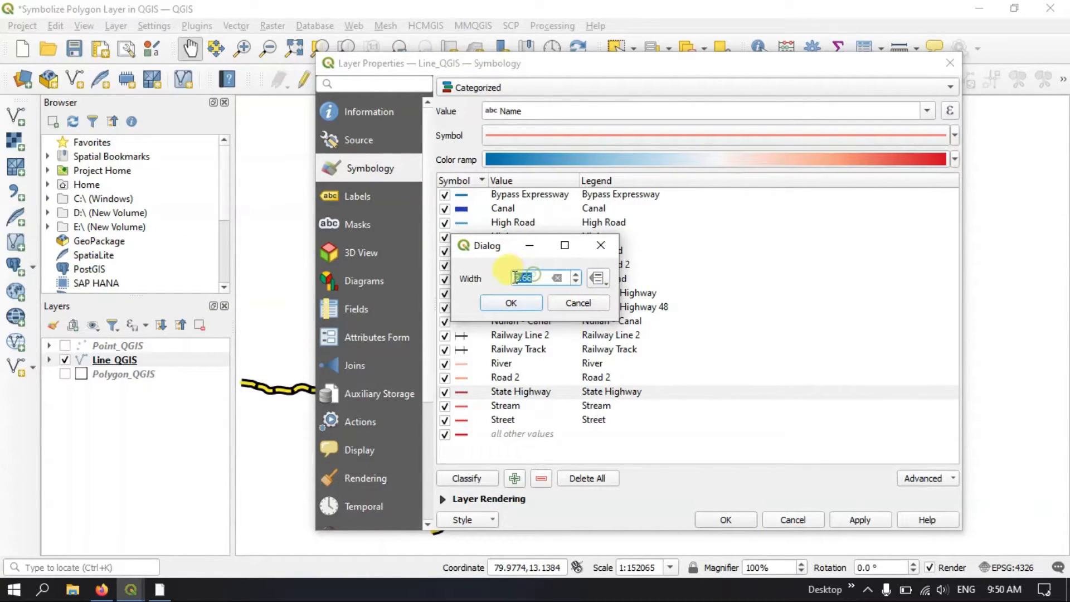
left_click(512, 303)
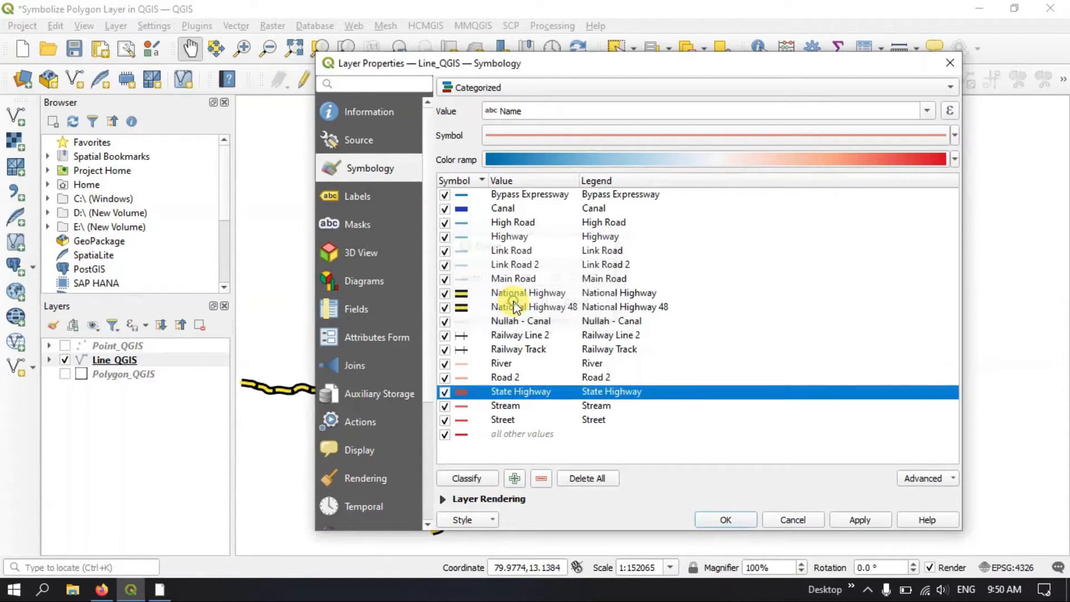
Copy the State Highway symbol and apply the symbology changes to the layer
right_click(480, 393)
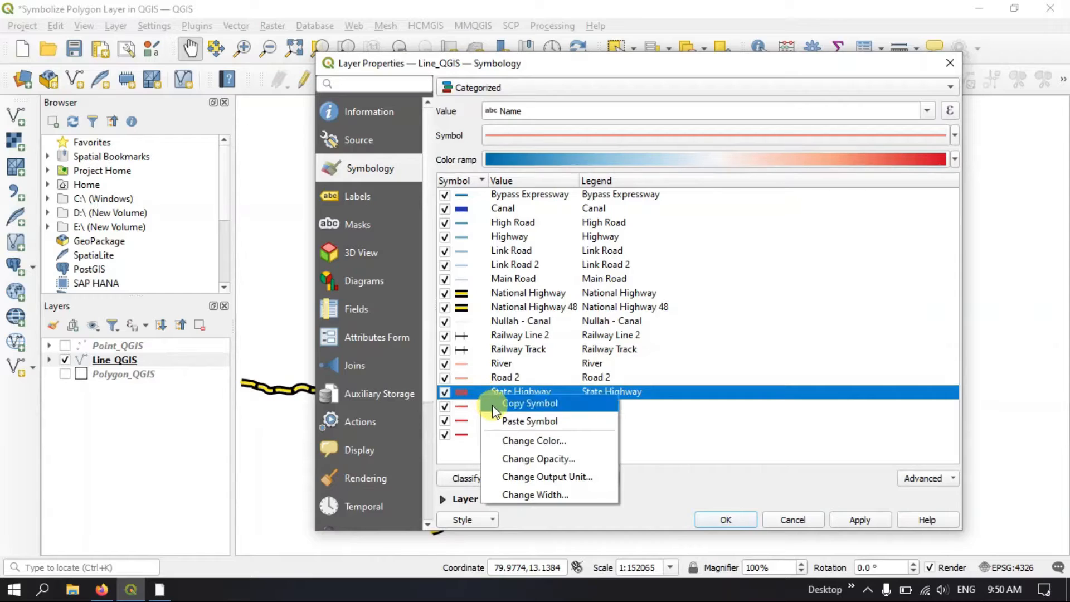
left_click(493, 404)
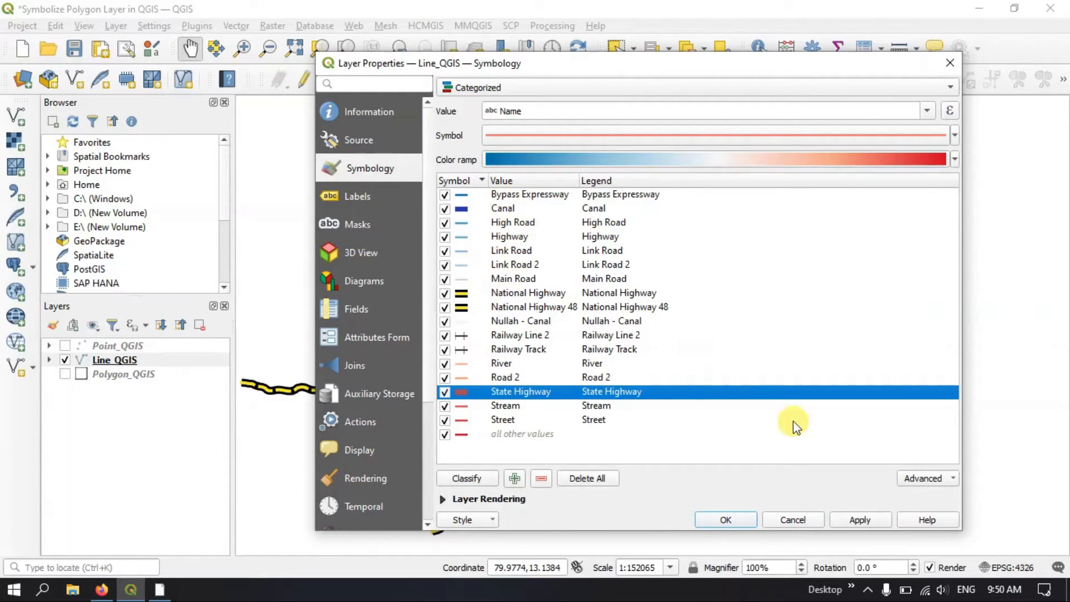
left_click(857, 519)
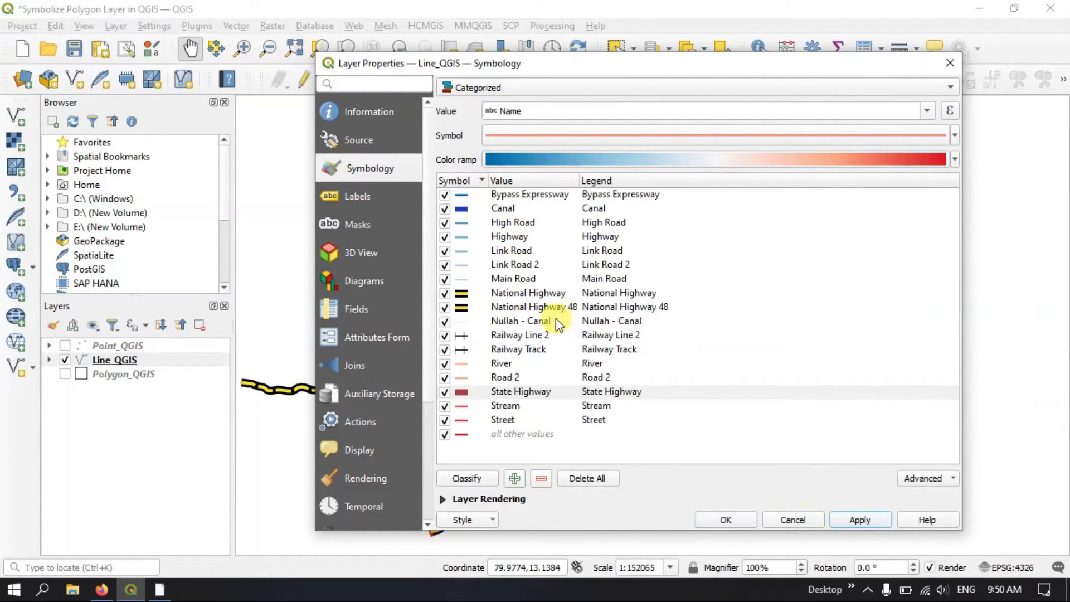
Assign the effect neon line symbol to the High Road category
left_click(465, 223)
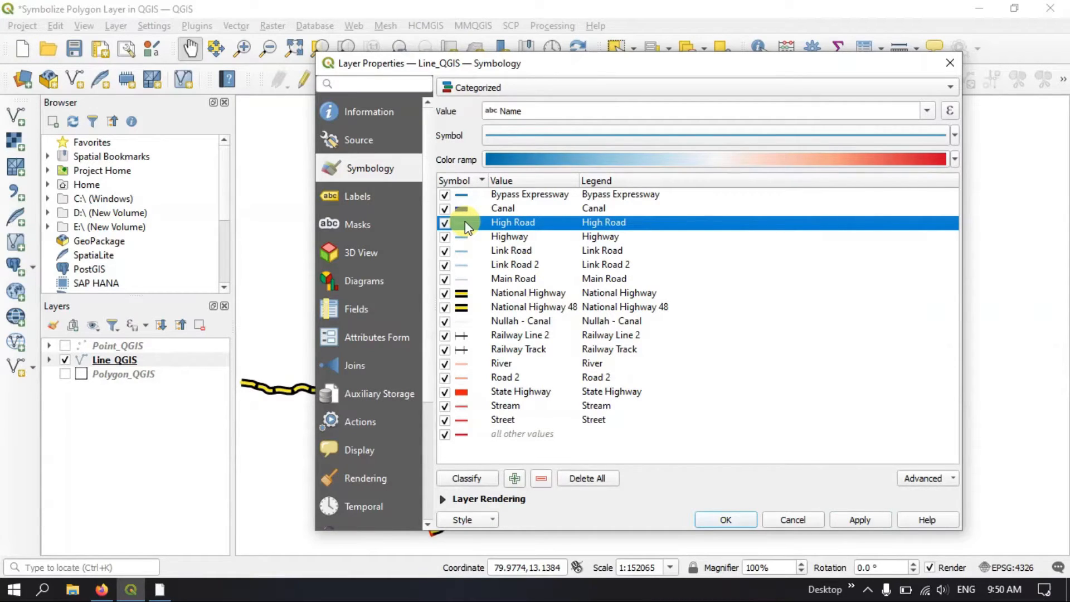
right_click(465, 222)
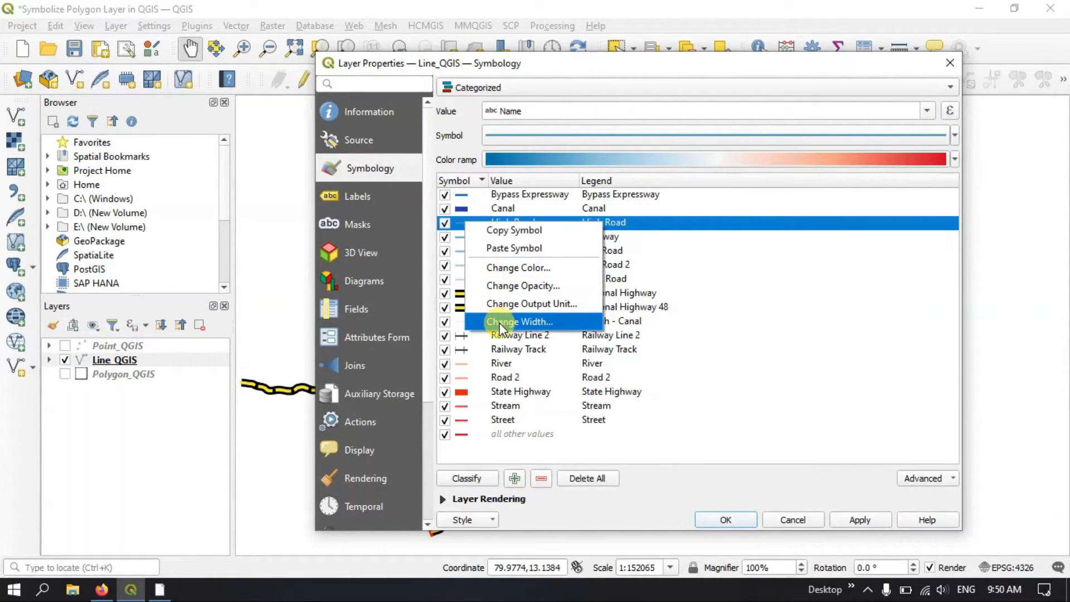
left_click(703, 132)
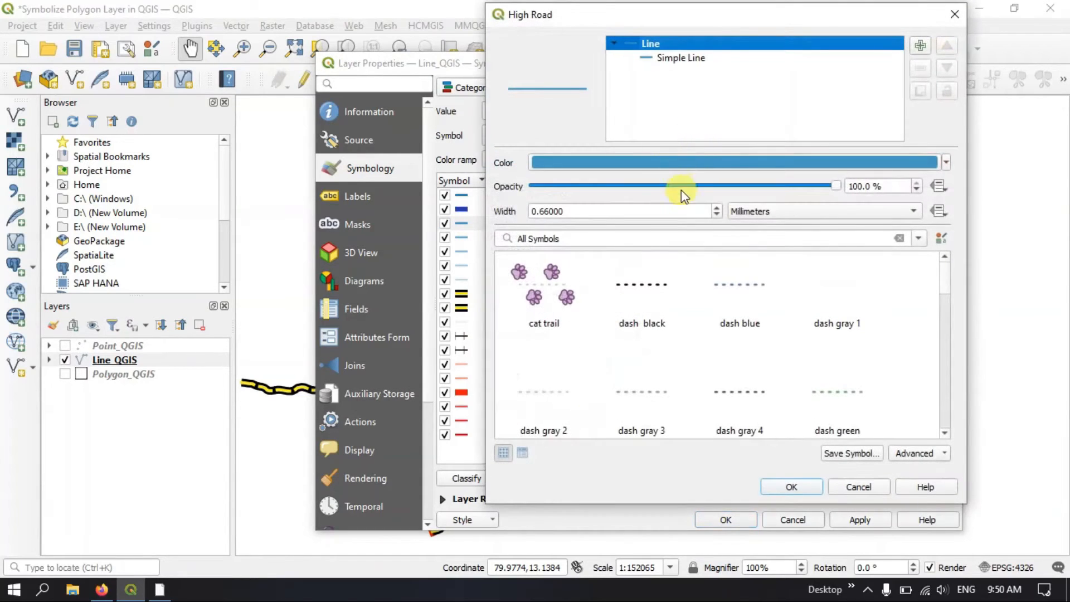
scroll(712, 306, "down", 5)
scroll(711, 308, "up", 2)
scroll(711, 308, "up", 3)
scroll(658, 295, "down", 5)
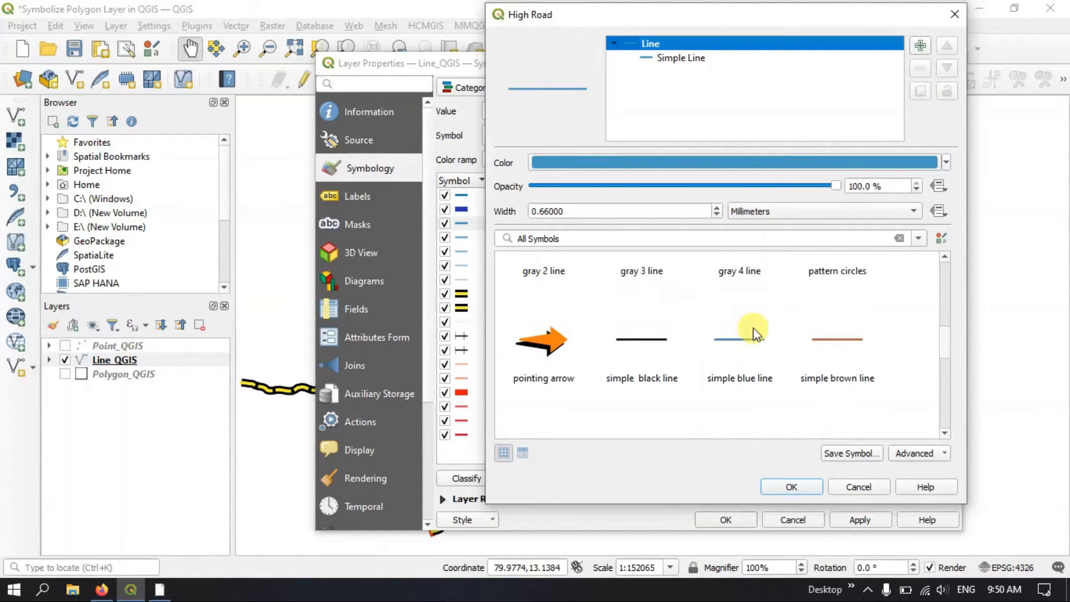
scroll(741, 337, "up", 2)
scroll(752, 332, "up", 2)
scroll(755, 333, "down", 2)
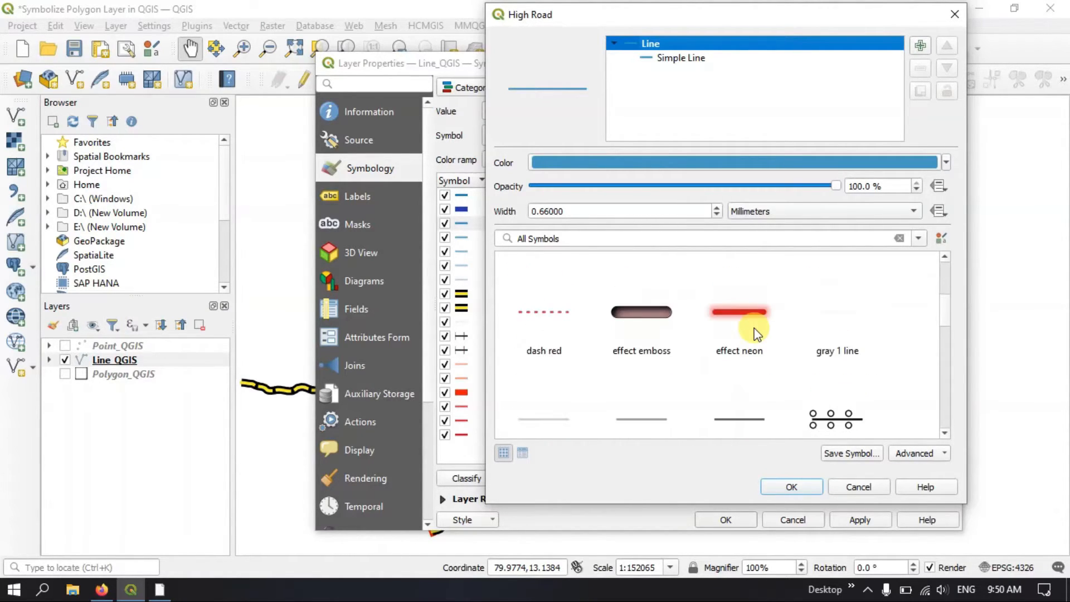
left_click(752, 330)
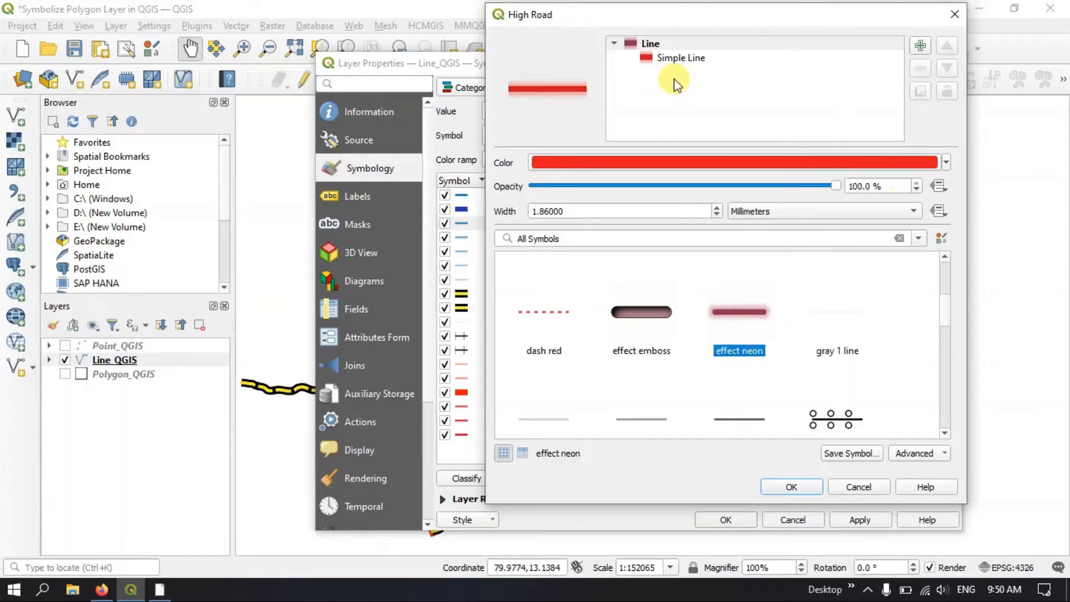
left_click(652, 58)
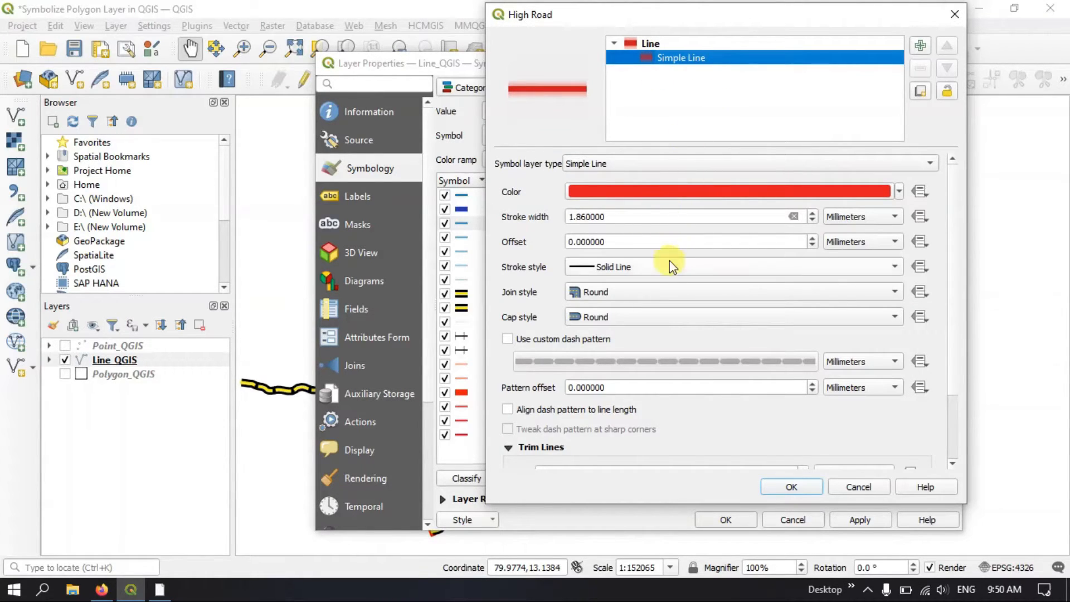
left_click(792, 487)
Apply the symbology changes and move the properties dialog aside to check the lines on the map
left_click(861, 520)
left_click_drag(729, 66, 683, 546)
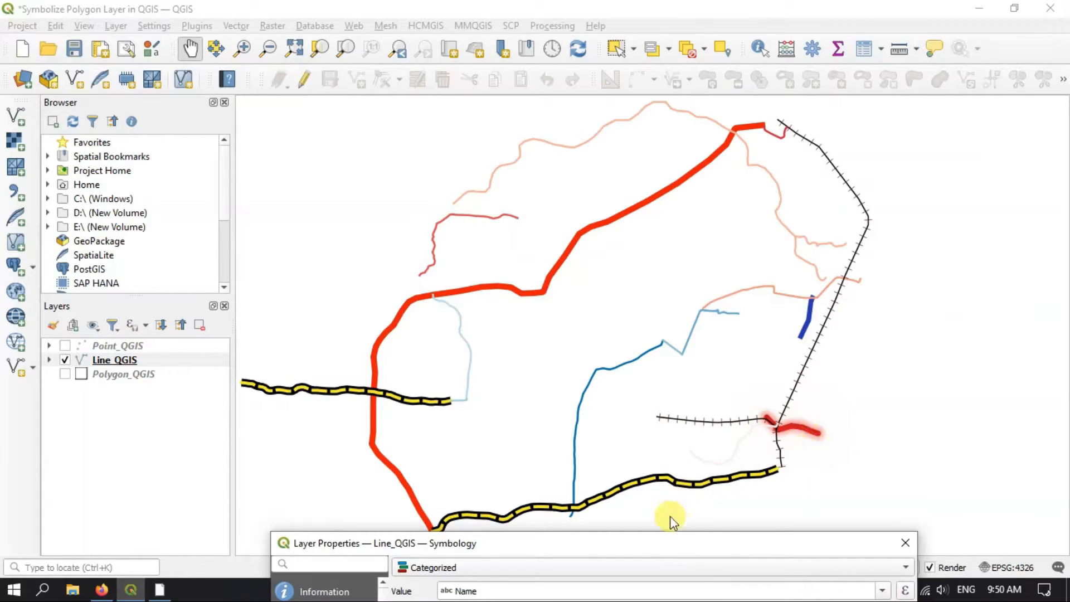
left_click_drag(678, 554, 737, 129)
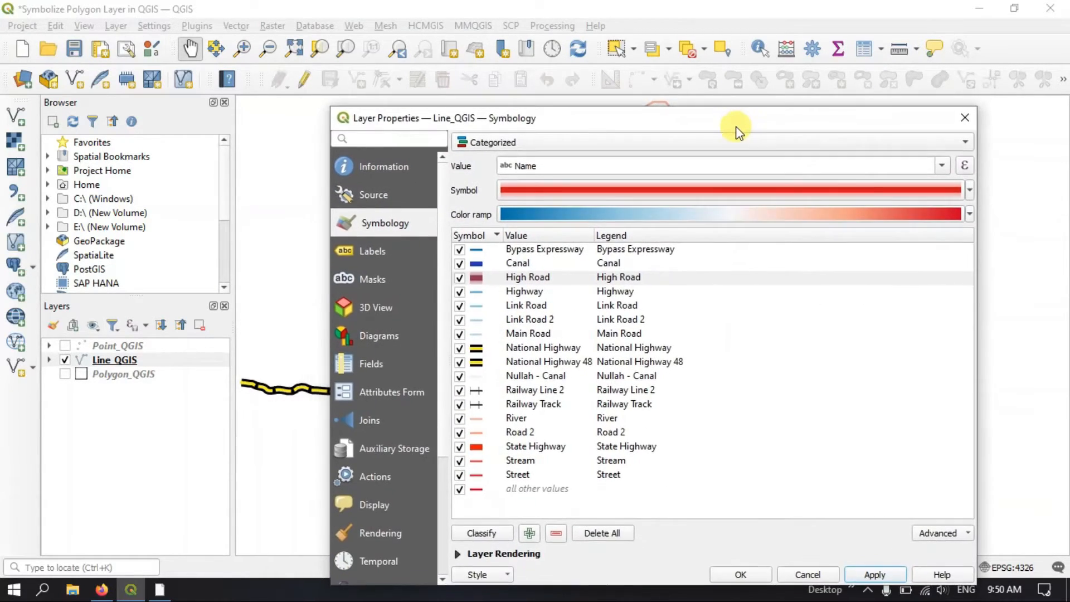
Assign the dash black line symbol to the Link Road category
left_click(518, 250)
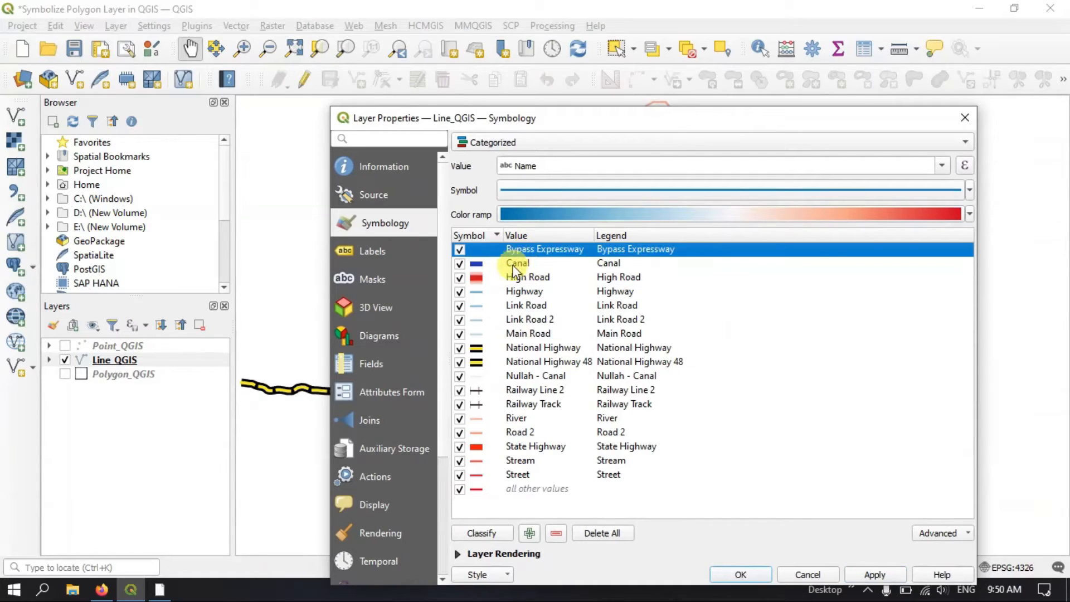
left_click(506, 291)
left_click(505, 306)
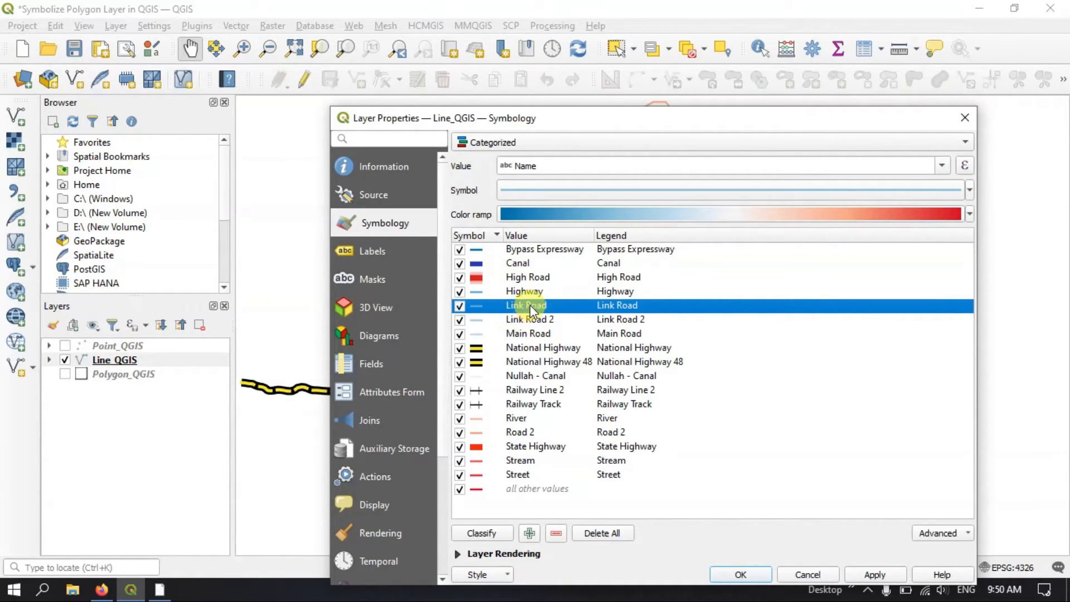
right_click(526, 306)
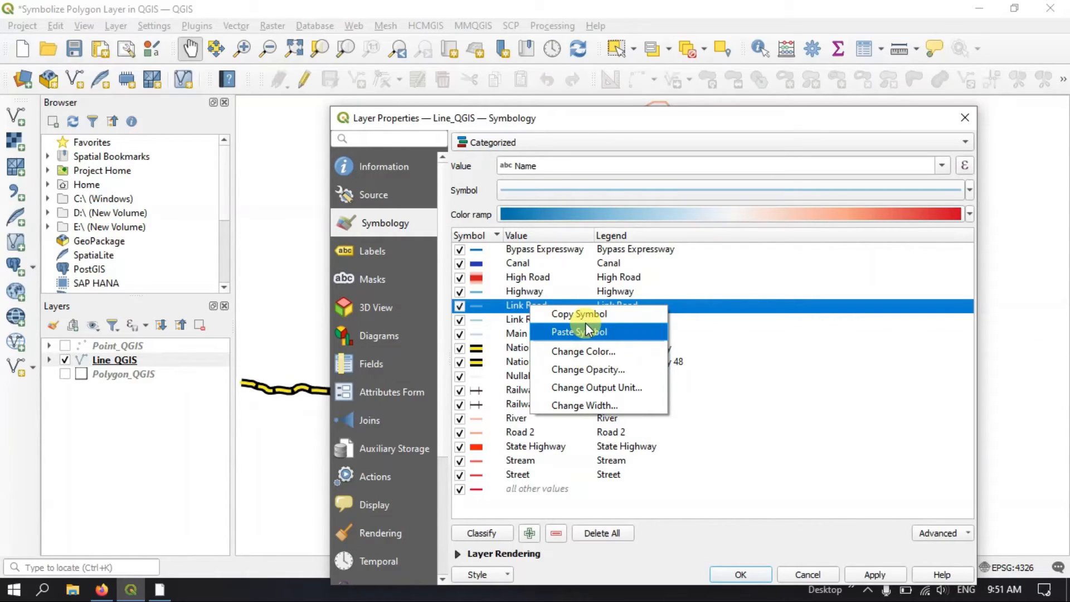
left_click(715, 195)
left_click(713, 193)
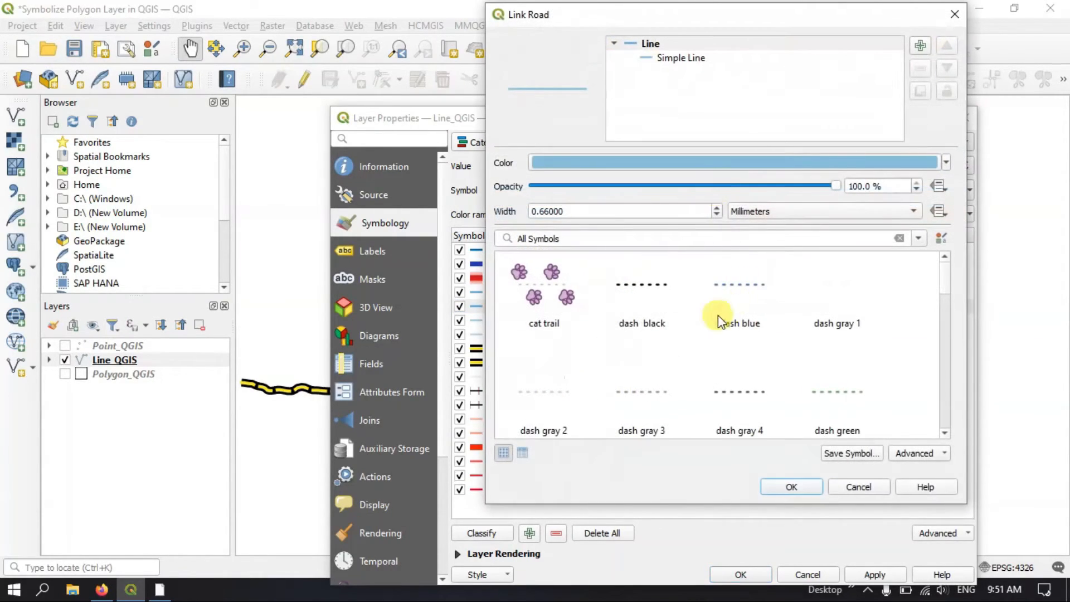
left_click(653, 293)
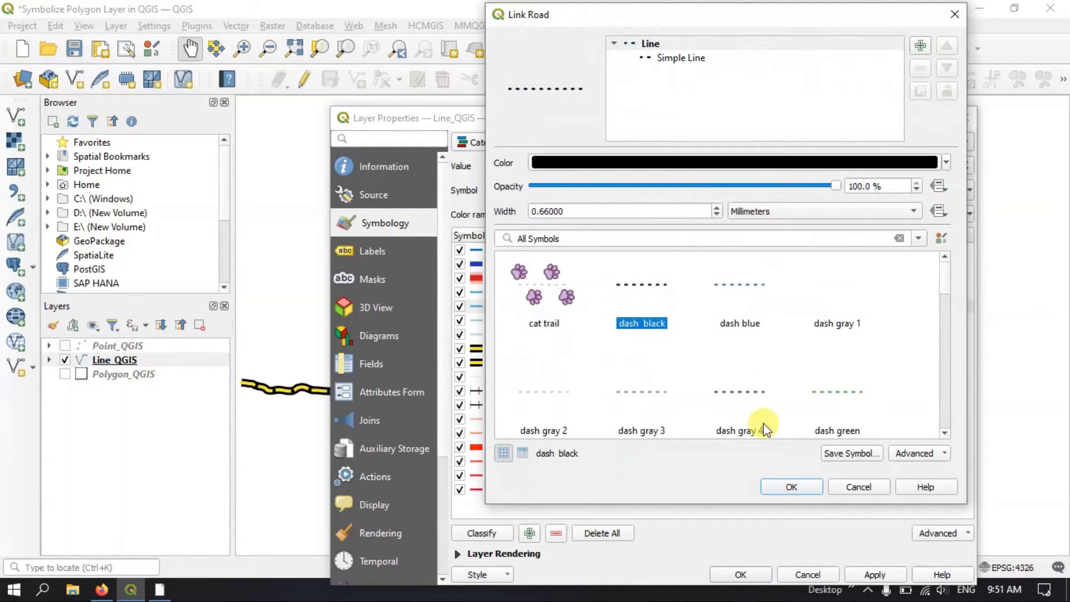
left_click(789, 486)
Copy the Link Road symbol onto the Link Road 2 category
right_click(491, 306)
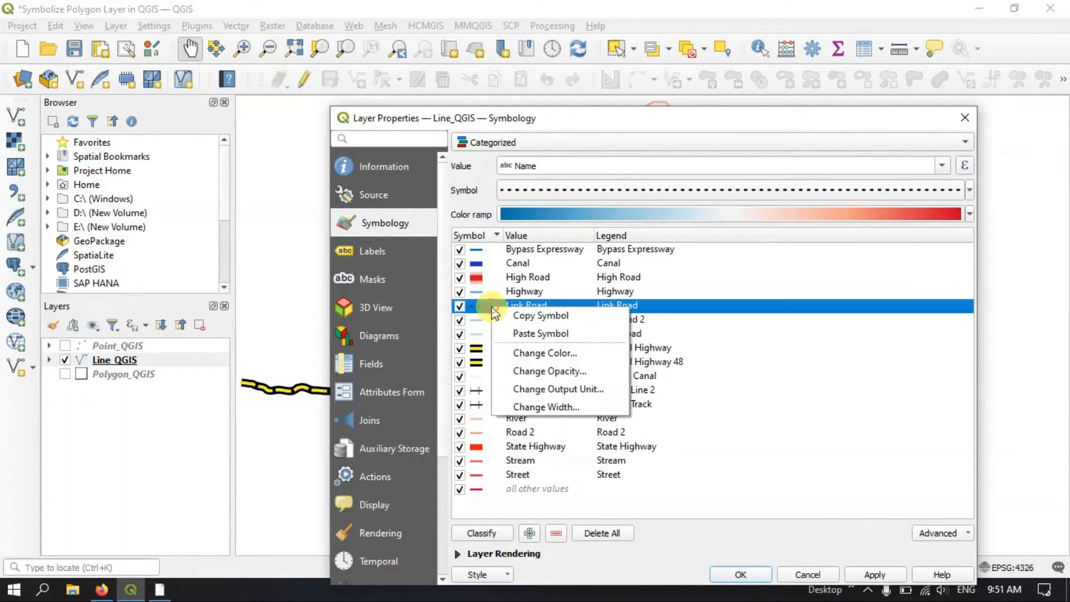
left_click(521, 316)
right_click(490, 320)
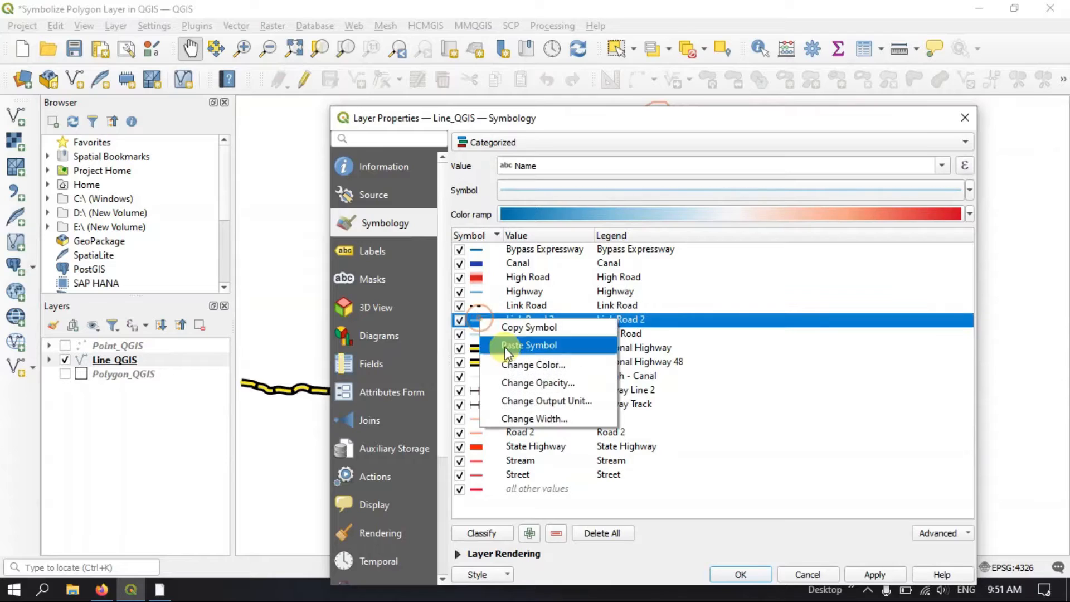
left_click(491, 345)
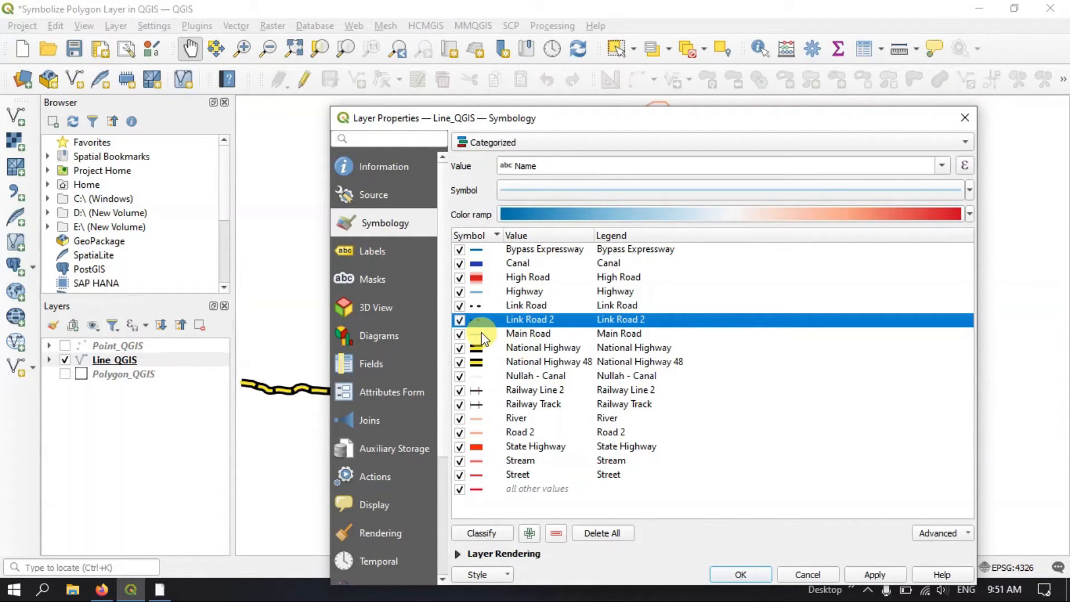
Choose the topo road line symbol for the Nullah - Canal category
double_click(480, 379)
scroll(720, 278, "down", 15)
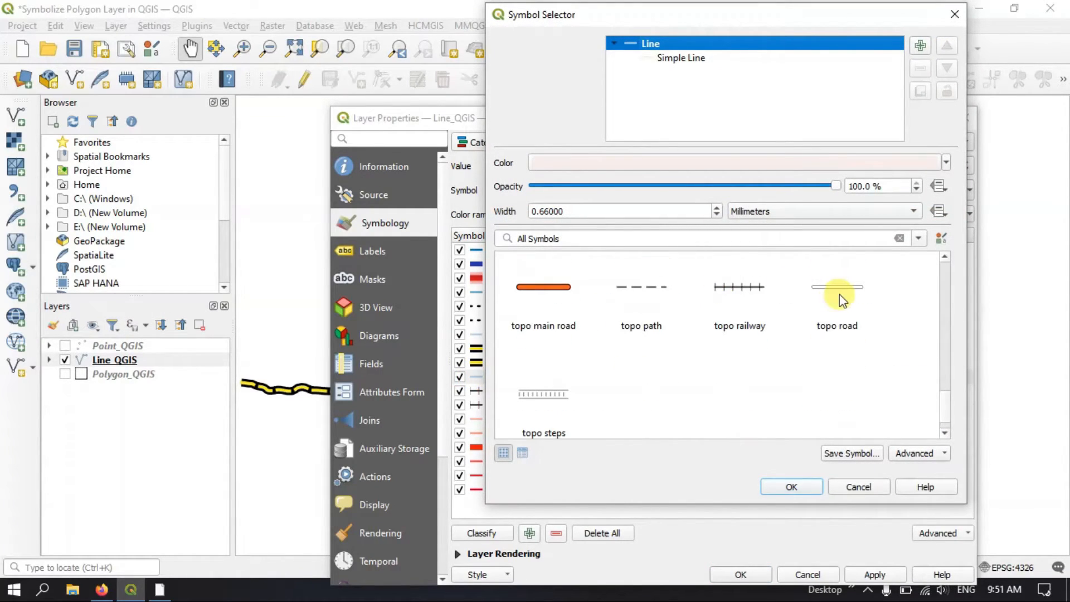
scroll(839, 294, "up", 2)
scroll(836, 362, "down", 2)
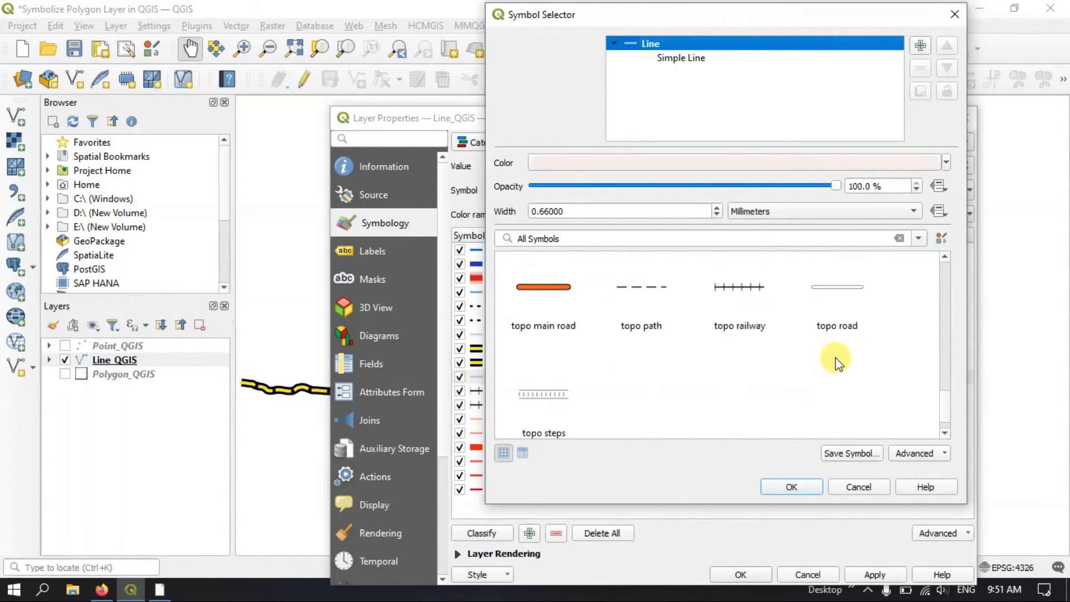
left_click(841, 287)
Set the Nullah - Canal symbol's color to cyan (#1dffff) and apply the symbology to the Line_QGIS layer
left_click(638, 164)
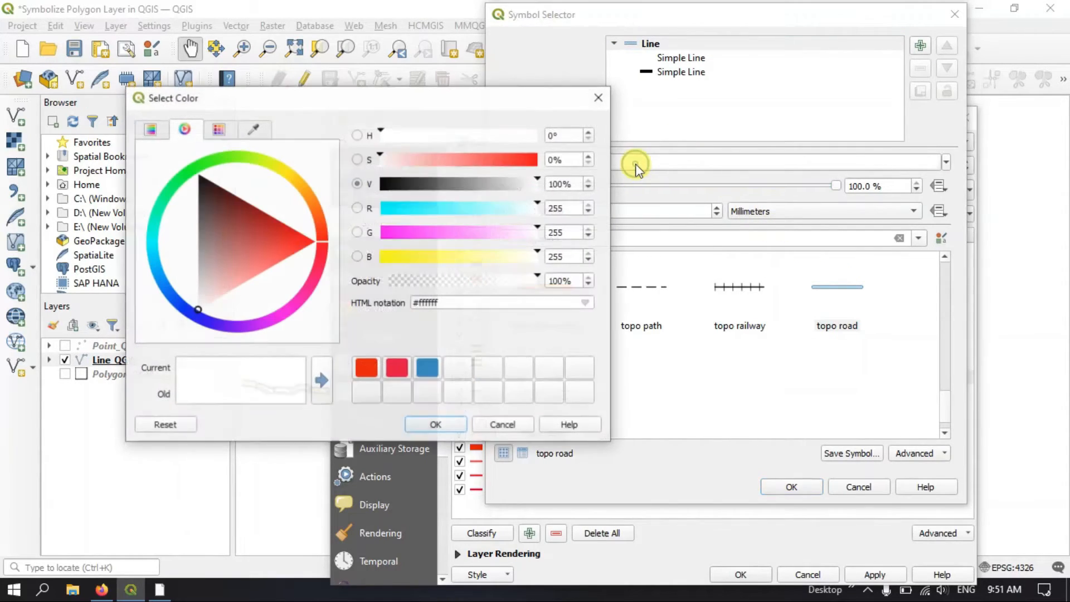
left_click(399, 210)
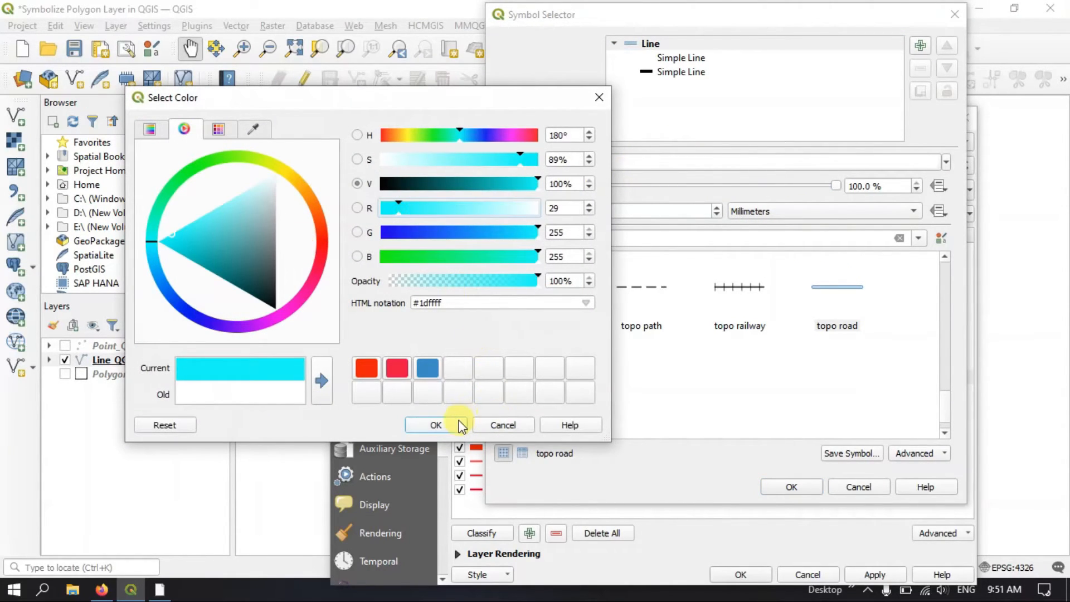
left_click(435, 424)
left_click(797, 487)
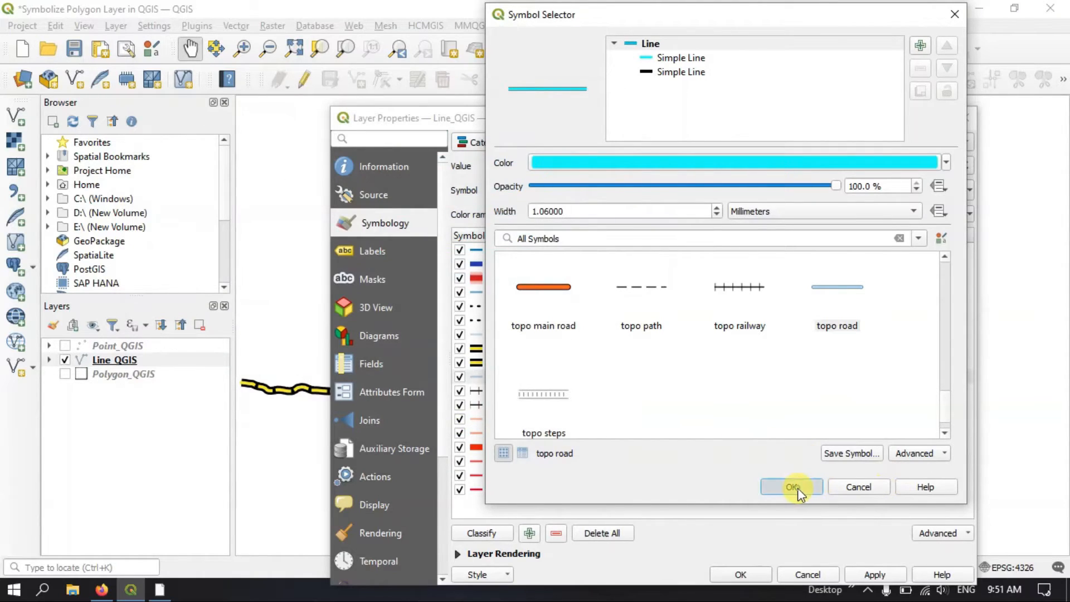
left_click(876, 575)
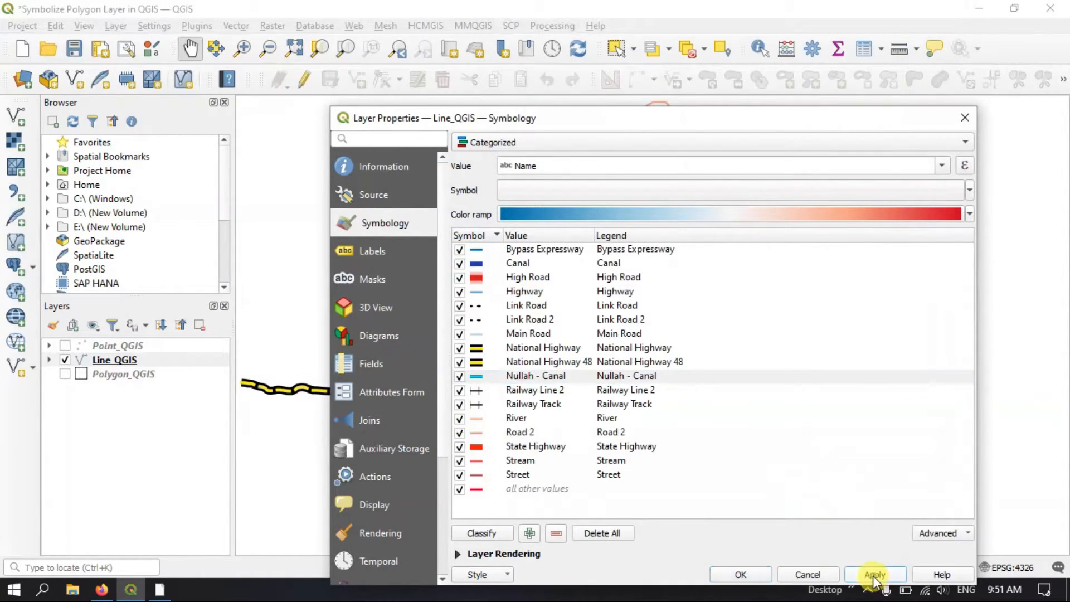
left_click(761, 574)
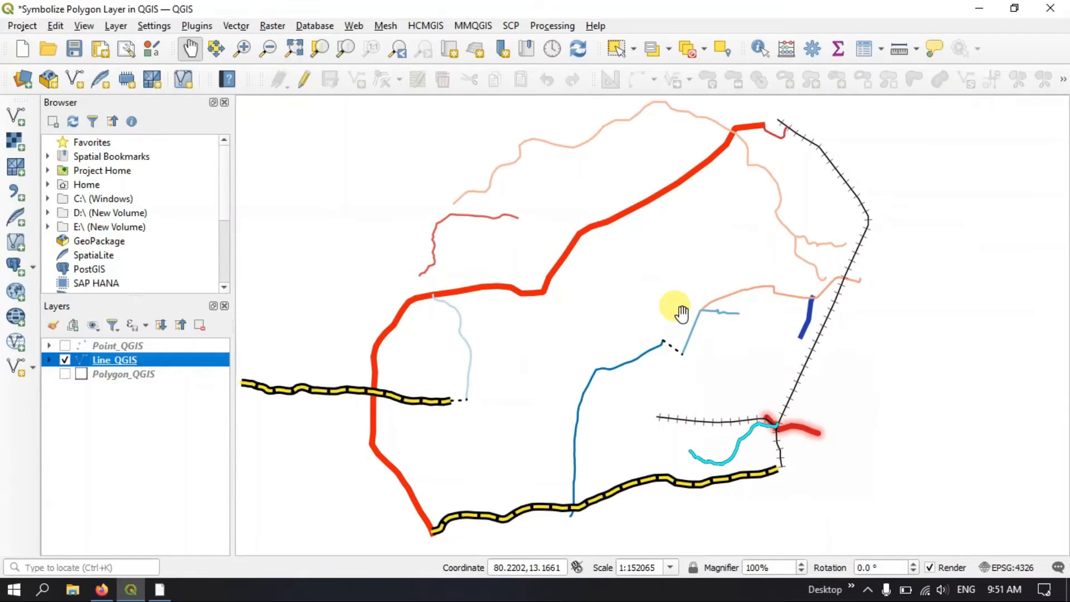
Hide the Line_QGIS layer and show the Polygon_QGIS layer on the map
scroll(723, 360, "up", 1)
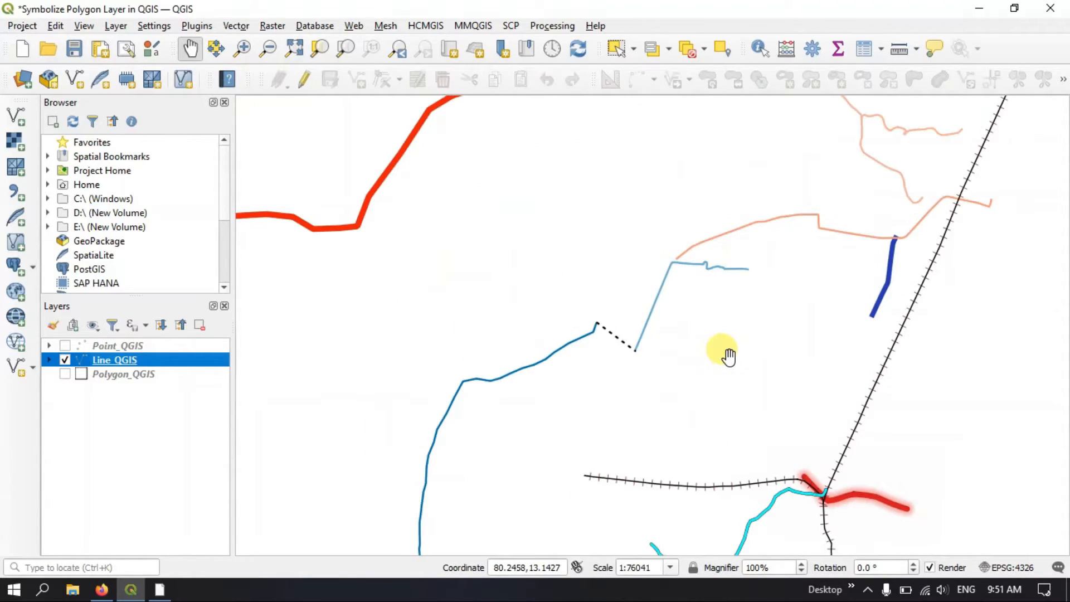
scroll(721, 353, "down", 2)
scroll(662, 357, "up", 1)
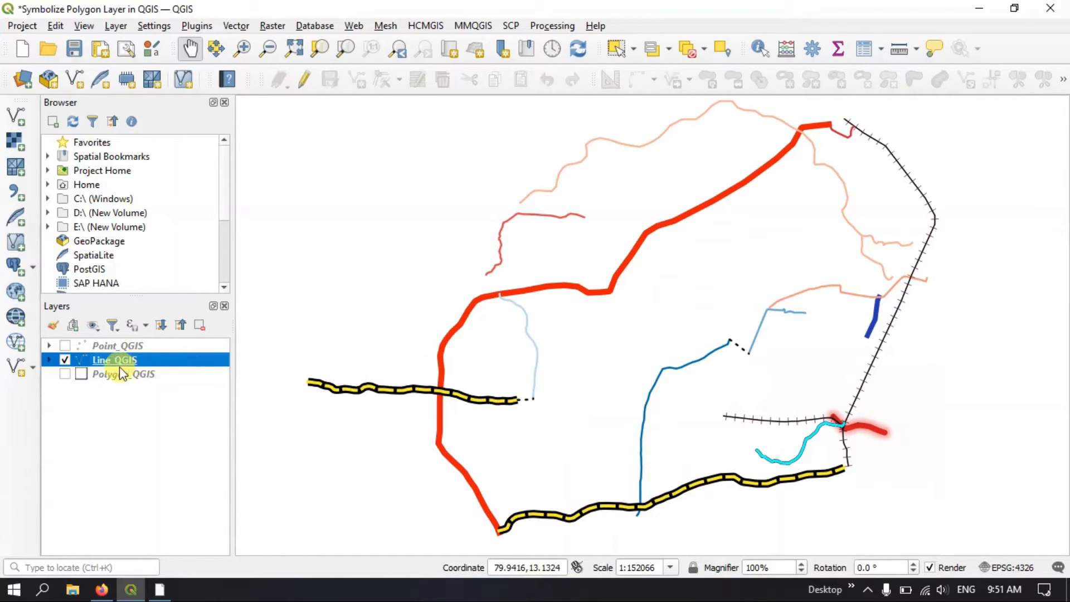
left_click(65, 361)
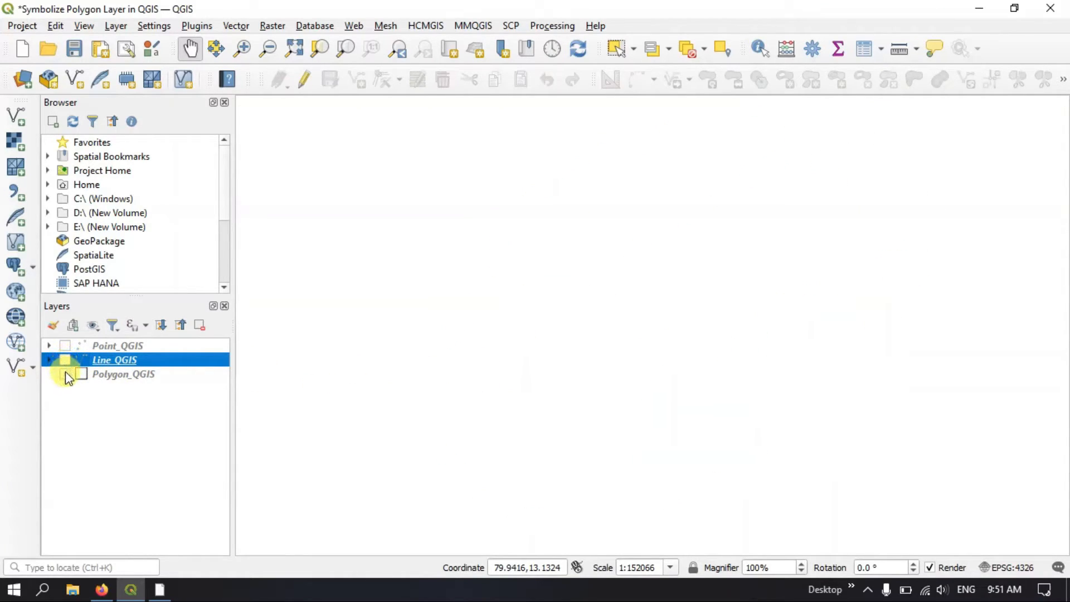
left_click(65, 374)
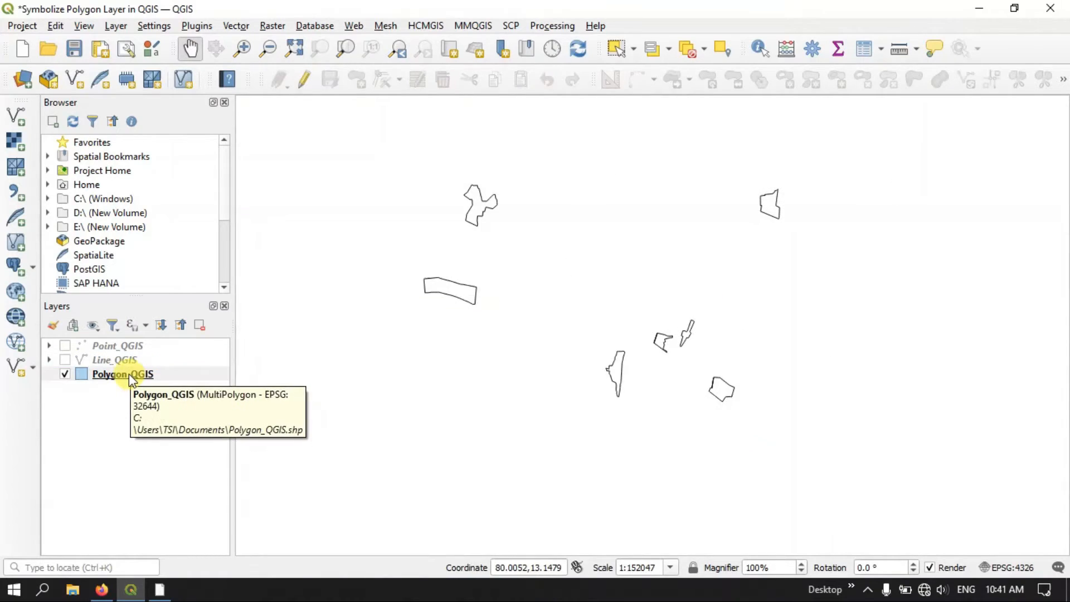
Review the feature names in the Polygon_QGIS attribute table, then close the table
left_click(129, 375)
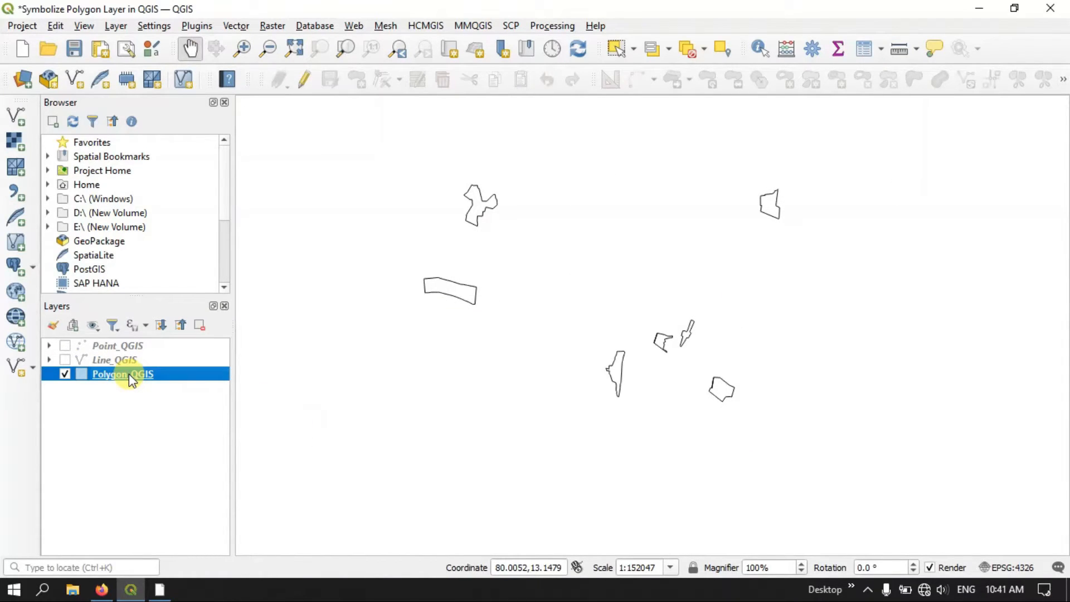
right_click(129, 373)
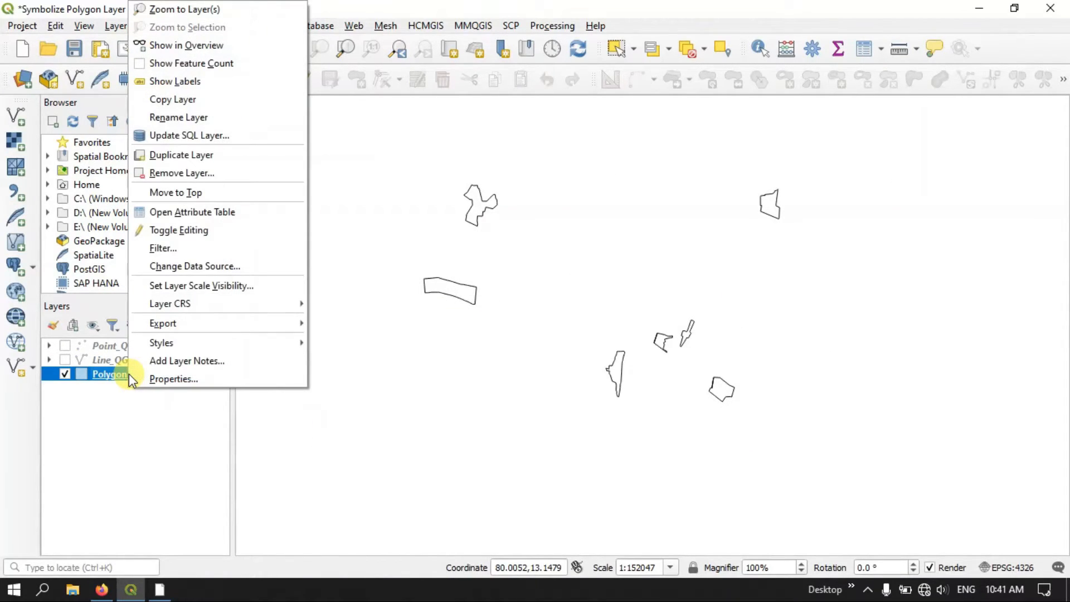
left_click(178, 211)
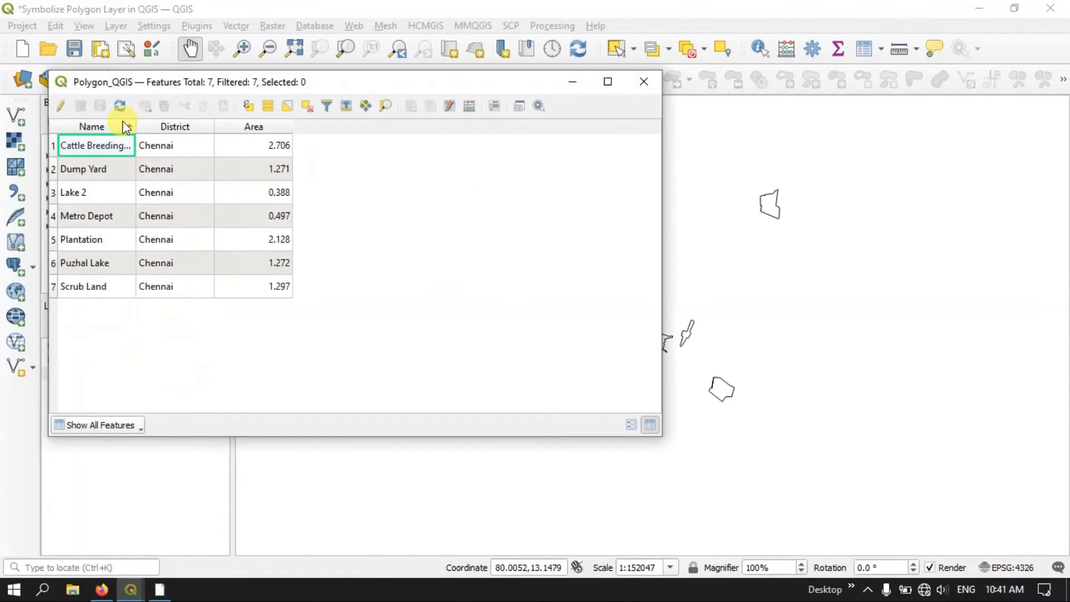
left_click_drag(129, 85, 273, 89)
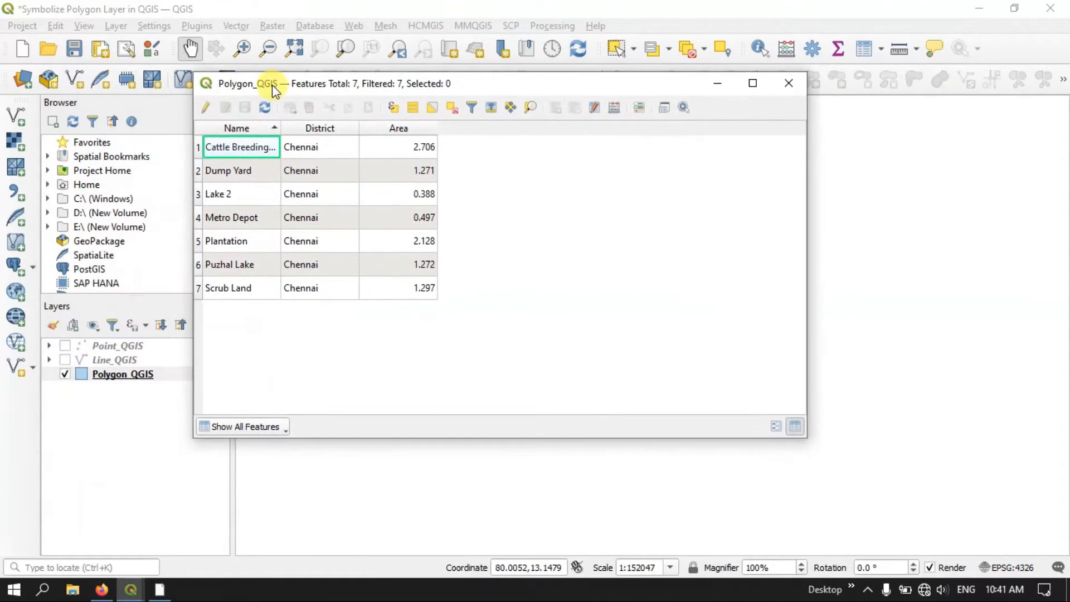
left_click(242, 171)
left_click(238, 195)
left_click(234, 221)
left_click(229, 242)
left_click(223, 265)
left_click(223, 290)
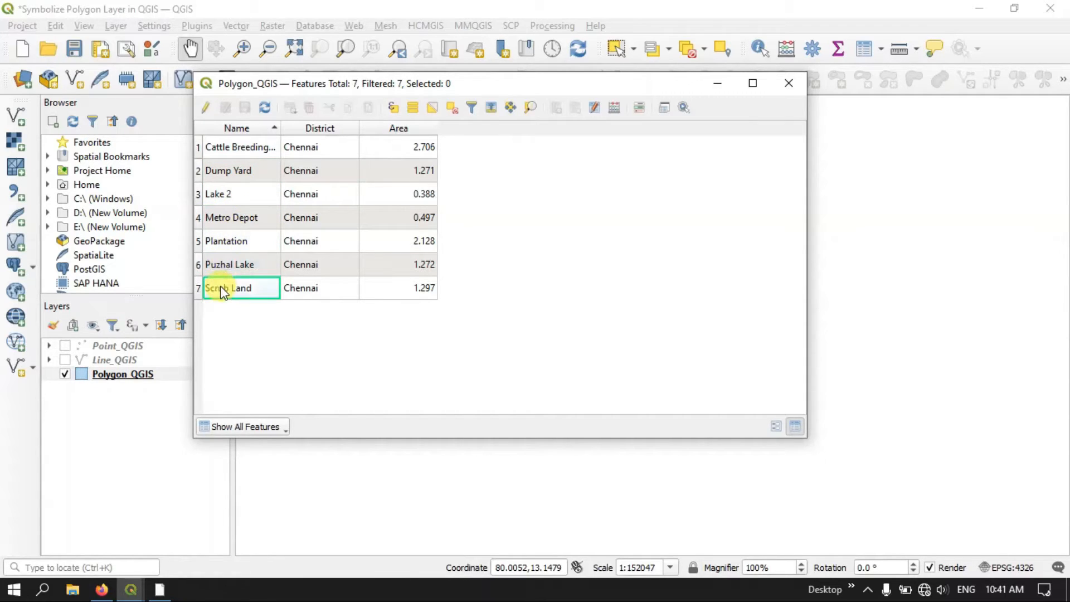
left_click(789, 83)
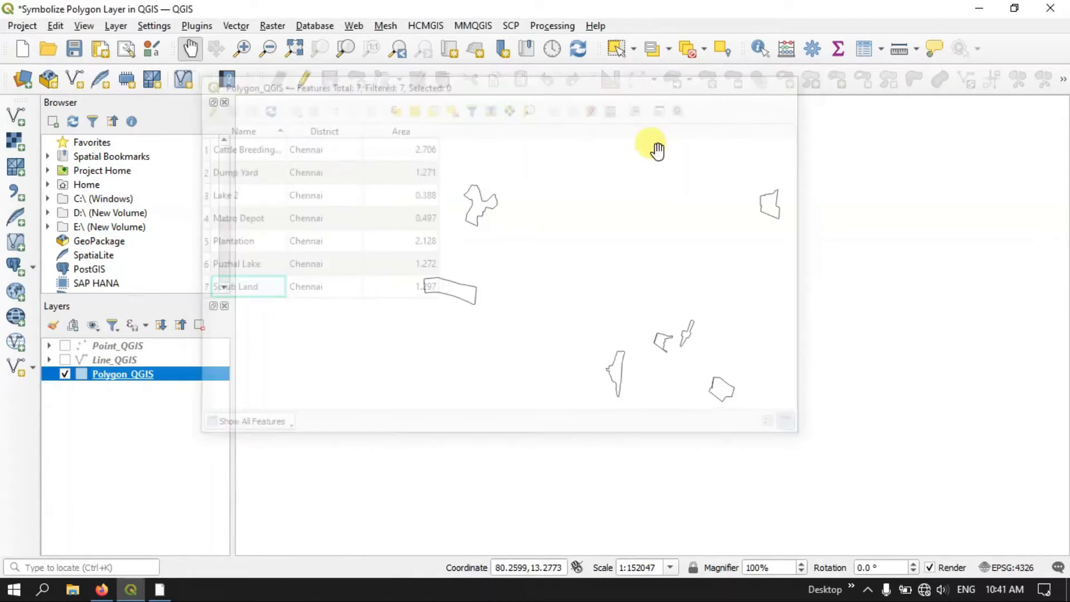
Set the Polygon_QGIS layer's symbology to Categorized with Name as the value field
right_click(150, 376)
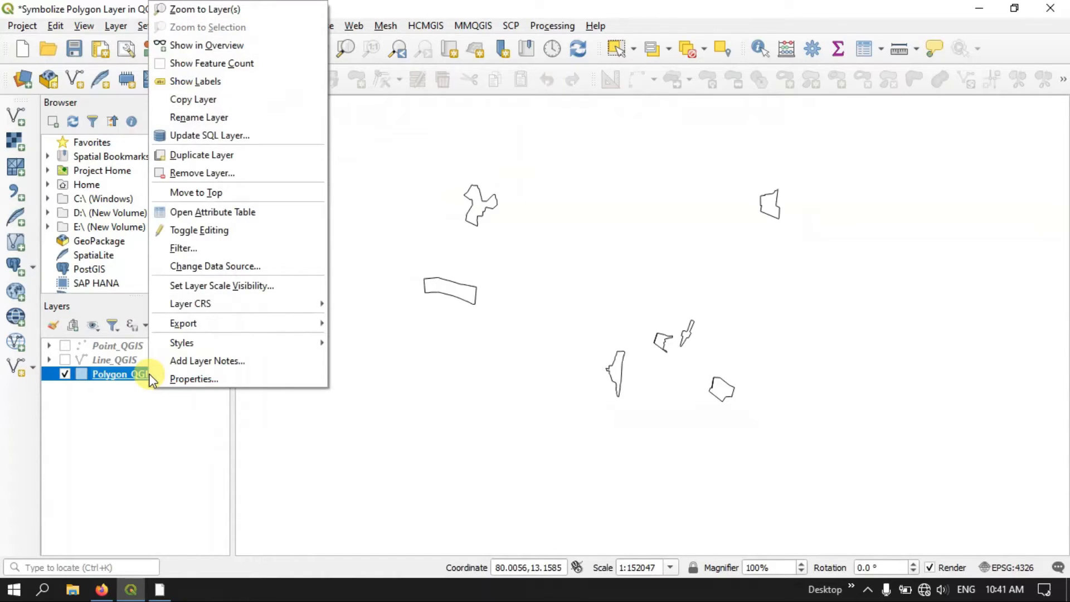
left_click(175, 379)
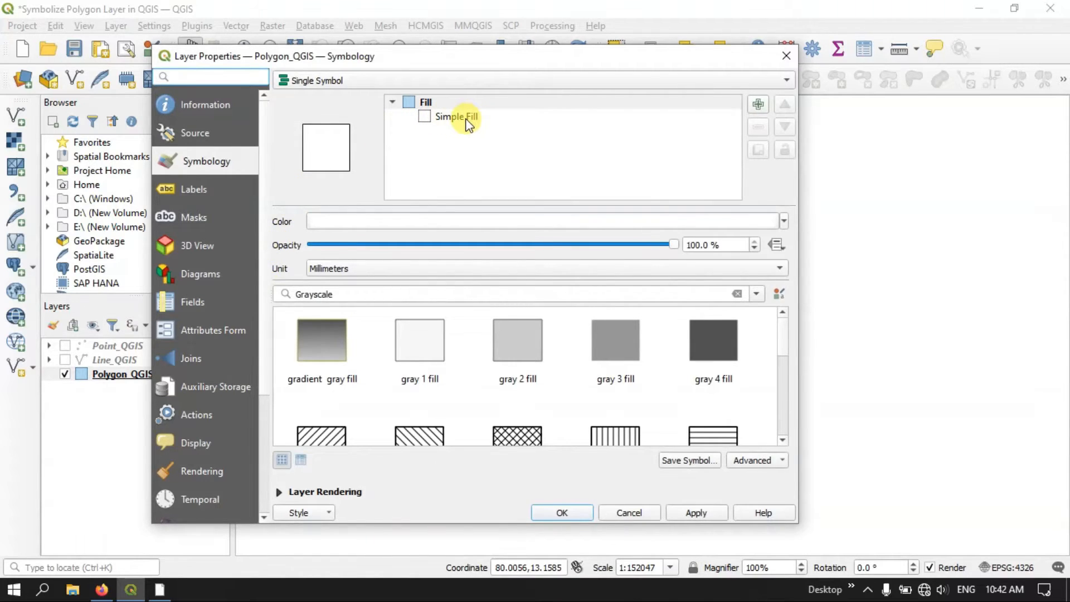
left_click(322, 81)
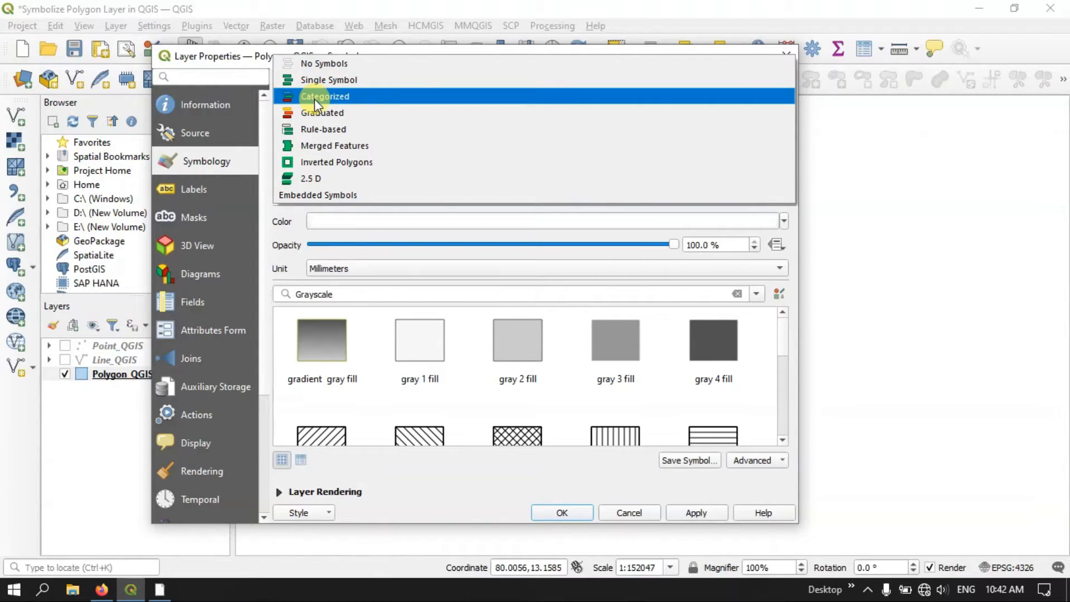
left_click(316, 98)
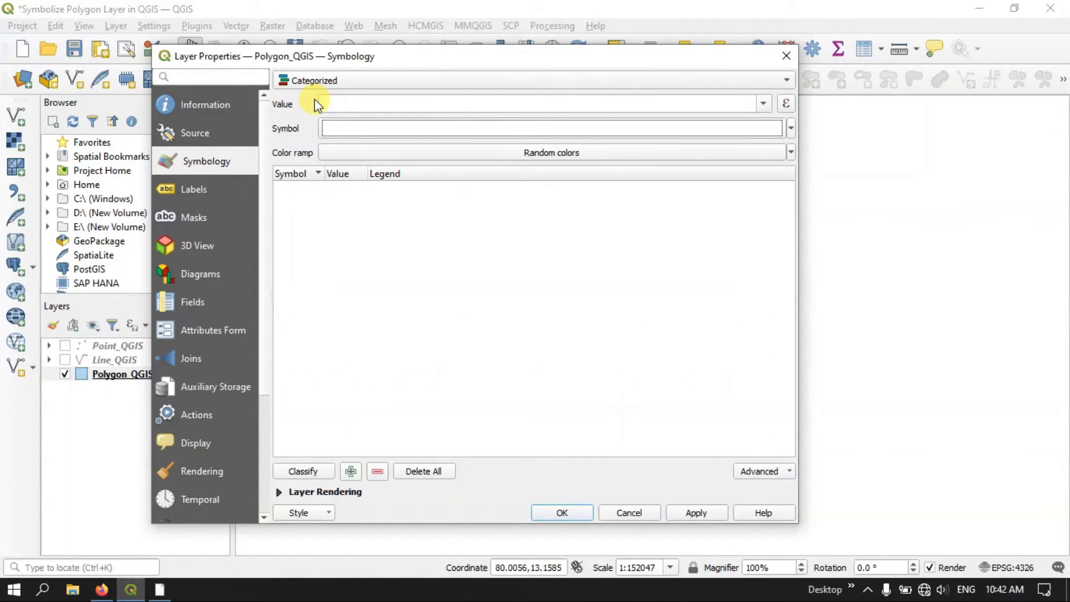
left_click_drag(312, 58, 396, 52)
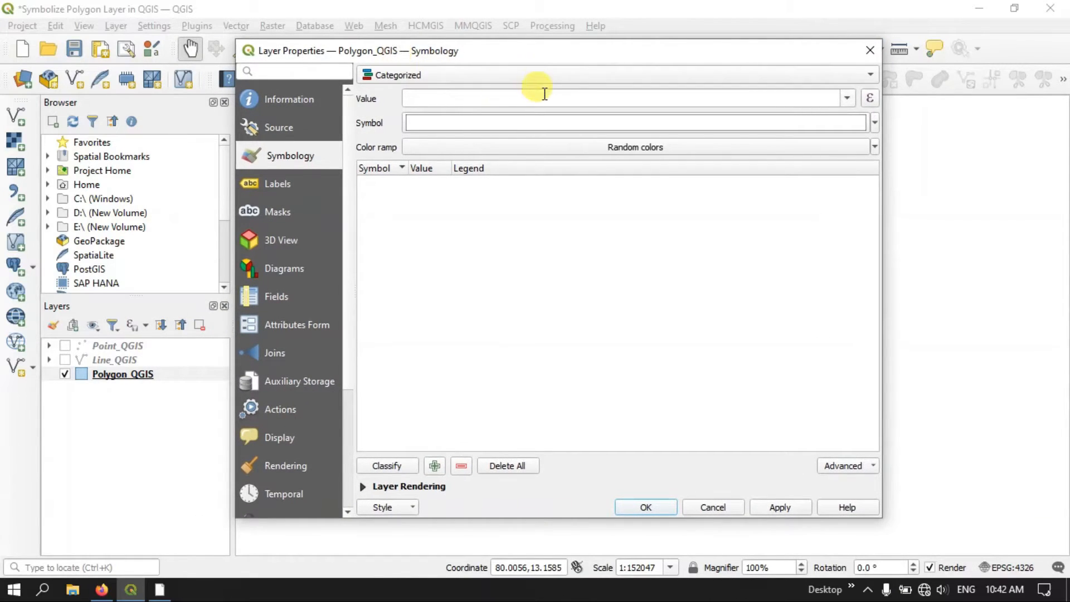
left_click(847, 99)
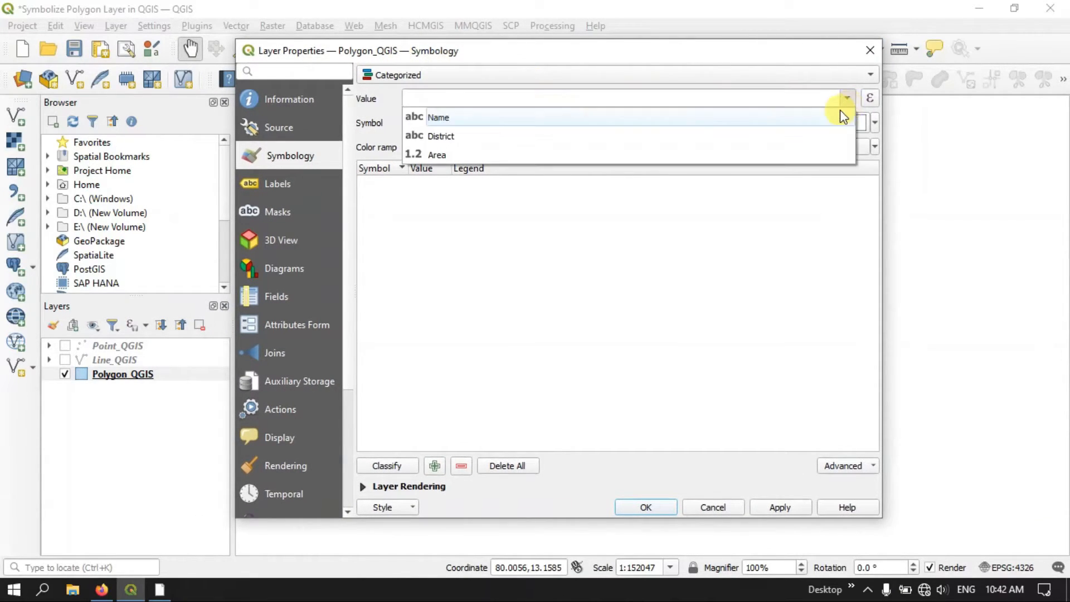
left_click(455, 118)
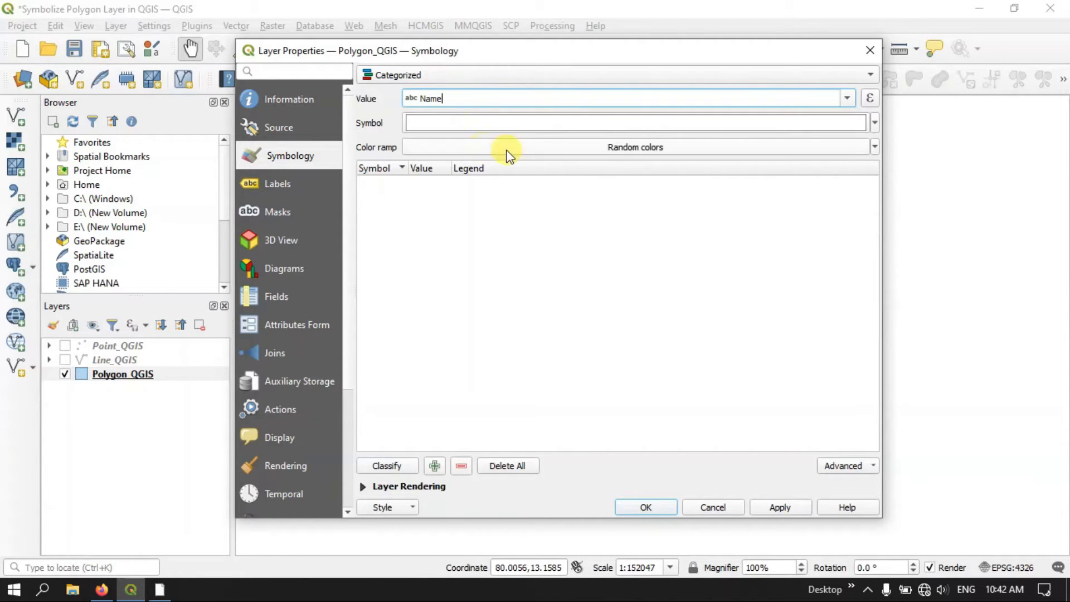
Set the base symbol for the categories to the simple black fill preset and recolor it green
left_click(875, 124)
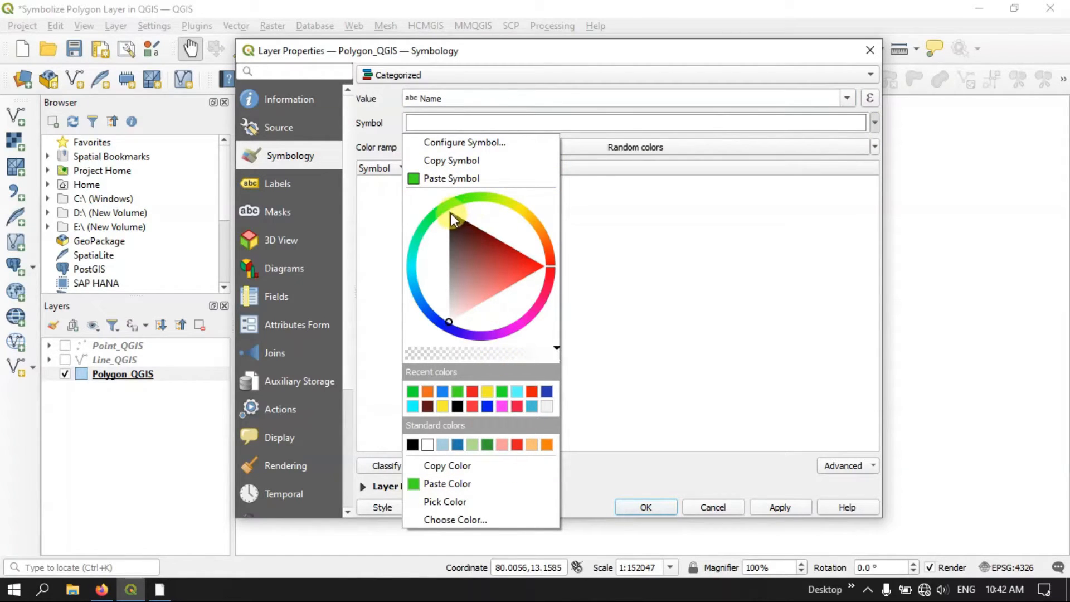
left_click(657, 118)
scroll(357, 275, "down", 3)
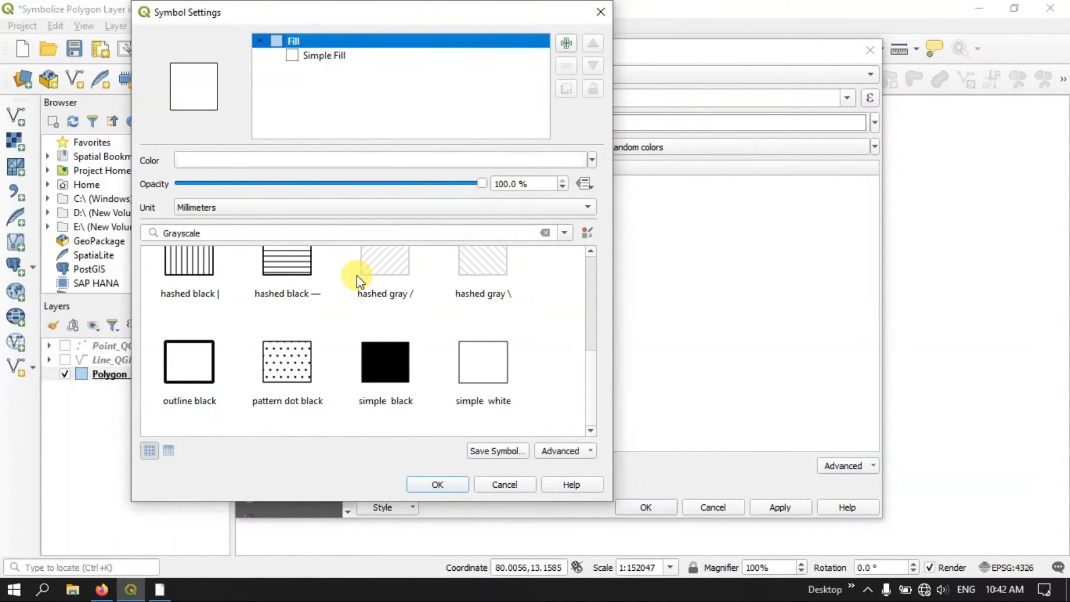
scroll(357, 275, "up", 2)
scroll(357, 275, "down", 2)
scroll(390, 357, "up", 3)
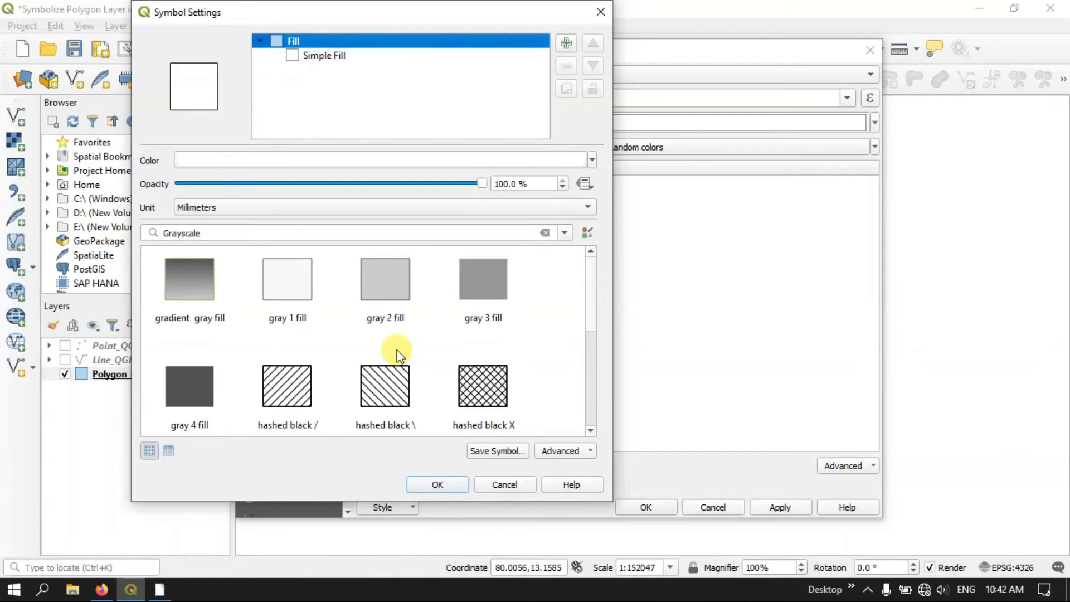
scroll(397, 352, "down", 3)
left_click(383, 365)
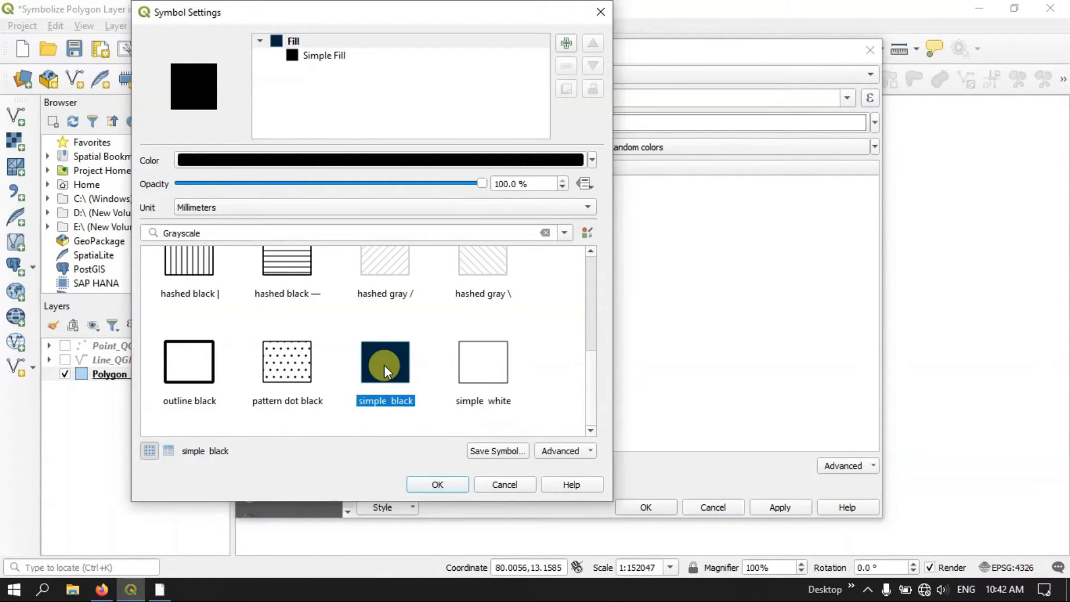
left_click(592, 161)
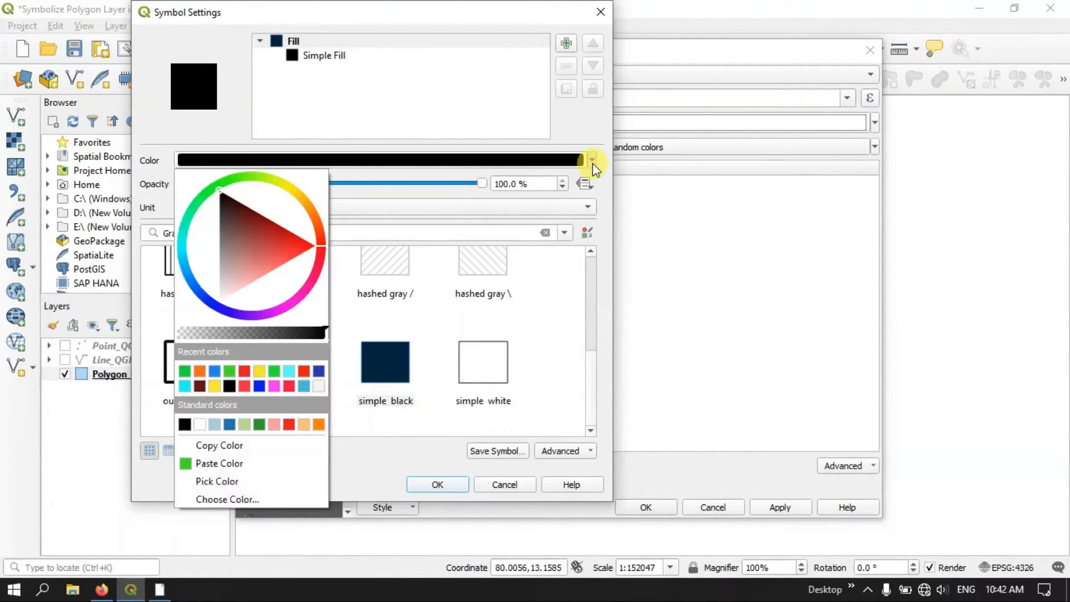
left_click(229, 371)
left_click(437, 484)
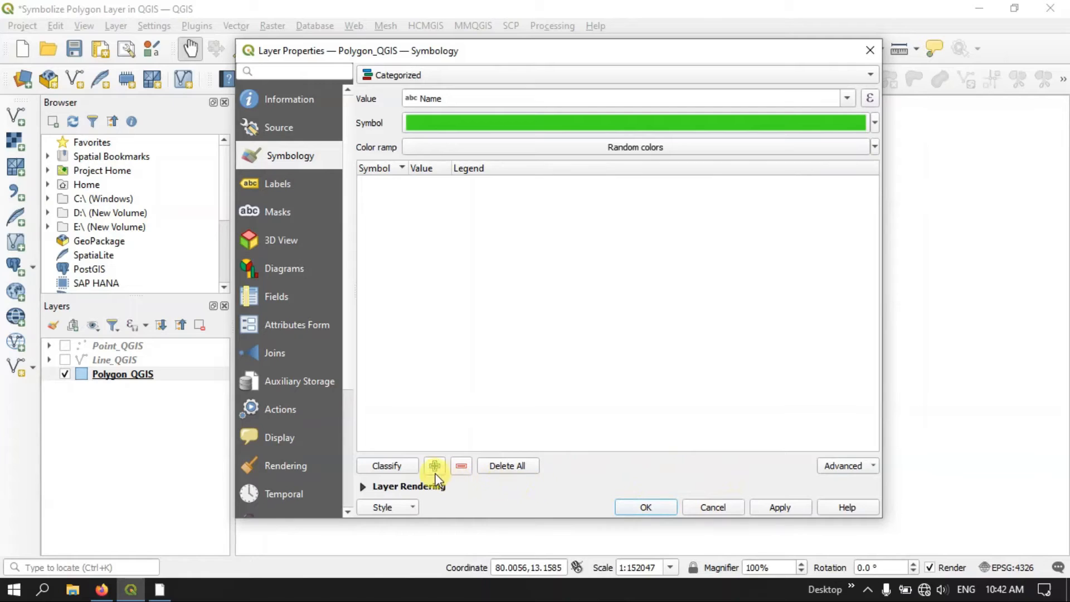
Classify the polygons by Name and widen the category table's columns to show the full values
left_click(389, 465)
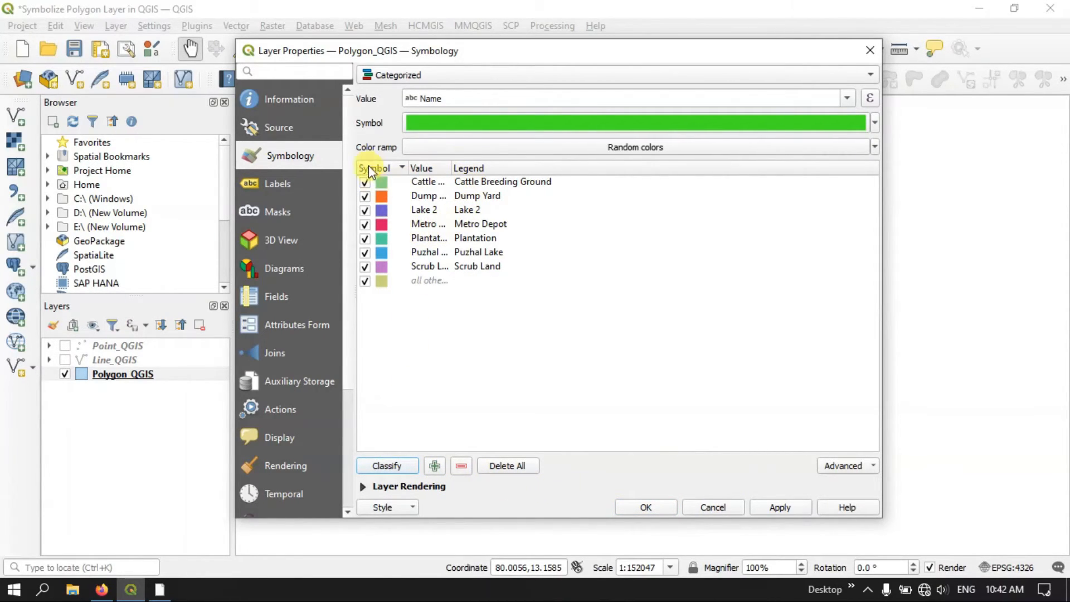
left_click_drag(595, 53, 537, 78)
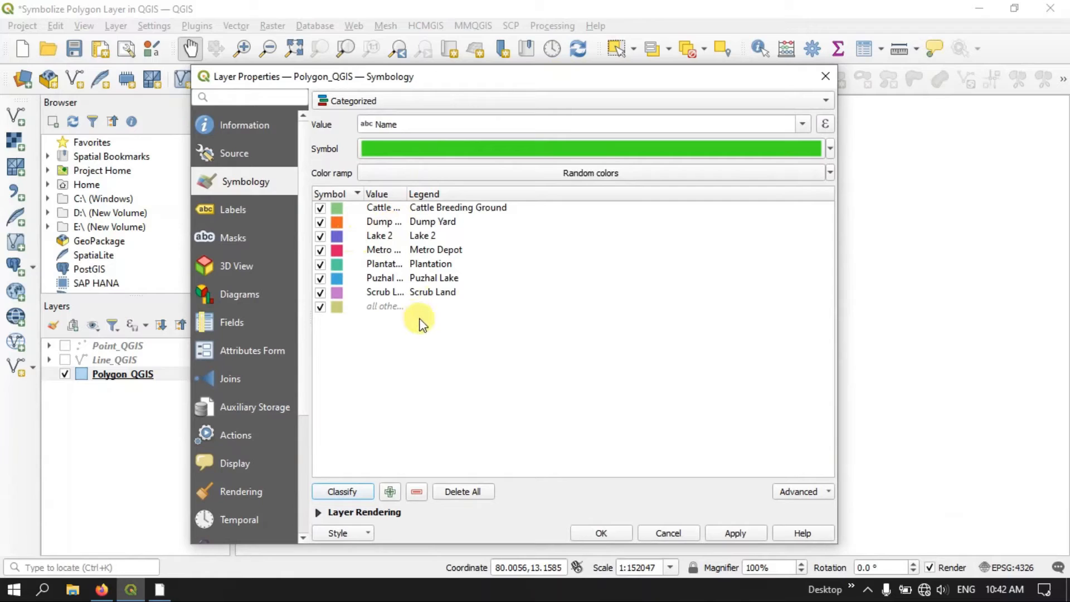
left_click_drag(365, 193, 517, 195)
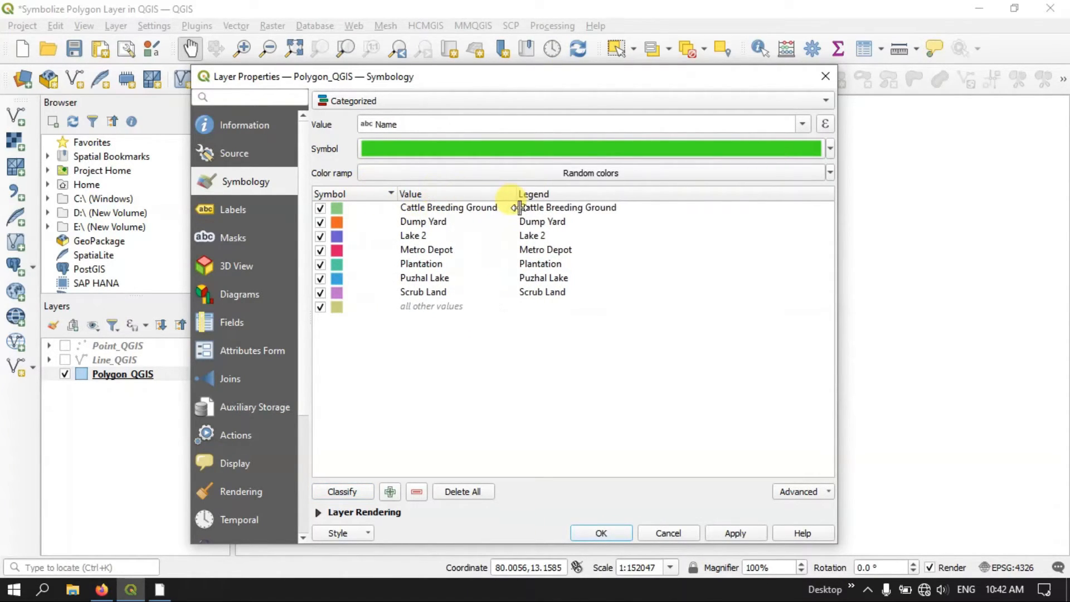
Apply the categorized symbology to Polygon_QGIS and check the polygon colors on the map
left_click(734, 533)
left_click_drag(551, 78, 533, 549)
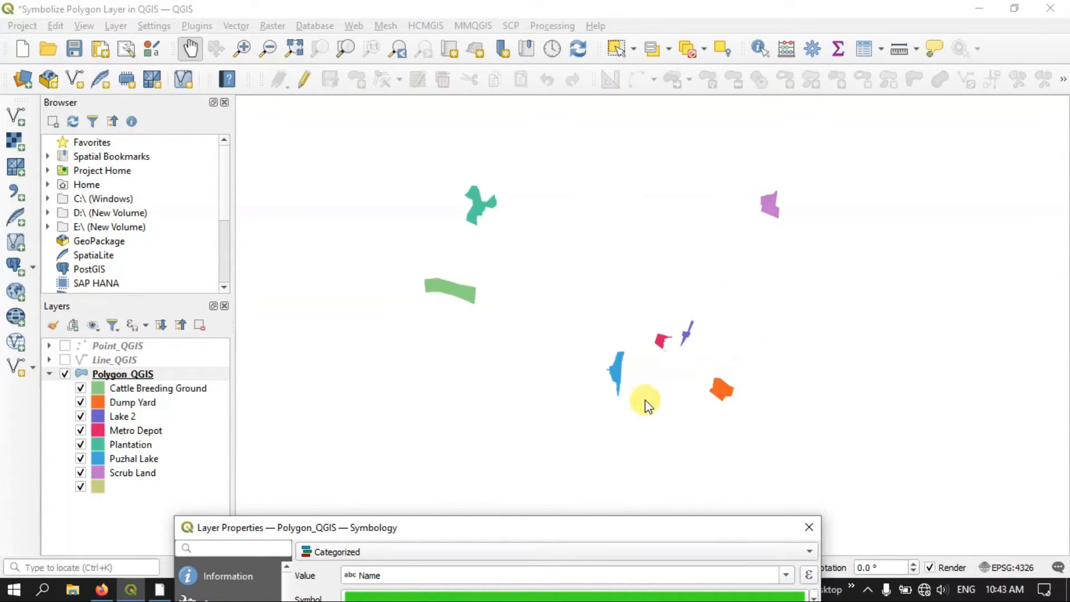
left_click(137, 396)
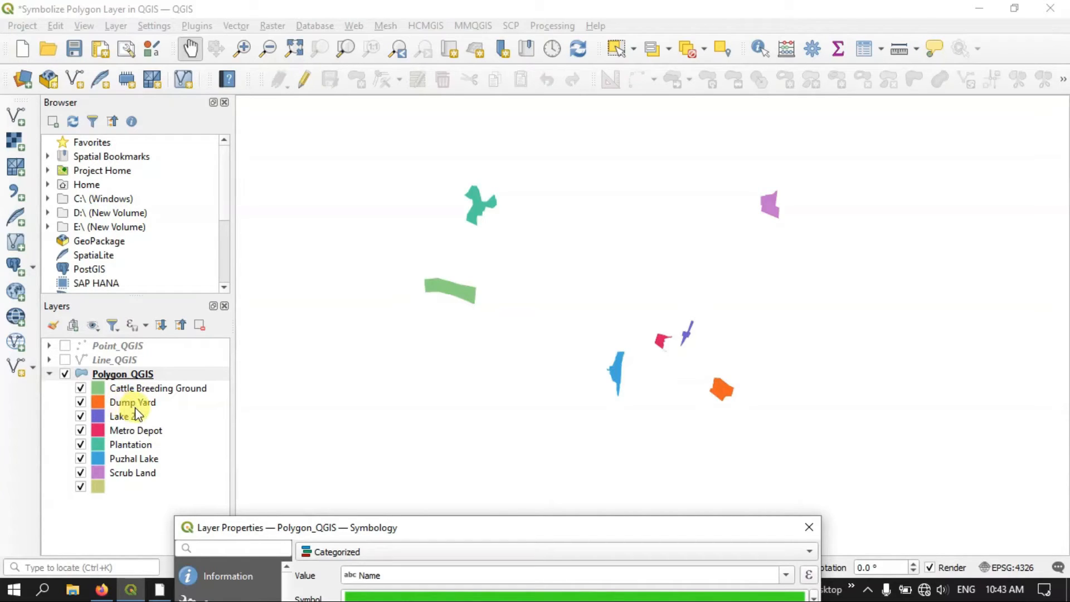
left_click_drag(291, 523, 354, 87)
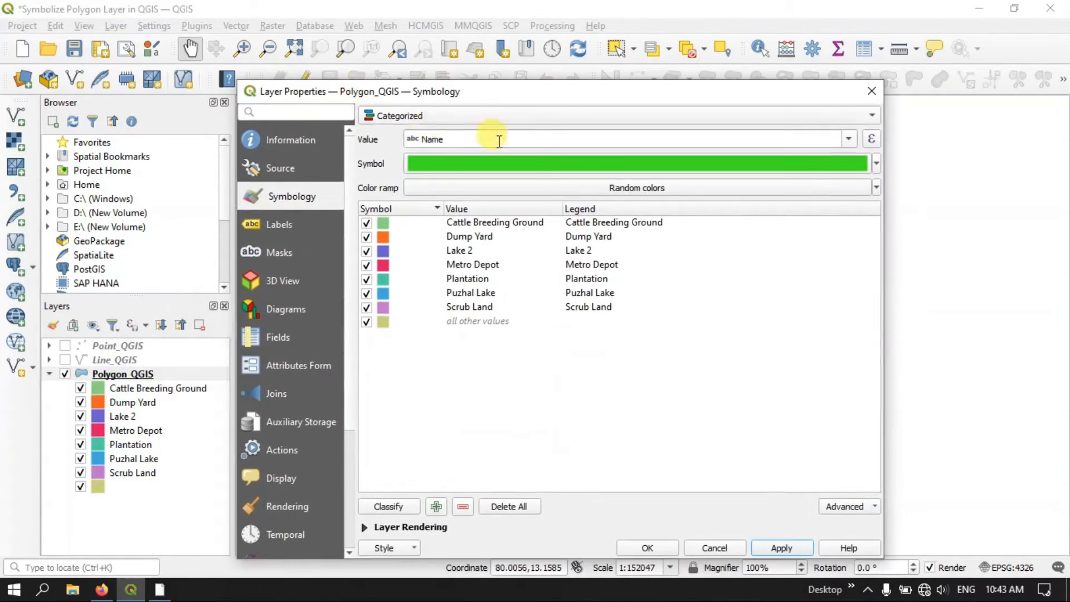
Assign the inverted Turbo color ramp to the categories, apply it and check the recolored polygons on the map
left_click(876, 188)
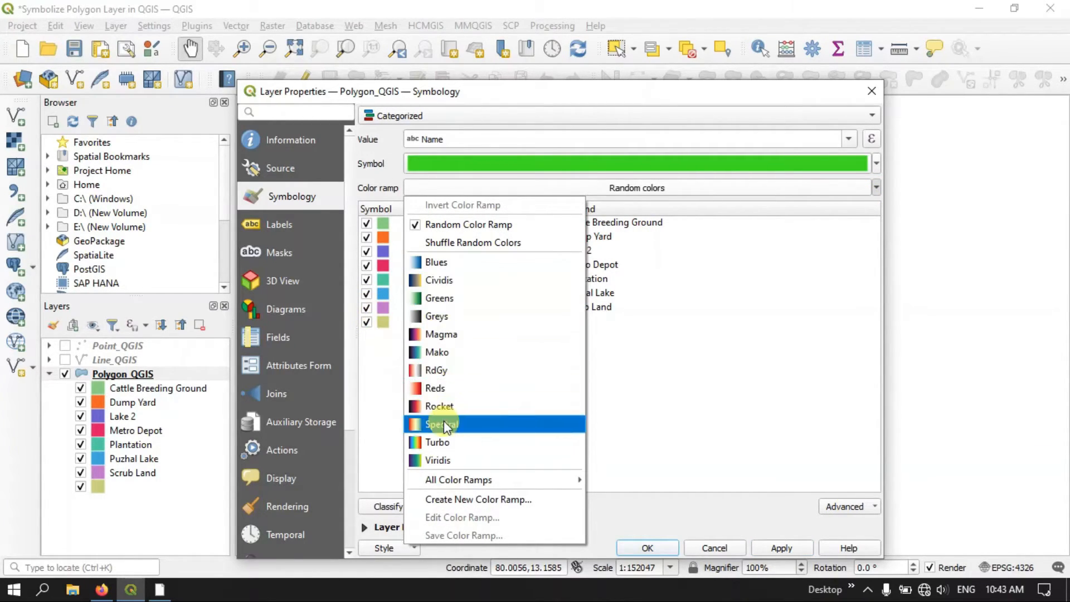
mouse_move(450, 480)
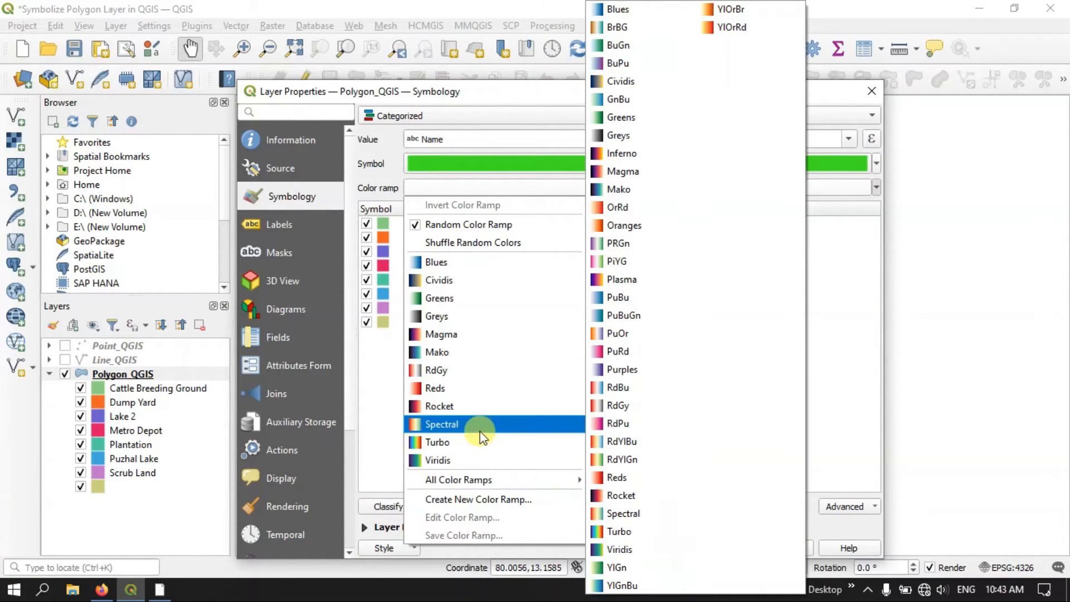
left_click(437, 441)
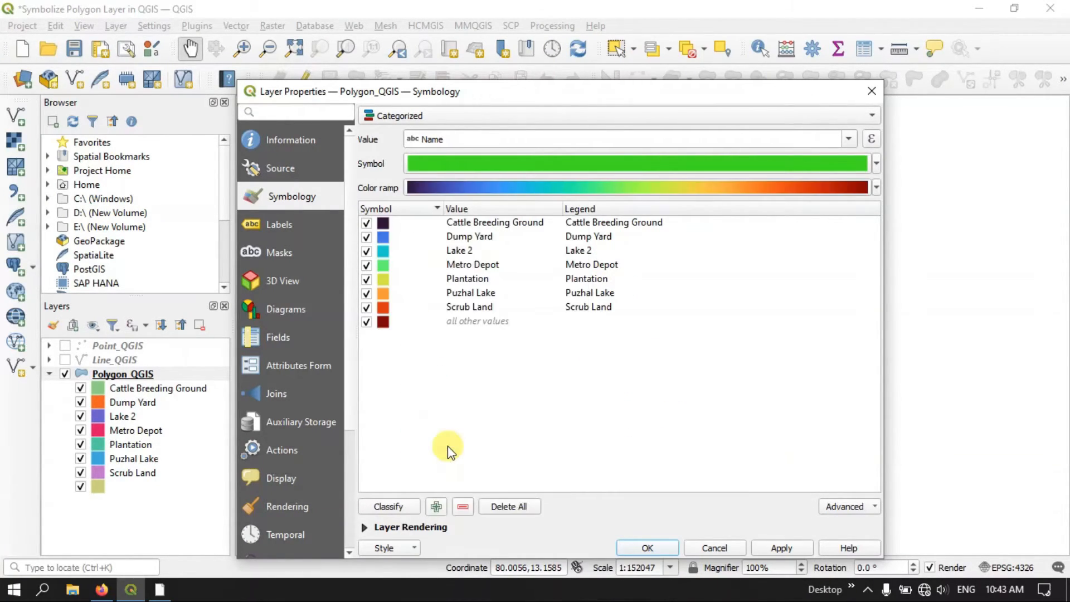
left_click(877, 187)
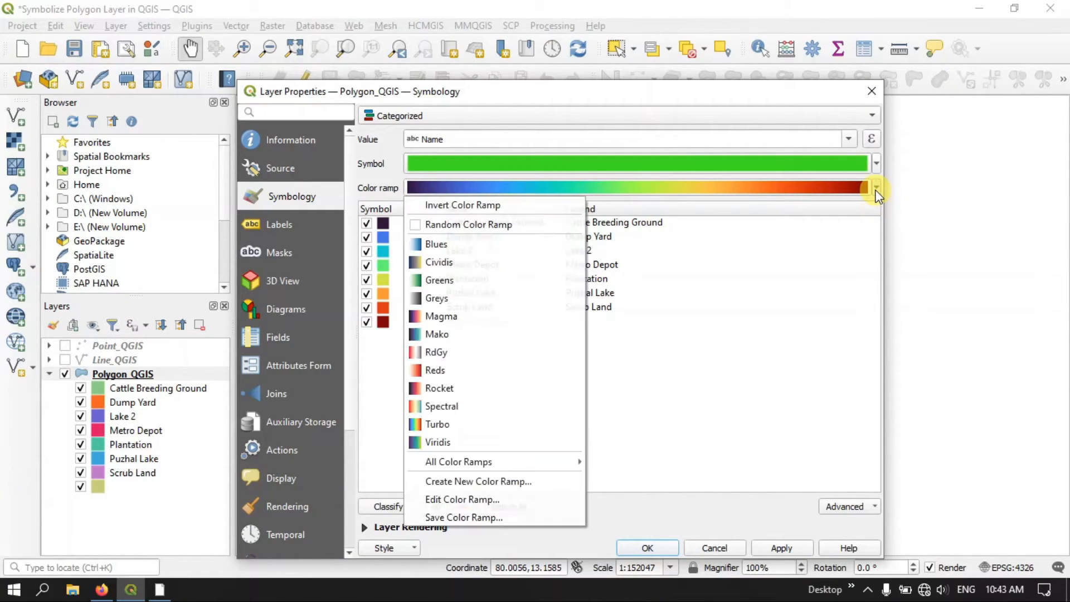
left_click(477, 206)
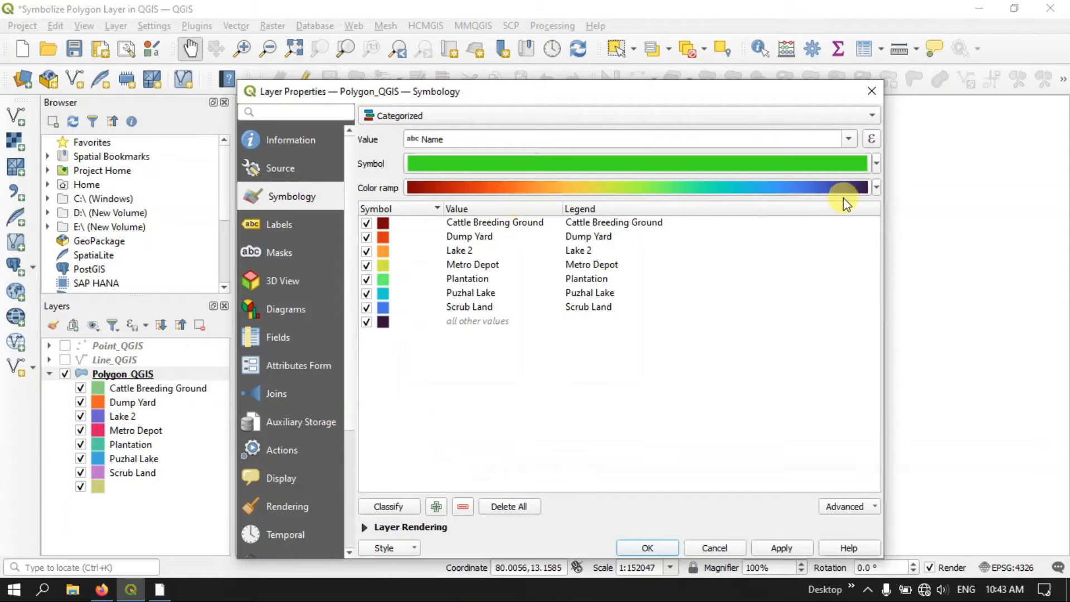
left_click(779, 547)
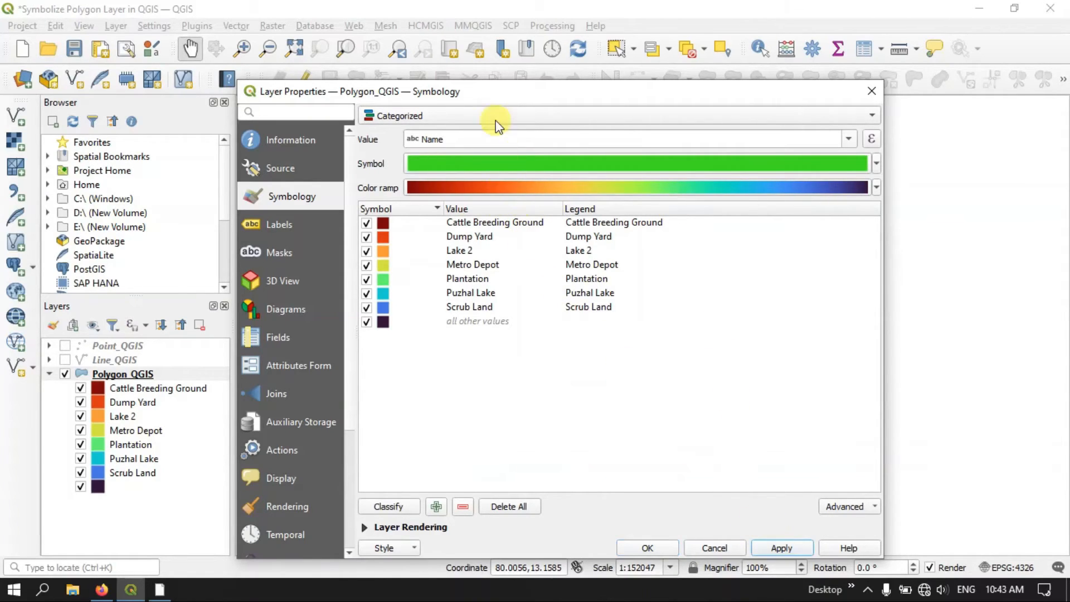
left_click_drag(499, 91, 567, 579)
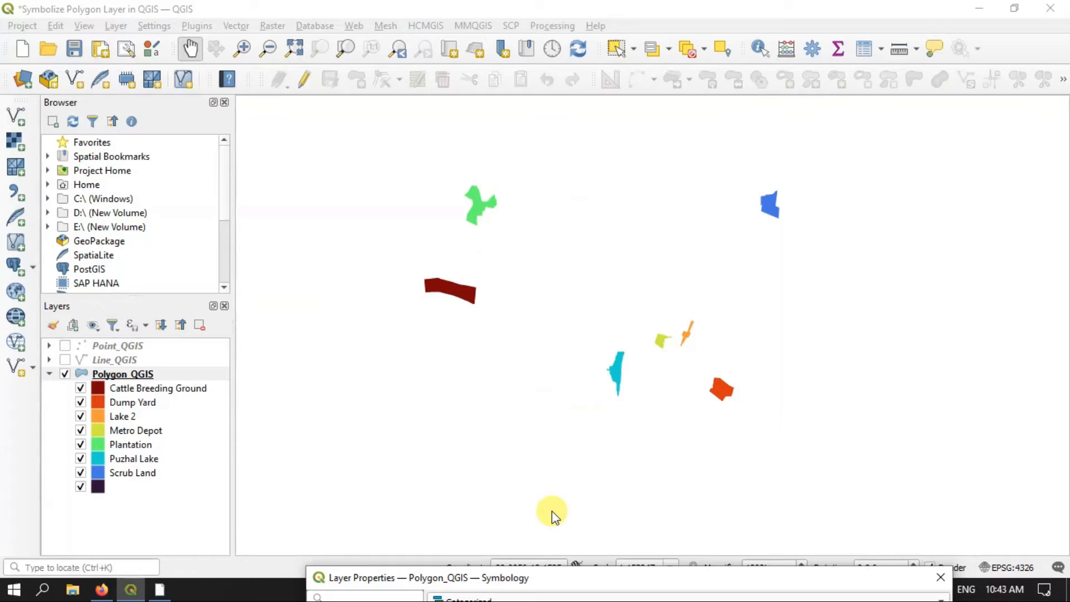
left_click_drag(535, 577, 549, 158)
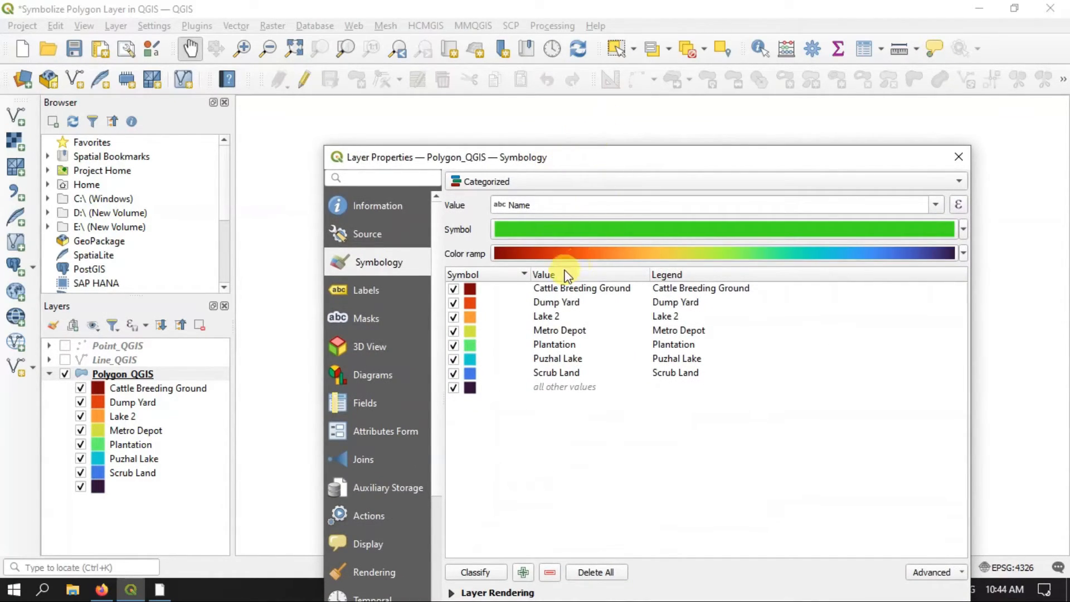
Change the Cattle Breeding Ground category's symbol color to green (#59ea1c)
left_click(473, 290)
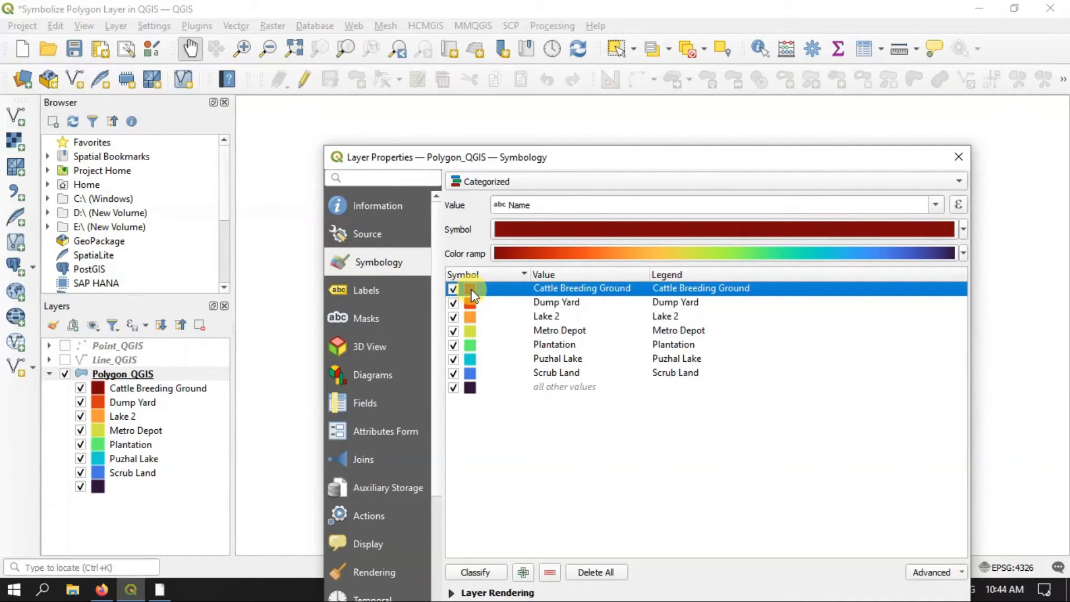
right_click(470, 288)
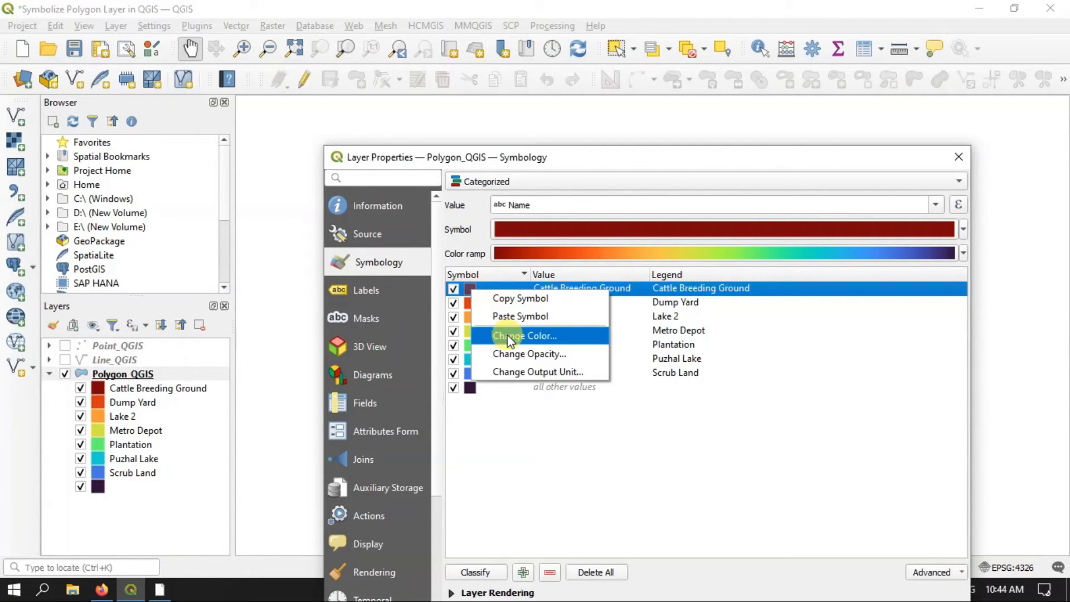
left_click(507, 334)
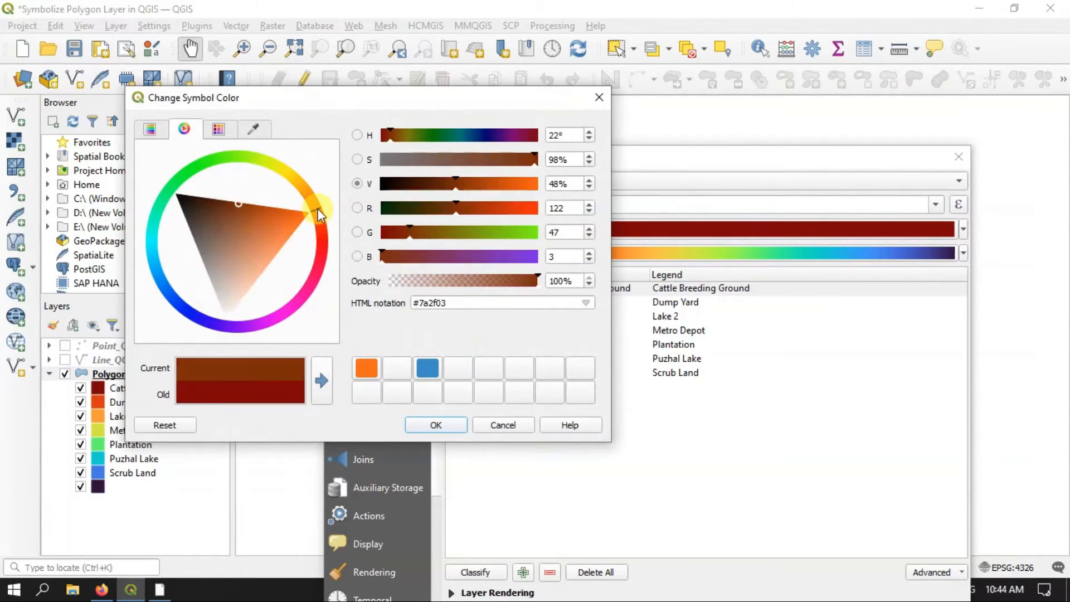
left_click(220, 160)
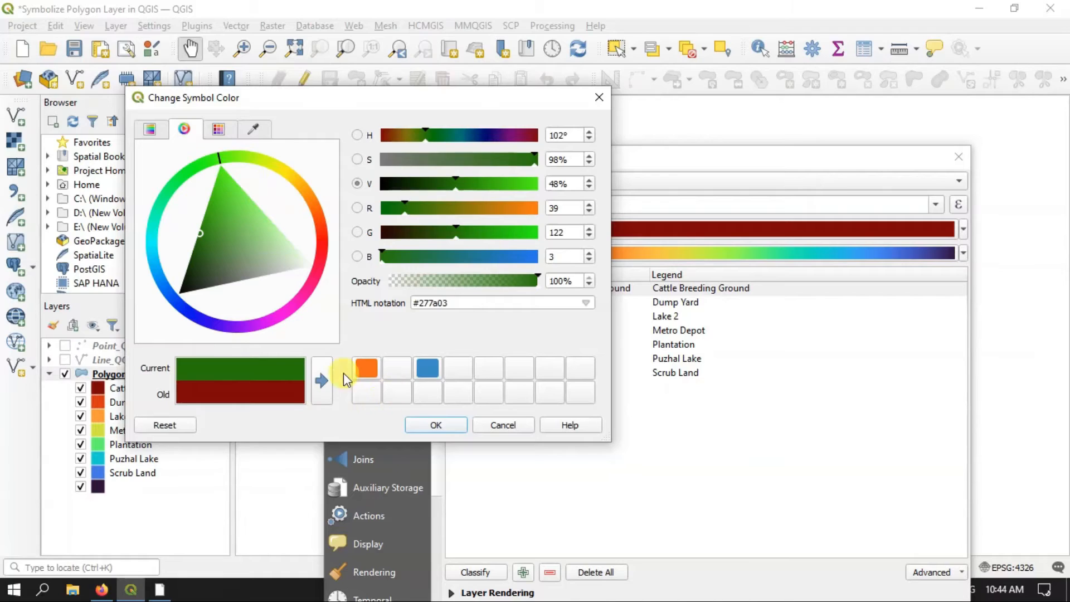
left_click(228, 186)
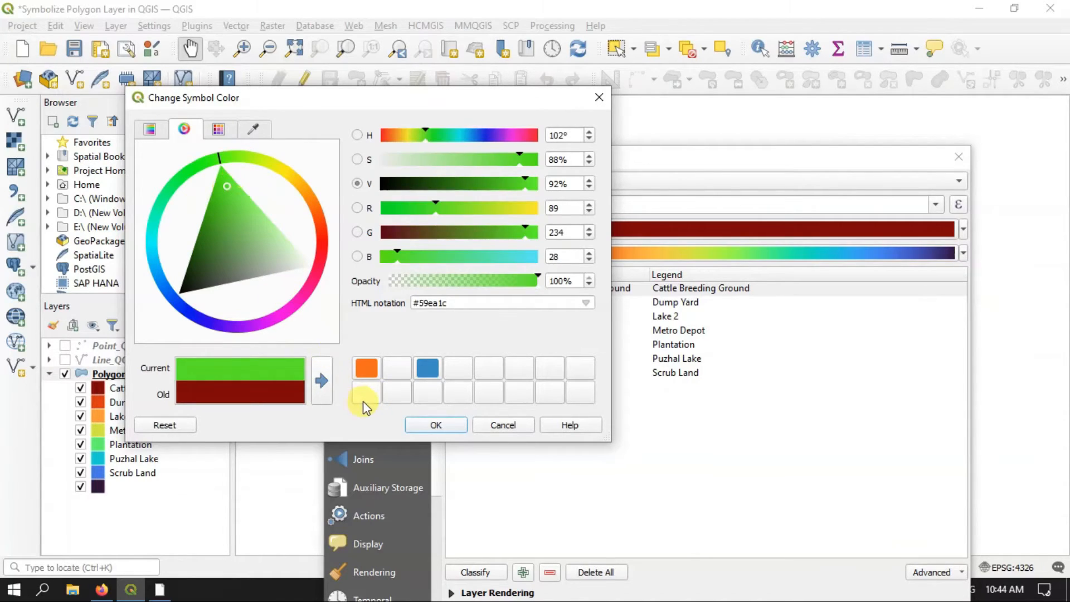
left_click(321, 381)
left_click(427, 425)
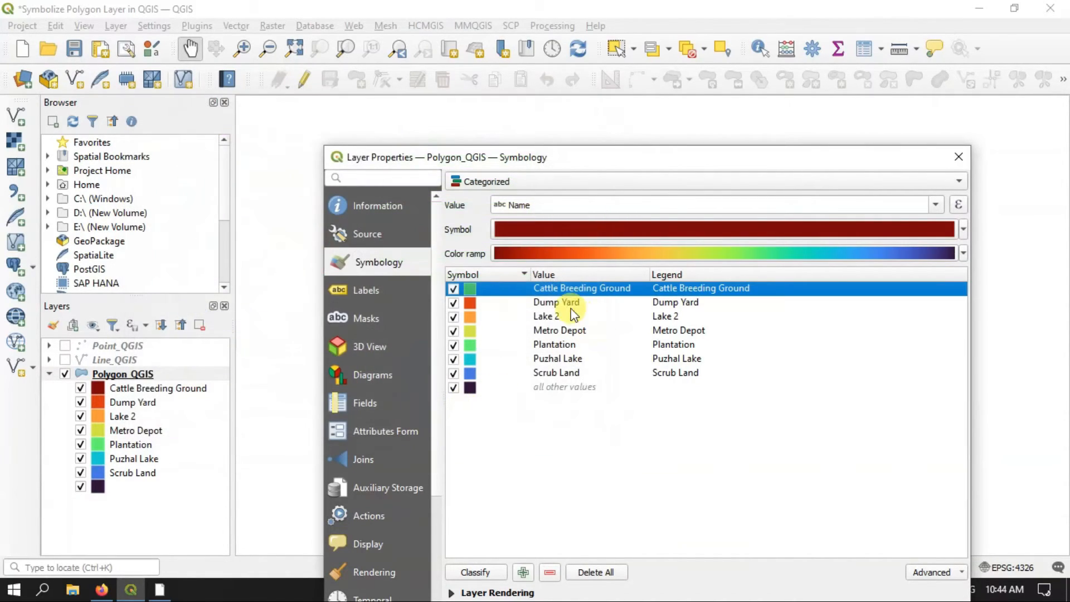
Open the symbol opacity setting of the Cattle Breeding Ground category for editing
right_click(478, 289)
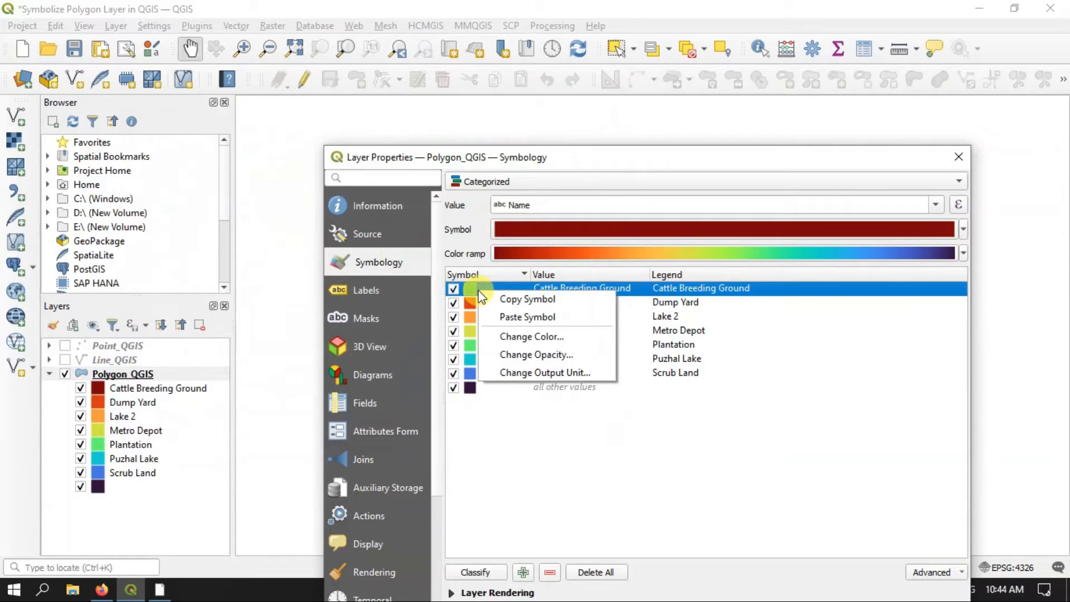
left_click(519, 355)
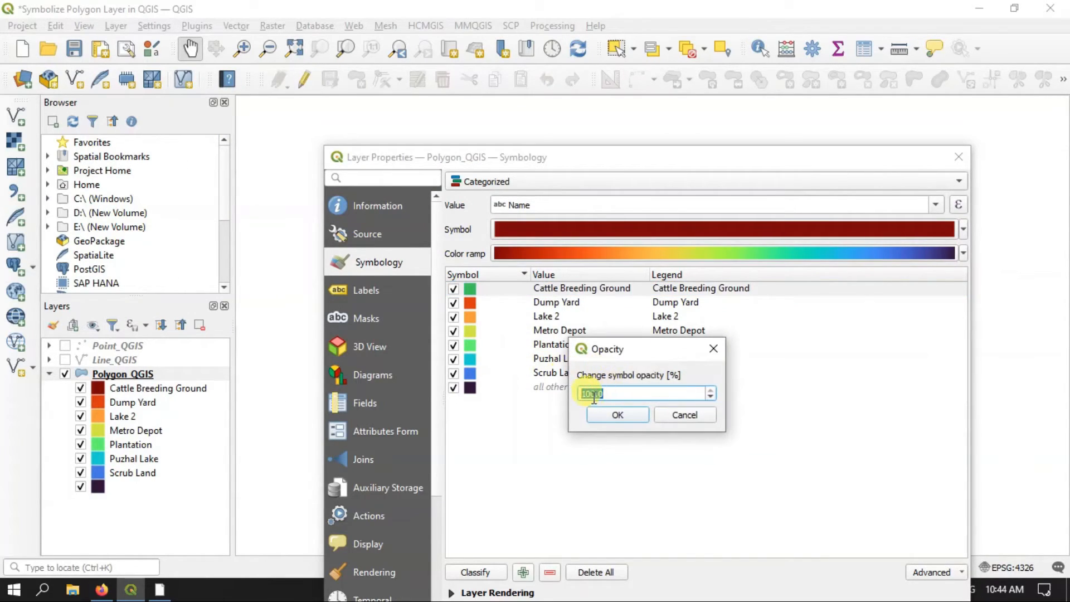
left_click_drag(595, 394, 575, 398)
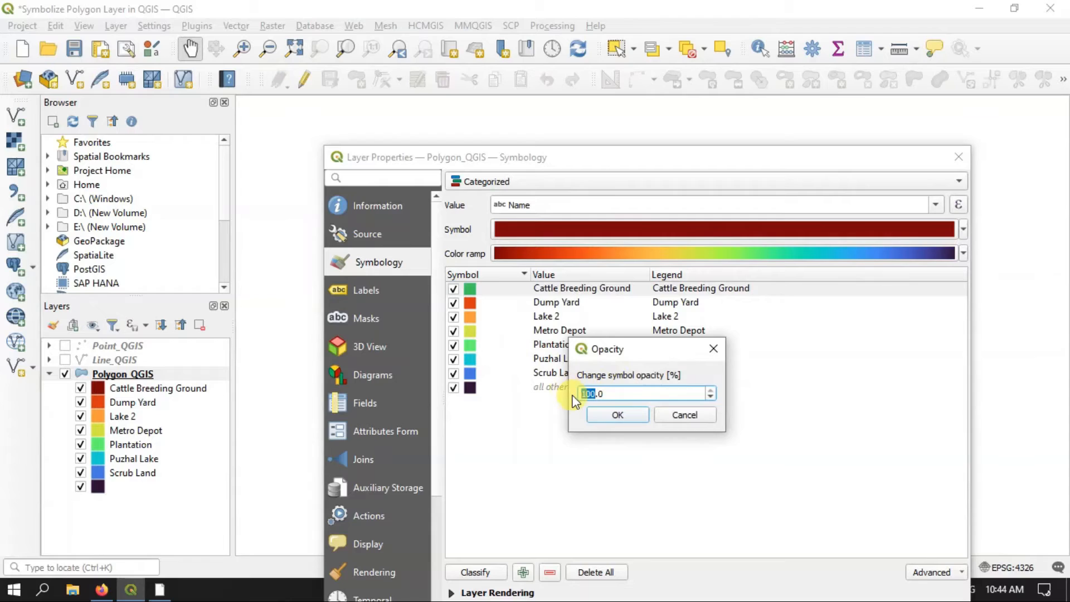
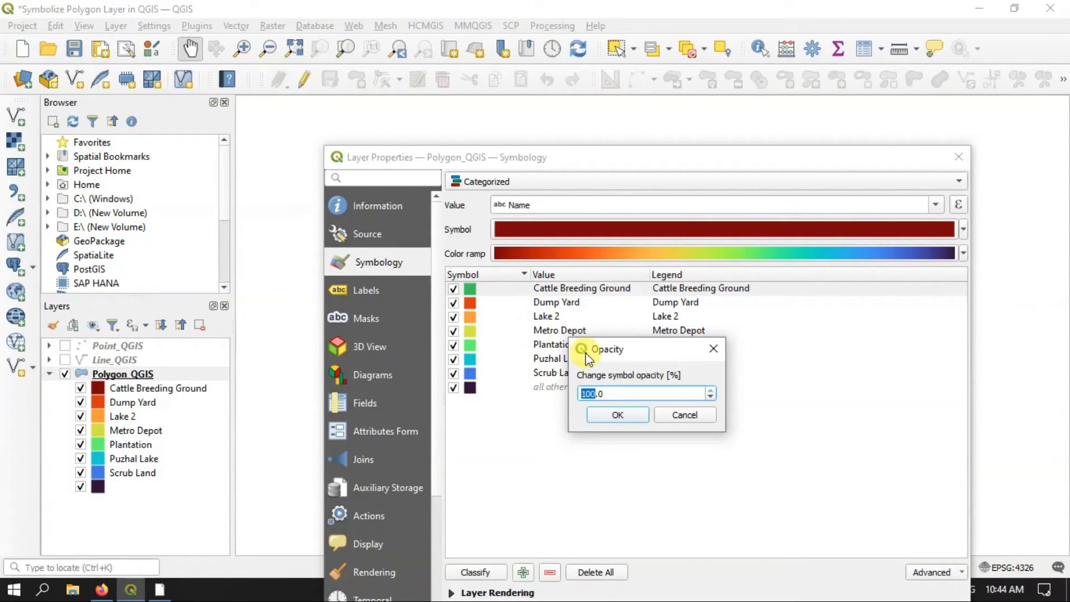
Accept a symbol opacity of 100% for the Cattle Breeding Ground category
left_click_drag(607, 351, 619, 311)
left_click(601, 350)
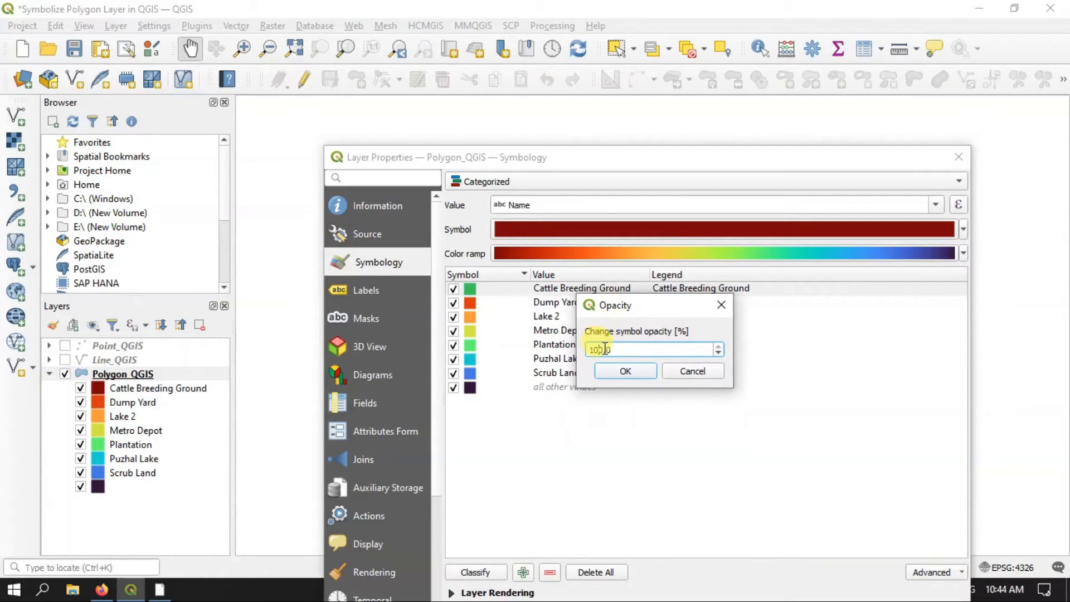
left_click(617, 373)
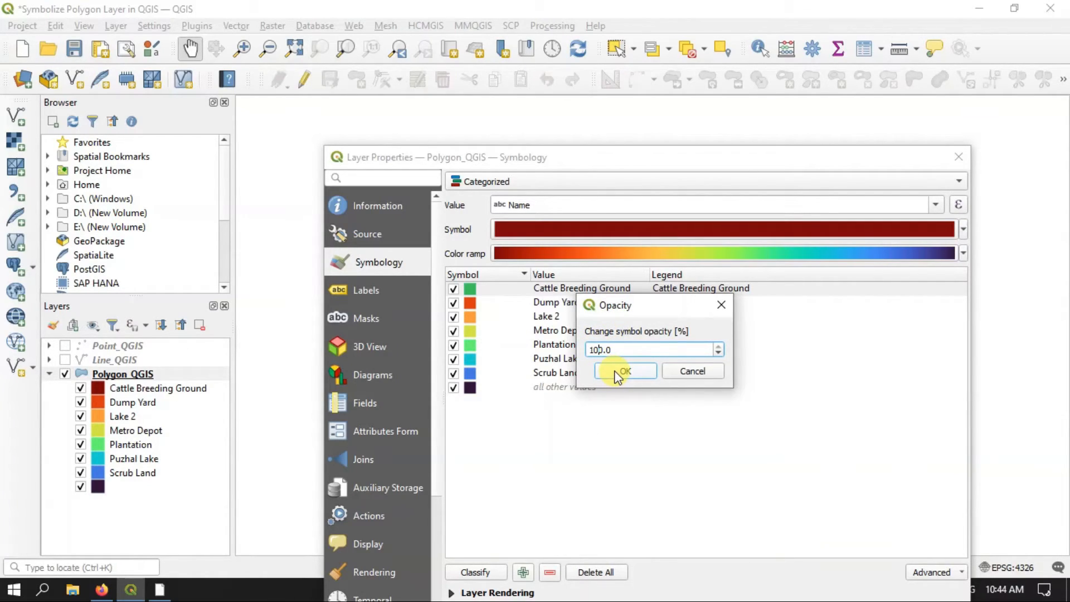
Copy the Cattle Breeding Ground symbol and paste it onto the "all other values" category
right_click(488, 293)
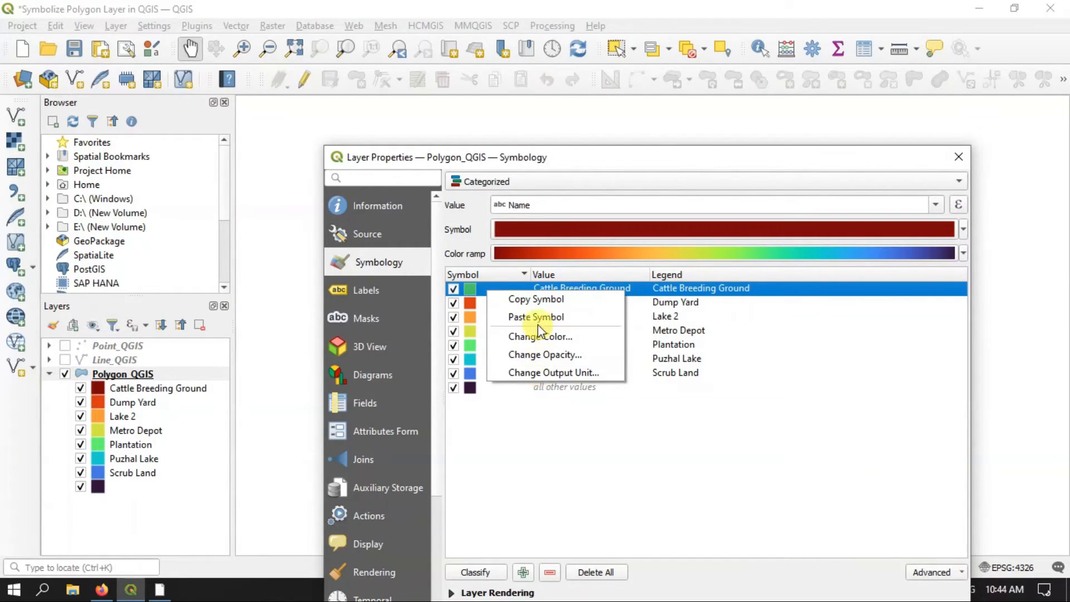
left_click(538, 301)
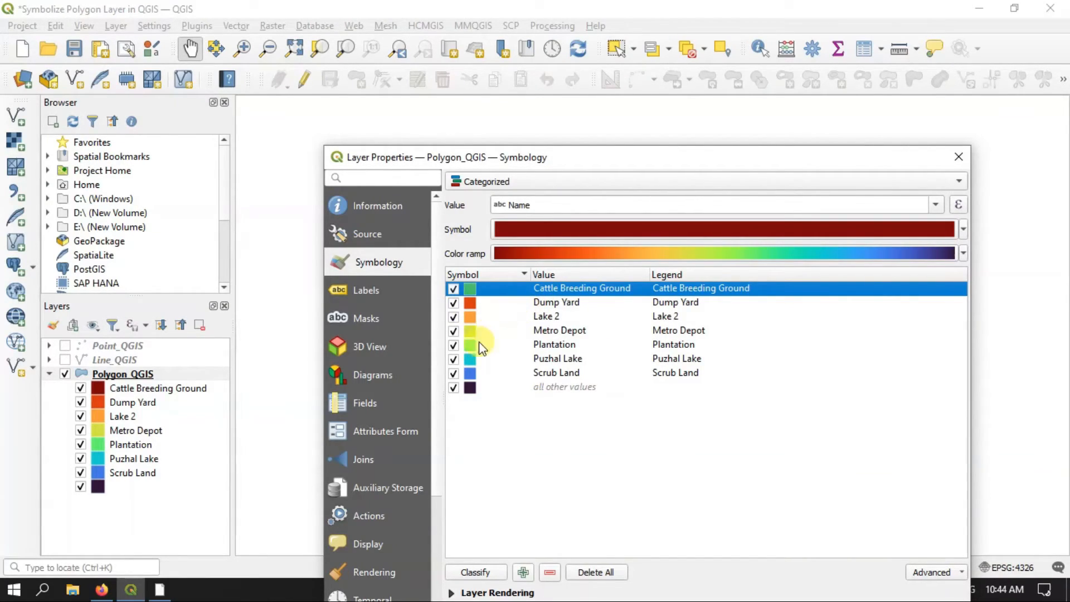
right_click(471, 388)
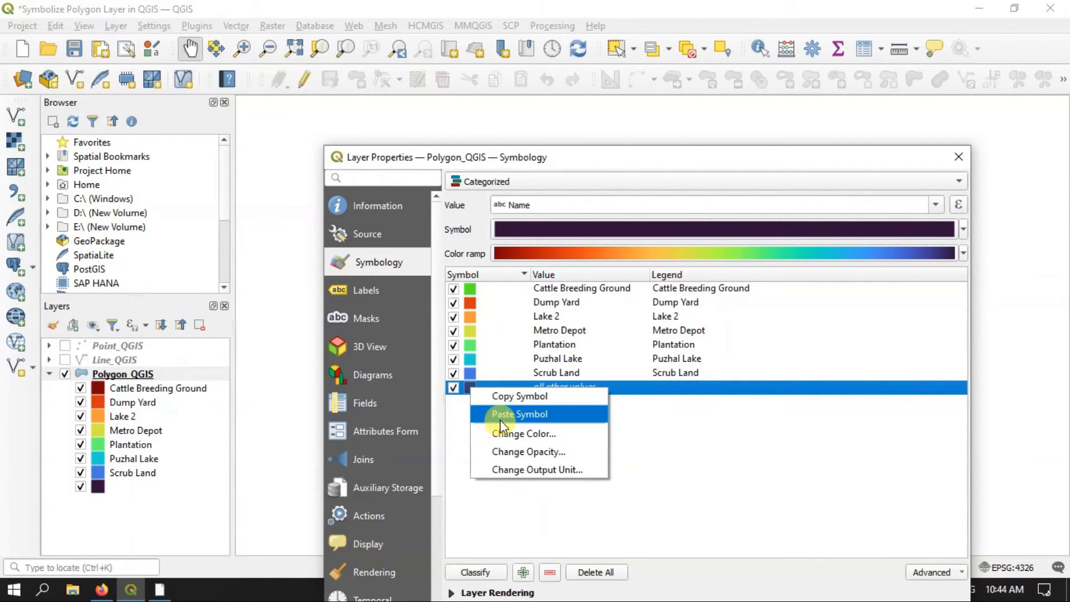
left_click(500, 416)
Remove the "all other values" category and apply the symbology to Polygon_QGIS
left_click_drag(539, 157, 494, 83)
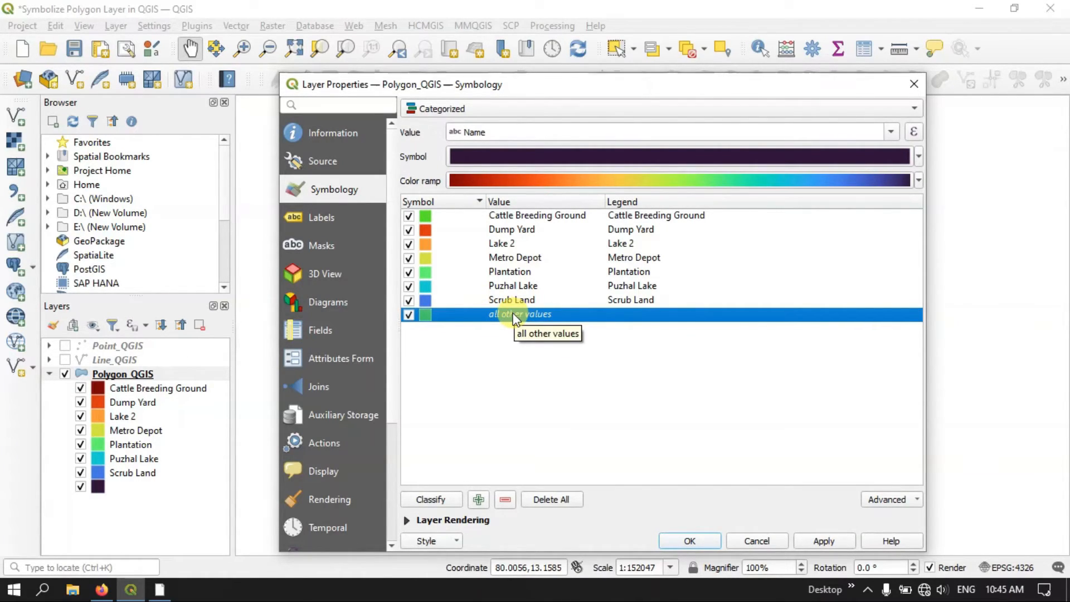
left_click(505, 500)
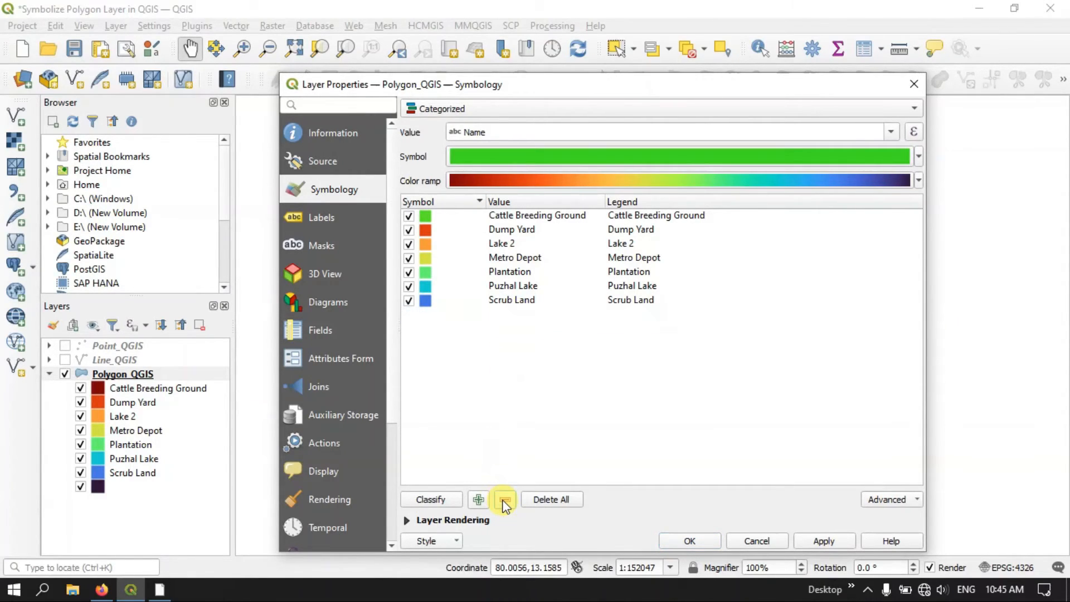
left_click(817, 541)
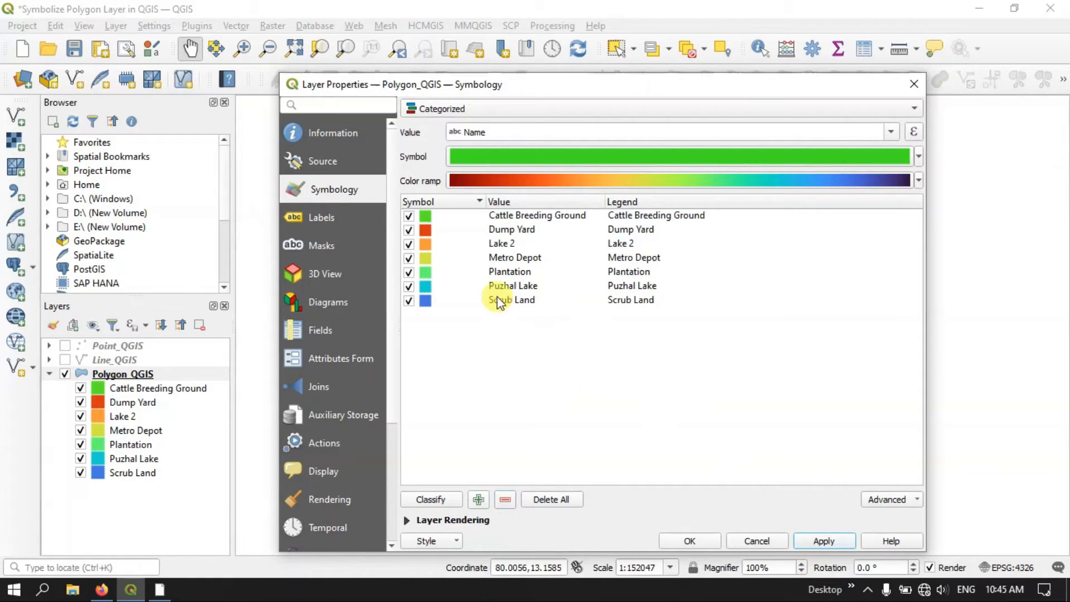
Change the Cattle Breeding Ground symbol's layer type from simple fill to Gradient Fill
double_click(426, 215)
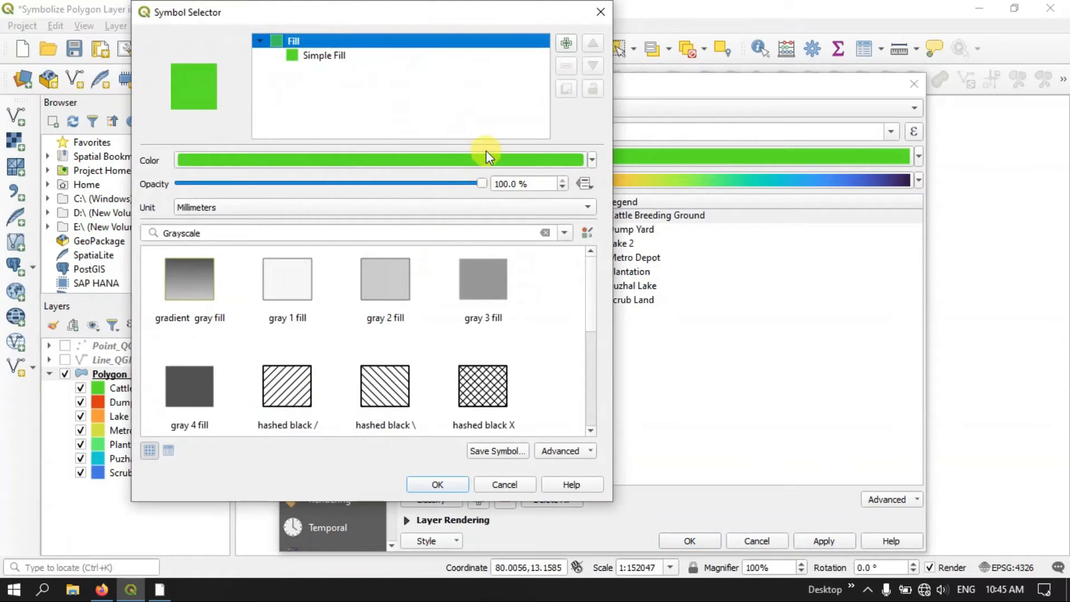
left_click(325, 58)
left_click(315, 163)
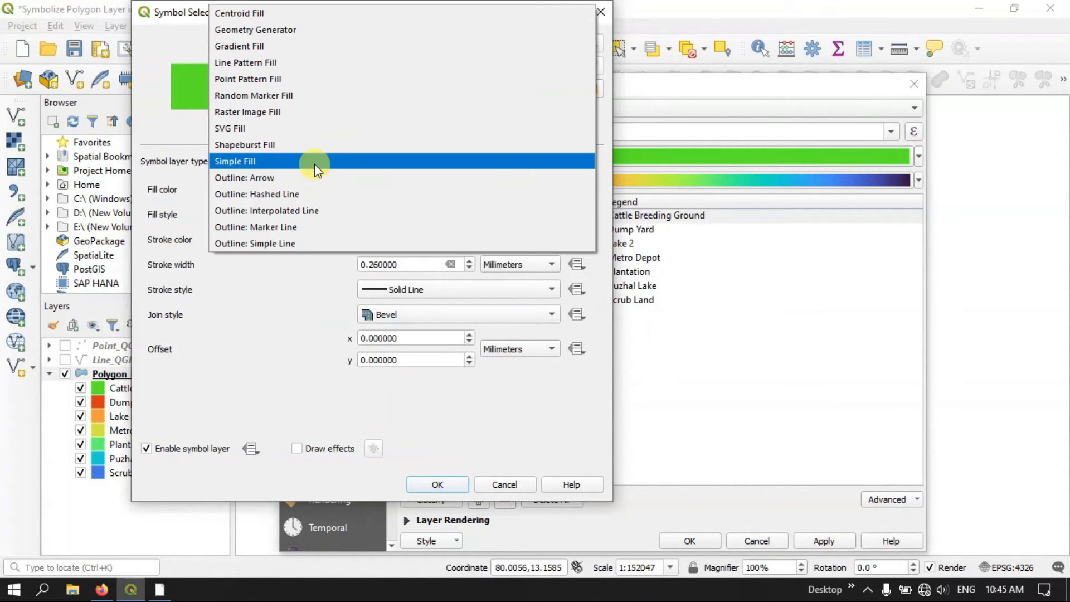
left_click(262, 46)
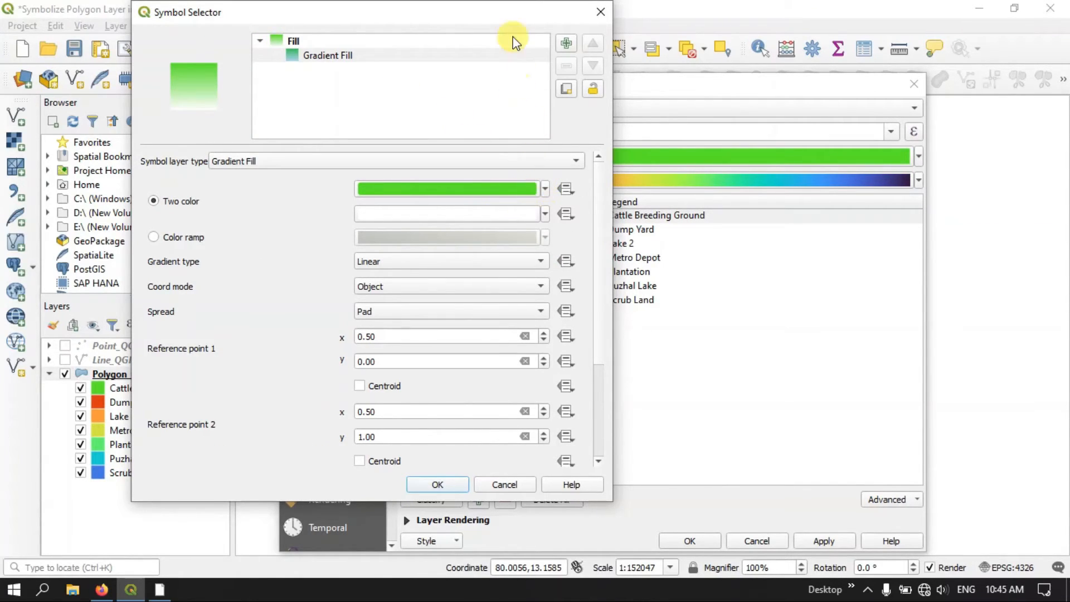
Set the second color of the Cattle Breeding Ground gradient to yellow (#f8ed1c), apply it and check the map
left_click(545, 216)
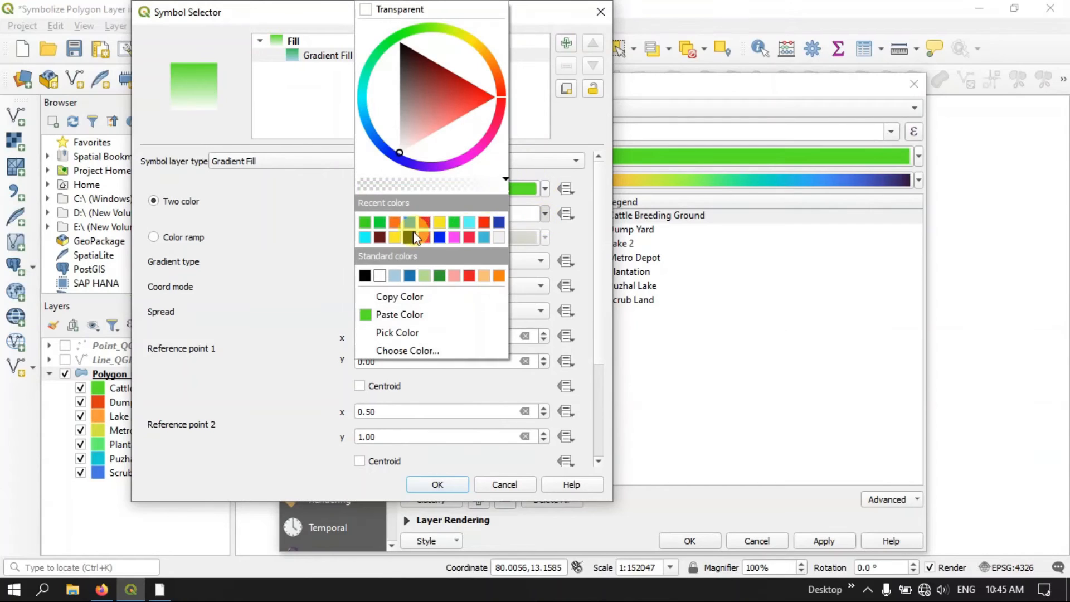
left_click(395, 237)
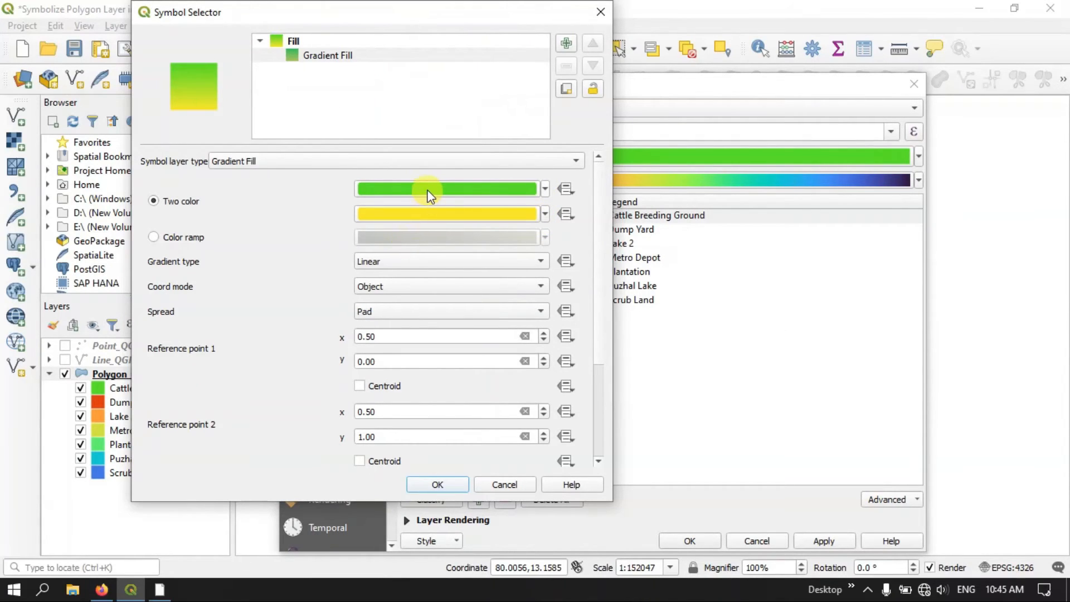
mouse_move(427, 195)
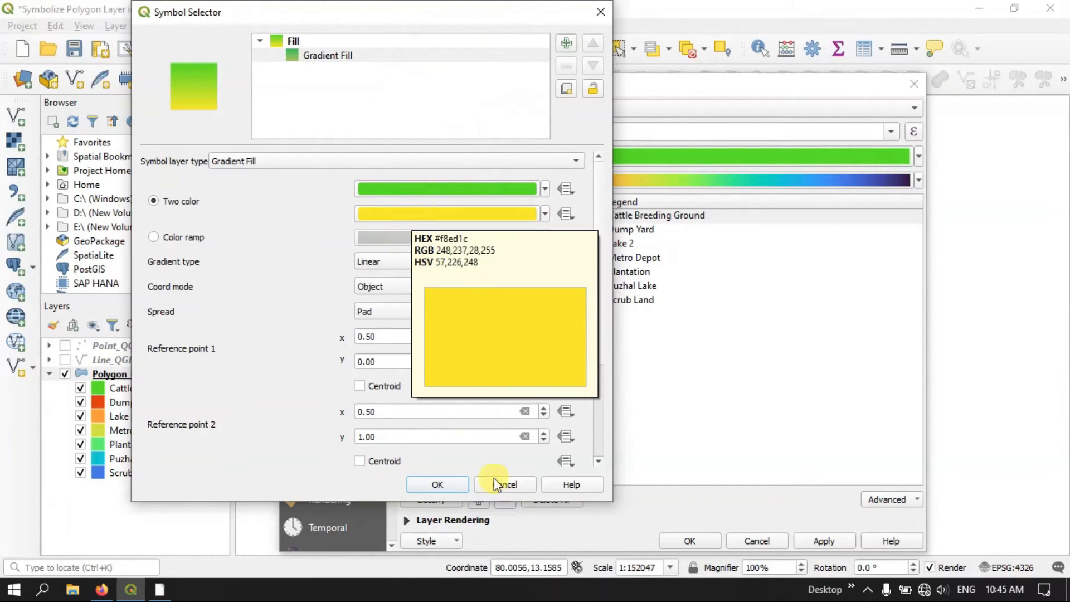
left_click(463, 486)
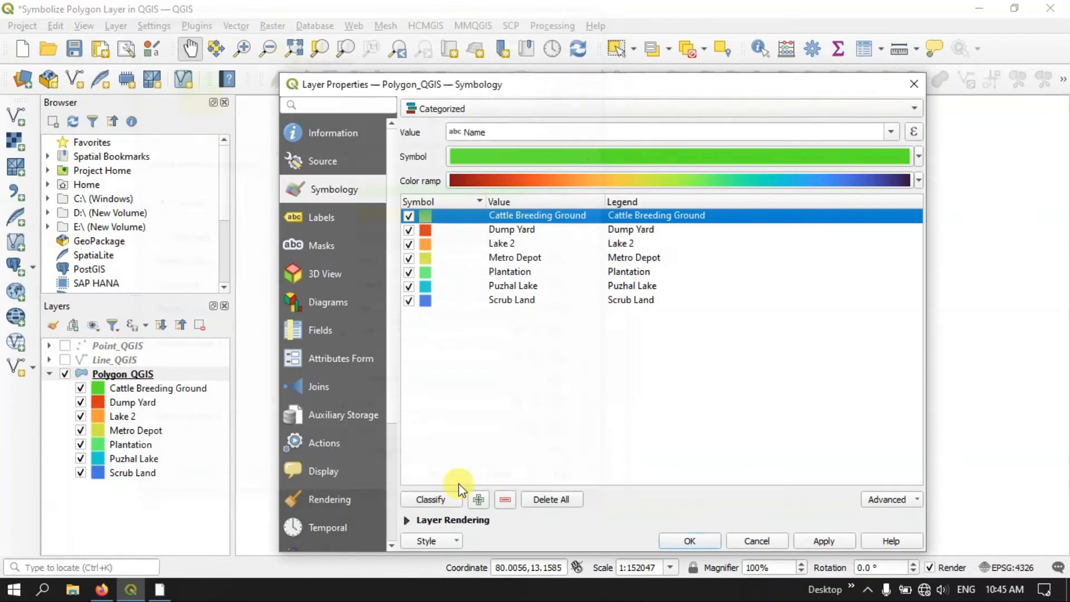
left_click(824, 540)
left_click_drag(544, 86, 556, 111)
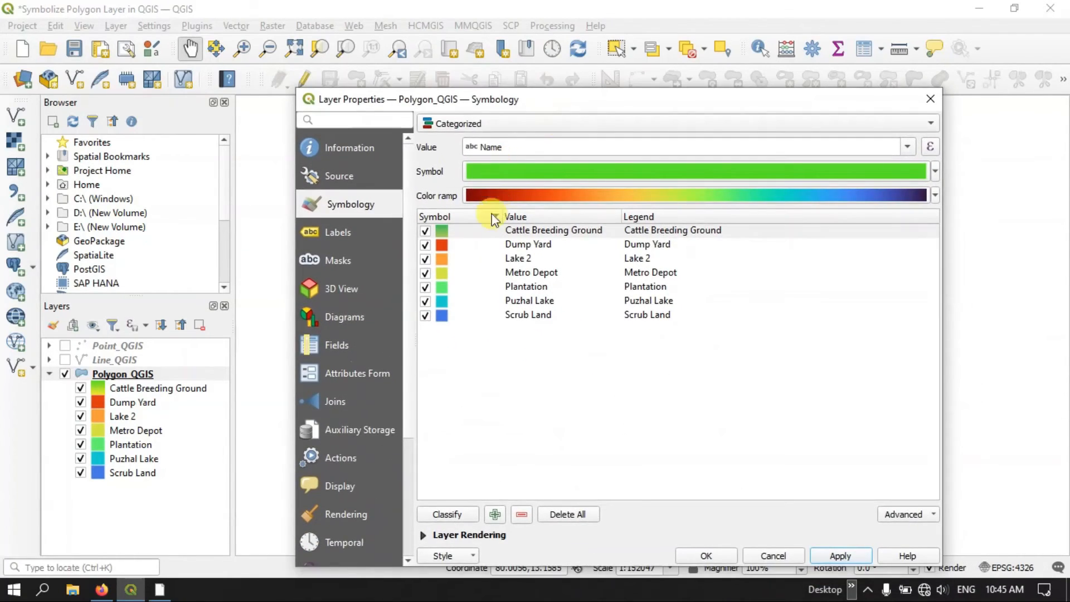
Change the Dump Yard symbol's layer type to Line Pattern Fill with a line spacing of 2 mm
left_click(442, 245)
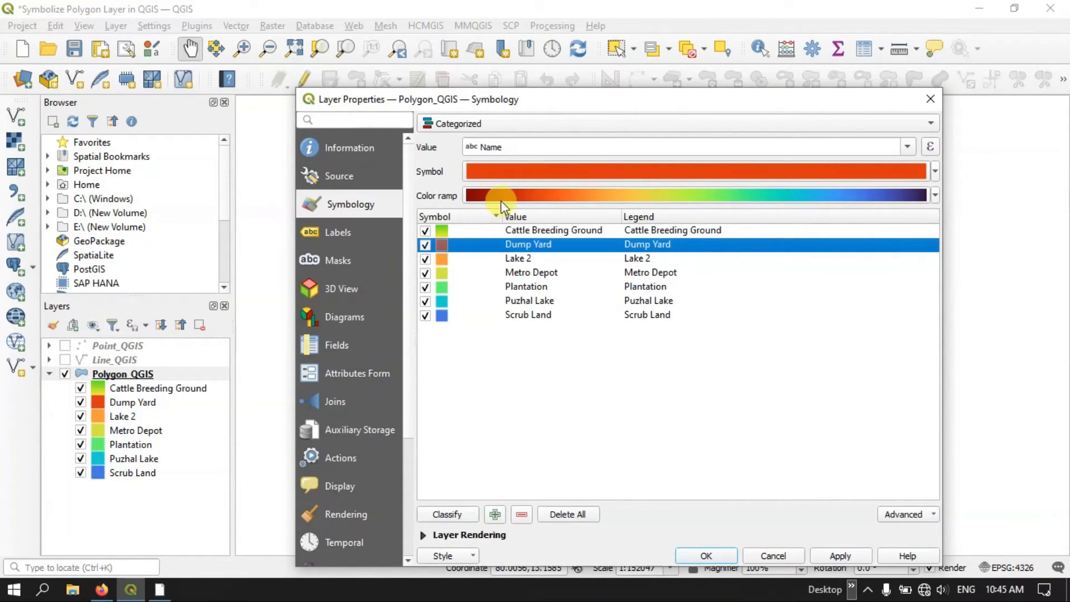
mouse_move(541, 170)
left_click(535, 176)
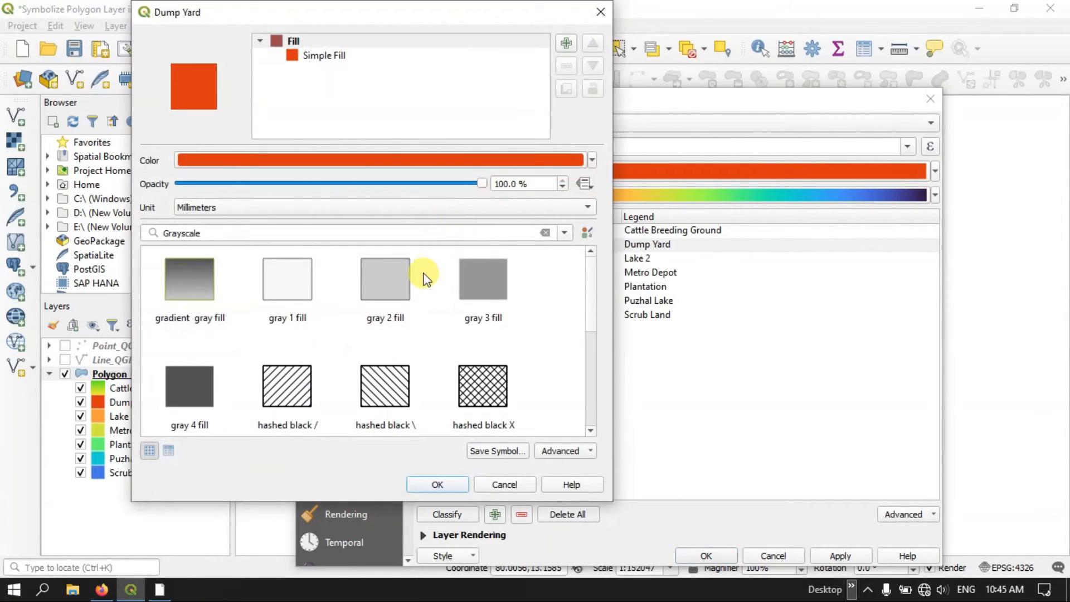
left_click(330, 56)
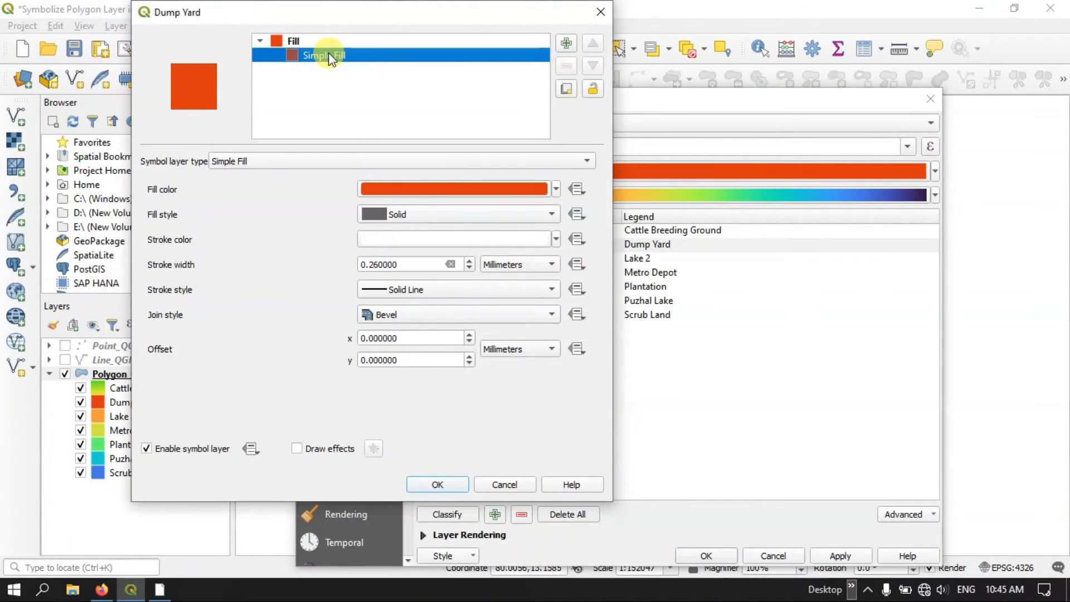
left_click(309, 161)
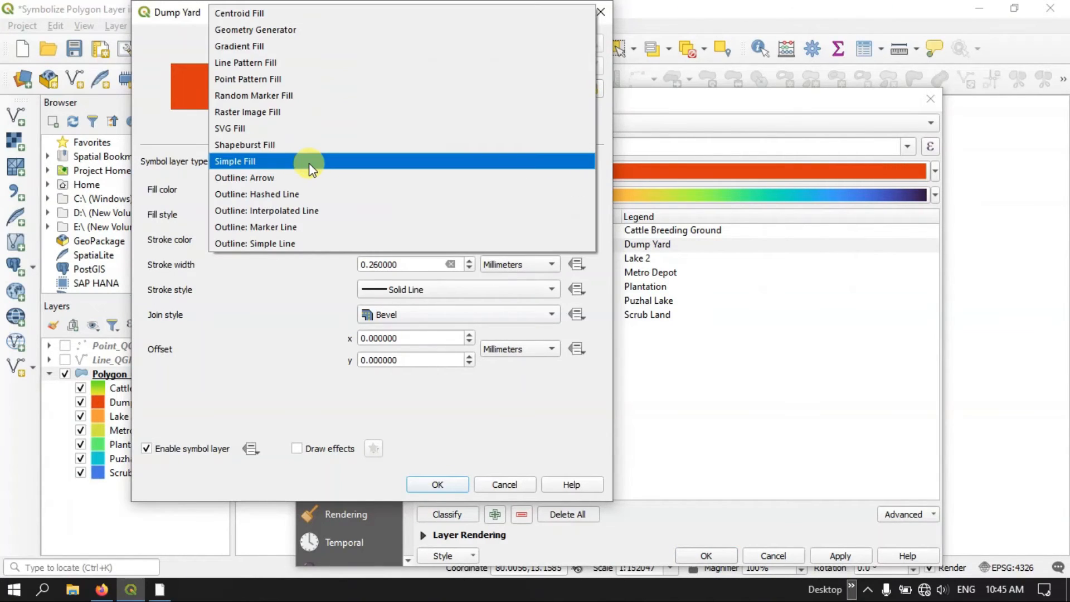
left_click(301, 64)
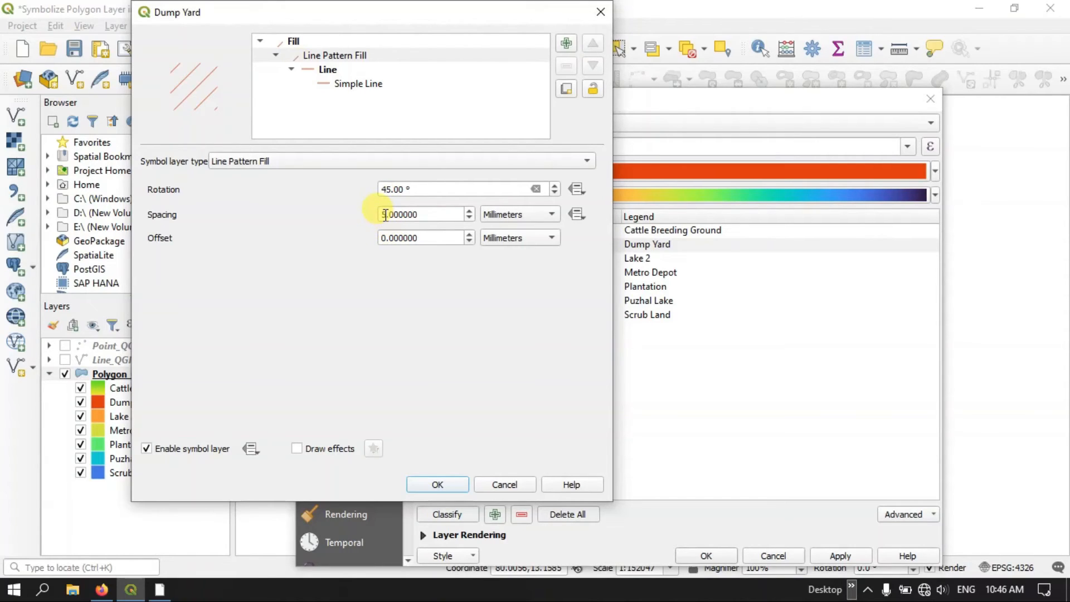
left_click_drag(385, 214, 376, 214)
type("2")
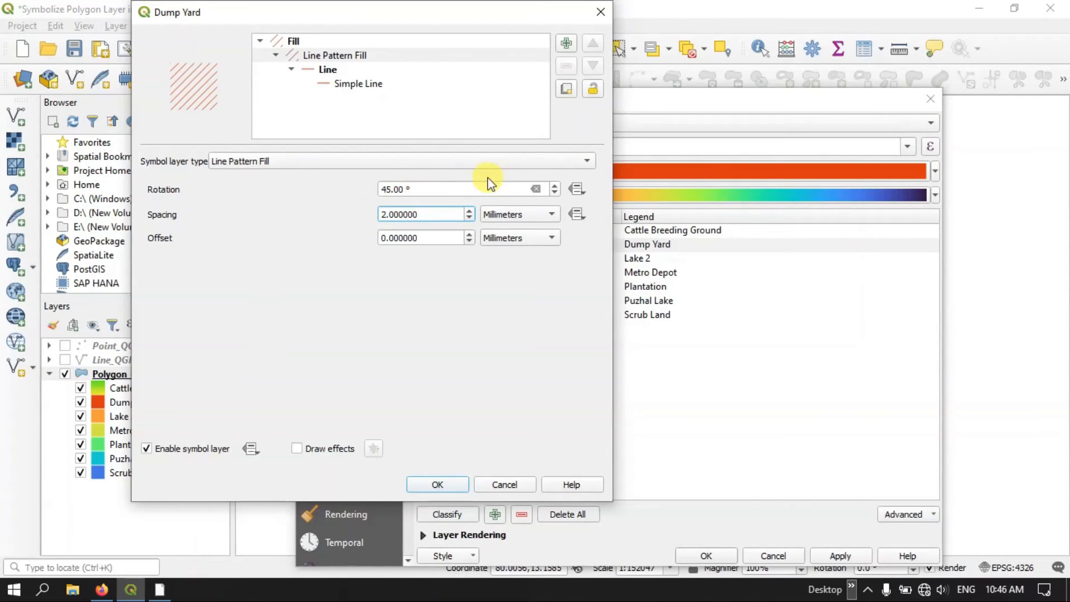
Change the simple line color of the Dump Yard line pattern to pink
left_click(361, 85)
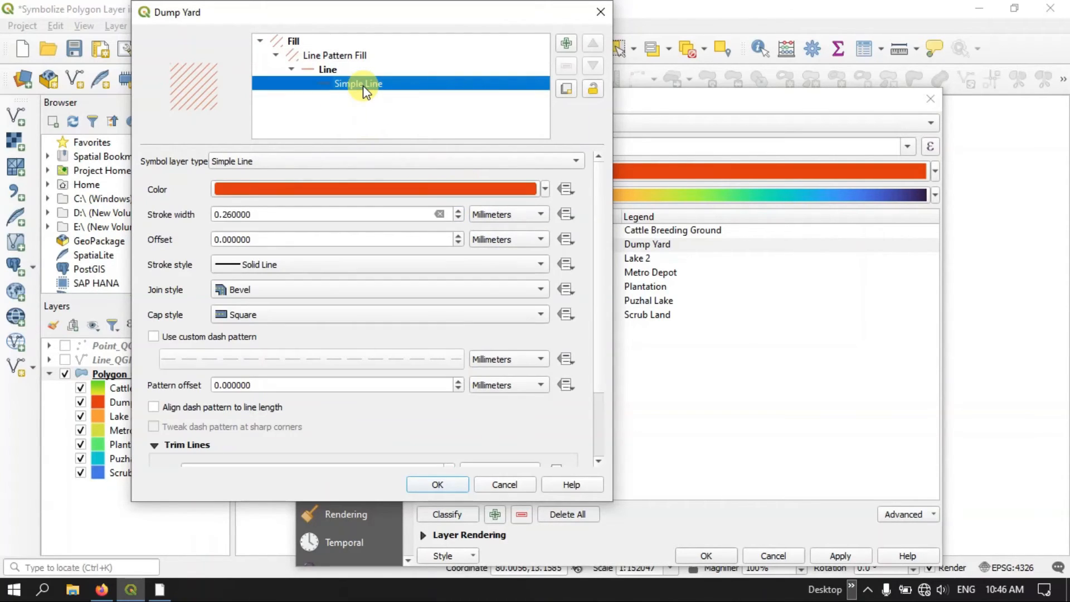
left_click(544, 189)
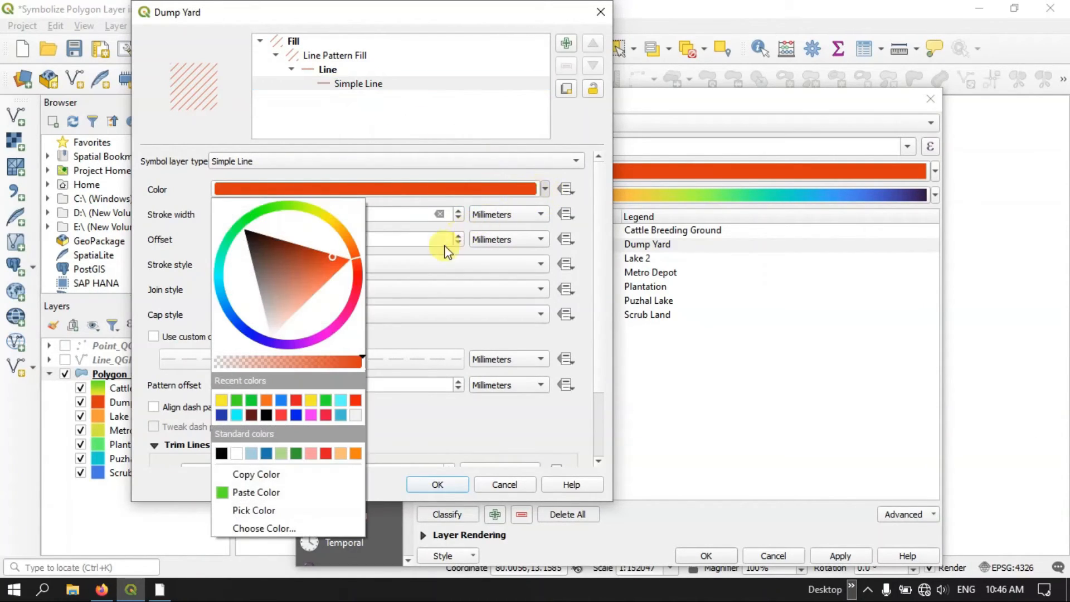
left_click(342, 319)
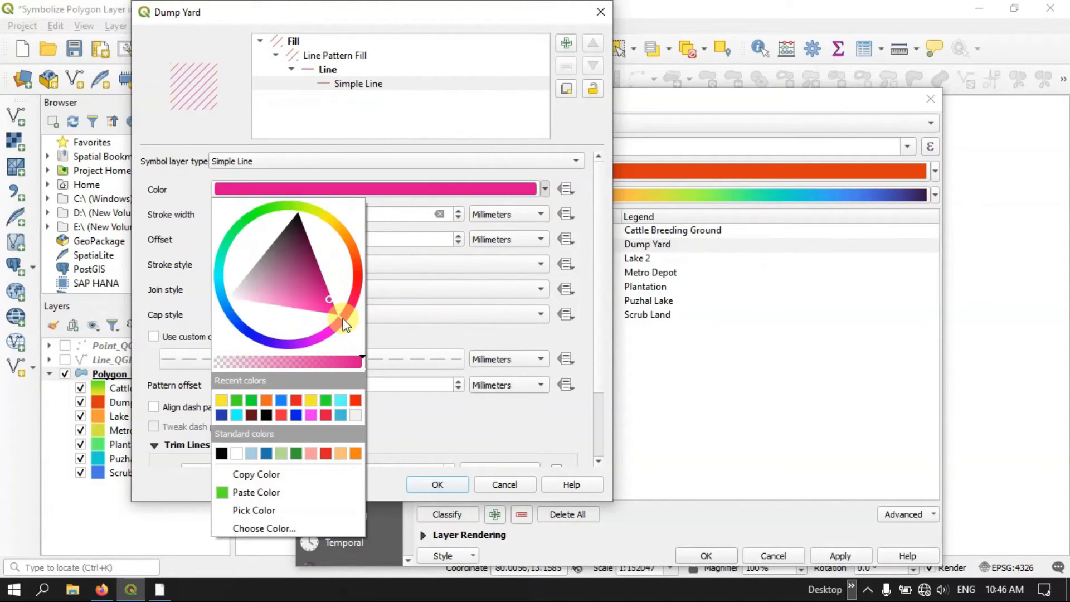
left_click(432, 181)
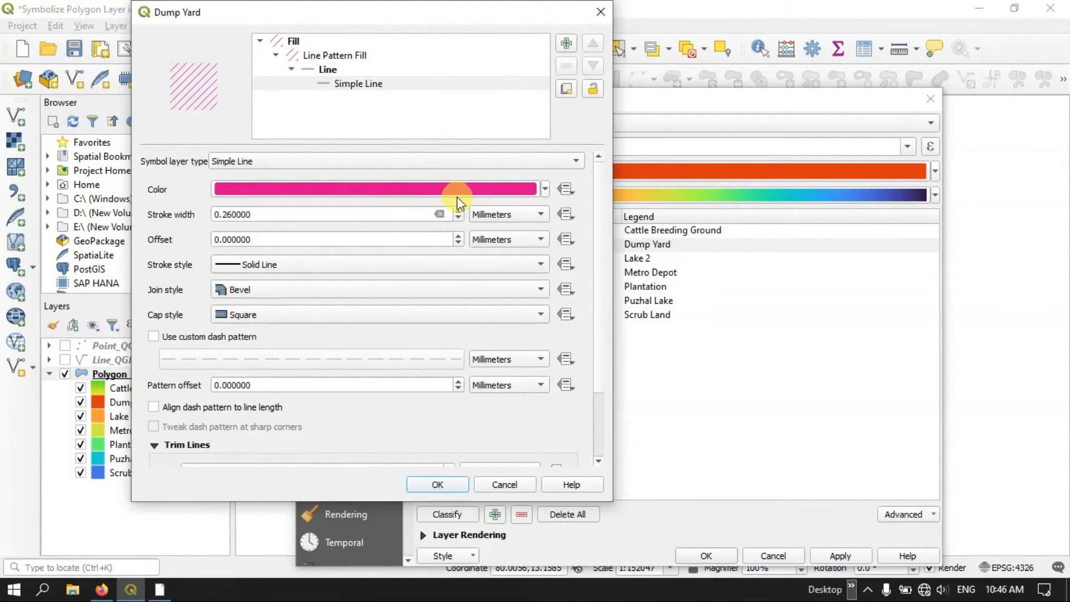
Set the Dump Yard pattern line's stroke width to 0.5 mm and its offset to 2 mm
left_click(232, 214)
left_click_drag(232, 214, 226, 217)
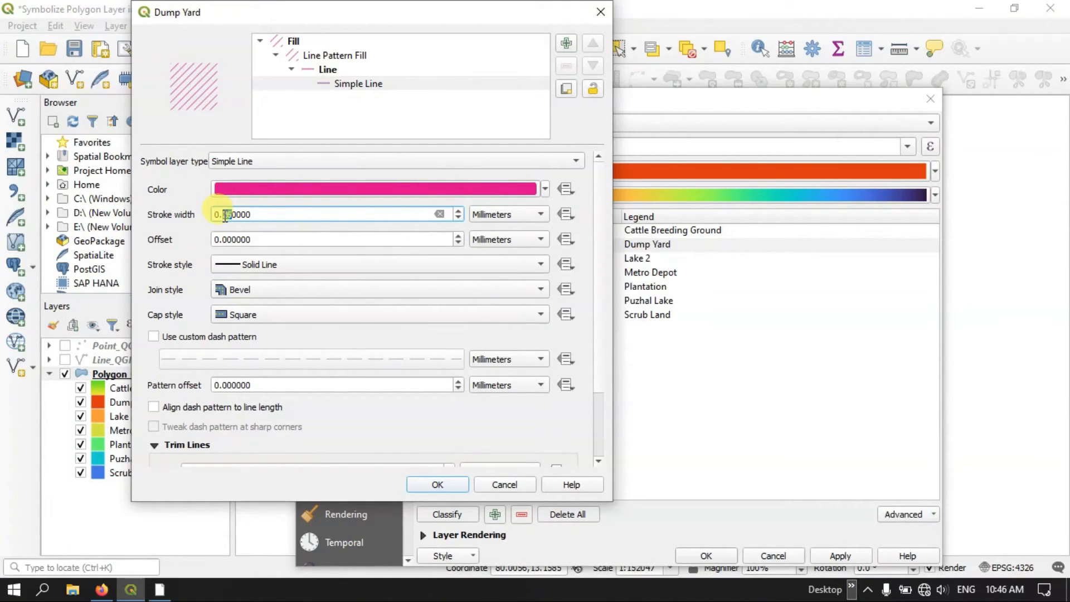
type("3")
key("BackSpace")
type("50")
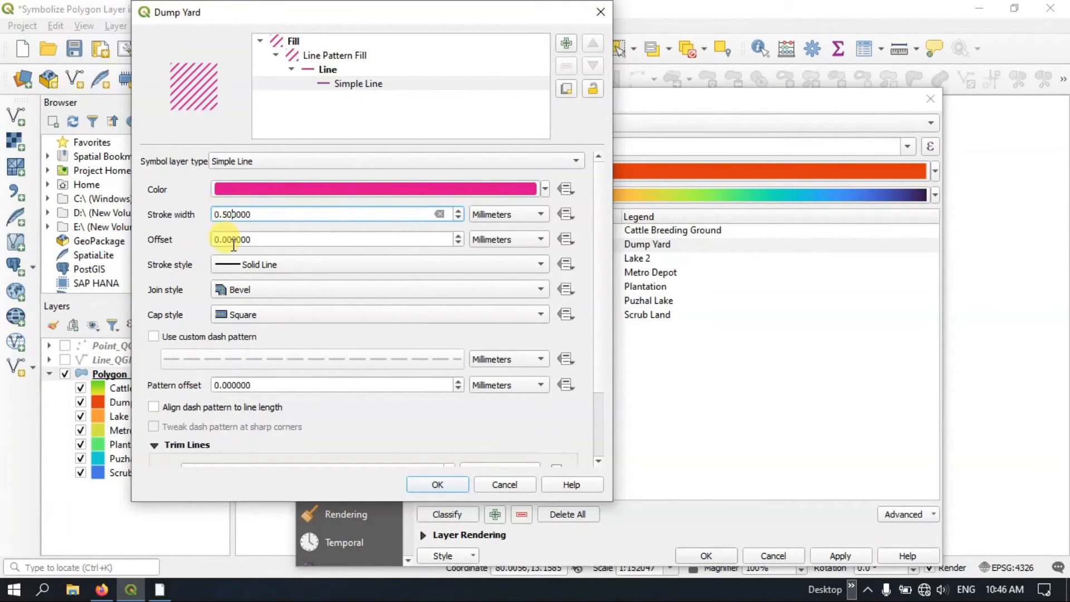
left_click(218, 239)
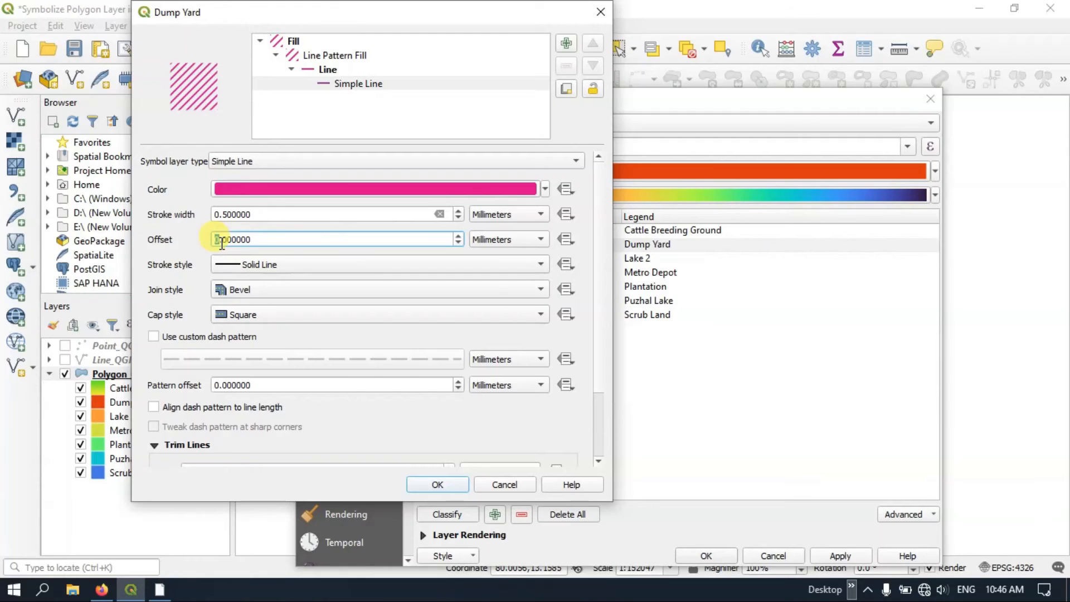
type("2")
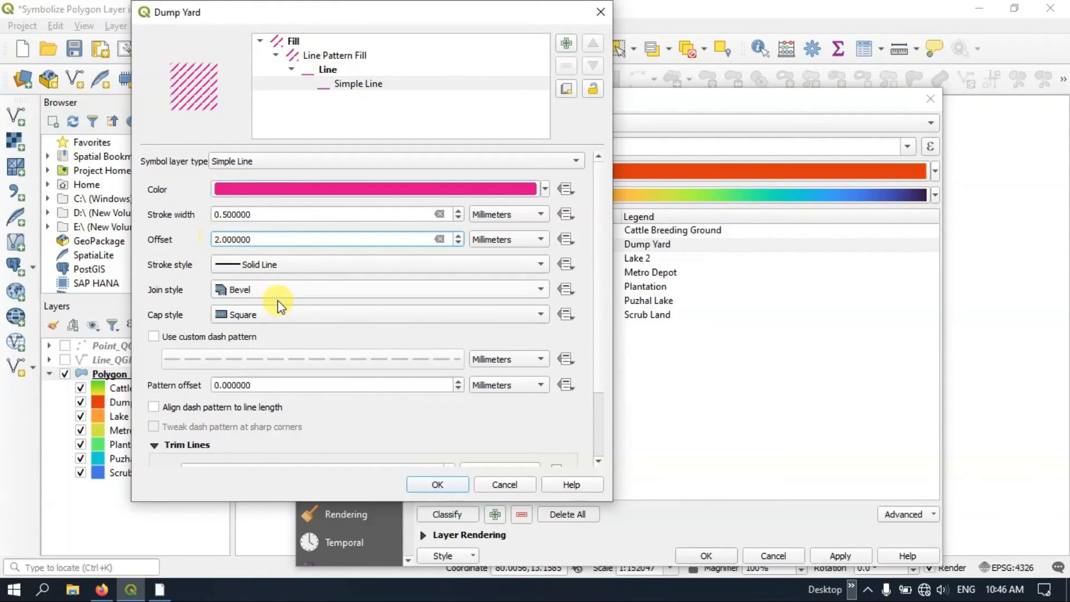
Enable a custom dash pattern for the Dump Yard lines, adjust its pattern offset and accept the symbol
left_click(206, 338)
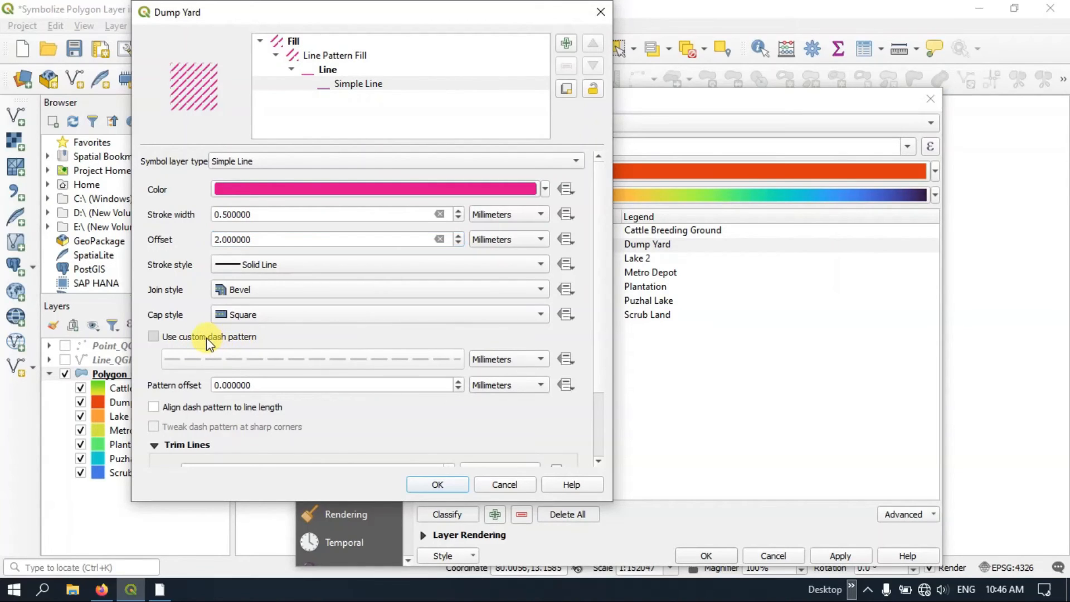
left_click(217, 385)
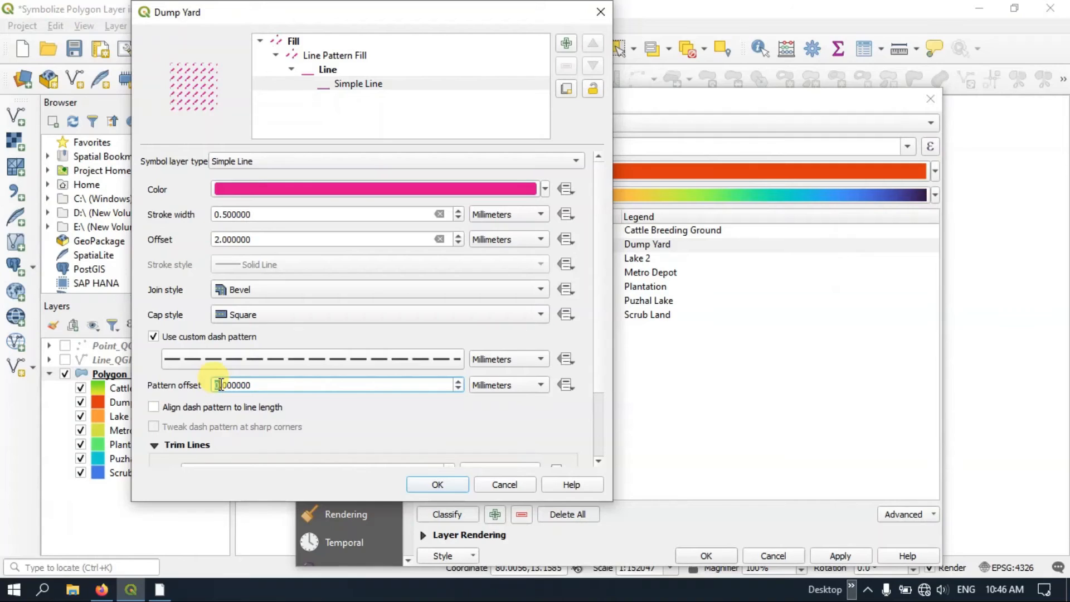
left_click_drag(220, 385, 211, 388)
type("8")
type("3")
left_click(452, 486)
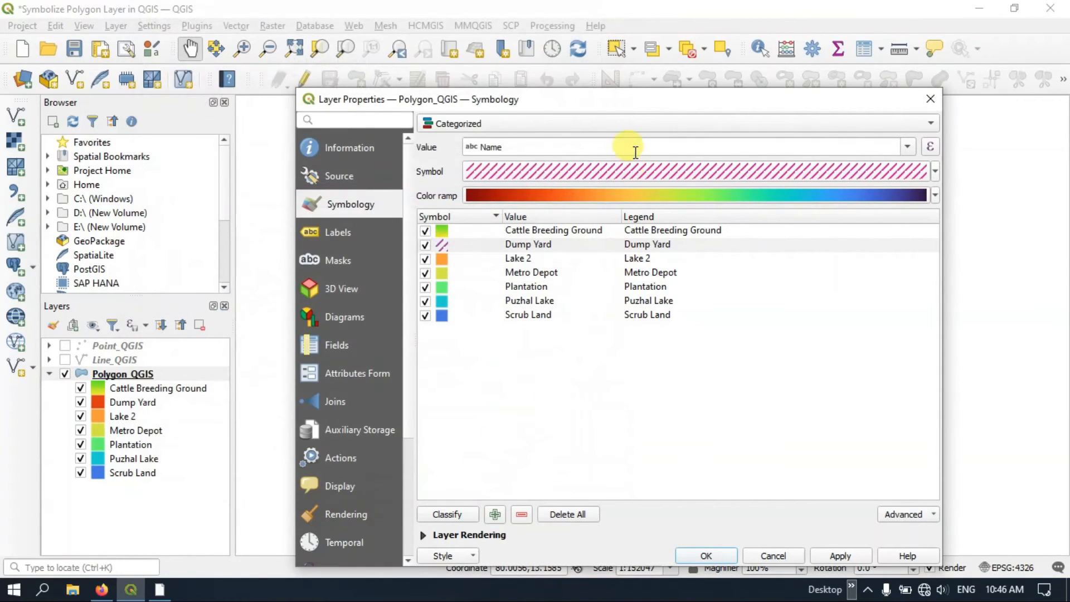
Apply the Dump Yard line pattern symbology and check the polygons on the map
mouse_move(641, 107)
left_mouse_down()
mouse_move(564, 61)
mouse_move(512, 83)
mouse_move(521, 518)
left_mouse_up()
left_click(764, 510)
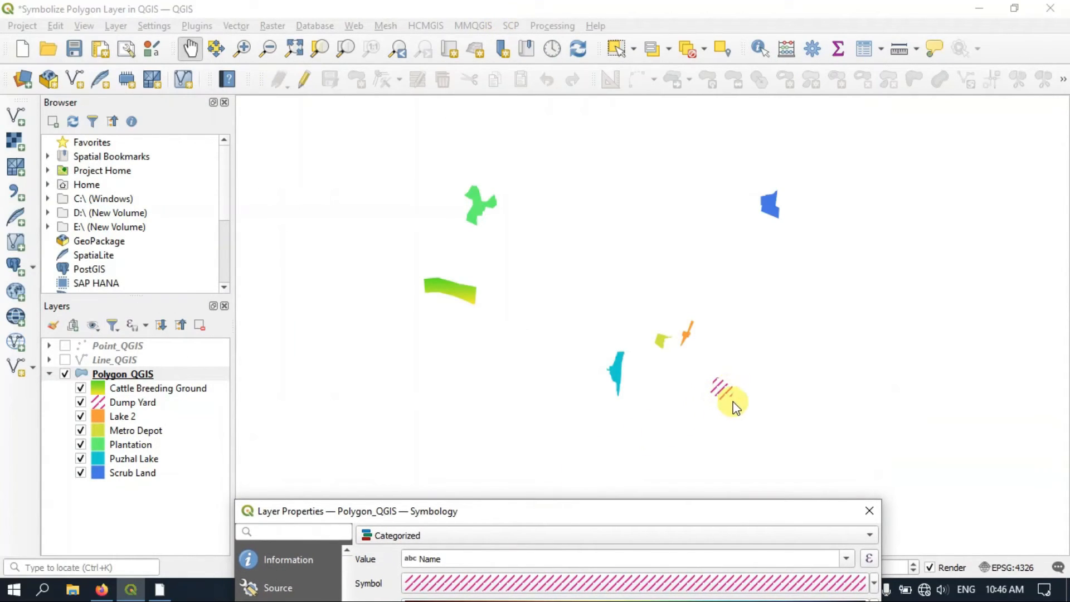
left_click_drag(669, 513, 627, 196)
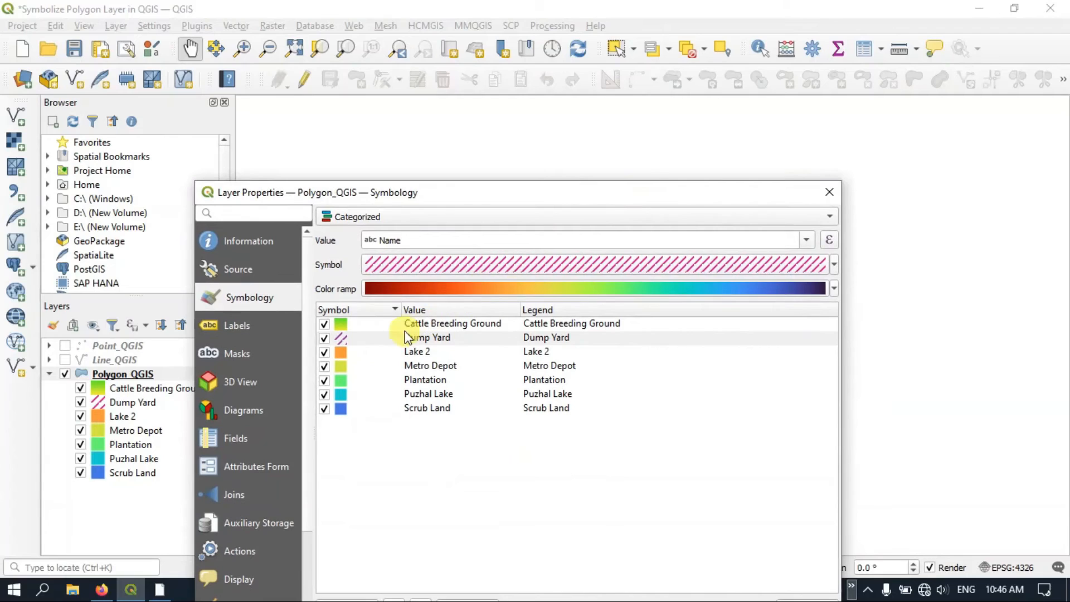
Set the spacing of the Dump Yard category's line pattern fill to 1 mm and accept the symbol
left_click(364, 340)
right_click(365, 342)
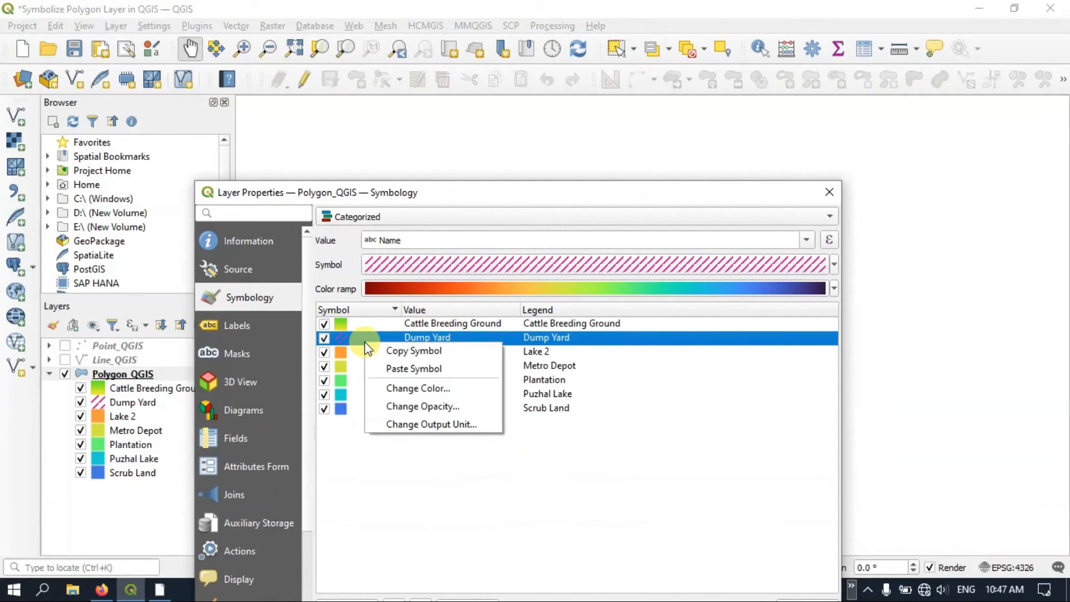
left_click(337, 339)
double_click(336, 339)
left_click(320, 54)
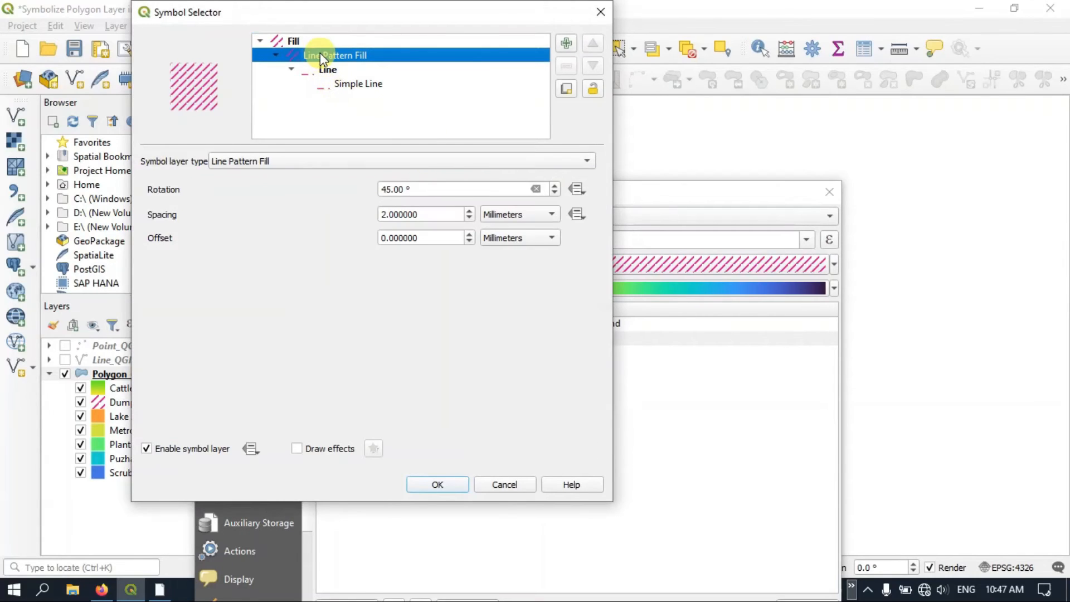
left_click(384, 214)
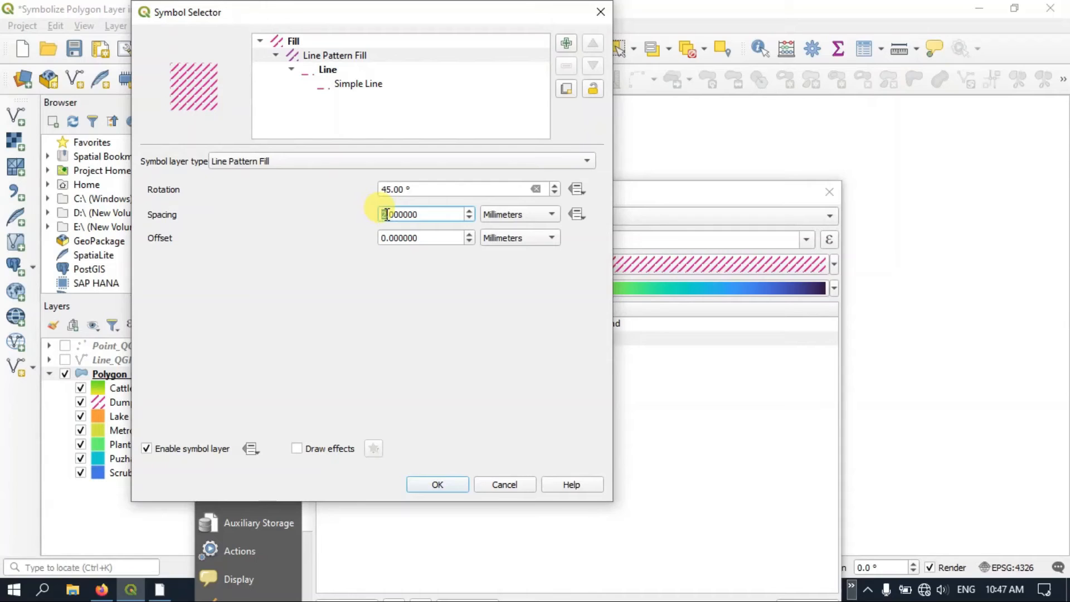
key("Delete")
type("1")
left_click(449, 483)
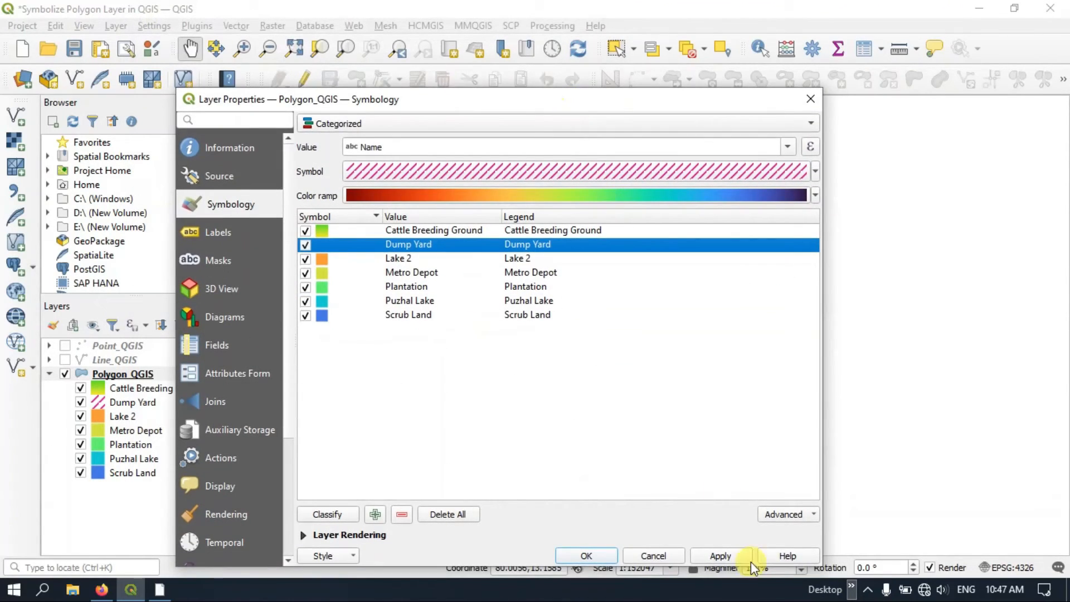
Apply the Polygon_QGIS symbology, close the layer properties and check the Dump Yard polygon on the map
left_click(719, 556)
left_click_drag(648, 102, 656, 38)
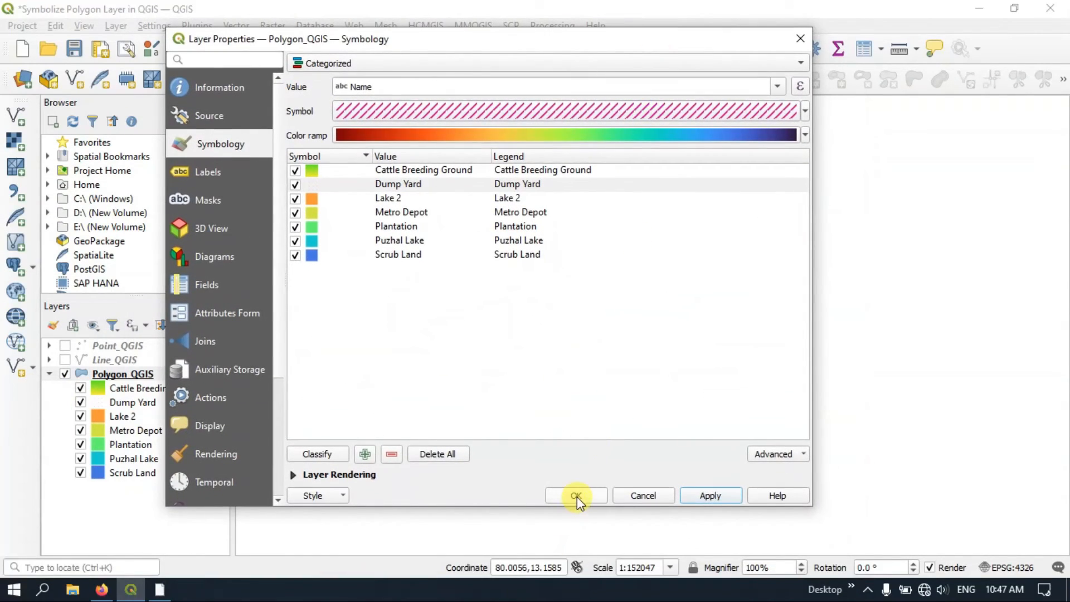
left_click(576, 495)
scroll(614, 401, "down", 2)
scroll(616, 400, "up", 1)
scroll(615, 400, "up", 2)
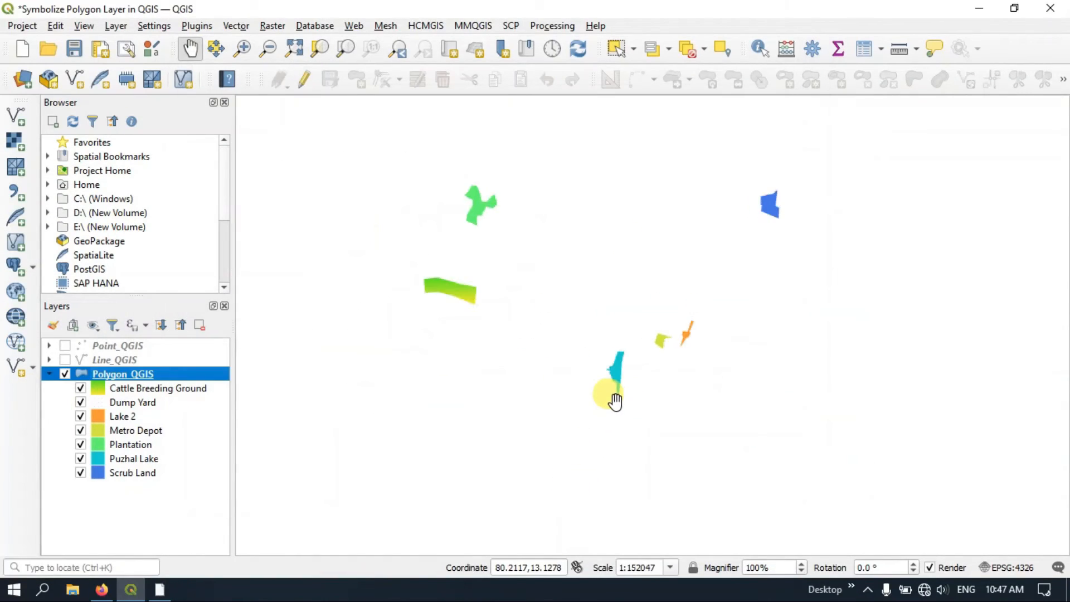
scroll(615, 400, "down", 3)
scroll(615, 400, "up", 1)
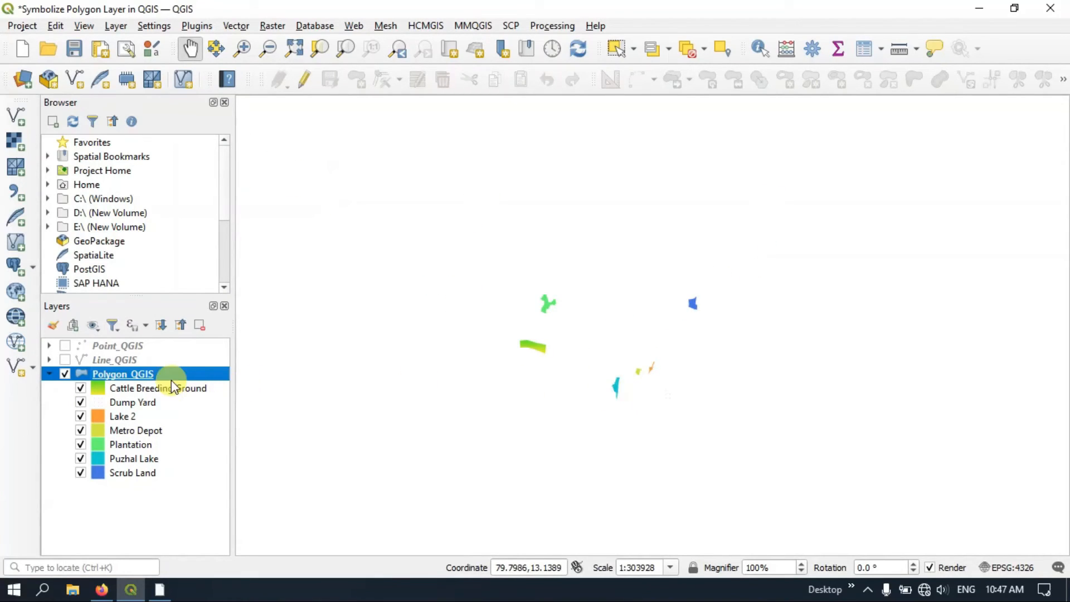
Assign the "dash black" preset to the lines of the Dump Yard pattern fill and check the polygon on the map
right_click(151, 402)
left_click(101, 403)
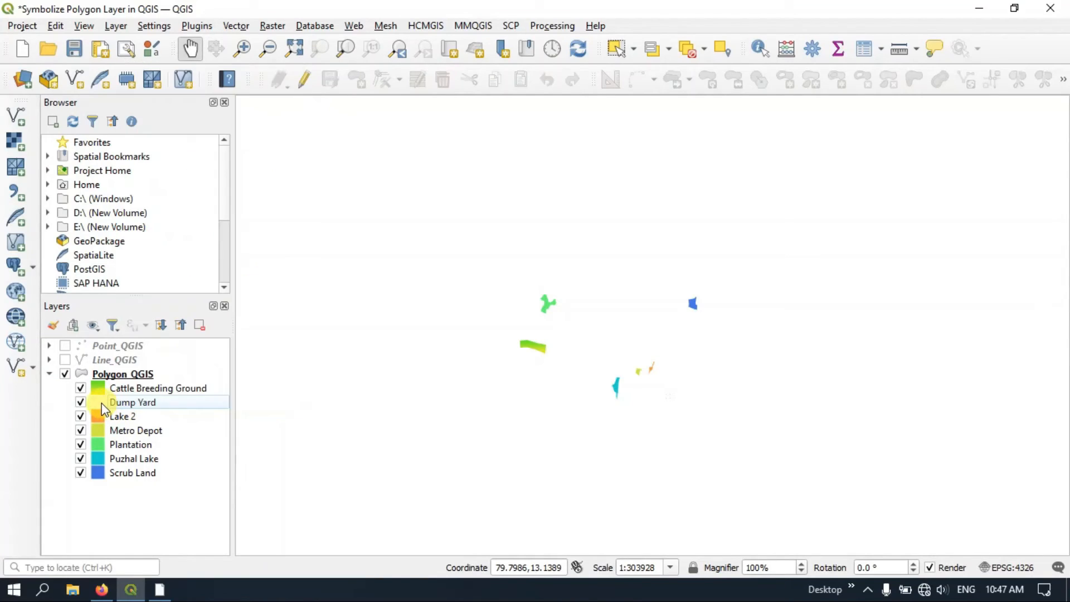
double_click(102, 403)
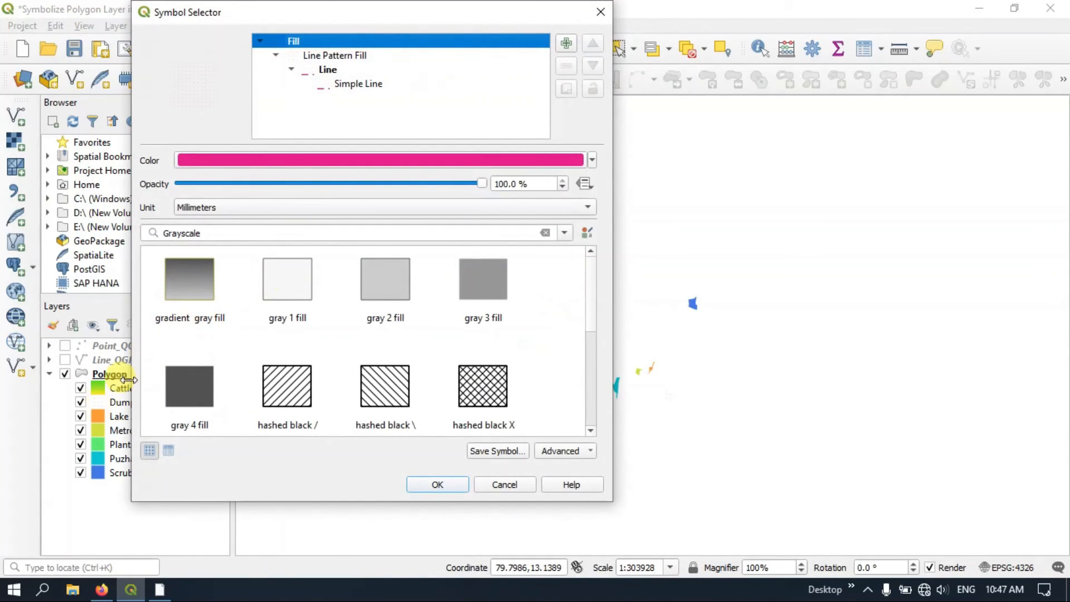
left_click(316, 72)
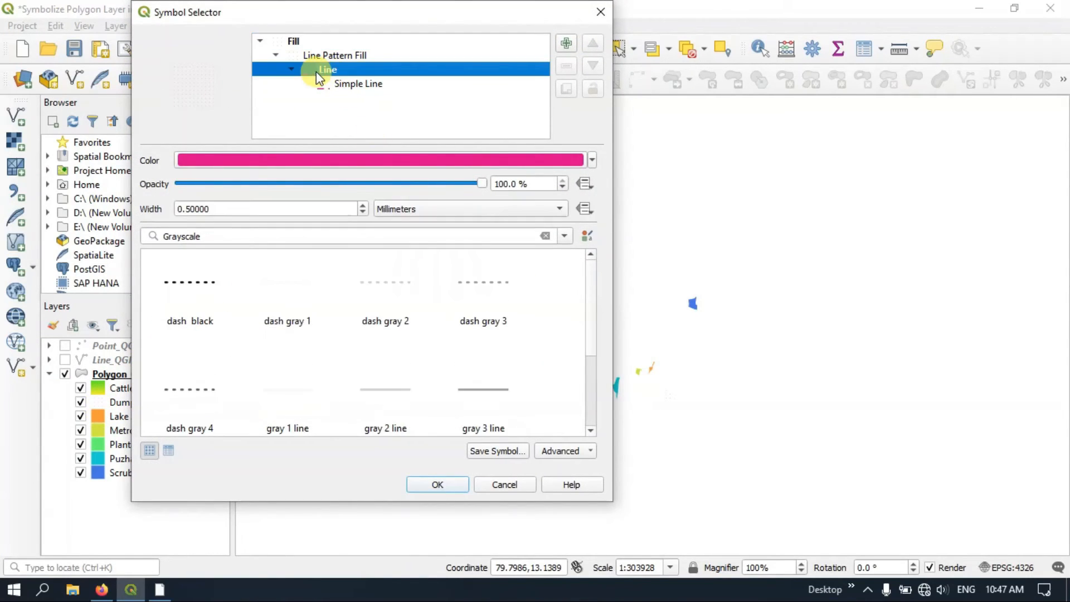
left_click(205, 282)
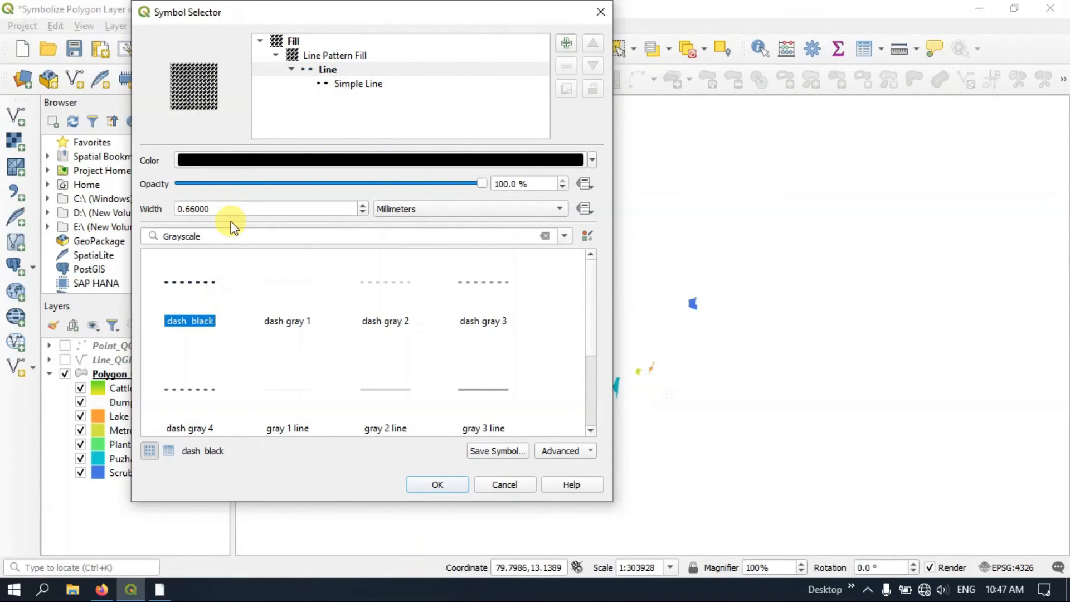
left_click(445, 484)
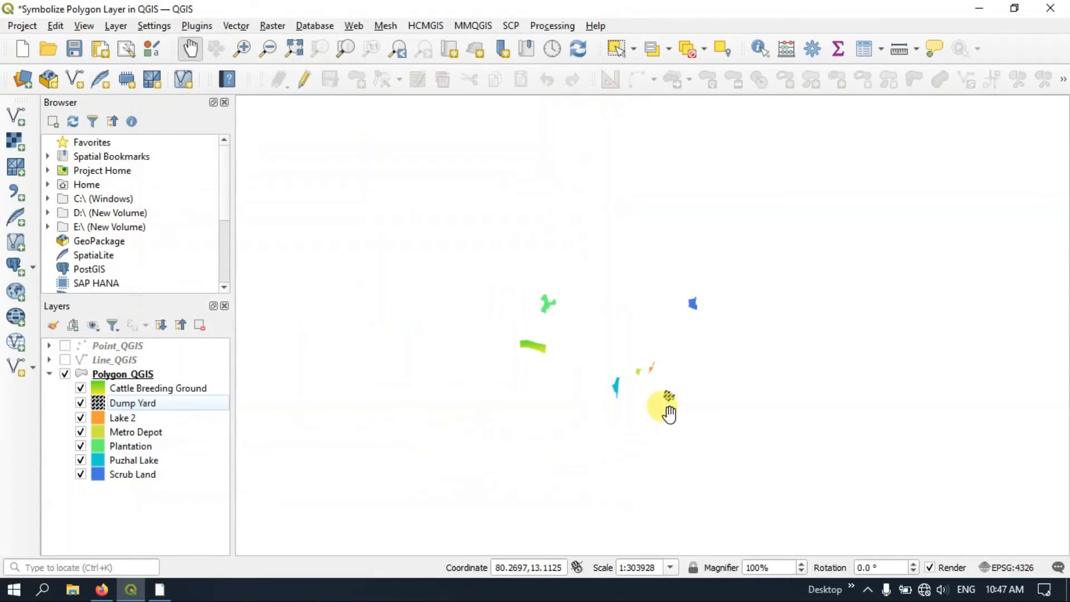
scroll(666, 418, "up", 3)
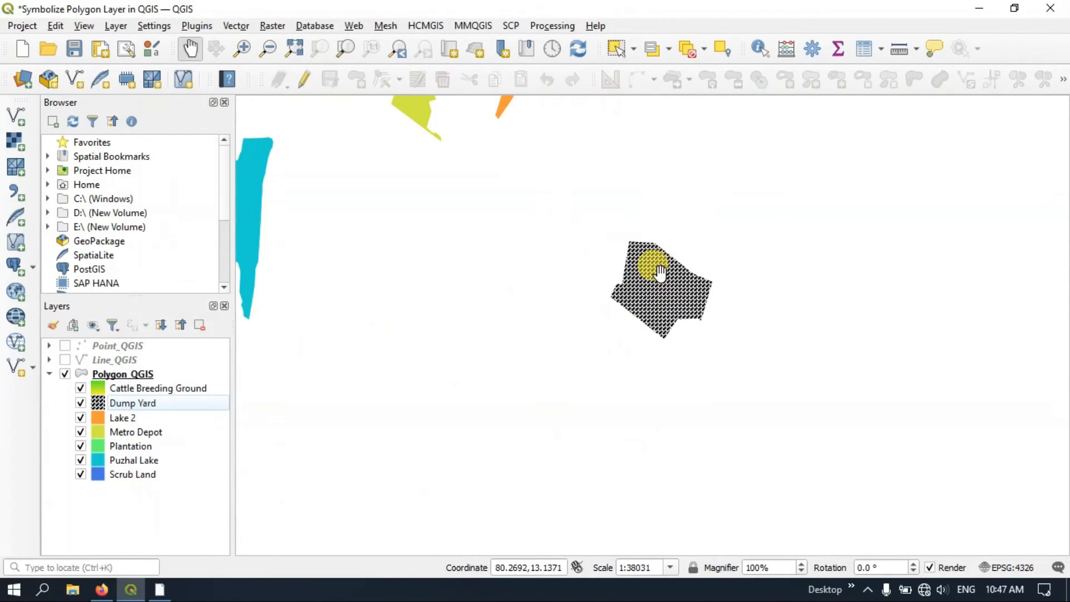
scroll(636, 356, "down", 1)
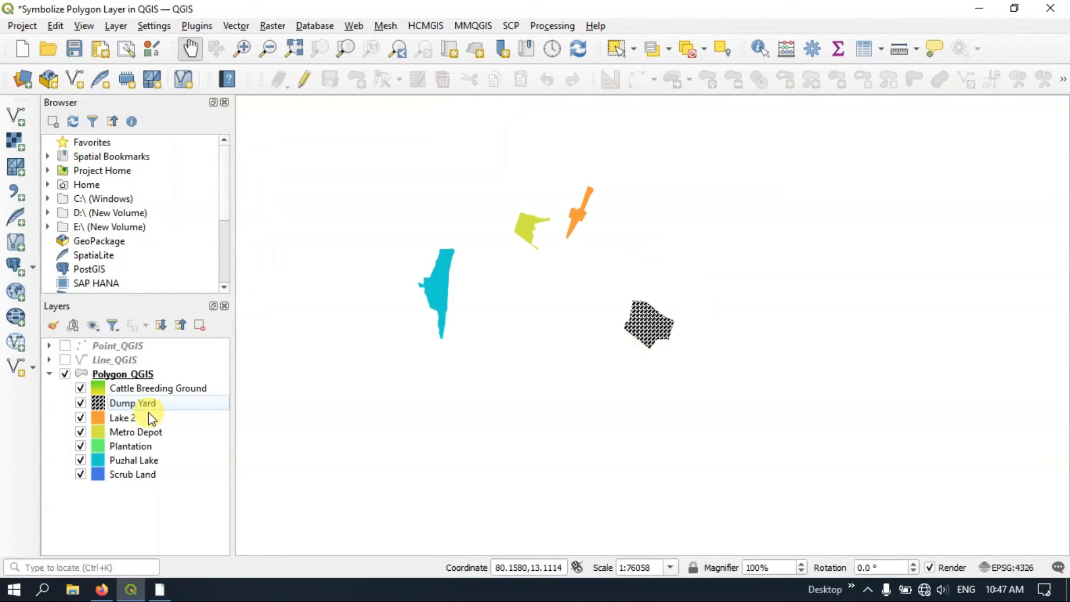
Change the Lake 2 category's symbol layer type from Simple Fill to Shapeburst Fill
double_click(98, 418)
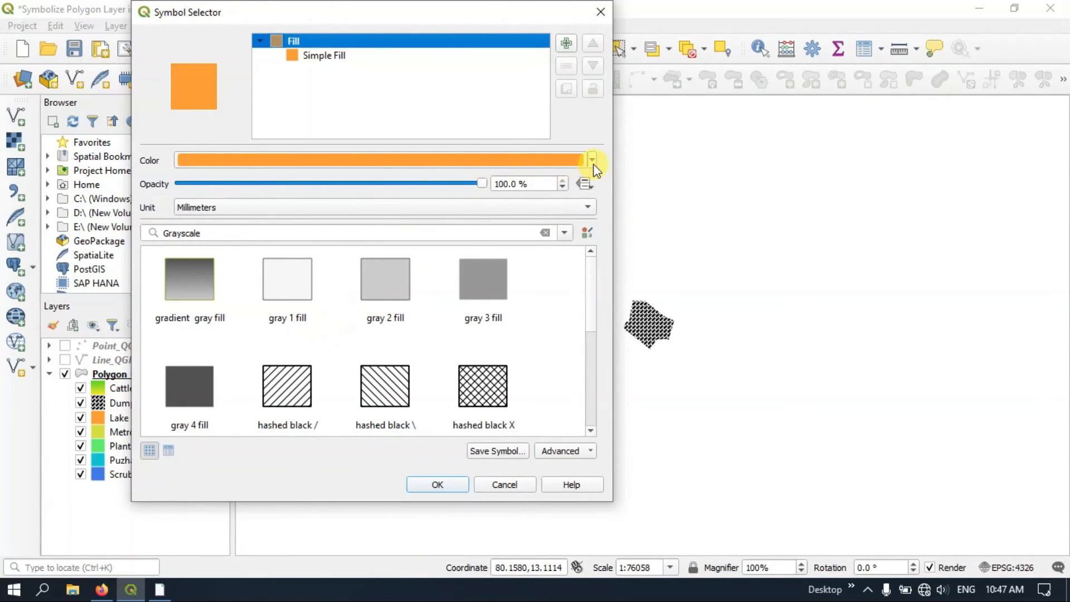
left_click(331, 58)
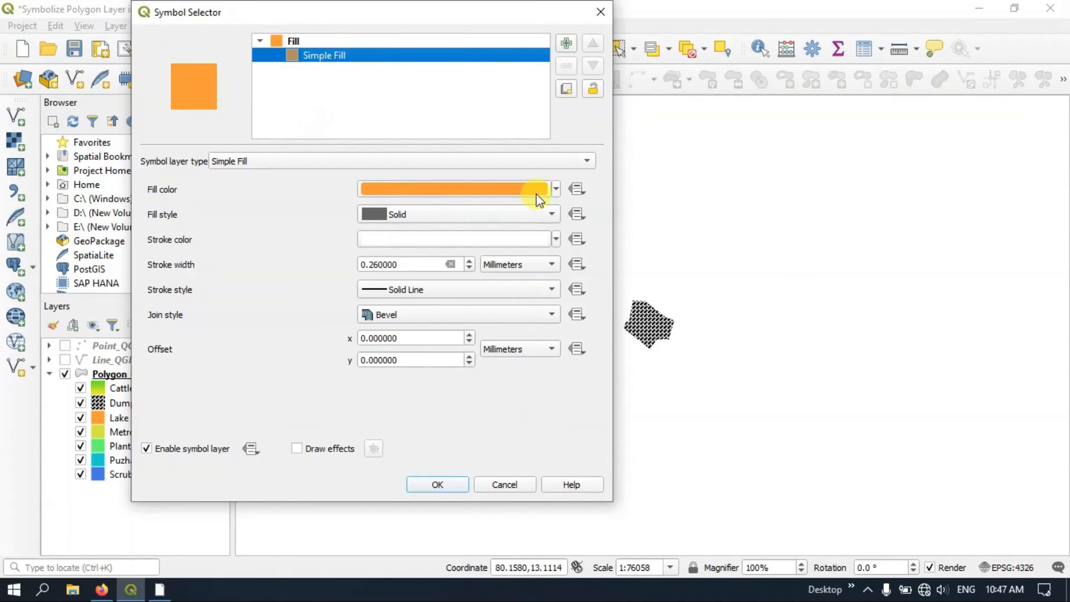
left_click(401, 163)
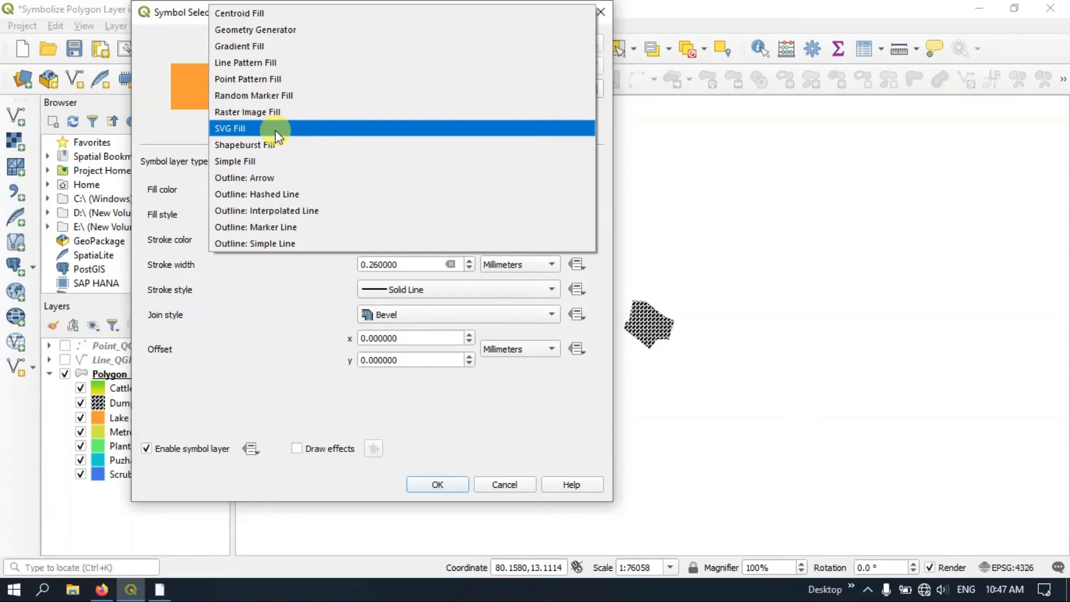
left_click(235, 161)
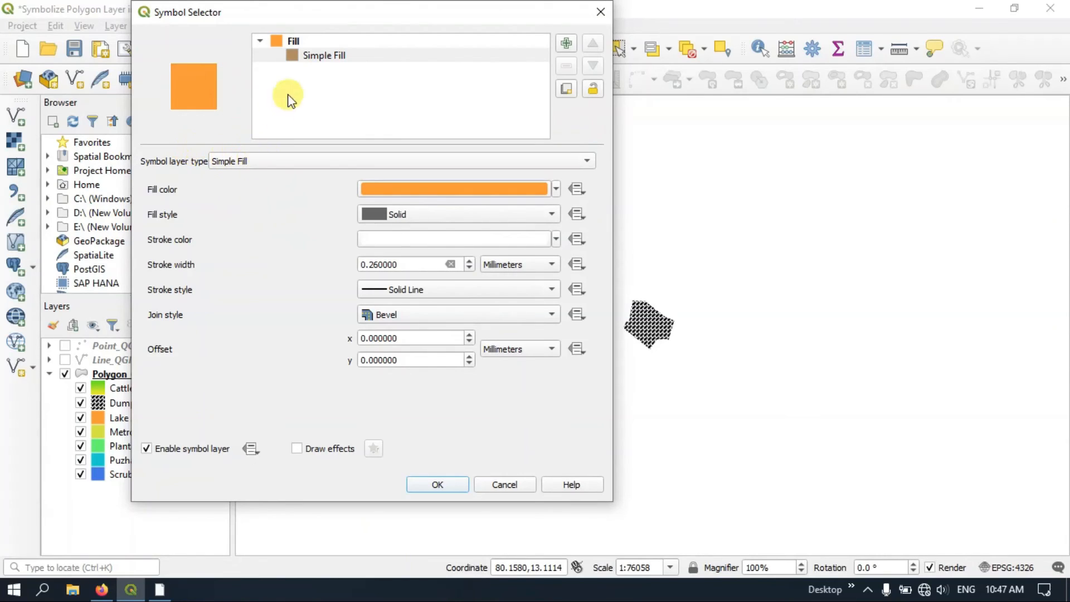
left_click(295, 161)
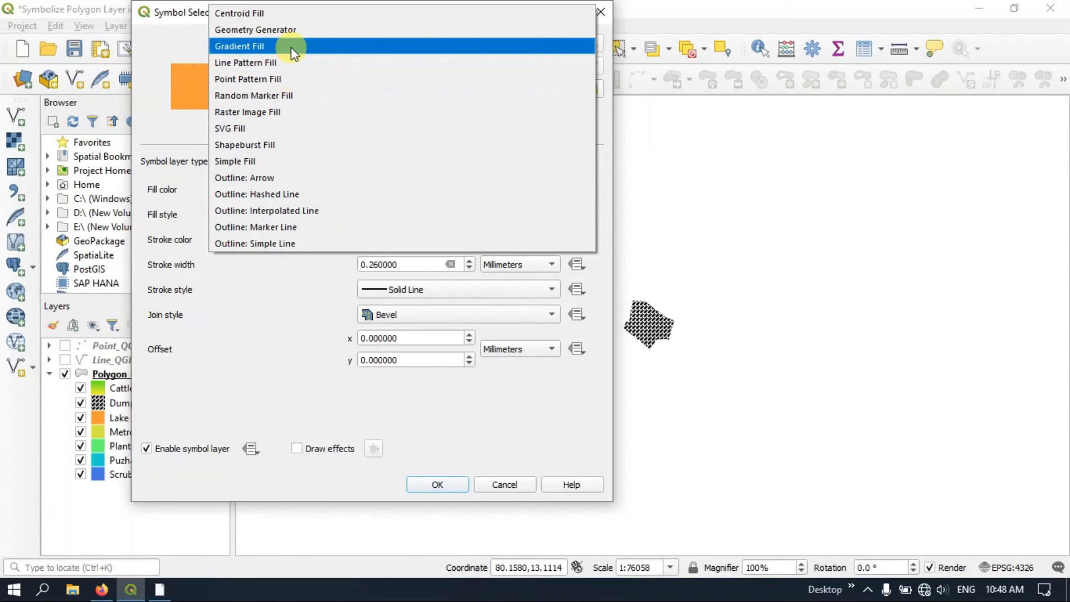
left_click(299, 146)
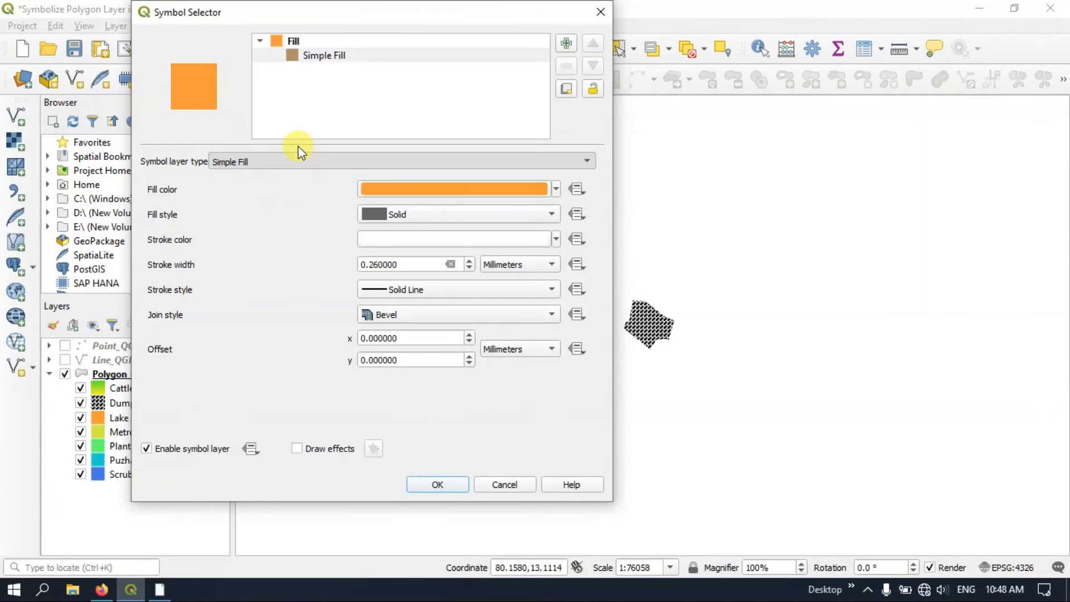
Set Lake 2's two shapeburst gradient colors to blue and light cyan, accept the symbol and check the map
left_click(555, 203)
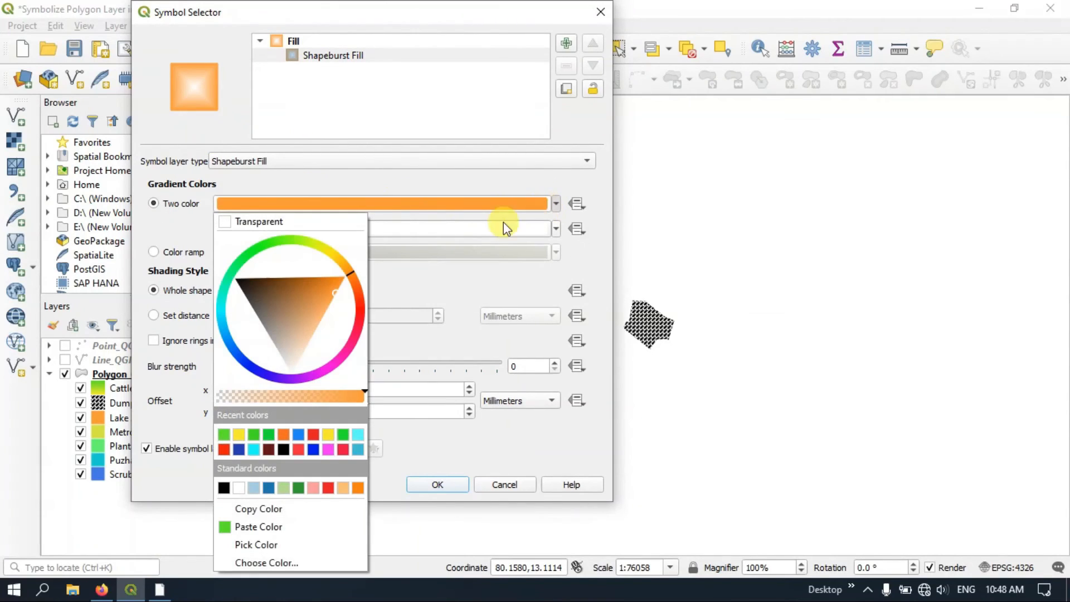
left_click(227, 342)
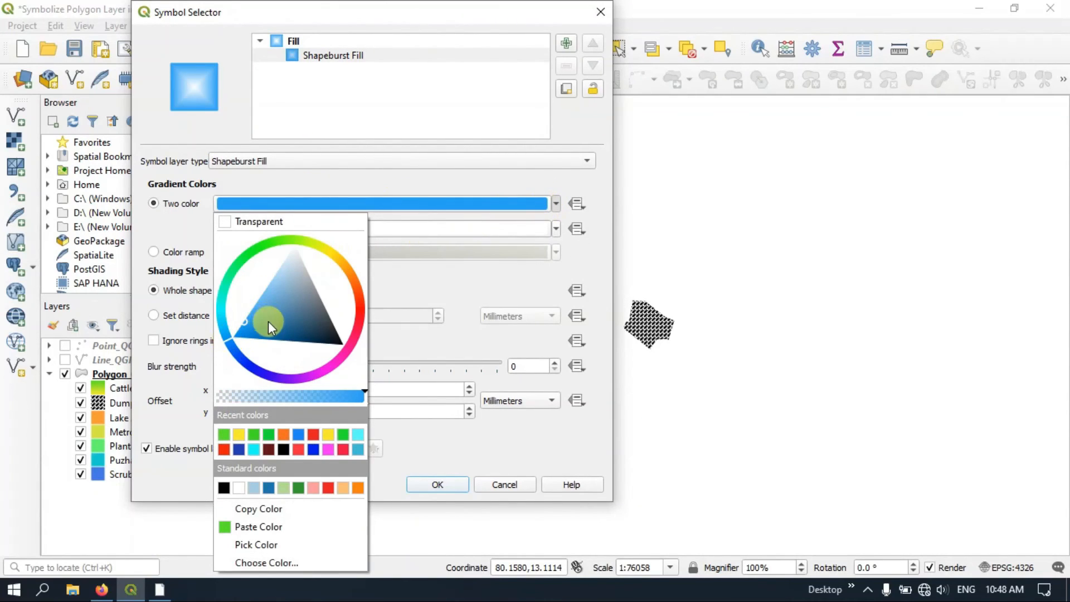
left_click(250, 332)
left_click(497, 280)
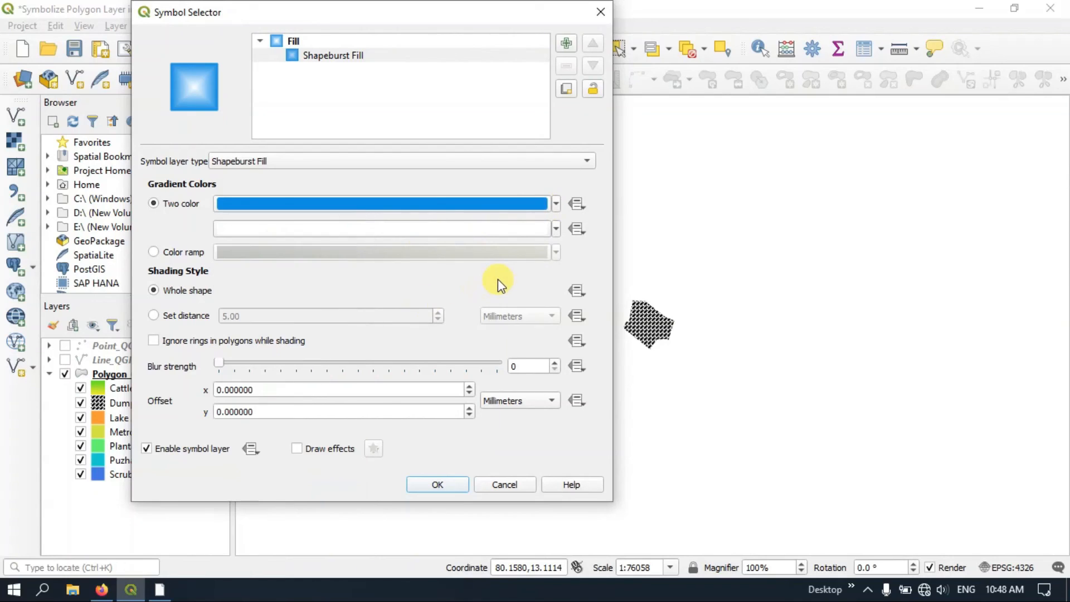
left_click(555, 229)
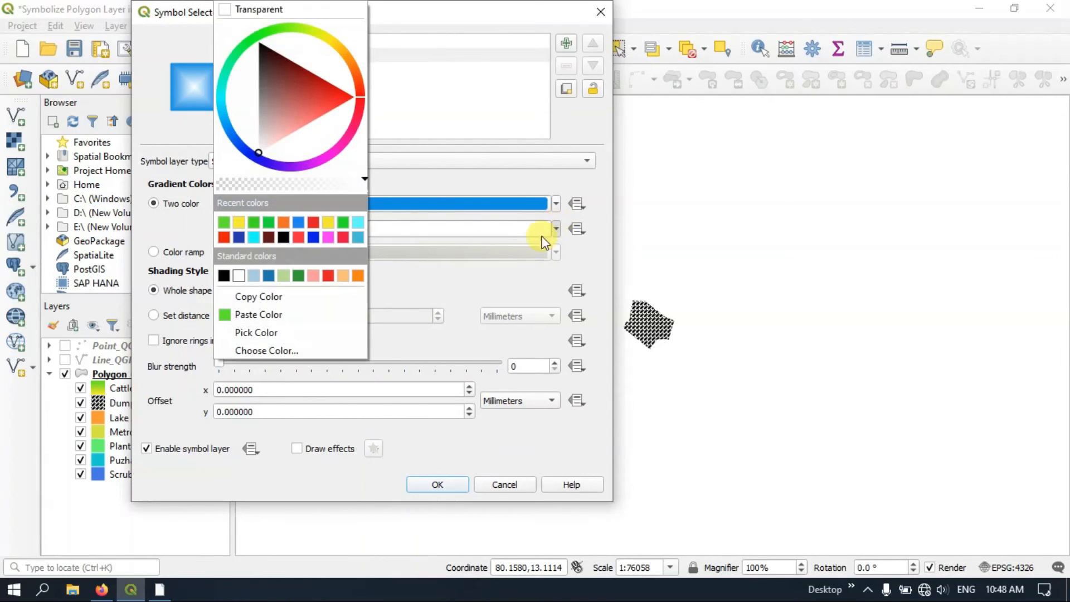
left_click(358, 222)
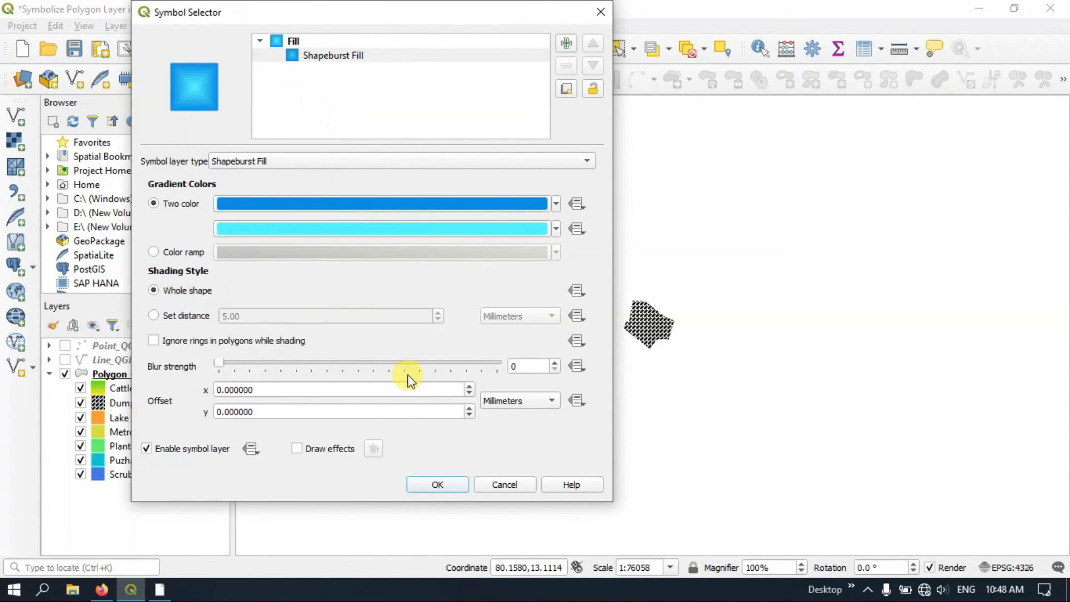
left_click(438, 485)
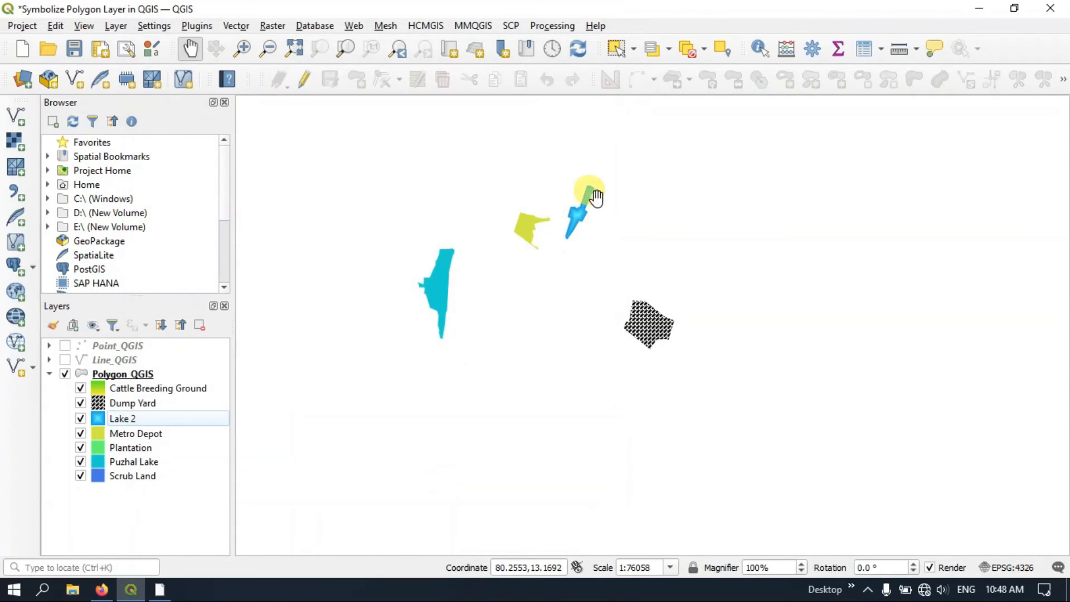
scroll(588, 365, "down", 1)
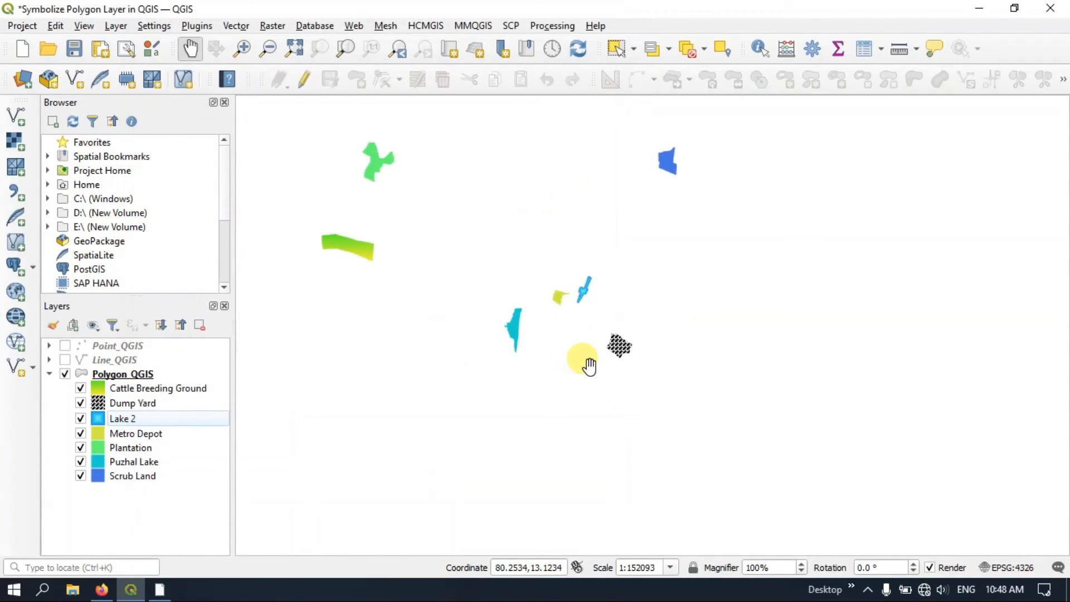
Change the Metro Depot category's symbol layer type from Simple Fill to SVG Fill
right_click(112, 433)
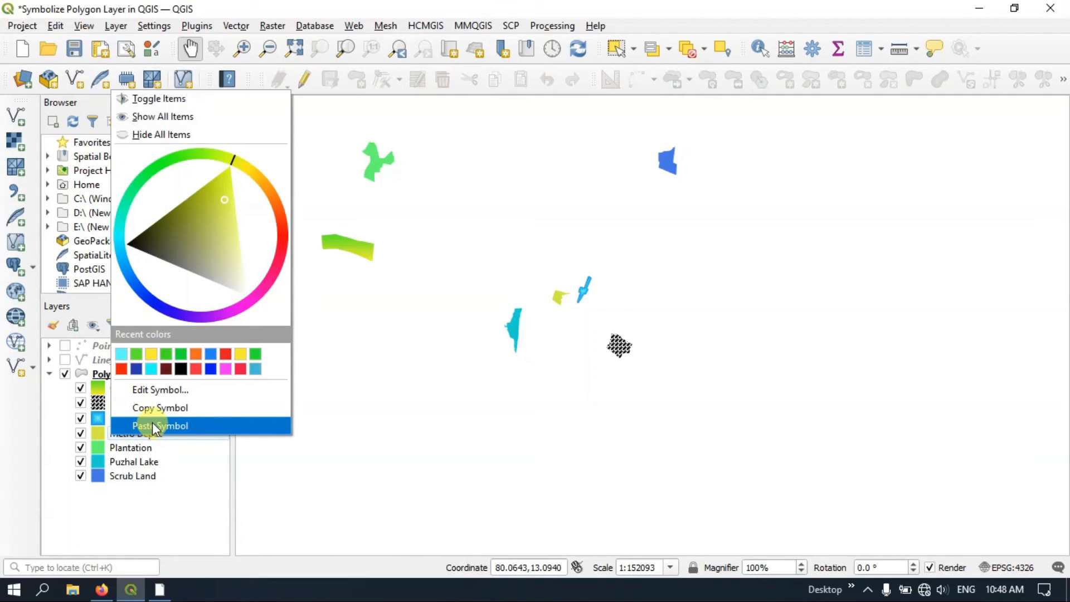
double_click(96, 434)
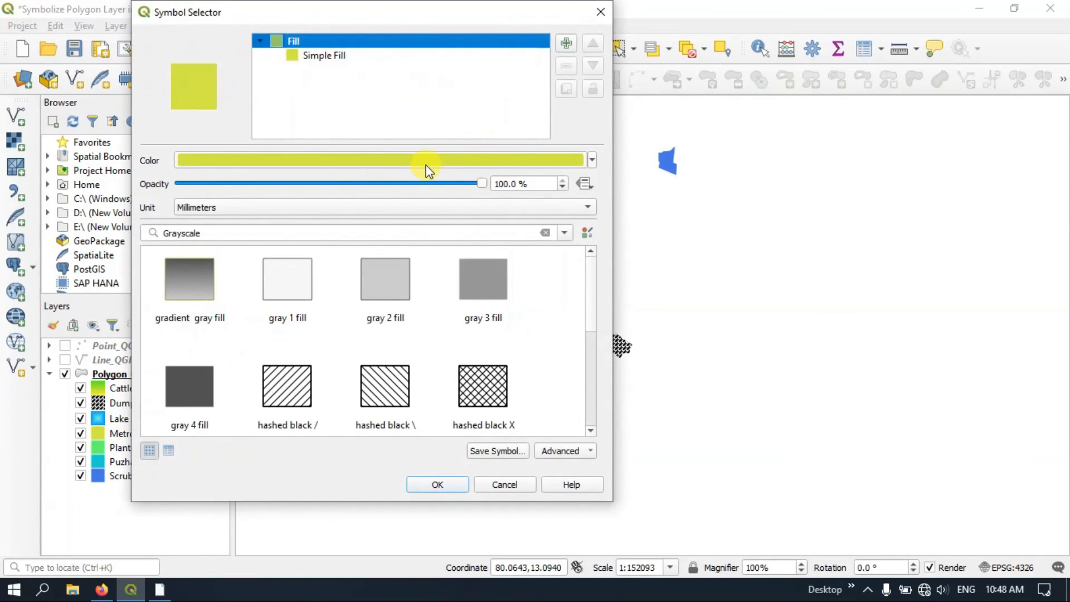
left_click(318, 56)
left_click_drag(368, 12, 584, 25)
left_click(452, 179)
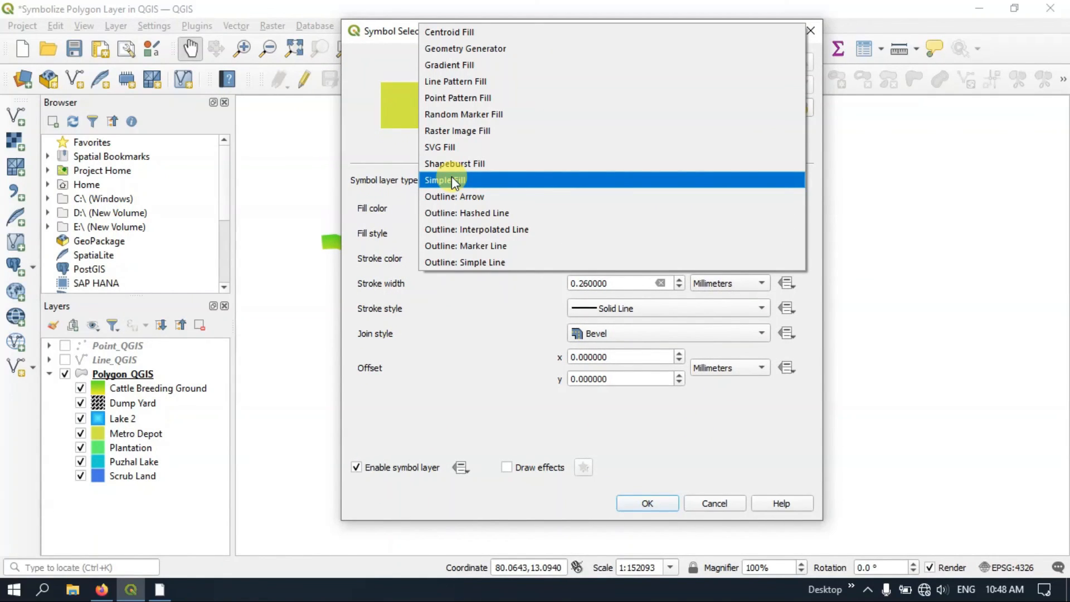
left_click(457, 148)
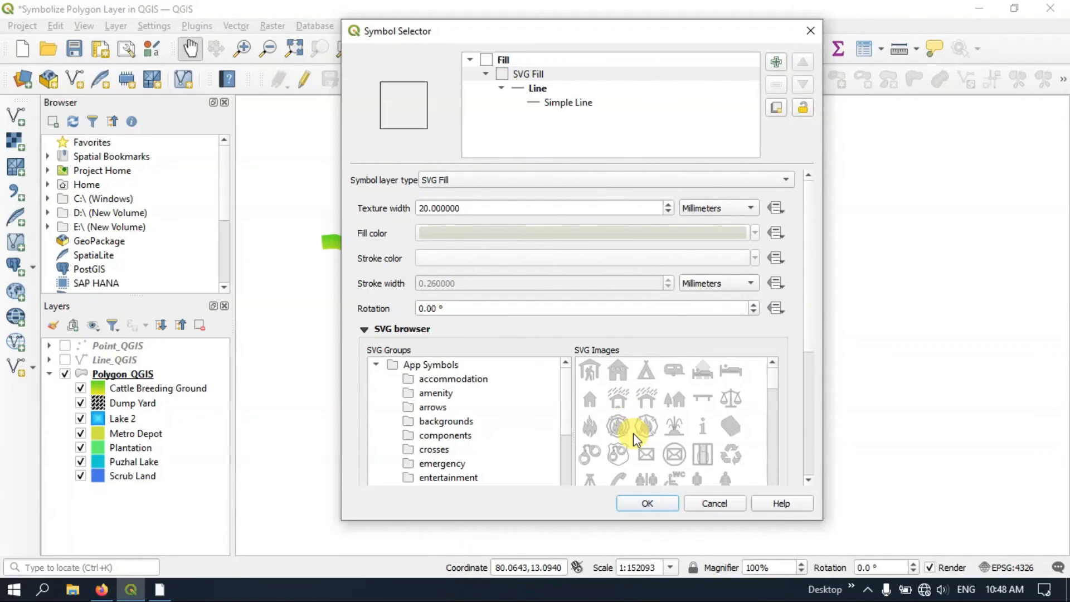
Choose the open-sided shelter symbol with slanted strokes above its roof as Metro Depot's SVG fill image
scroll(620, 439, "down", 3)
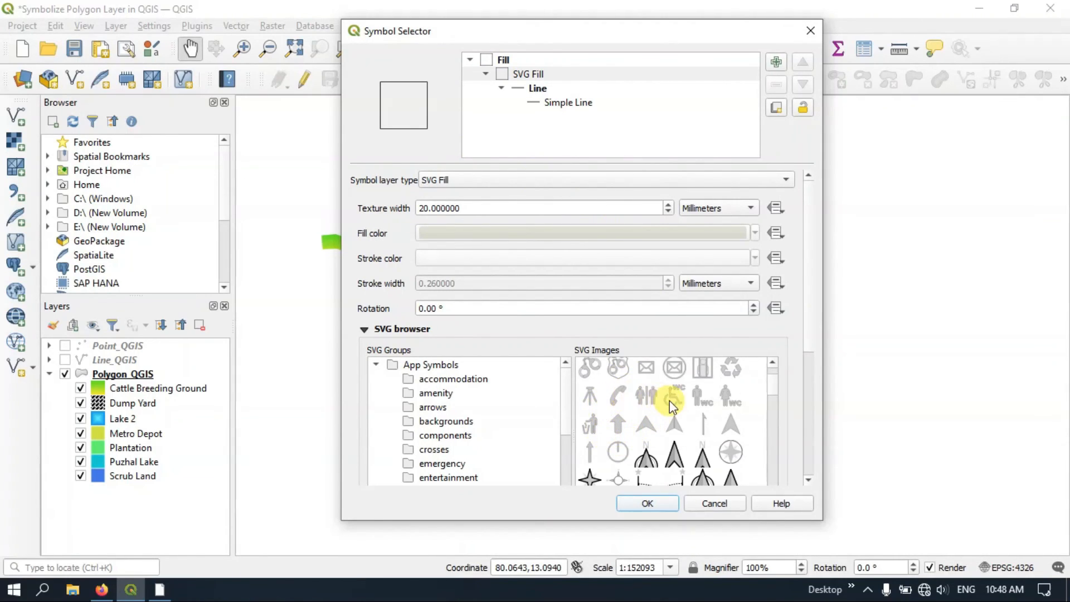
scroll(679, 404, "up", 3)
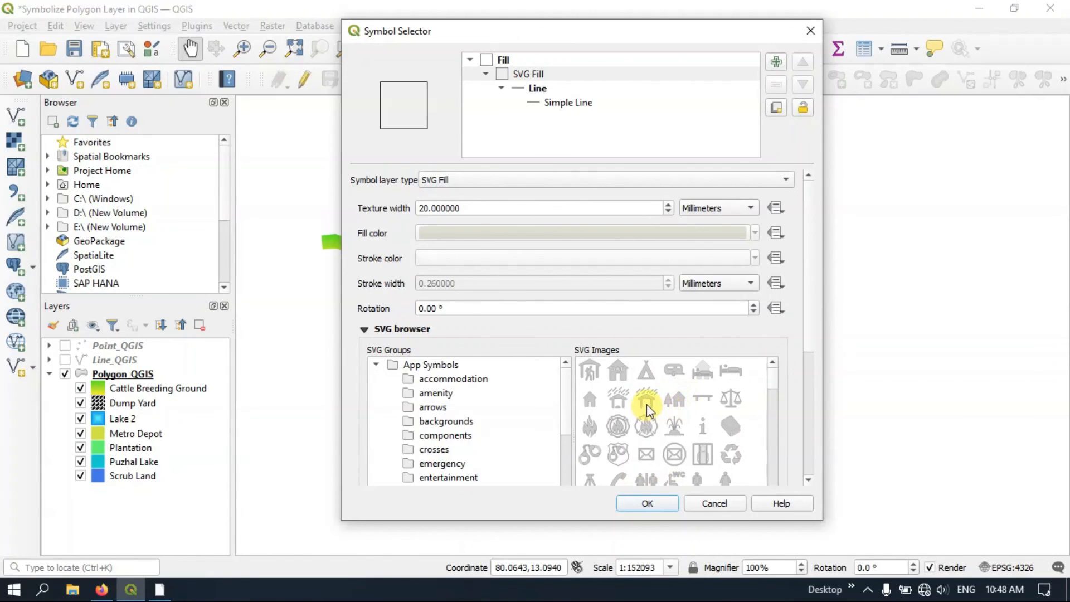
left_click(646, 403)
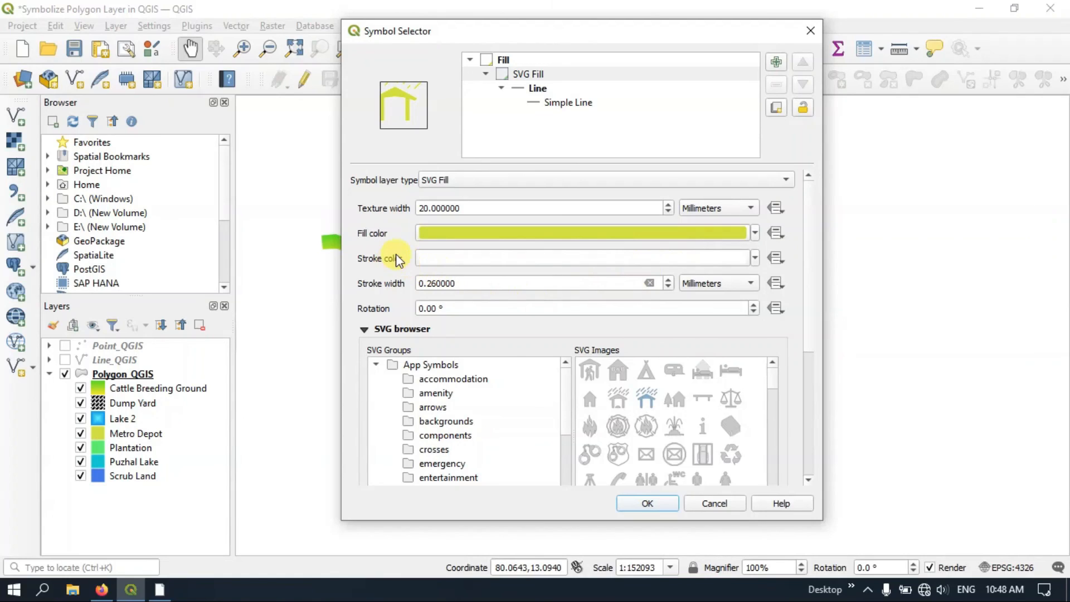
Try a texture width of 10 millimeters for Metro Depot's SVG fill and settle on 5 millimeters
double_click(422, 208)
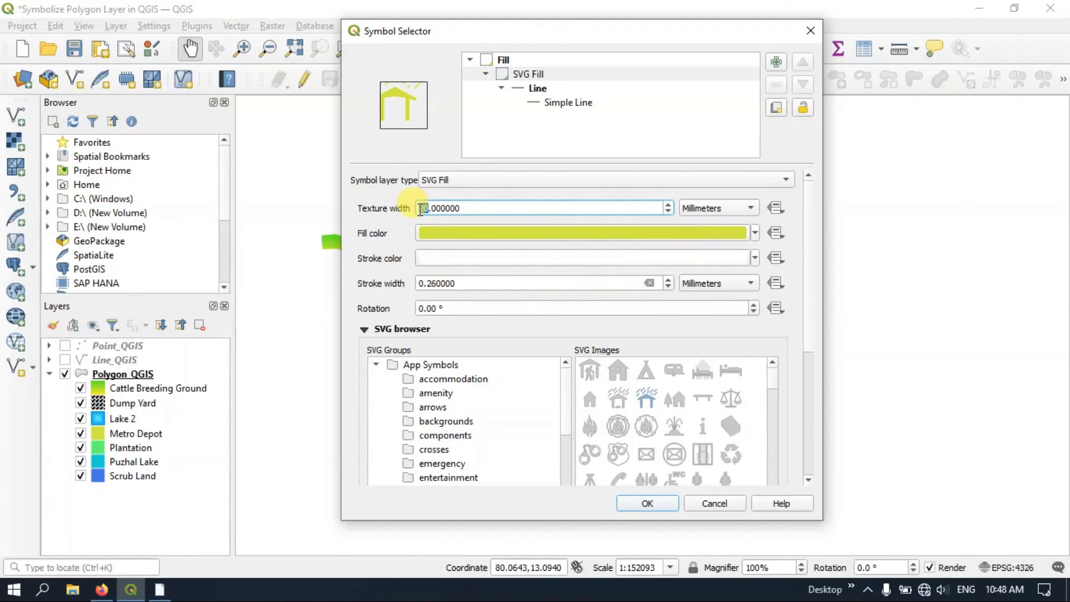
type("10")
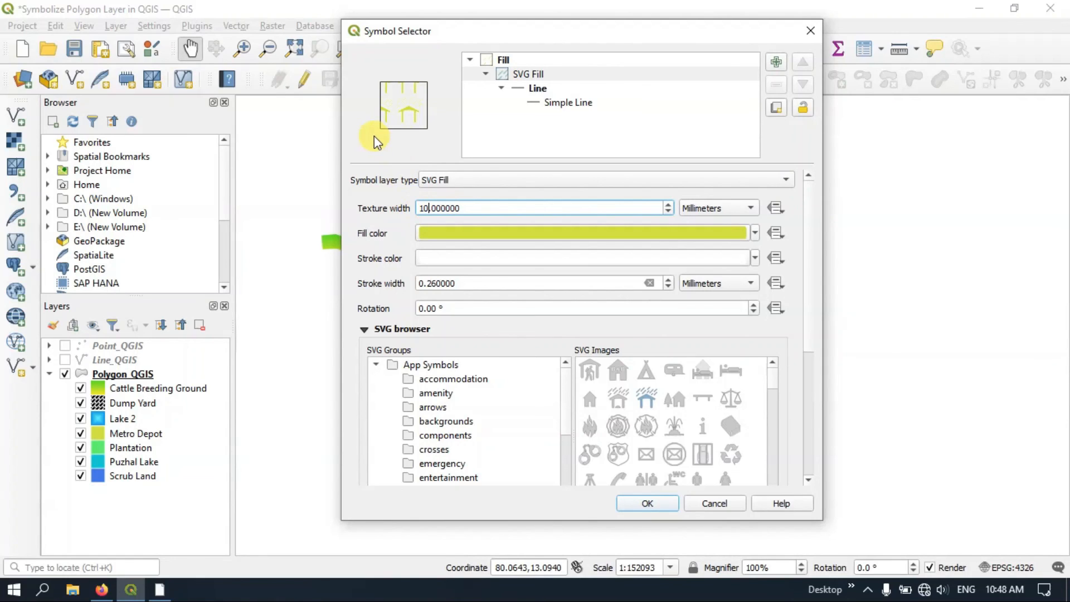
key("BackSpace")
key("BackSpace")
type("5")
Set the SVG fill color to the dark blue recent color, accept the symbol and check the Metro Depot polygon on the map
left_click(755, 234)
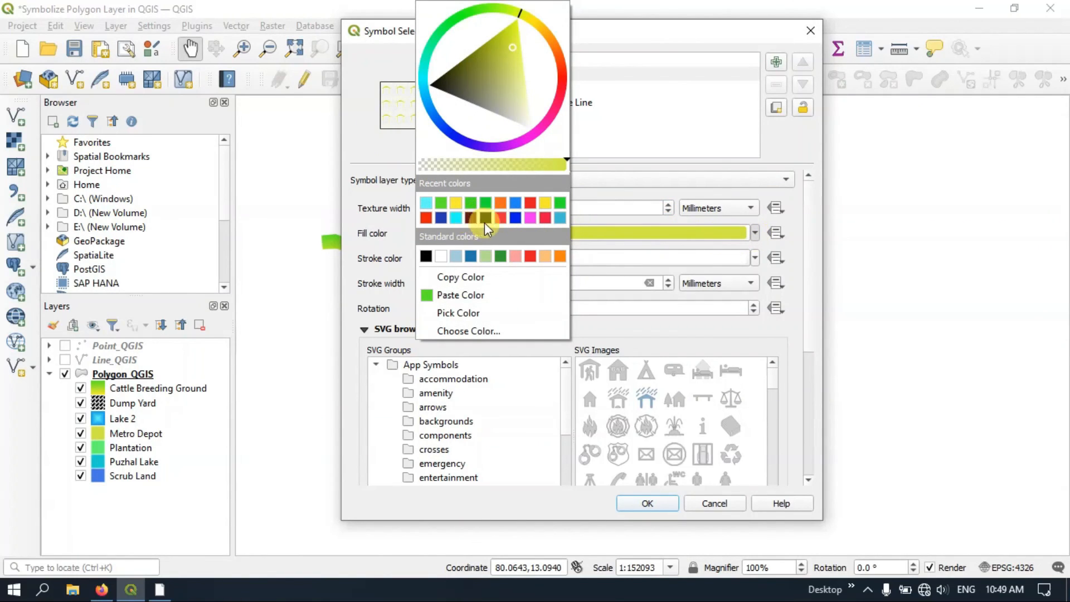
left_click(517, 216)
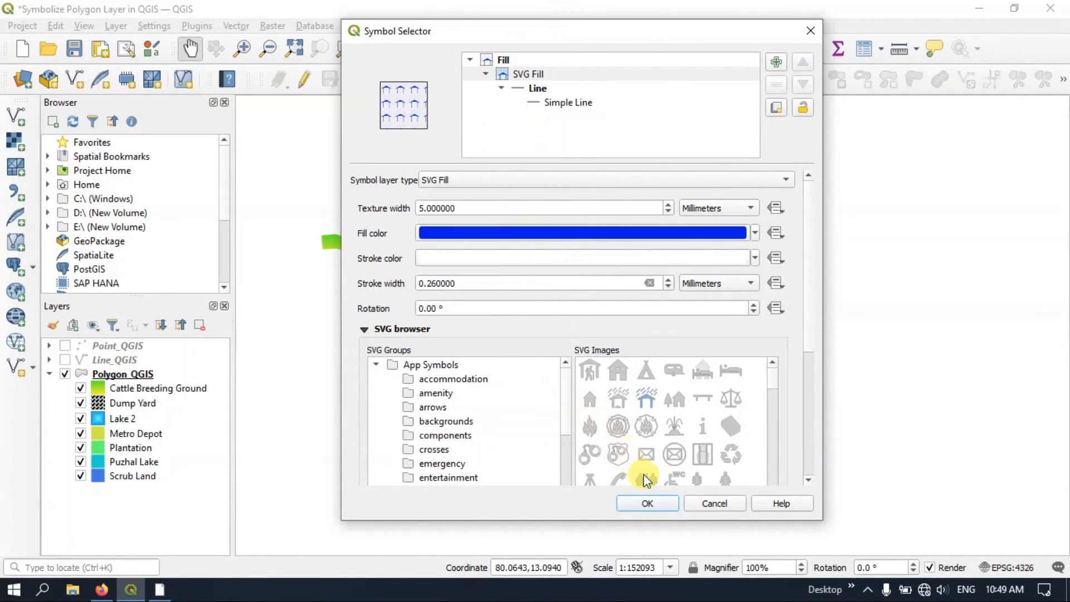
left_click(649, 503)
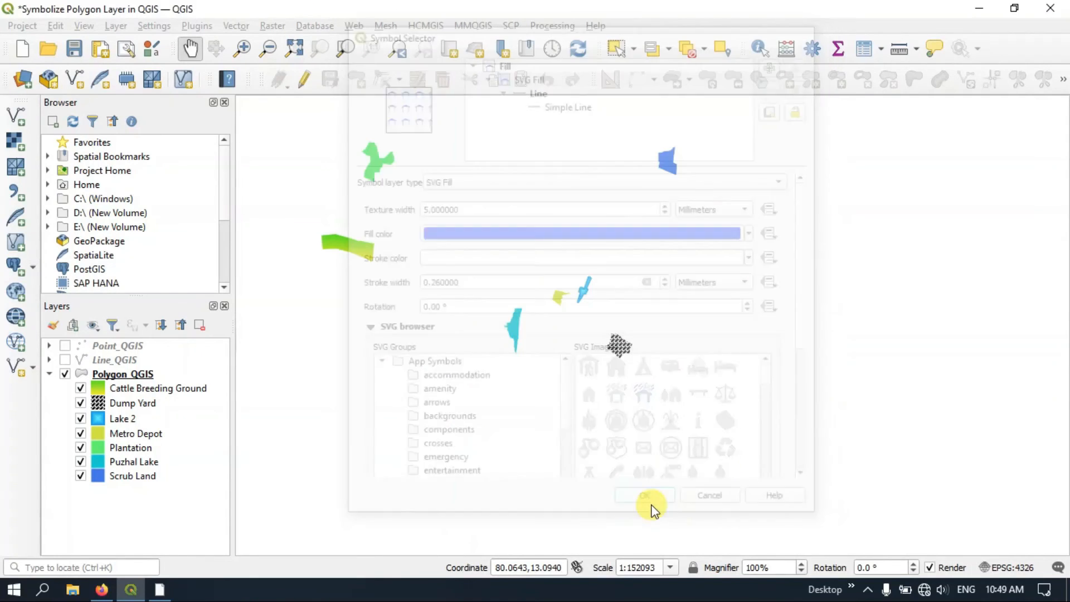
scroll(562, 297, "up", 3)
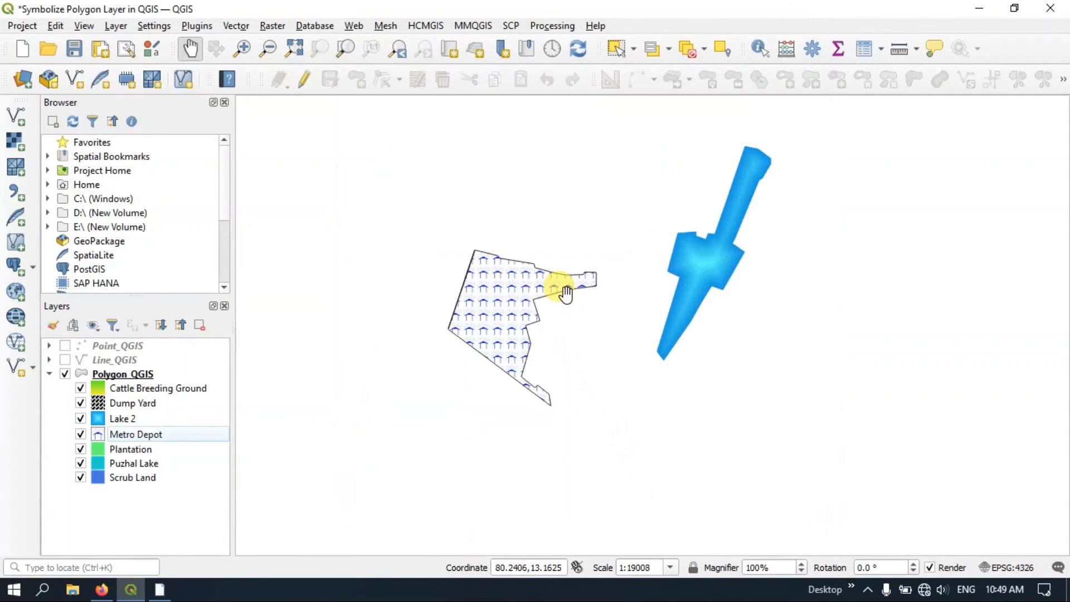
scroll(508, 300, "up", 1)
scroll(504, 300, "down", 4)
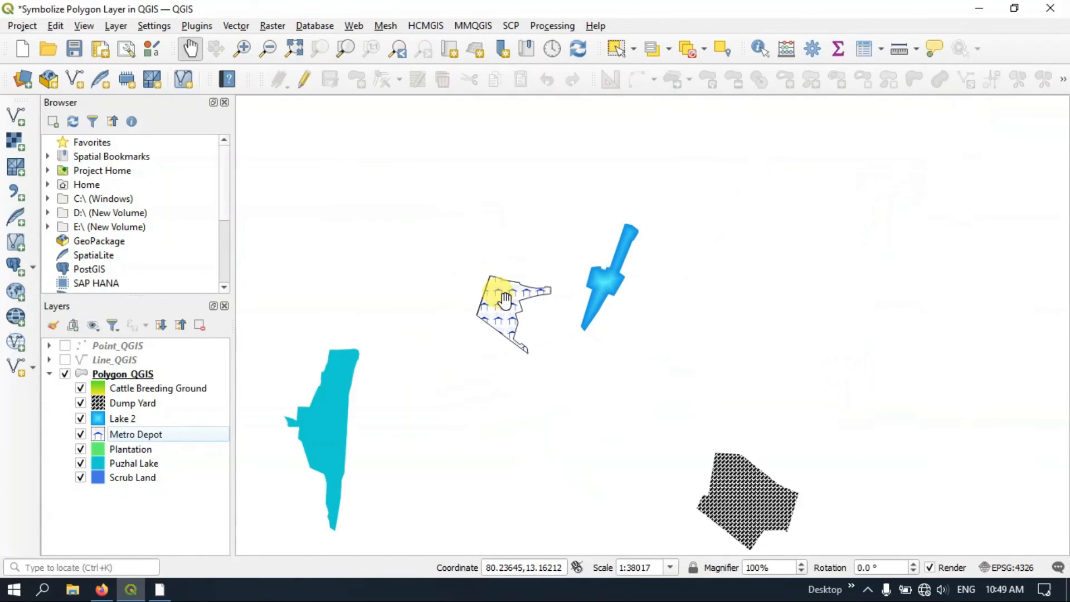
left_click_drag(447, 302, 543, 336)
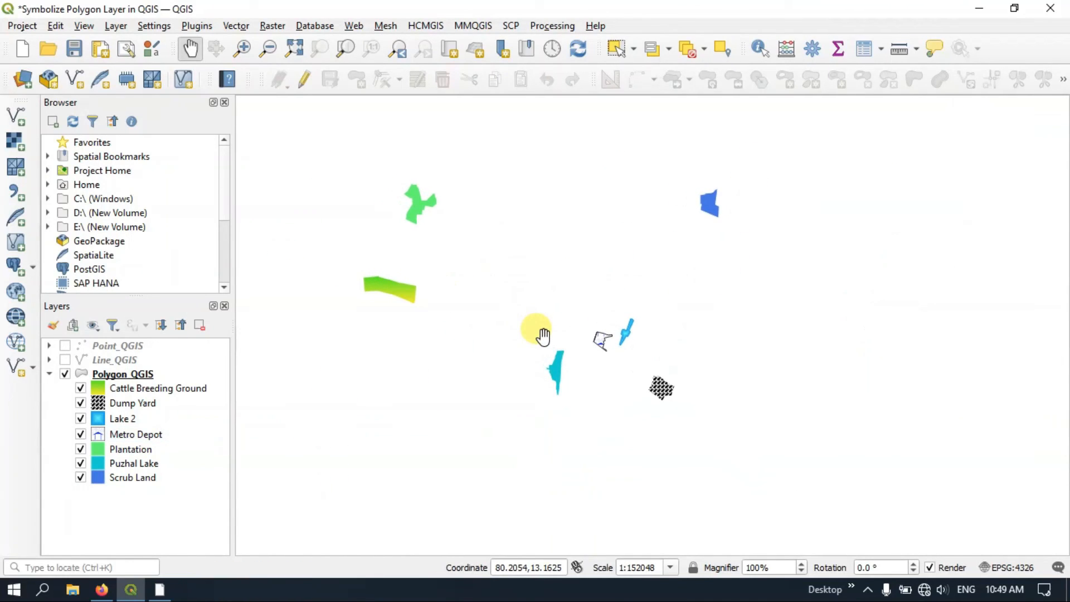